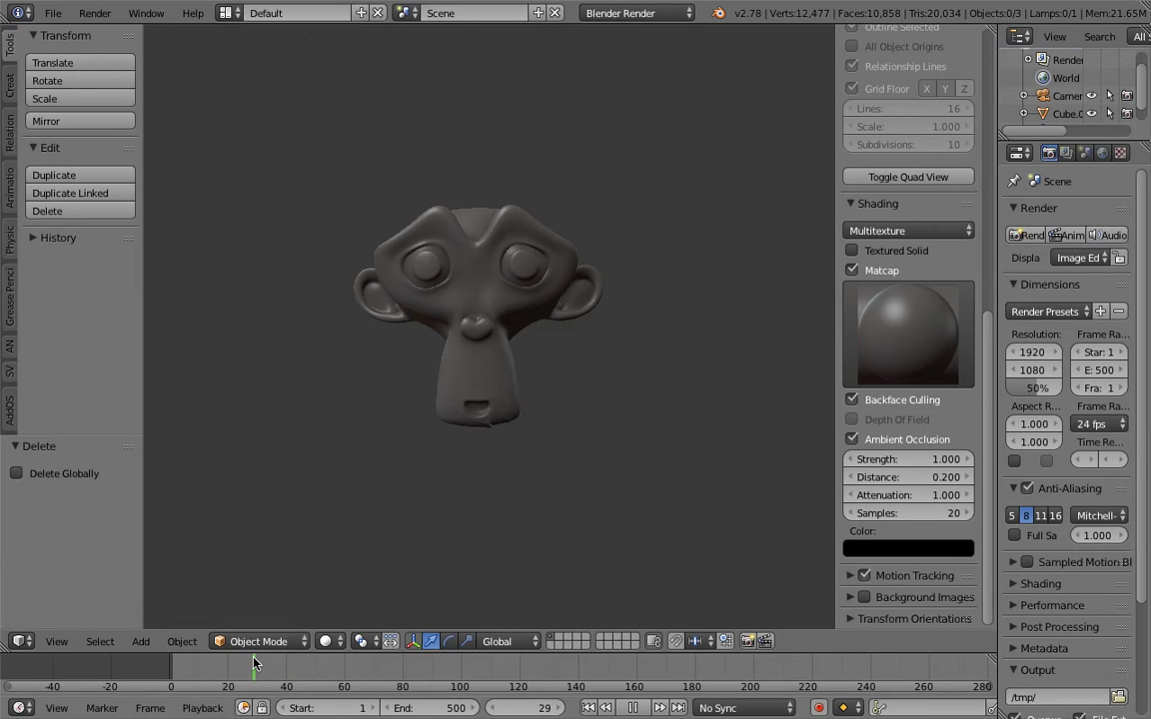
Scrub and play the animation to examine how the monkey head breaks into falling fragments
left_click_drag(295, 665, 279, 667)
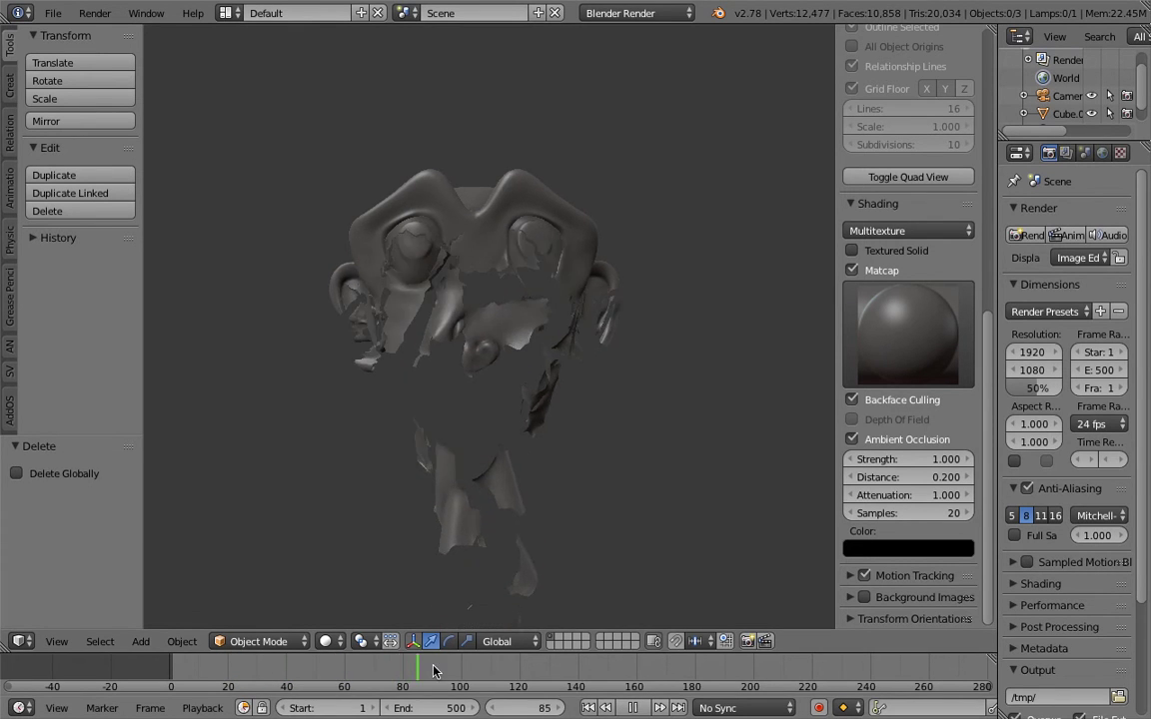
left_click_drag(524, 694, 323, 689)
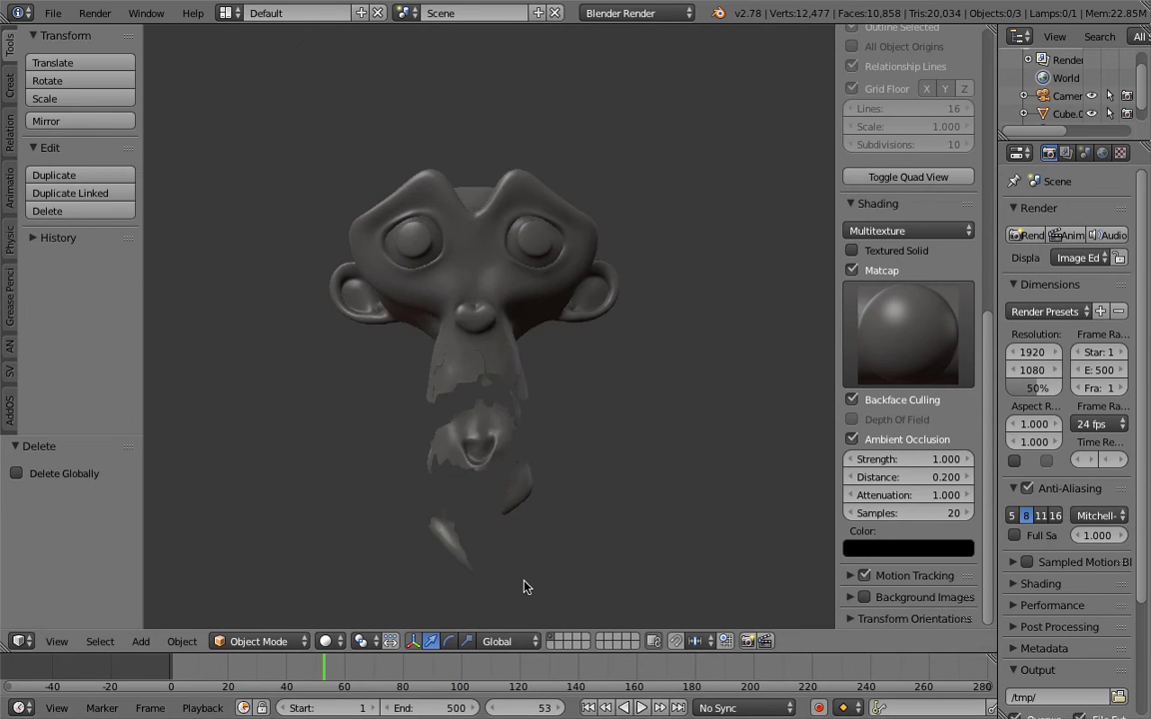
middle_click_drag(526, 588, 431, 593)
left_click_drag(360, 680, 446, 675)
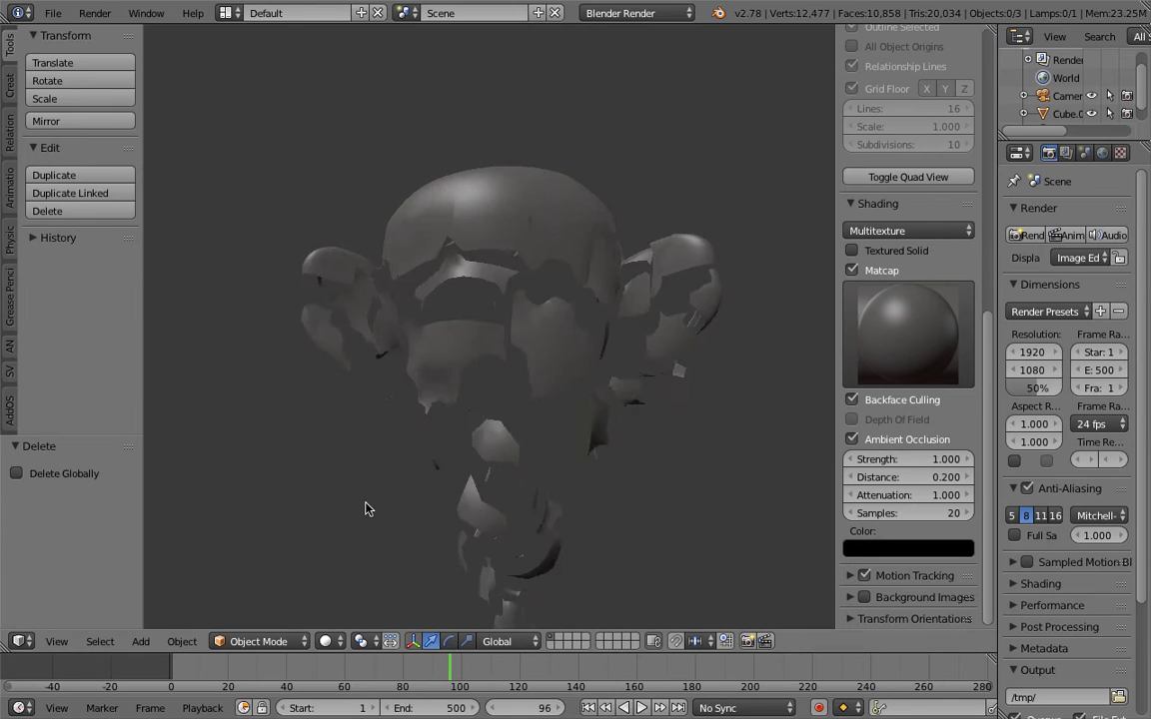
key("alt+a")
key("alt+a")
key("alt+a")
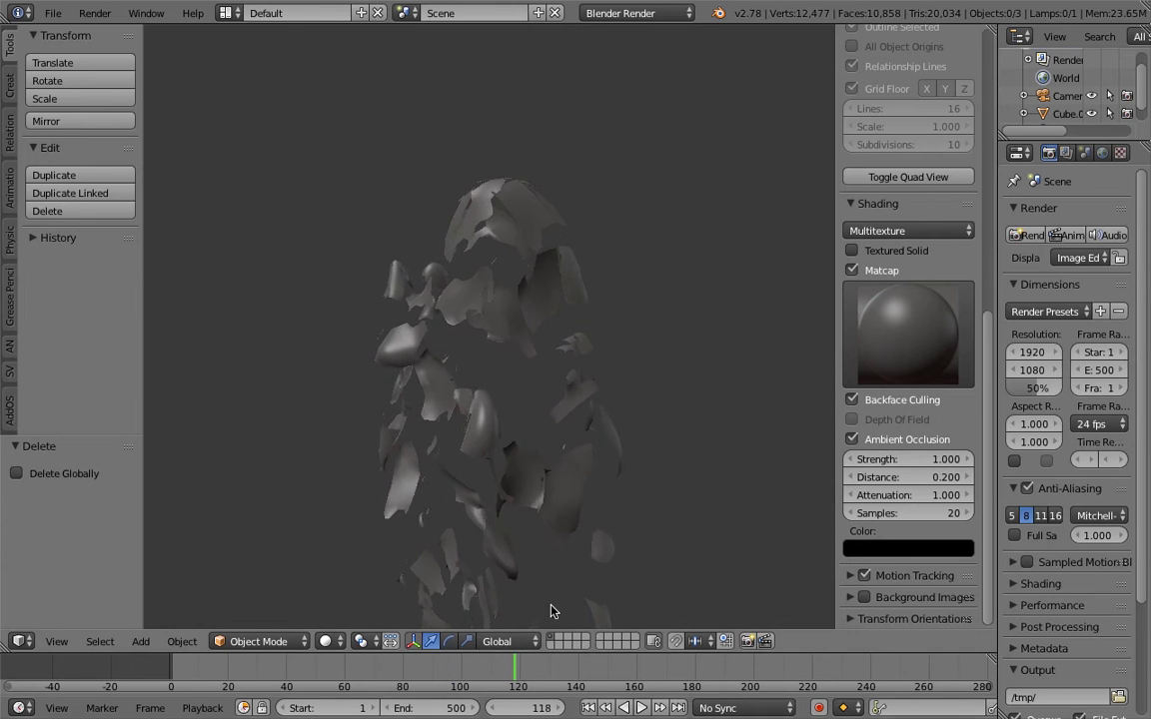
key("shift+alt+a")
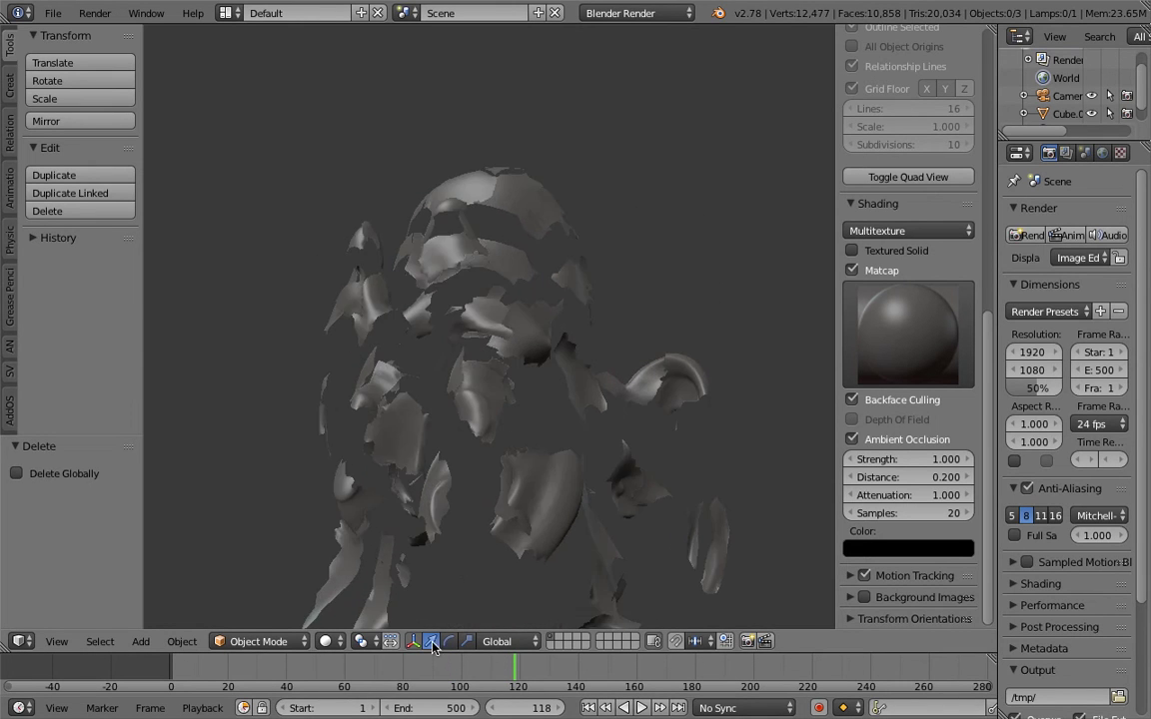
key("alt+a")
left_click(333, 686)
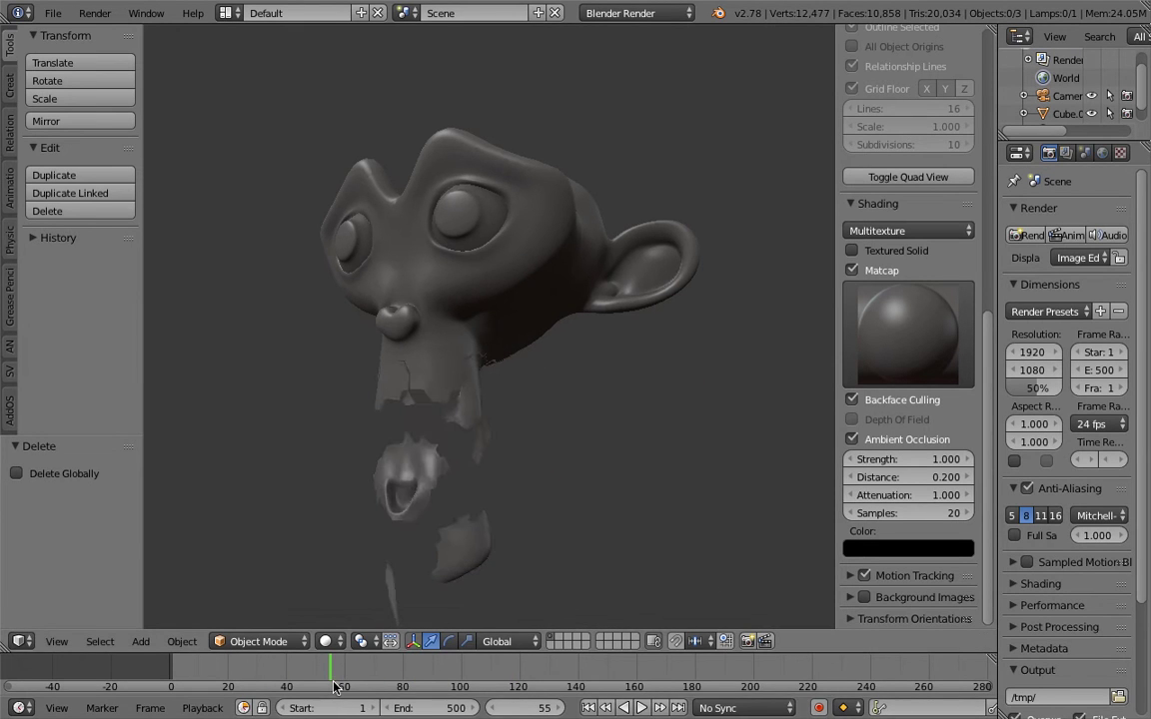
key("alt+a")
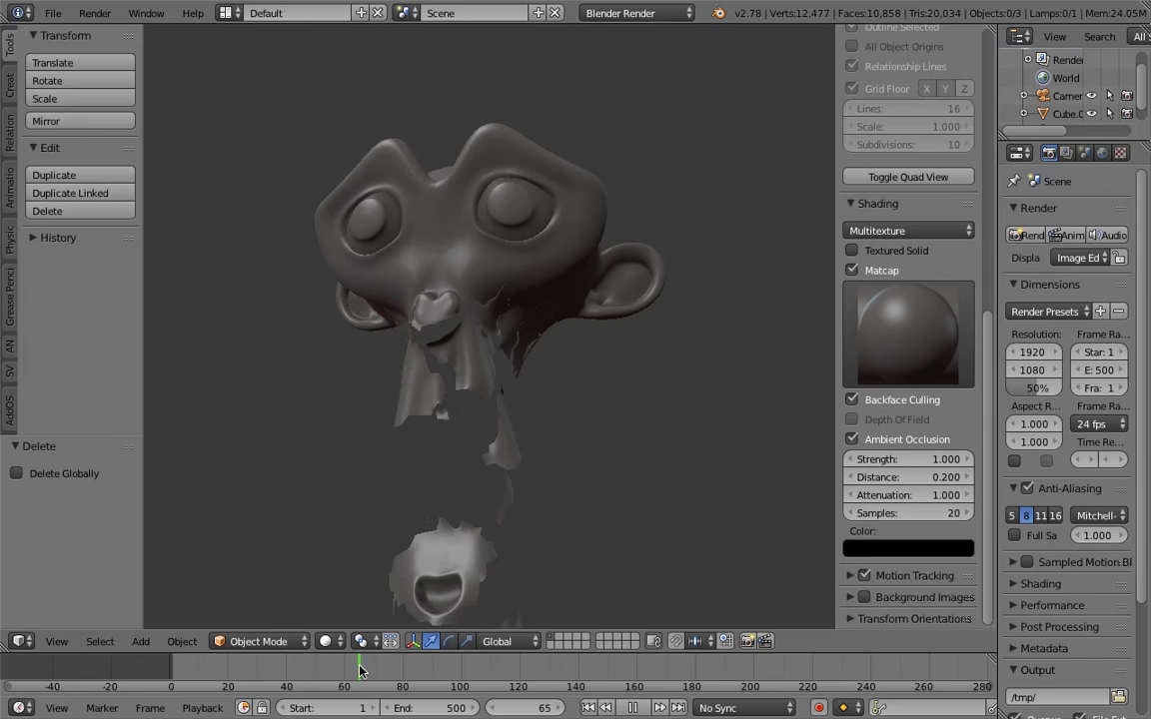
key("alt+a")
left_click(375, 670)
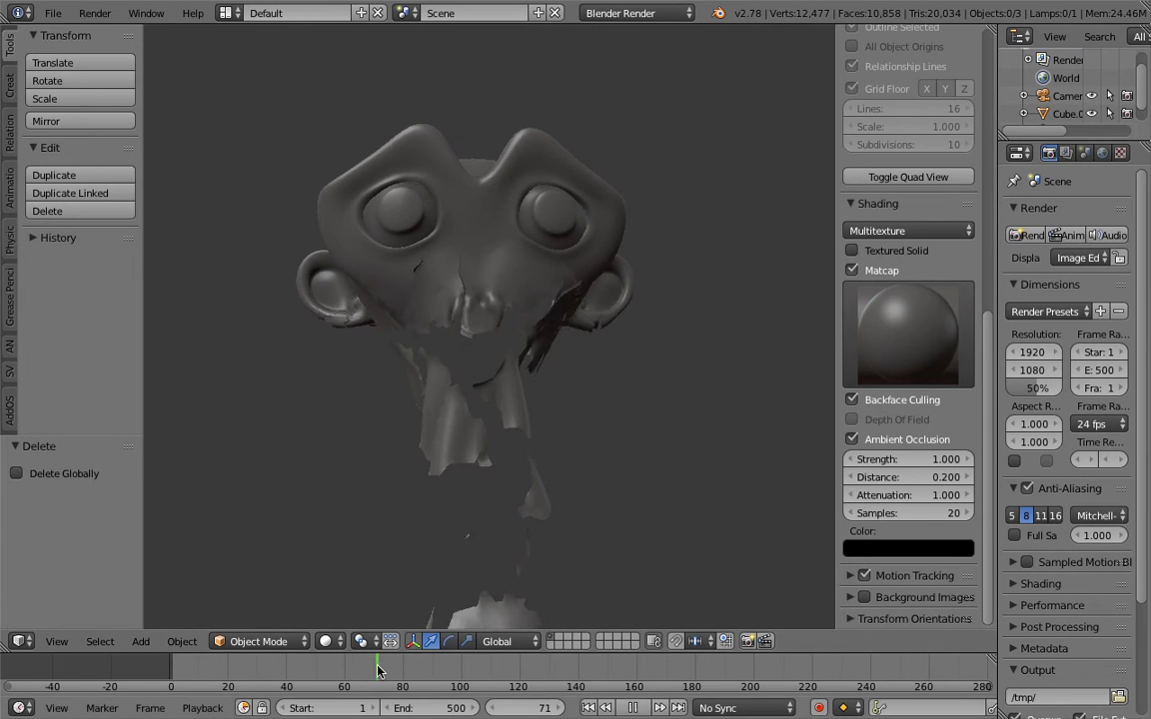
left_click_drag(627, 359, 579, 407)
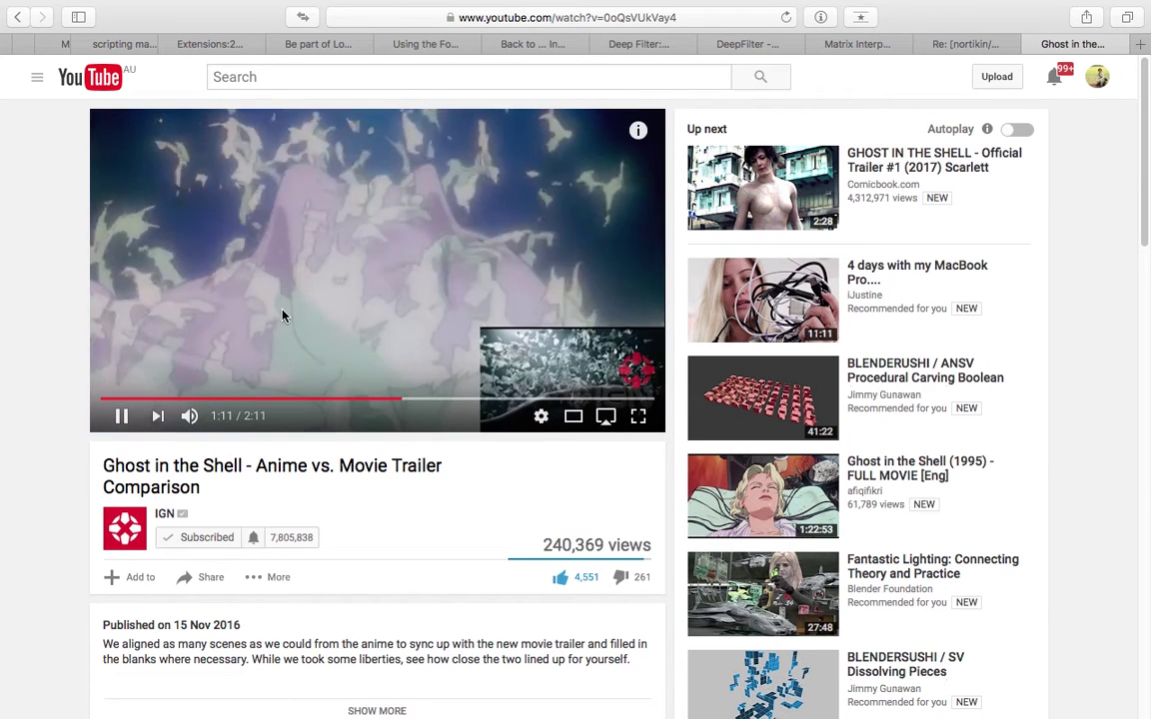
Switch to the browser and examine the shattering shot in the Ghost in the Shell trailer comparison video on YouTube
left_click(325, 309)
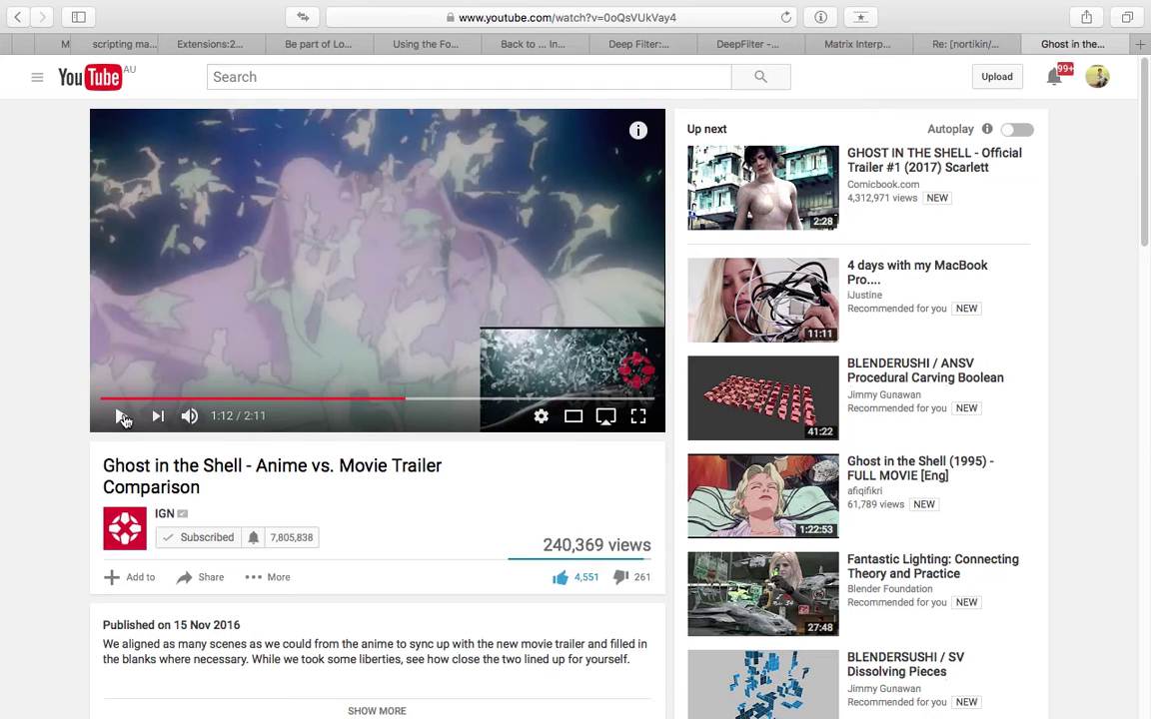
left_click(324, 338)
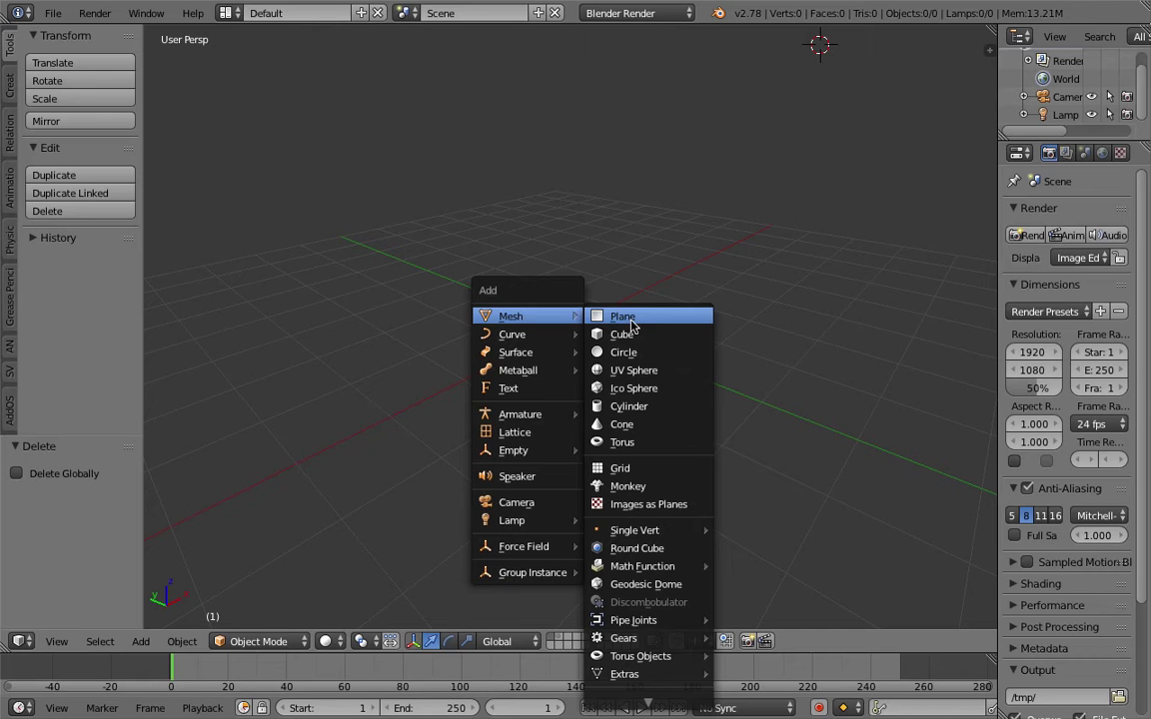
Add a Grid mesh to the empty Blender scene and clear its location so it sits at the origin
left_click(665, 468)
key("alt+g")
scroll(691, 367, "up", 3)
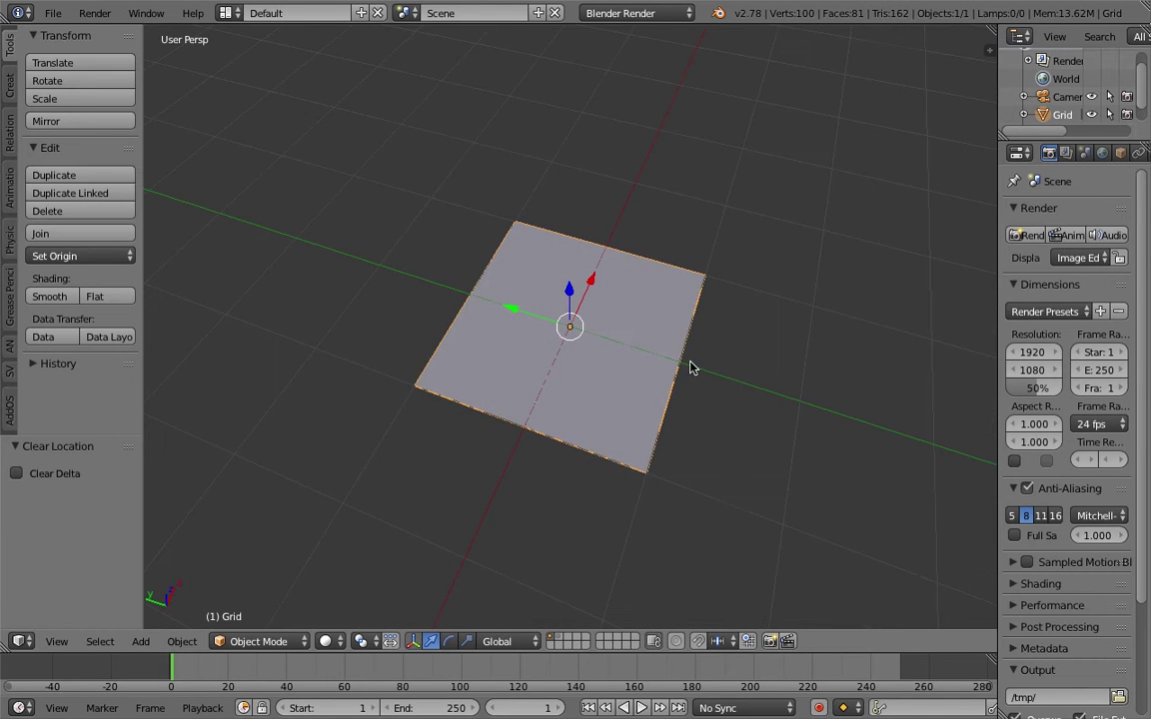
Inspect the grid's mesh divisions in Edit Mode and return to Object Mode
key("Tab")
left_click(825, 362)
middle_click_drag(716, 281, 739, 311)
key("Tab")
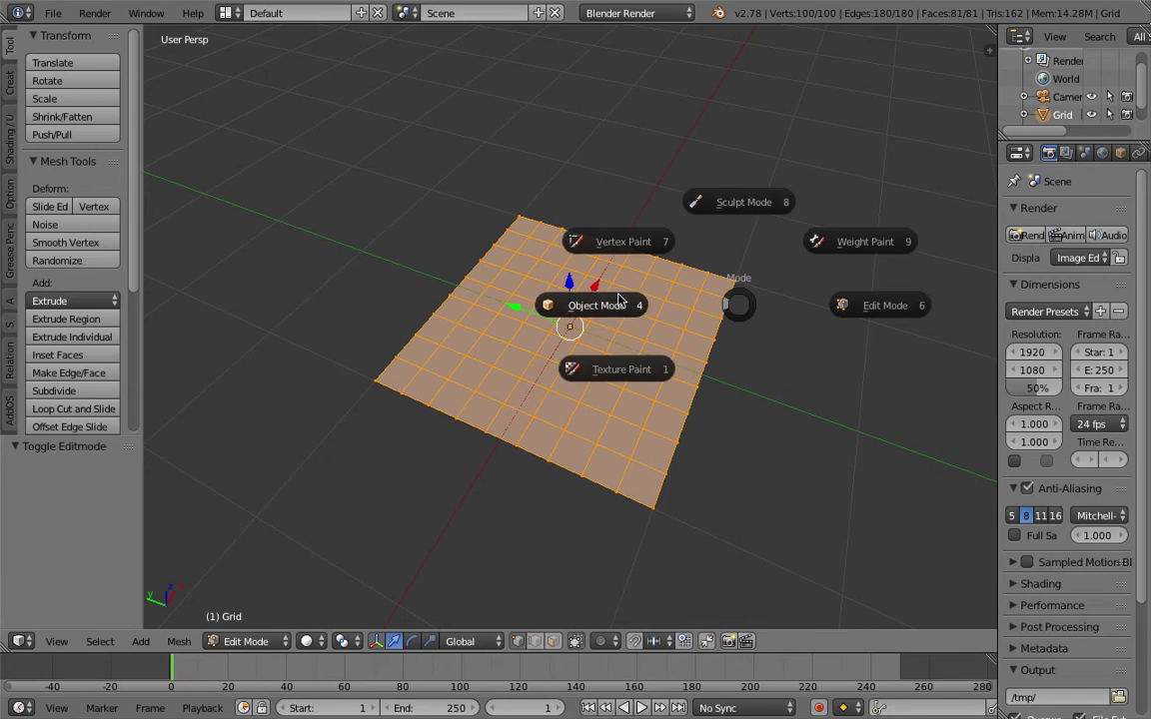
left_click(647, 255)
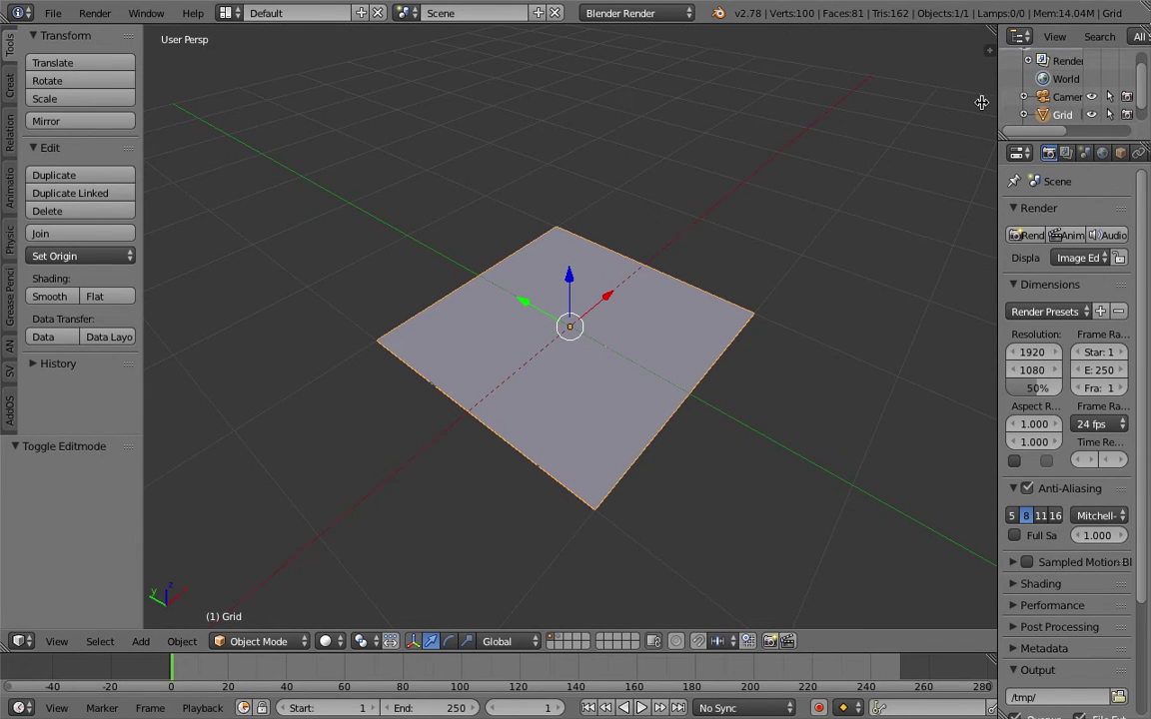
Set the grid's maximum draw type to Solid and display its wireframe with Wire and Draw All Edges enabled
left_click_drag(982, 102, 865, 110)
left_click(986, 152)
left_click(910, 703)
left_click(910, 671)
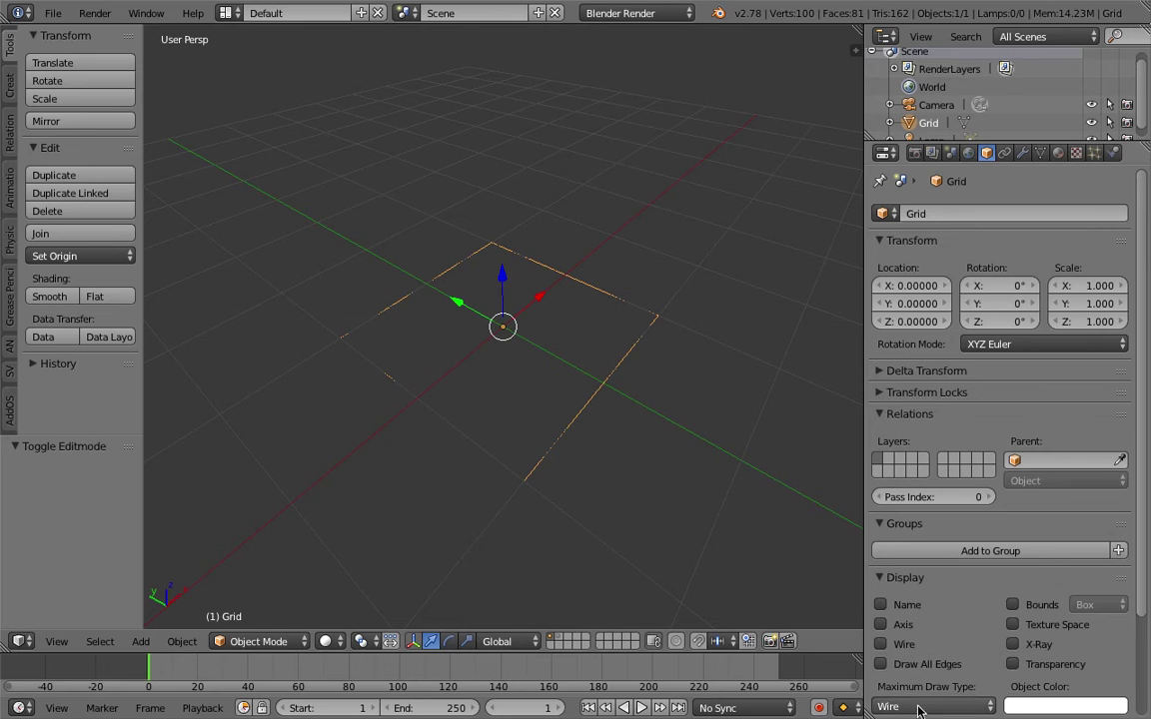
left_click(918, 709)
left_click(905, 666)
left_click(919, 706)
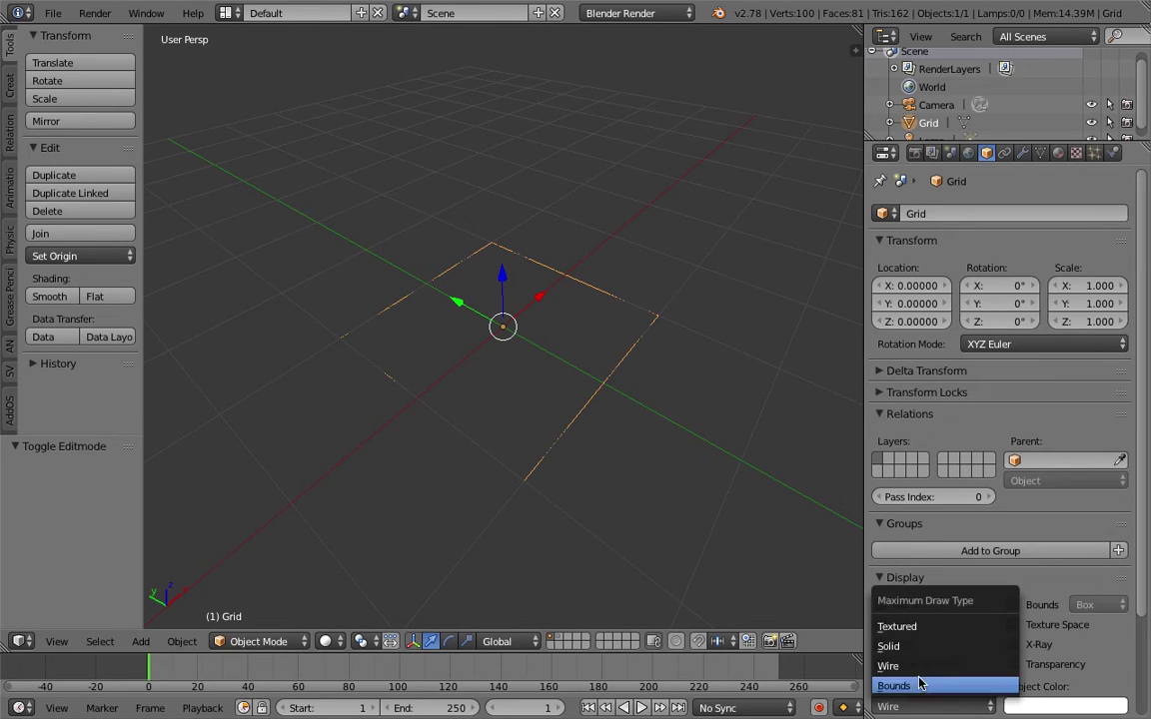
left_click(914, 648)
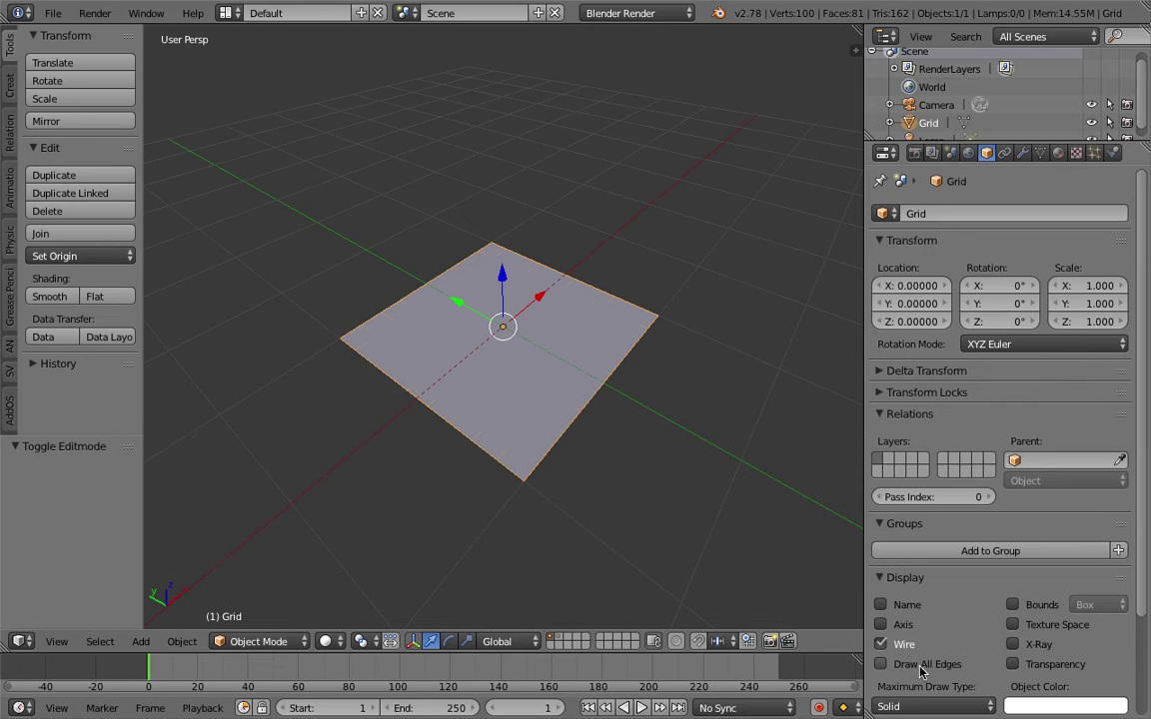
left_click(920, 667)
scroll(635, 352, "up", 2)
key("ctrl+s")
left_click(634, 418)
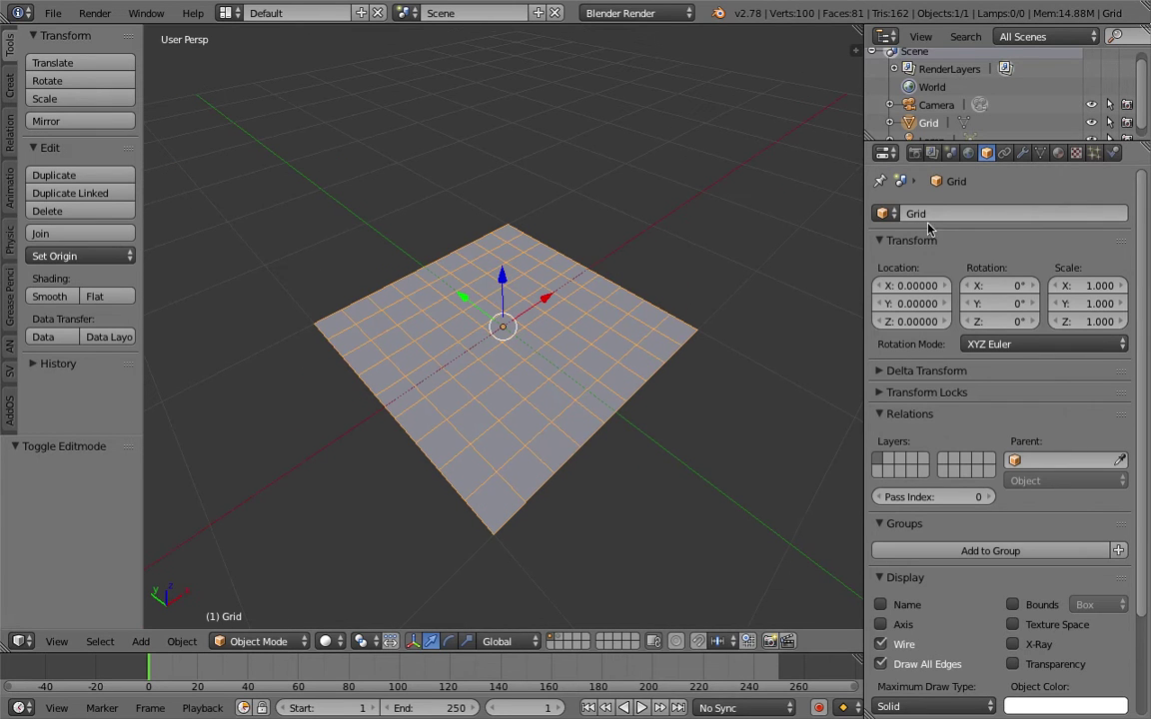
Add a Subdivision Surface modifier to the grid and set its subdivision type to Simple
left_click(1022, 152)
left_click(984, 213)
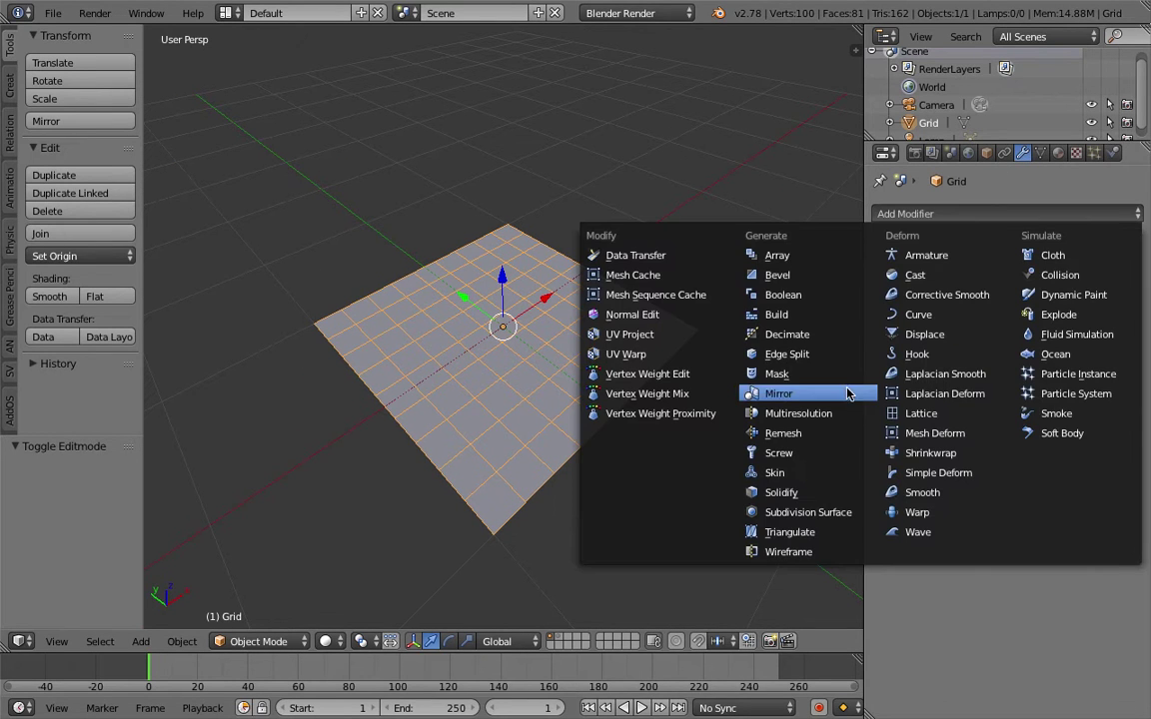
left_click(845, 512)
scroll(684, 365, "up", 2)
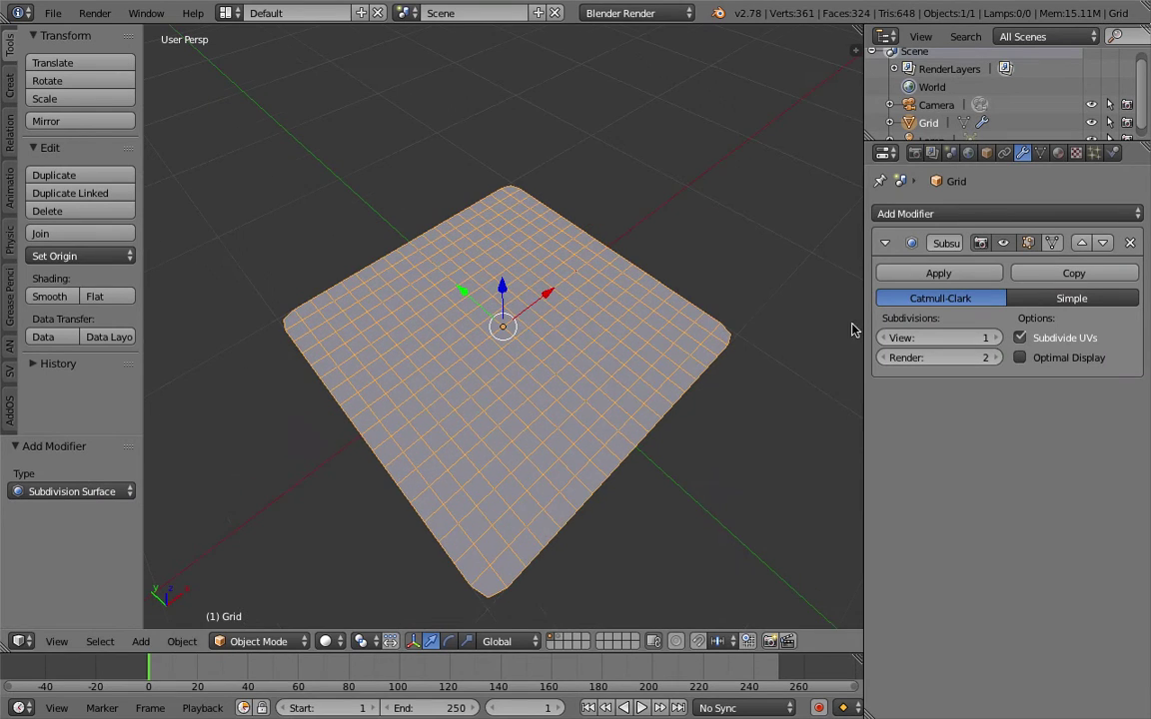
left_click(1071, 298)
middle_click_drag(608, 215, 719, 261)
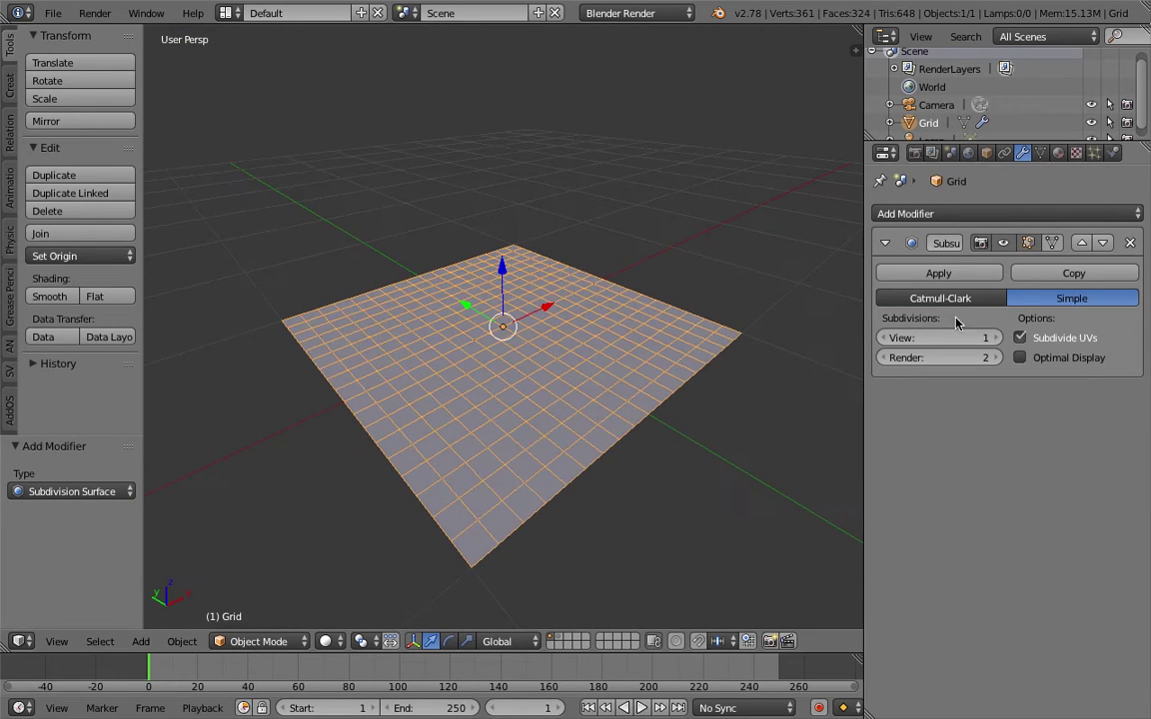
mouse_move(899, 340)
left_mouse_down()
mouse_move(939, 344)
mouse_move(909, 338)
left_mouse_up()
middle_click_drag(660, 321, 584, 320)
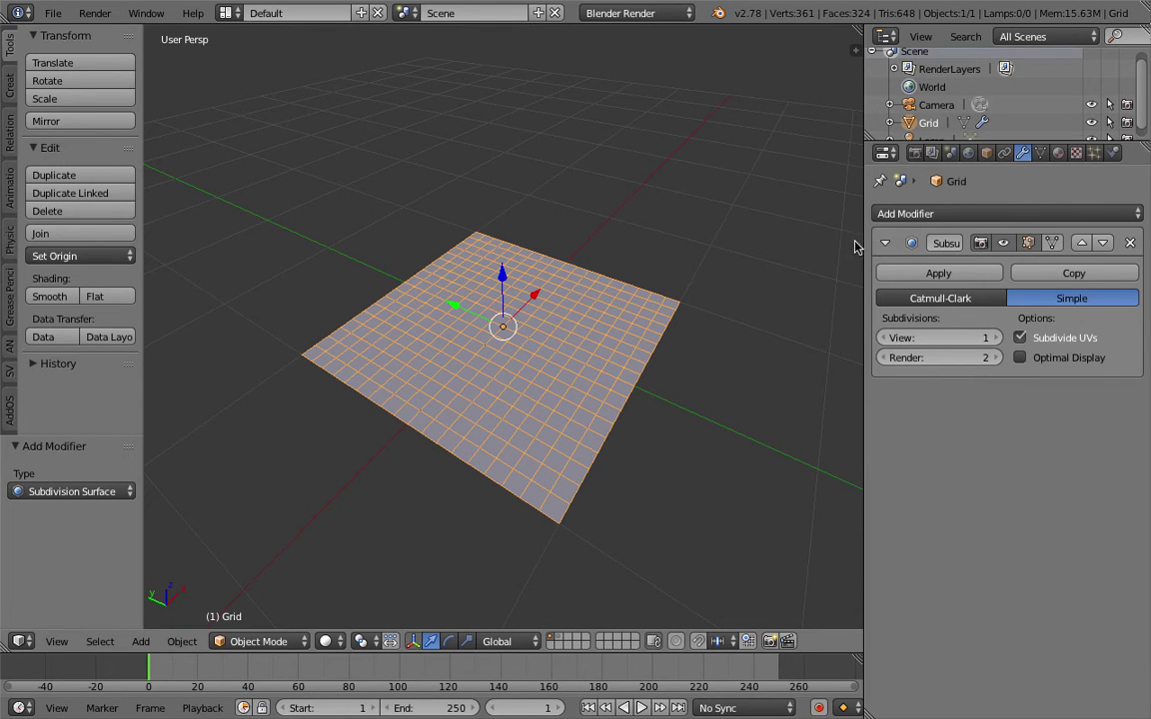
Add a new particle system to the grid
left_click_drag(863, 198, 824, 199)
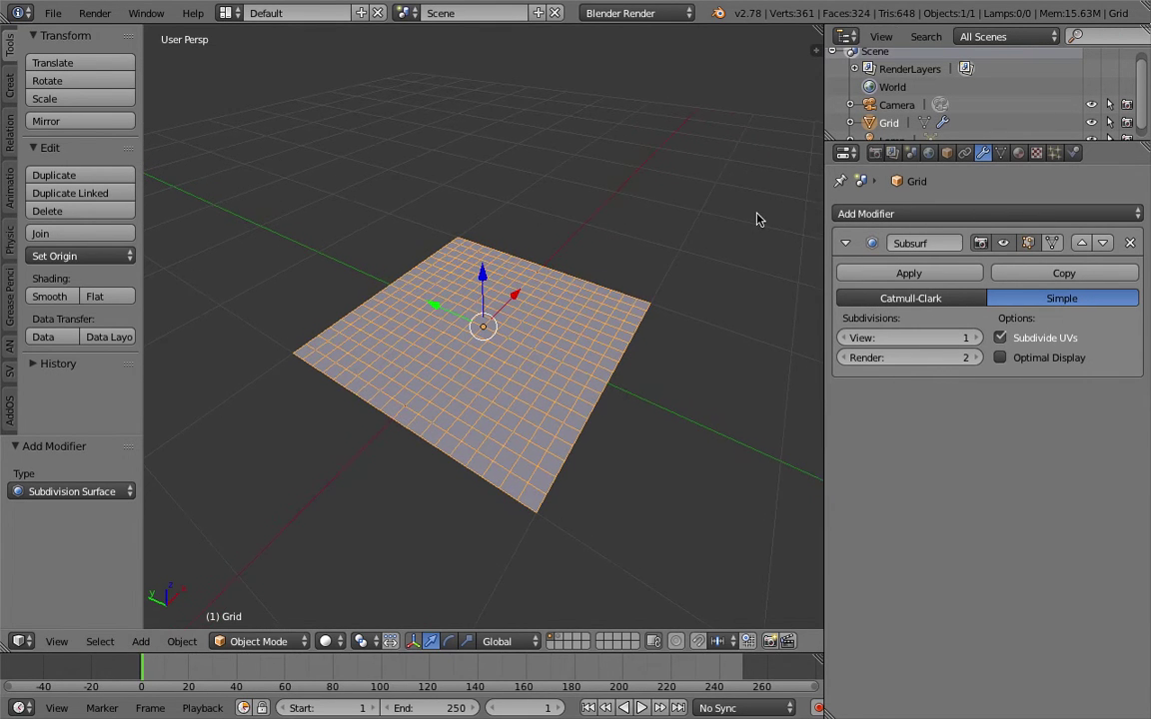
left_click(900, 214)
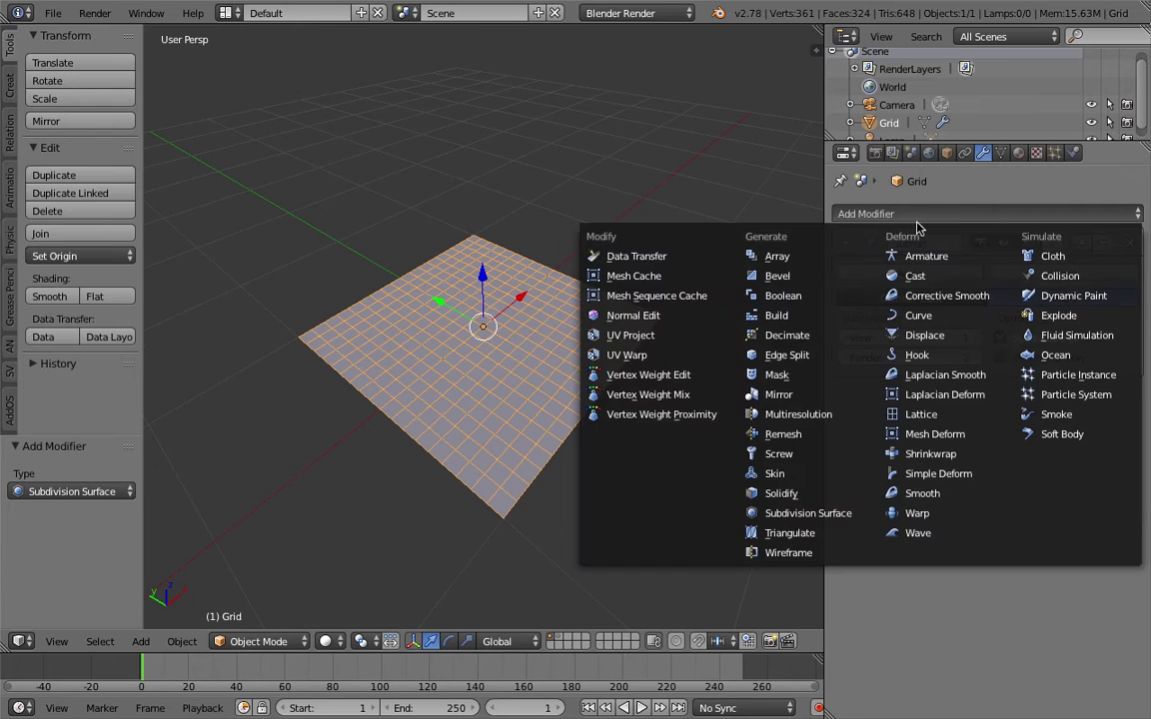
left_click(1056, 152)
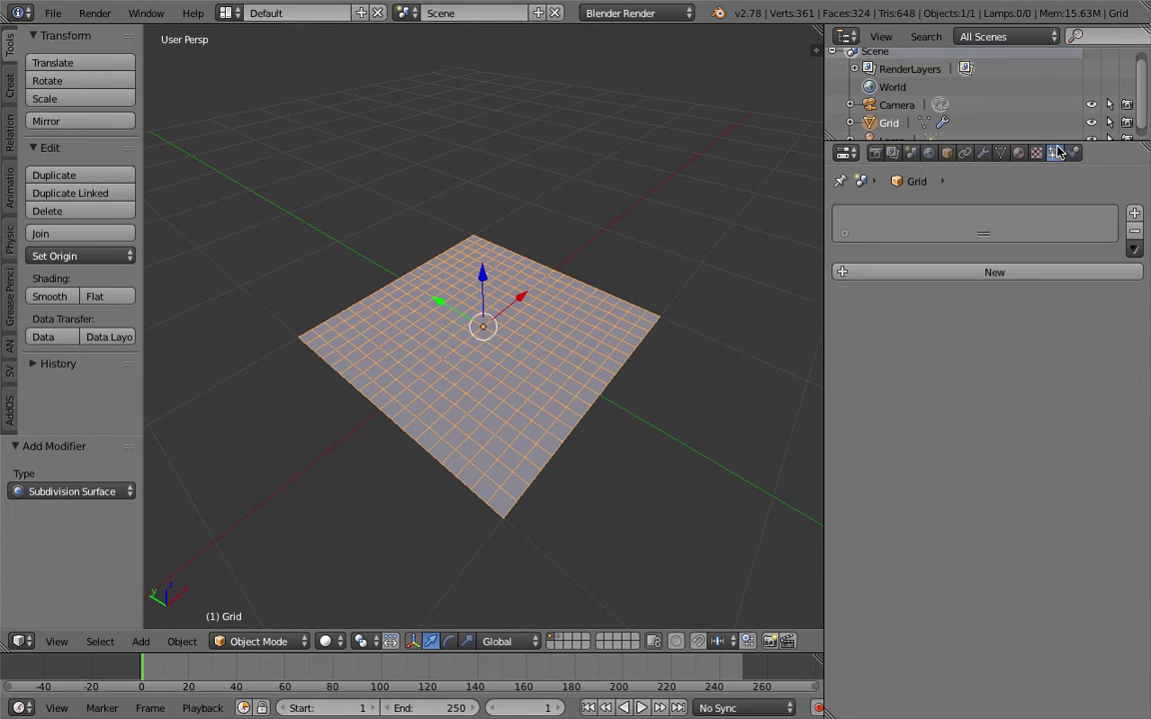
left_click(959, 271)
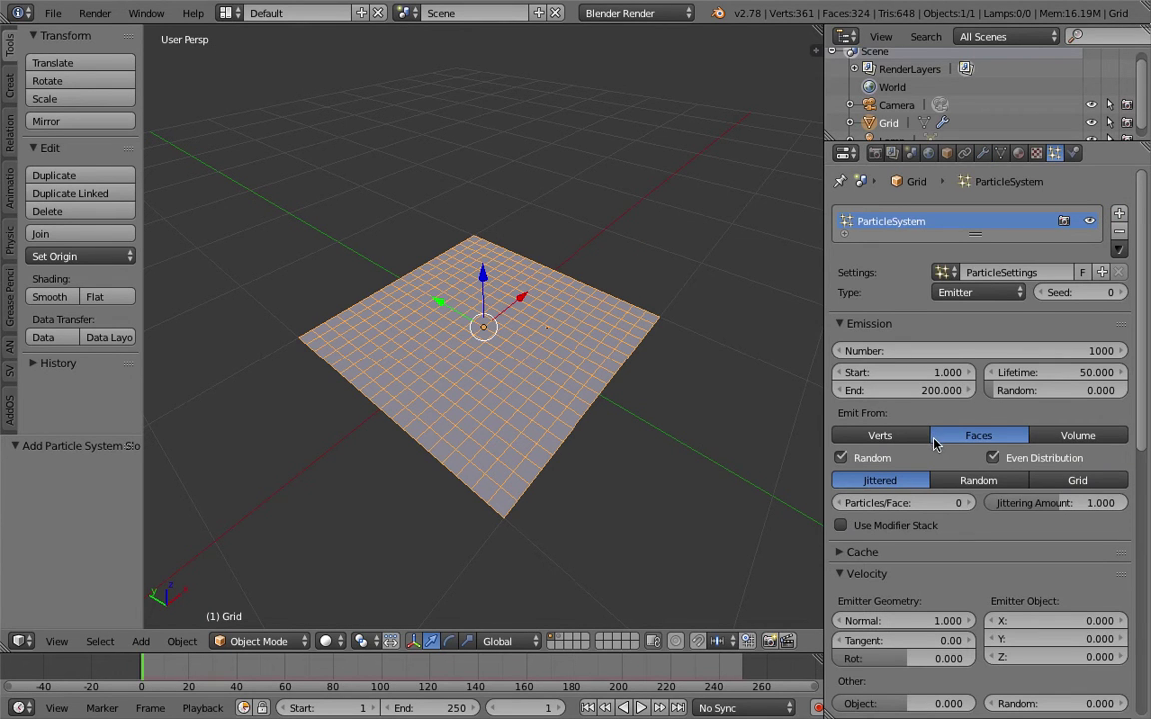
Set the particle emission end frame to 1, the number of particles to 20 and the seed to 20
scroll(934, 444, "down", 1)
double_click(969, 354)
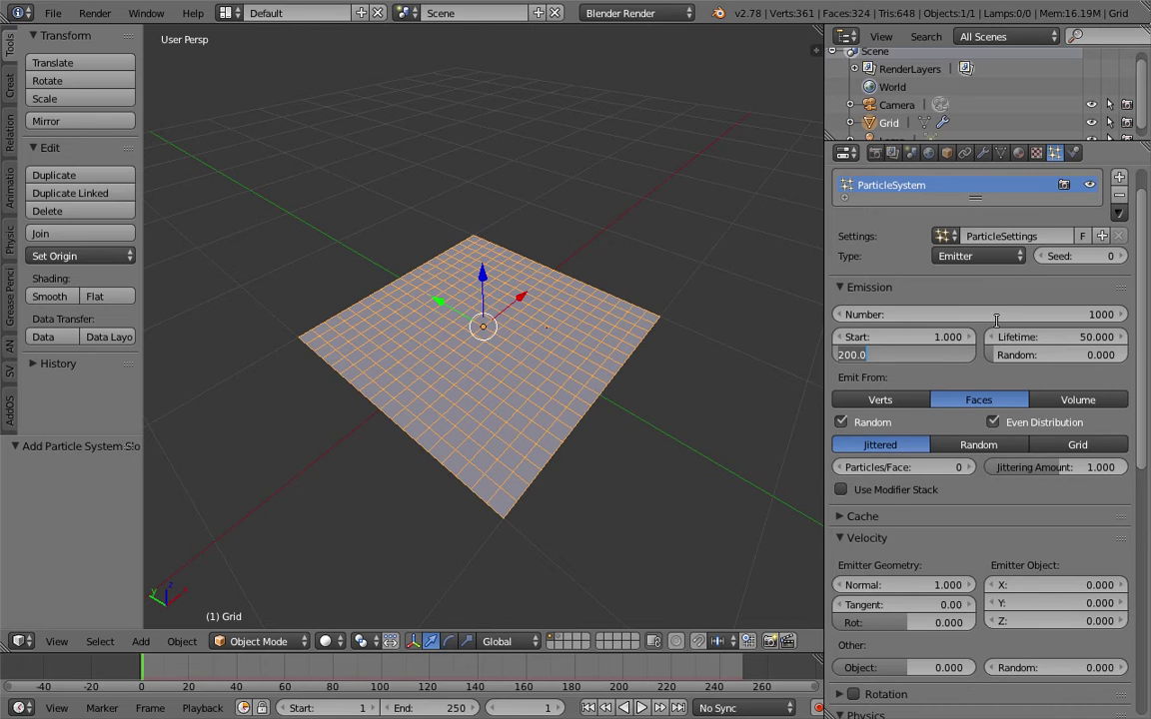
type("1")
key("Return")
double_click(996, 315)
type("20")
key("Return")
middle_click_drag(514, 300, 739, 338)
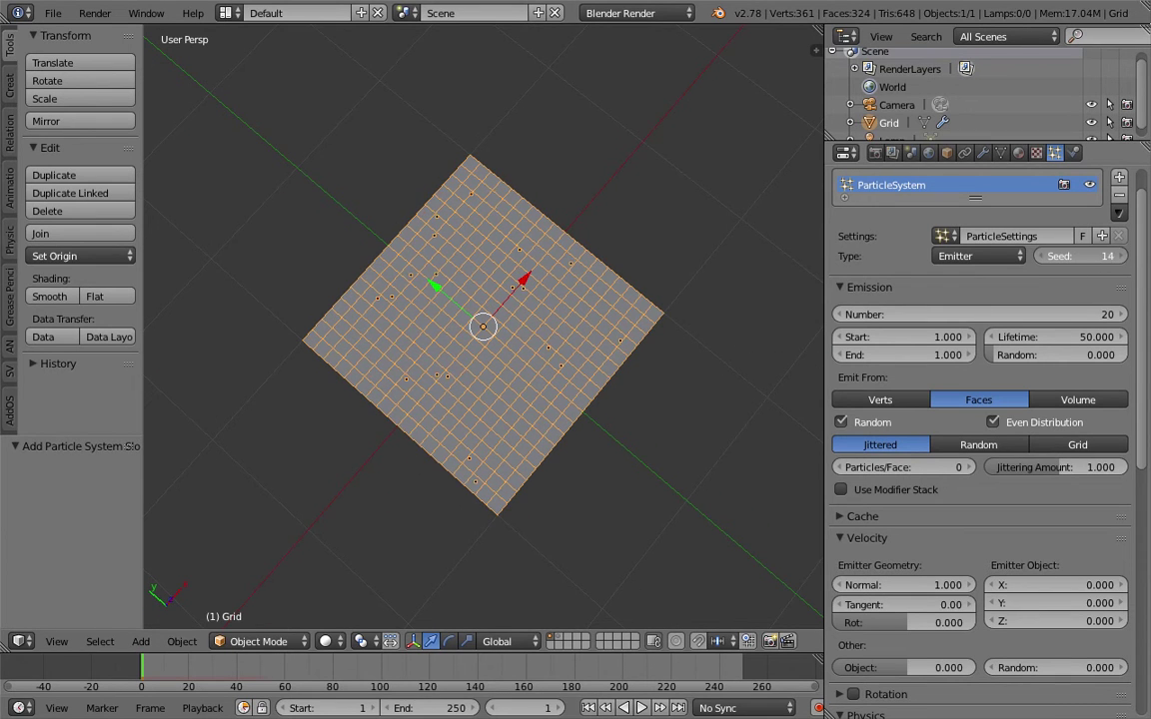
middle_click_drag(760, 290, 650, 262)
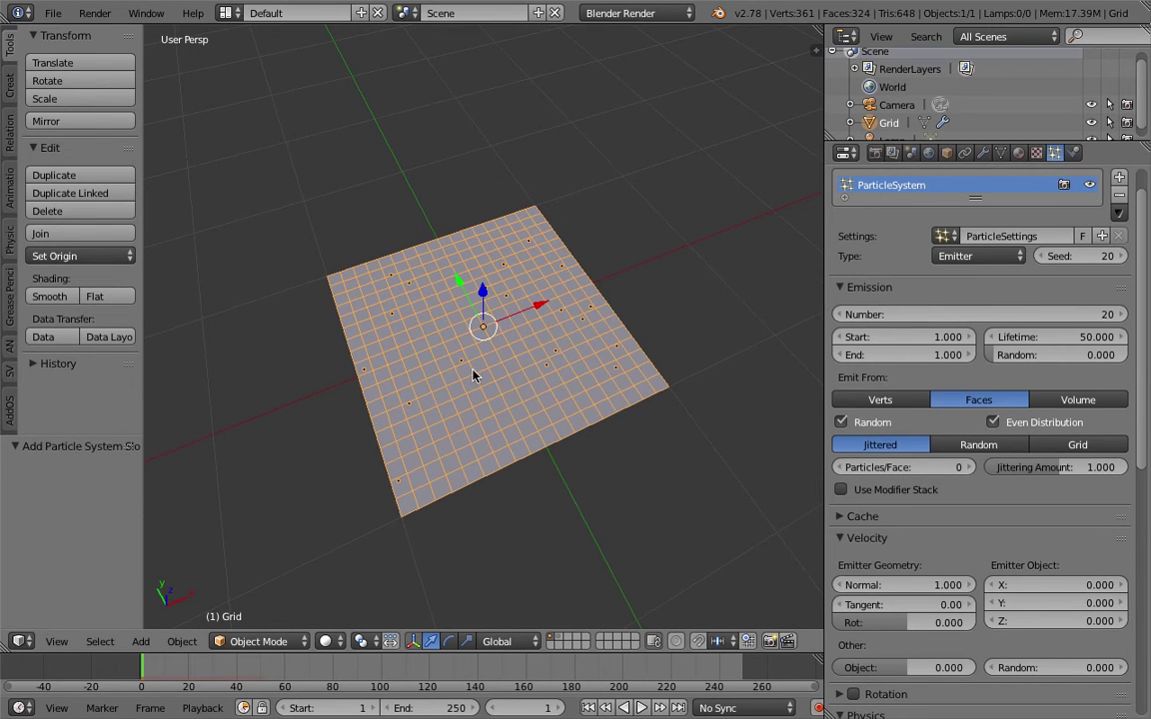
Add an Explode modifier to the grid and enable Cut Edges
left_click(982, 152)
left_click(865, 213)
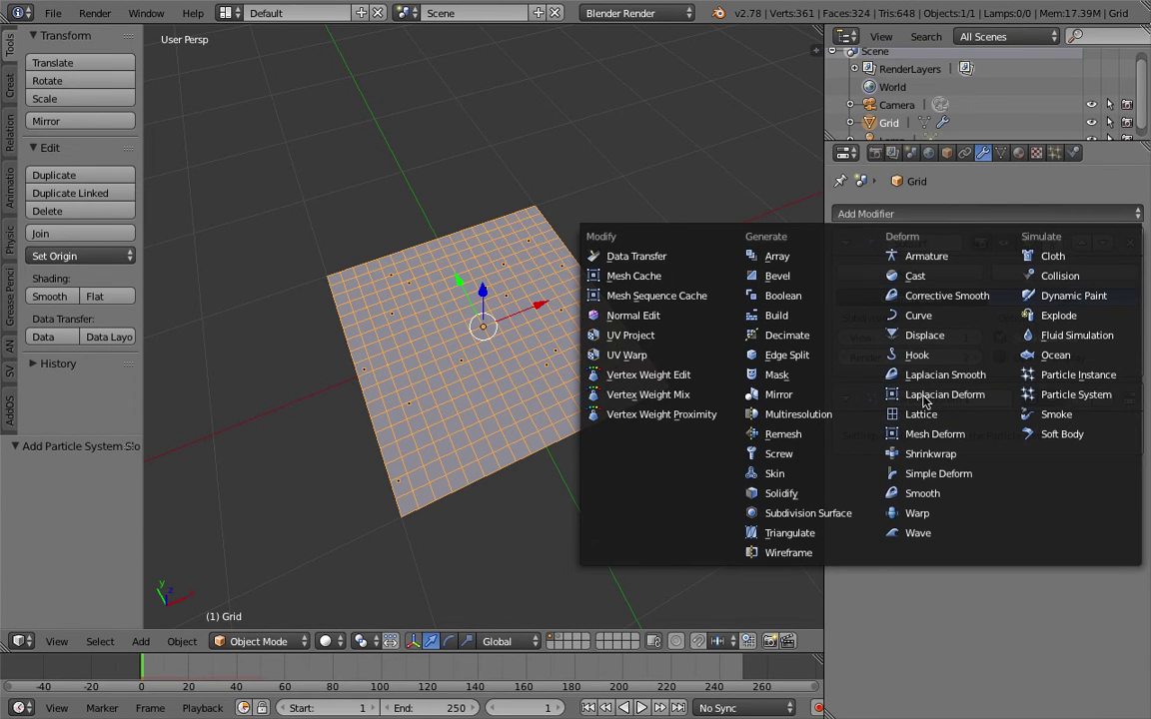
left_click(1051, 316)
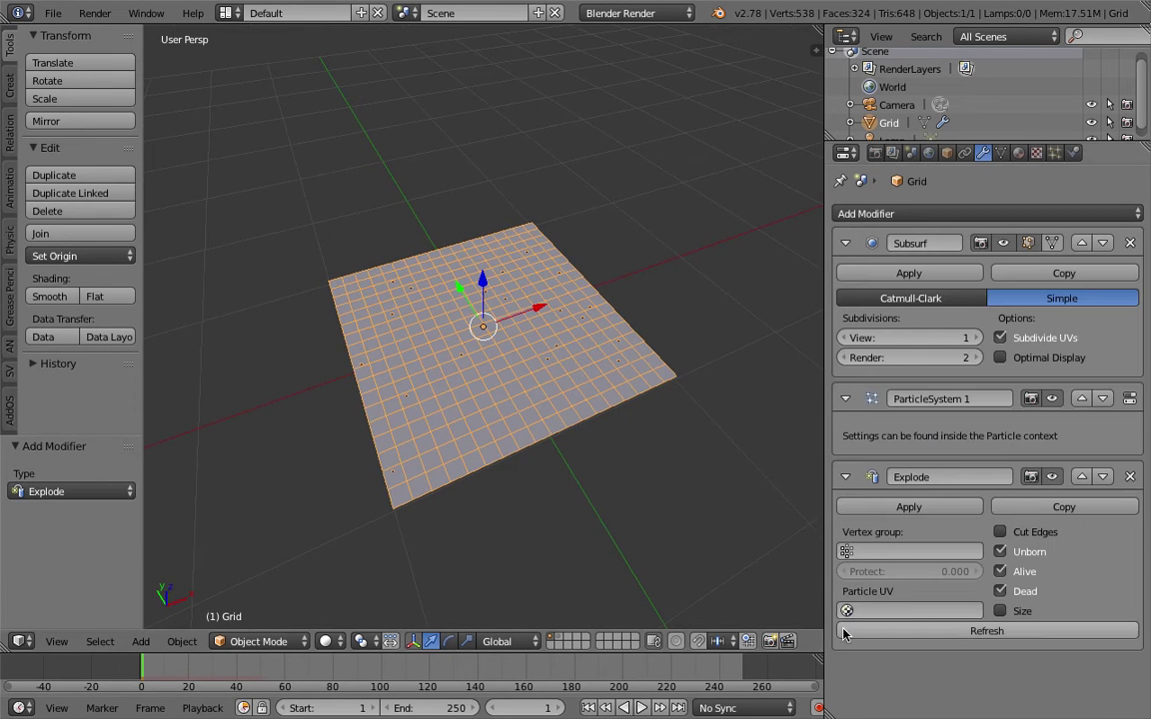
left_click(1000, 532)
middle_click_drag(660, 423, 462, 524)
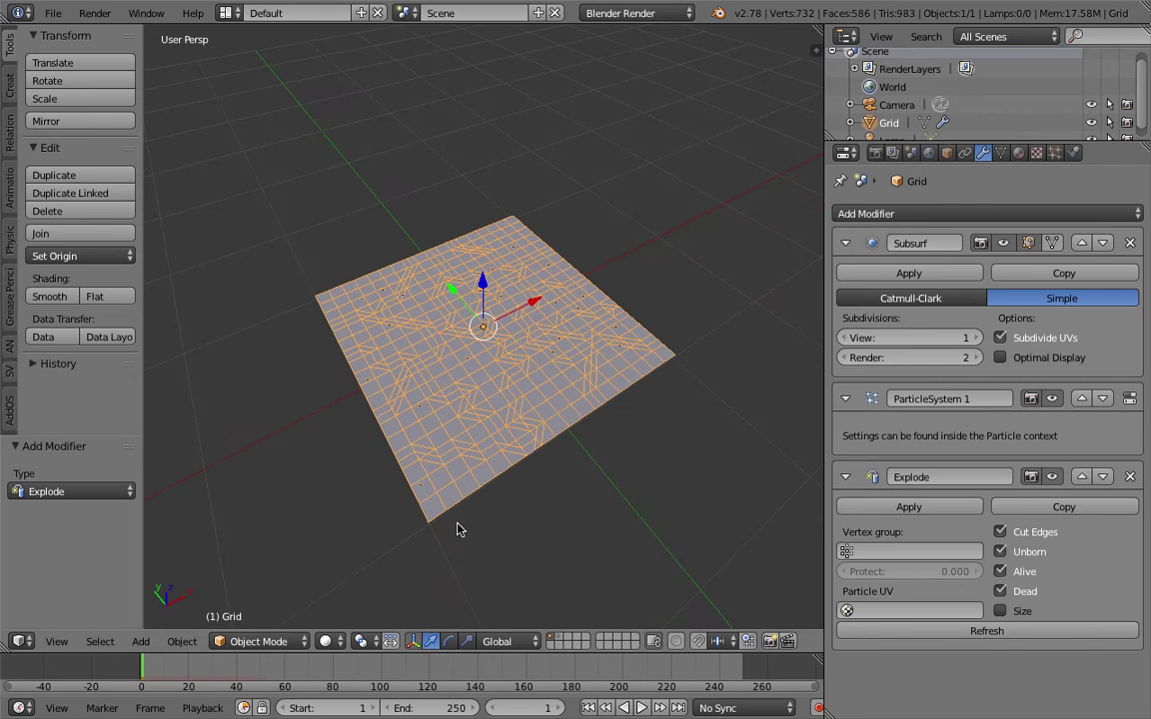
Play the animation to preview how the grid explodes, and return it to the first frame
left_click(642, 707)
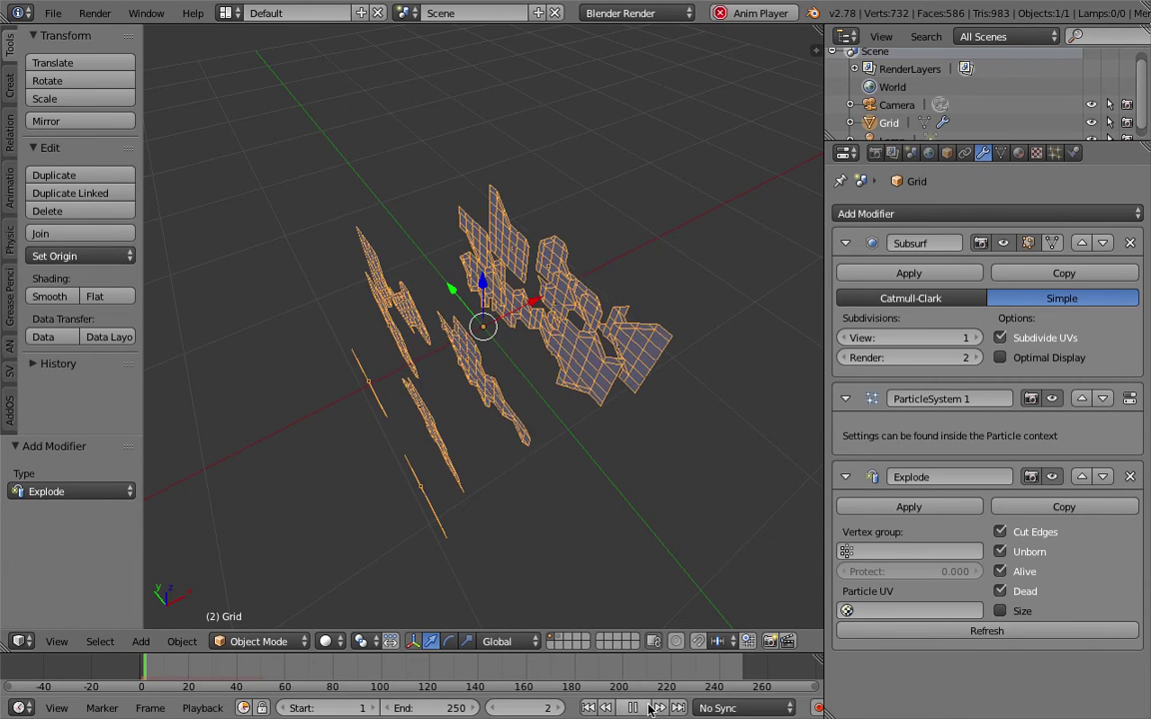
key("Escape")
middle_click_drag(599, 420, 610, 322)
Set the physics type of the grid's particle system to No
left_click(1055, 153)
scroll(939, 460, "down", 8)
left_click(861, 385)
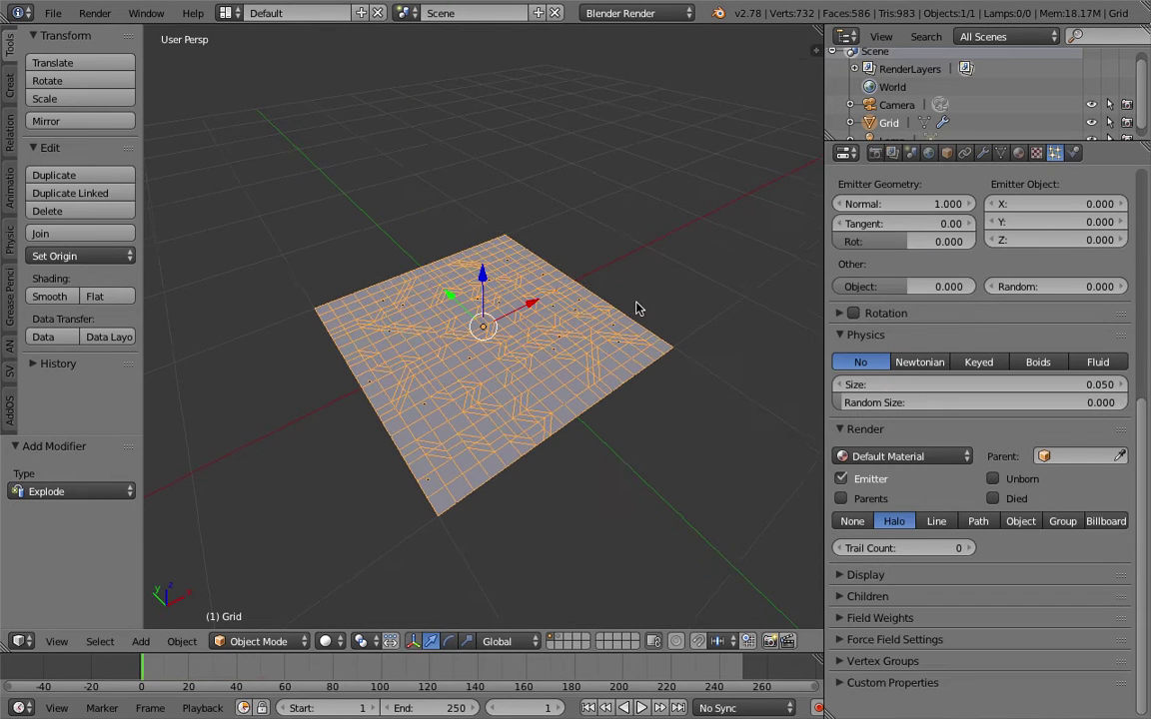
Add a Smooth modifier to the grid and set its factor to 1.730
left_click(983, 153)
left_click(977, 213)
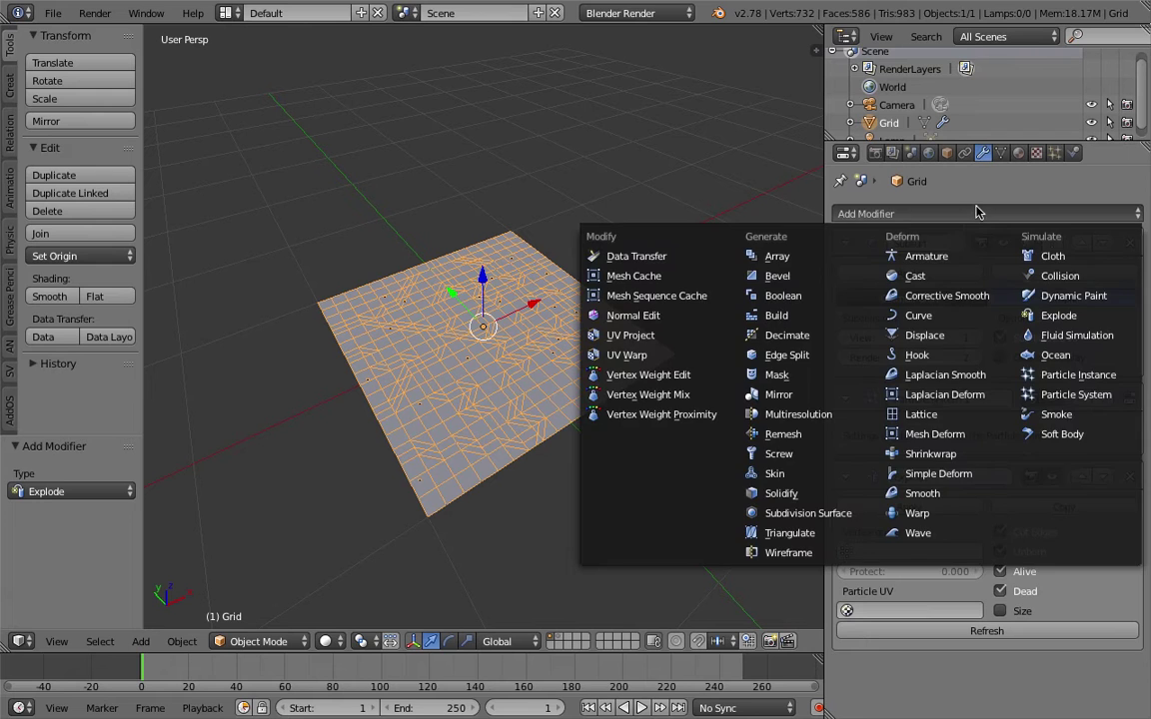
left_click(904, 494)
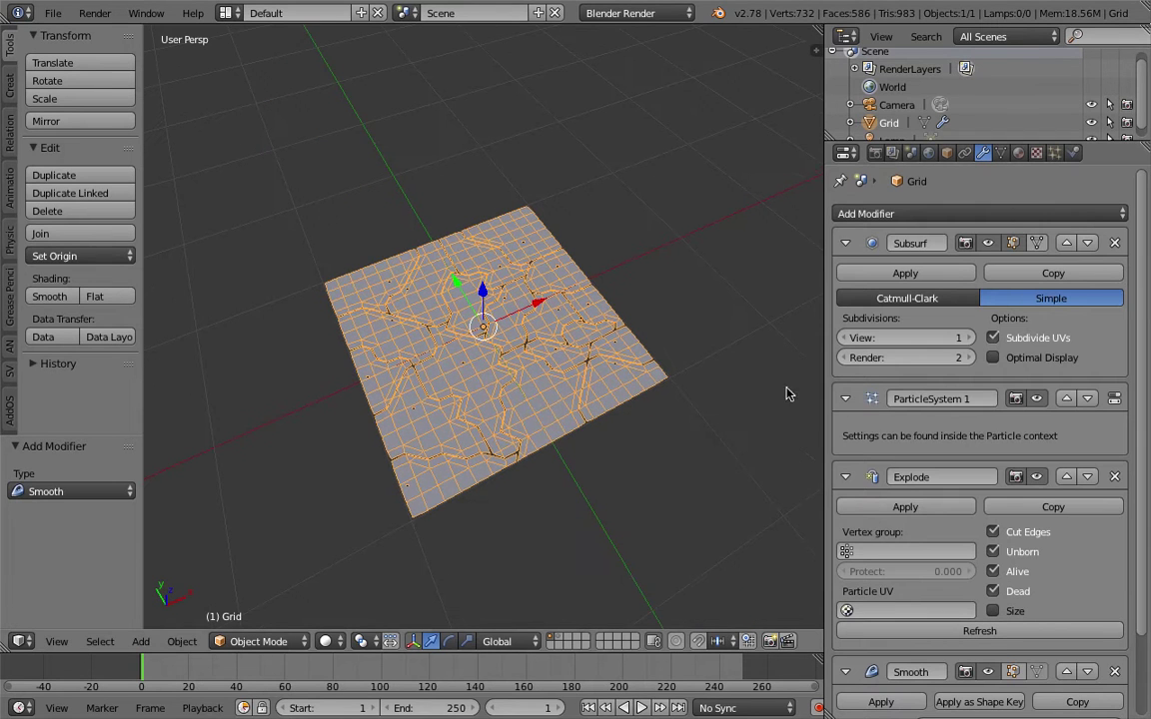
scroll(977, 646, "down", 3)
left_click_drag(989, 632, 1079, 632)
middle_click_drag(544, 395, 579, 340)
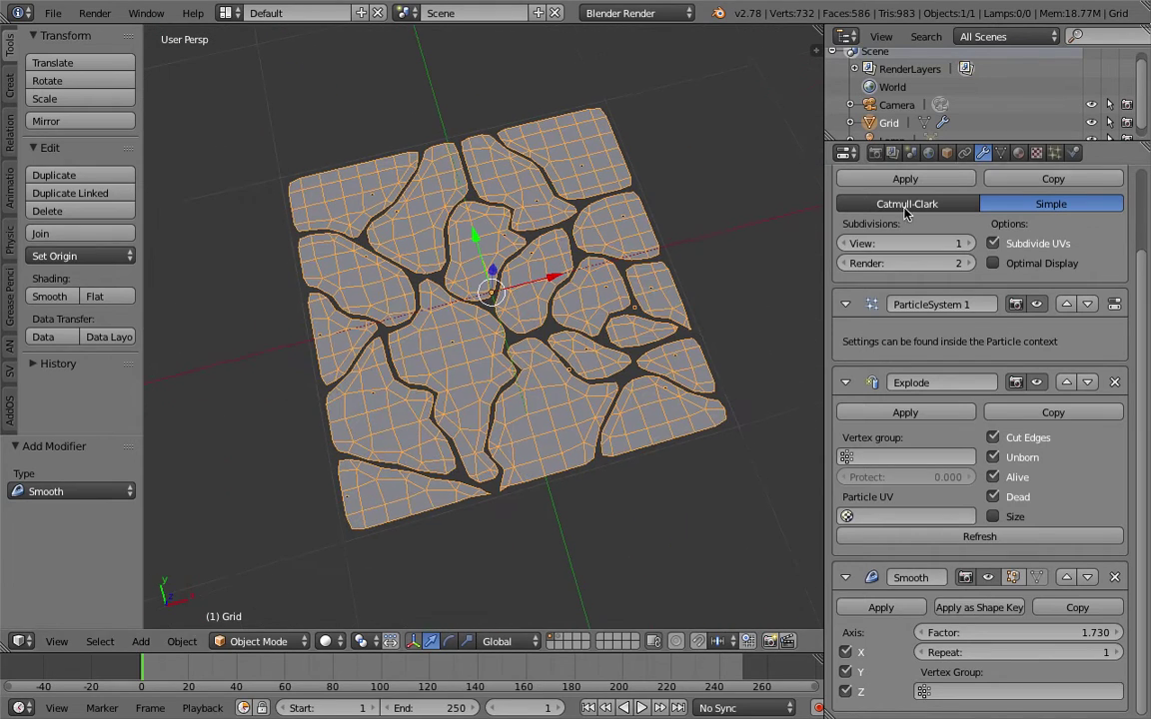
Set the seed of the grid's particle system to 977 and save the file
left_click(1057, 153)
scroll(1093, 323, "up", 8)
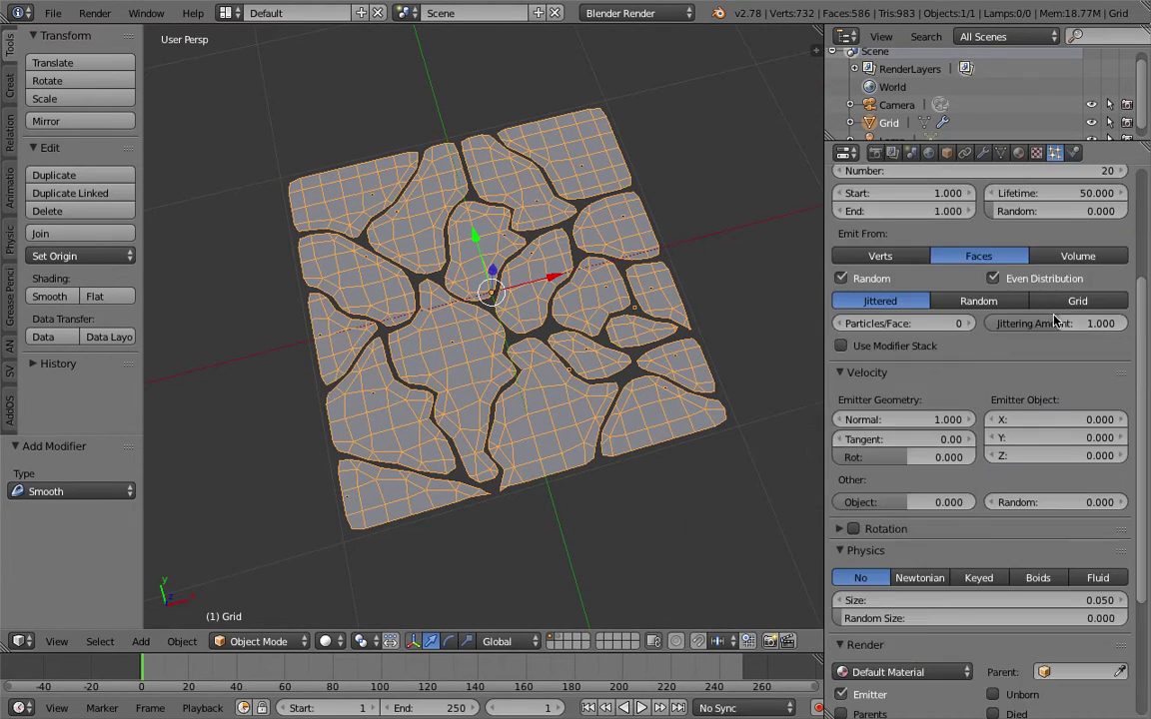
mouse_move(1077, 292)
left_mouse_down()
mouse_move(1134, 291)
mouse_move(1079, 291)
left_mouse_up()
middle_click_drag(470, 219, 511, 209)
key("ctrl+s")
left_click(511, 197)
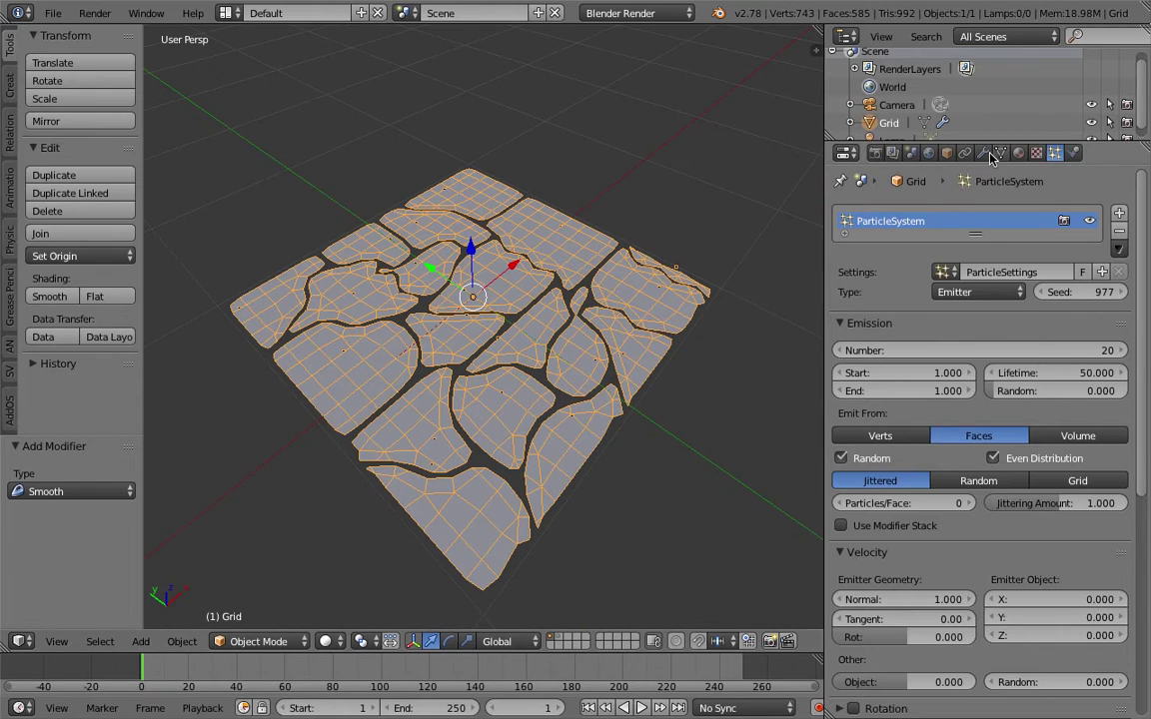
Remove the Smooth modifier from the grid
left_click(983, 152)
left_click(1115, 576)
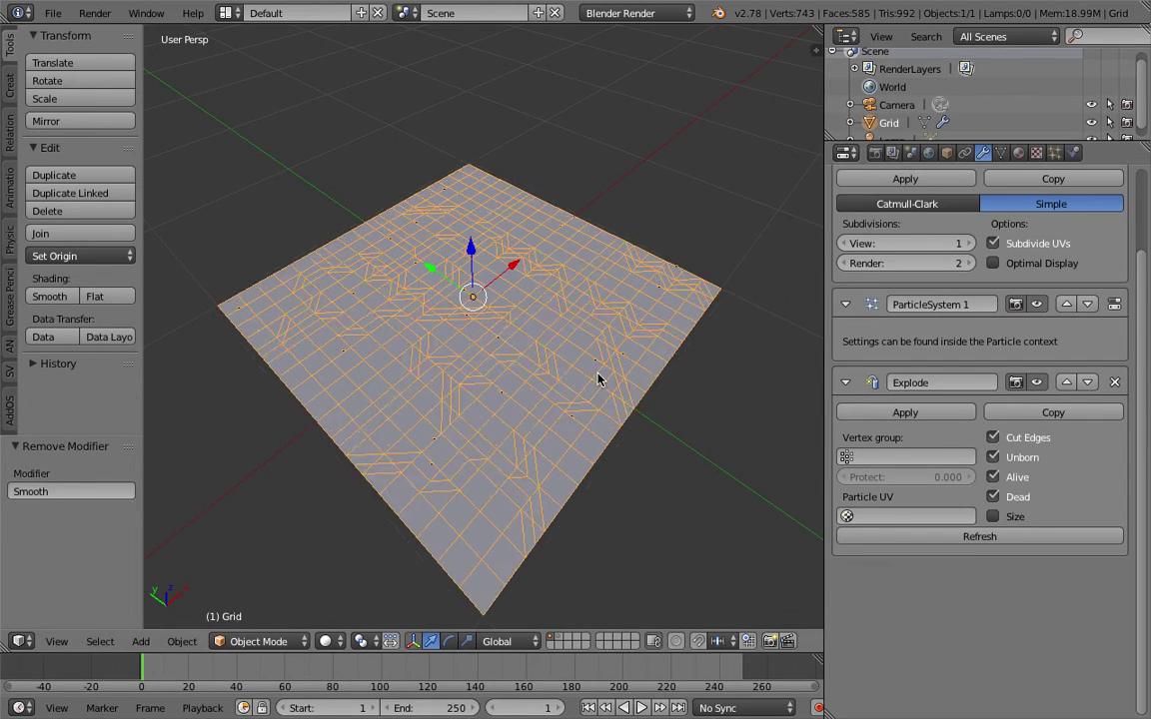
middle_click_drag(623, 348, 548, 425)
Save the project, save it again as a new file, and keep the grid selected
key("a")
key("ctrl+s")
left_click(547, 422)
left_click(53, 13)
left_click(90, 167)
left_click(1019, 80)
left_click(1086, 60)
middle_click_drag(577, 285, 566, 258)
right_click(561, 282)
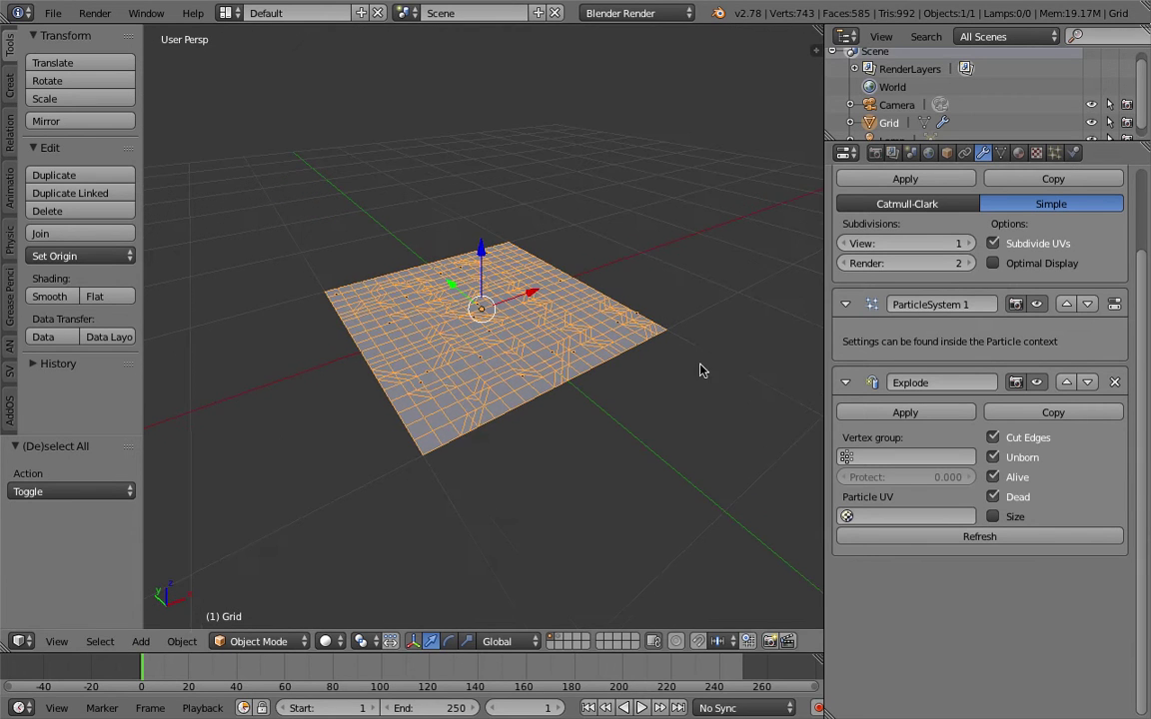
Play the animation briefly to preview the grid with its current particle settings, and stop at the first frame
left_click(1054, 152)
middle_click_drag(650, 385, 619, 399)
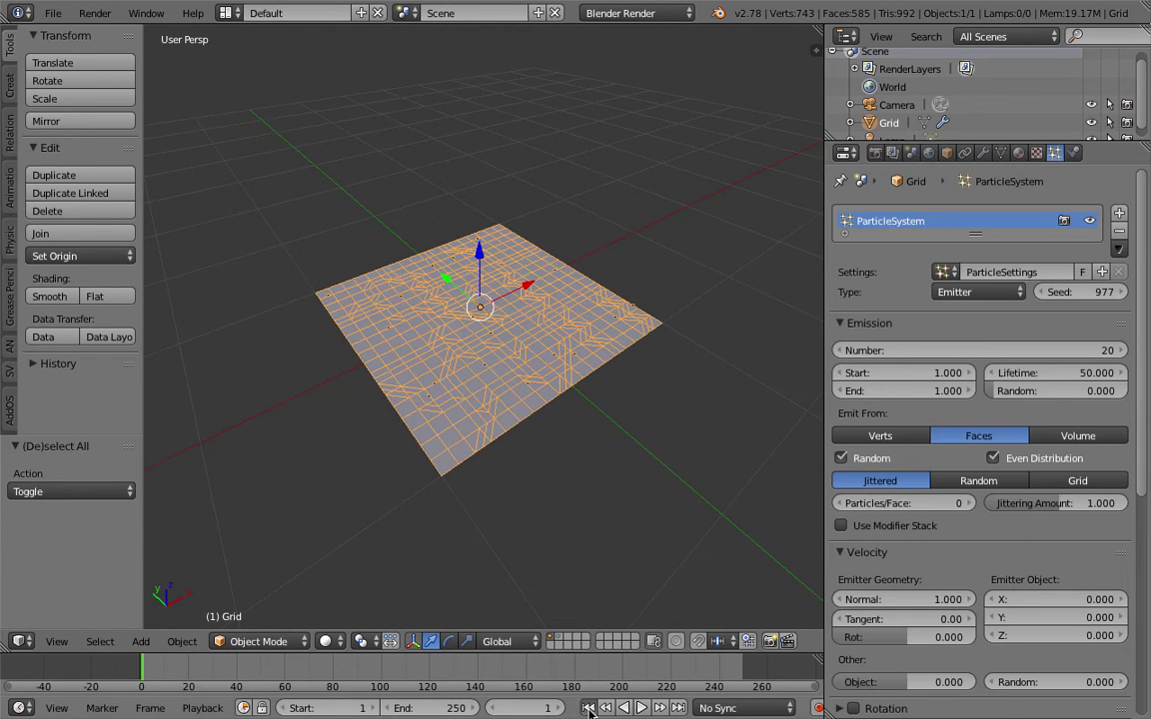
left_click(640, 708)
key("Escape")
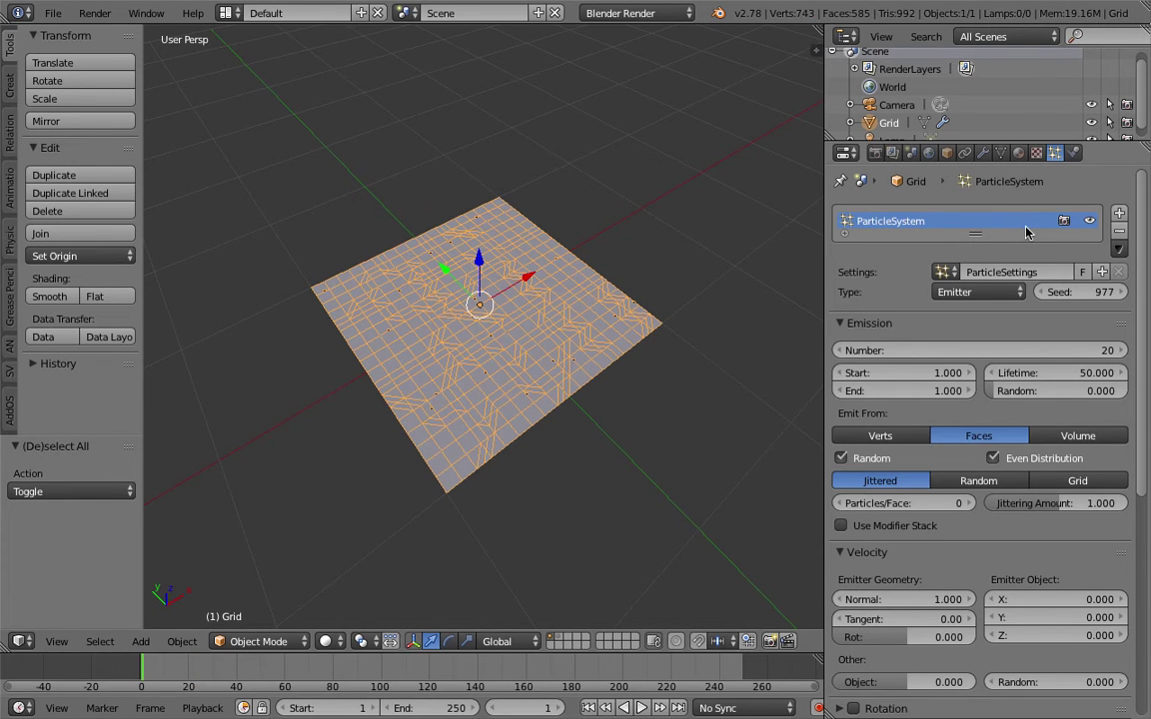
Enable Cloth physics on the grid and apply the Silk preset
left_click(1072, 153)
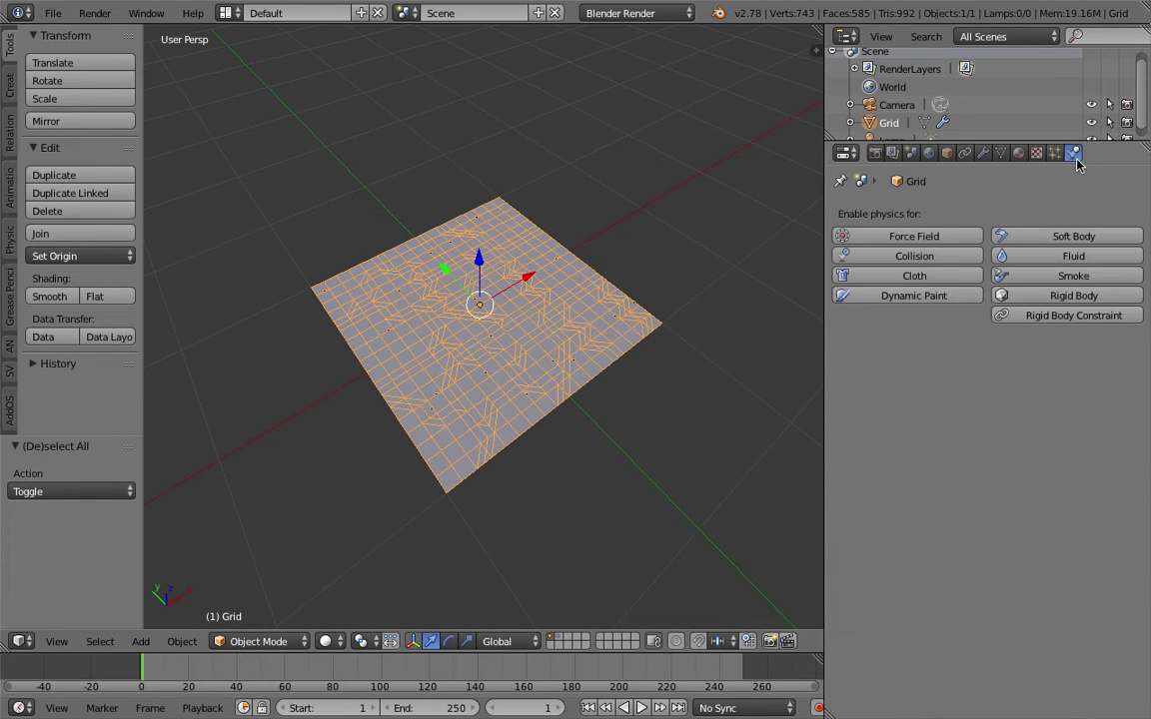
left_click(954, 277)
left_click(1019, 370)
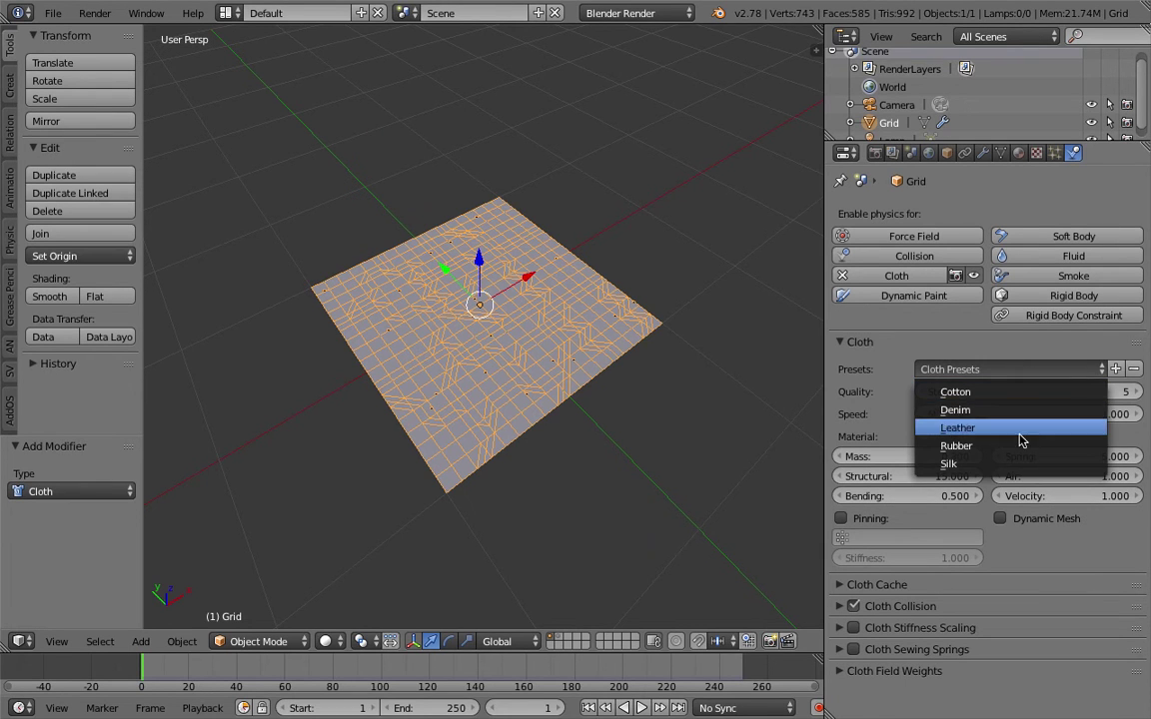
left_click(1021, 465)
scroll(655, 302, "up", 3)
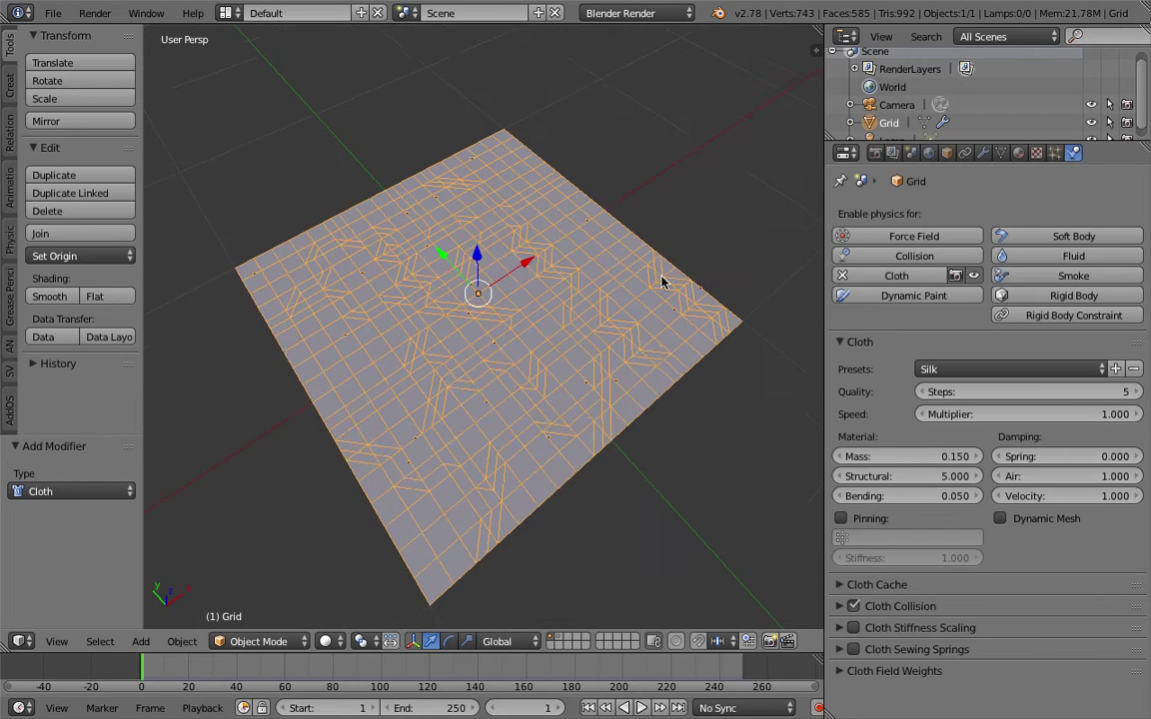
middle_click_drag(657, 277, 651, 257)
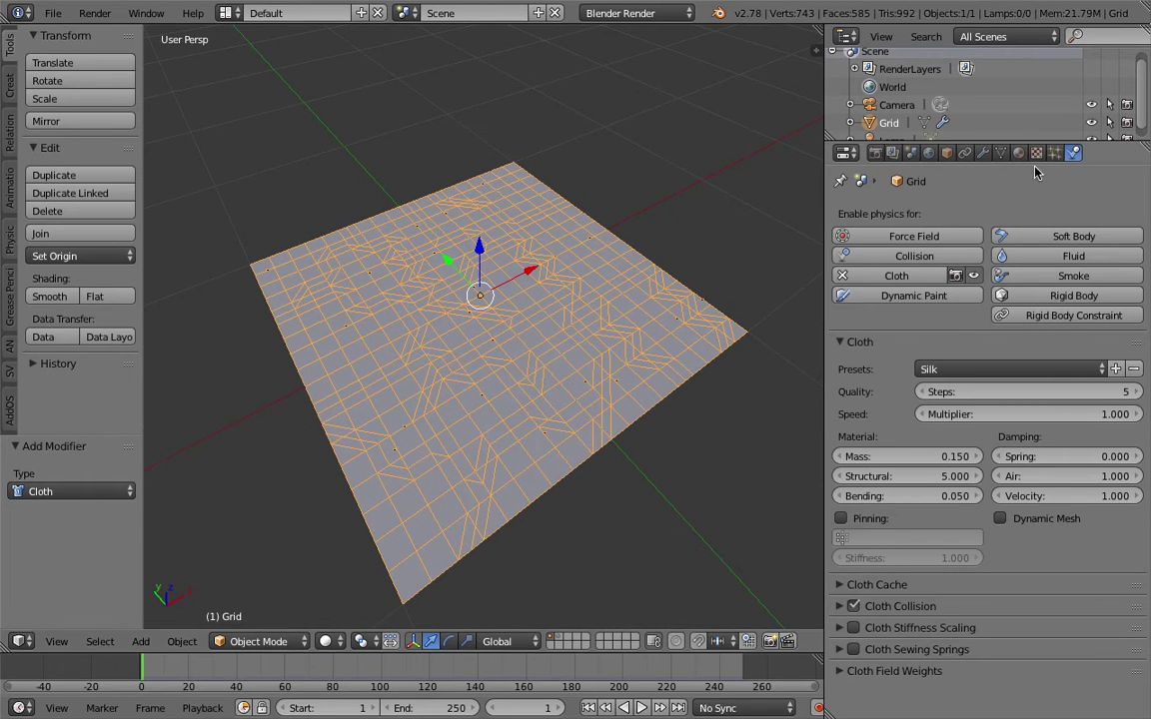
Review the grid's modifier stack, collapsing the ParticleSystem, Explode and Cloth modifiers to check their order
left_click(983, 153)
scroll(879, 279, "up", 3)
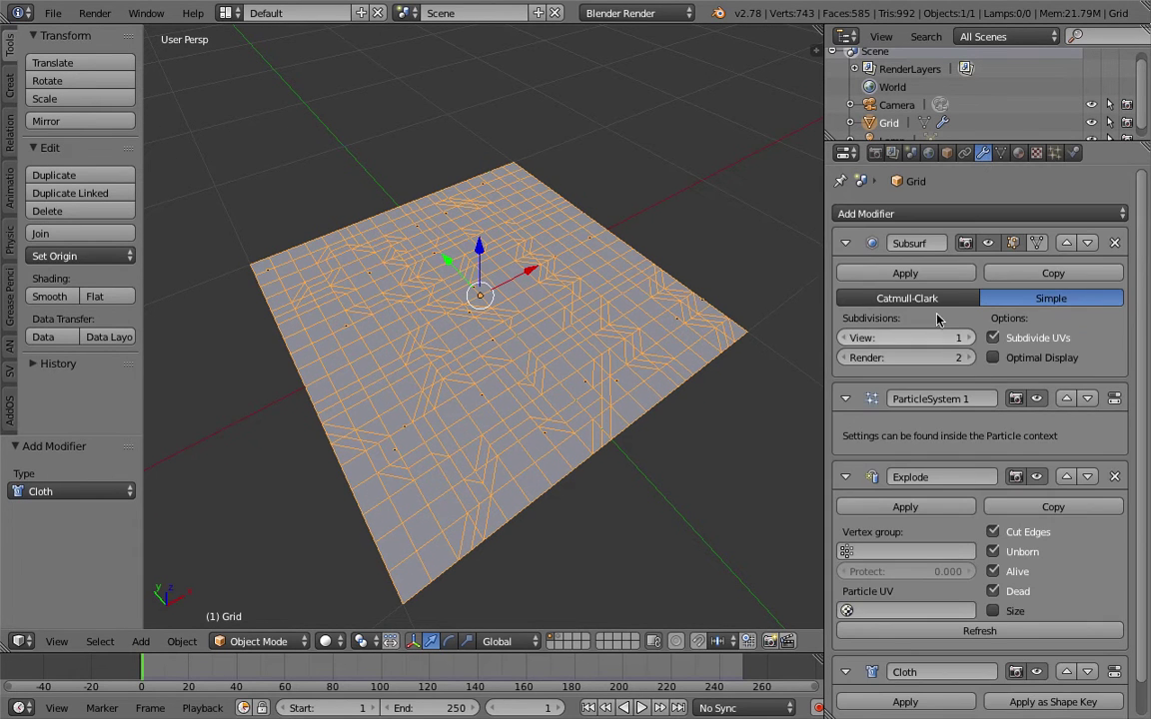
left_click(847, 243)
left_click(846, 244)
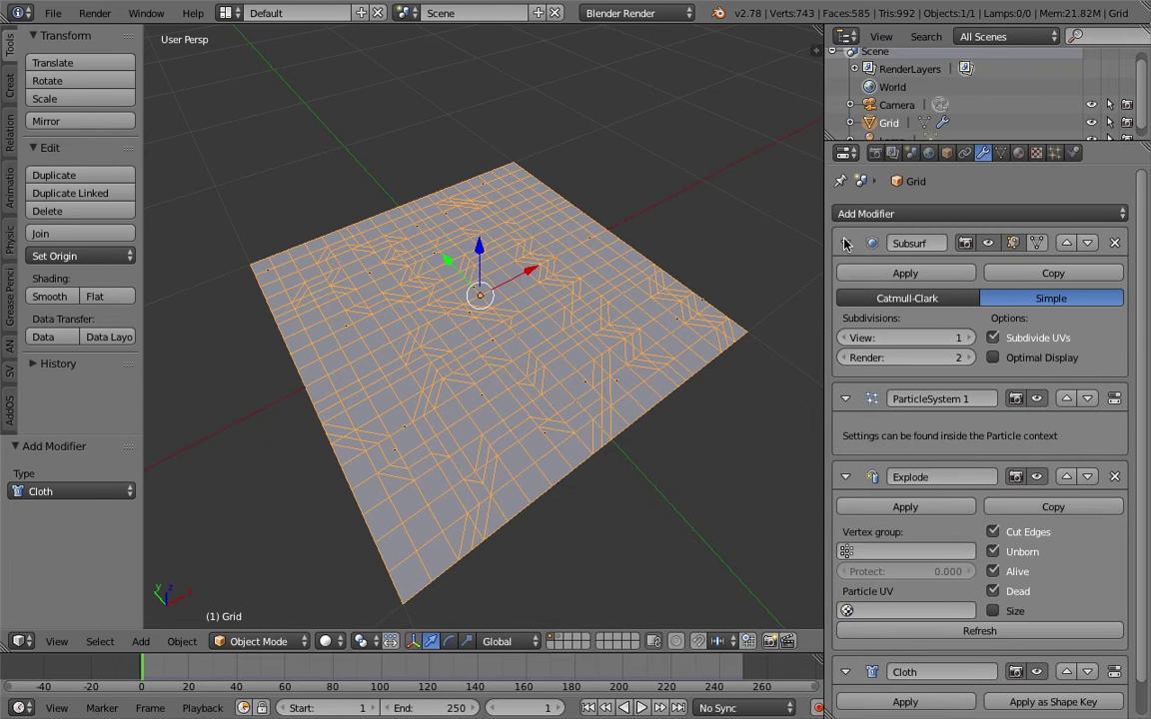
left_click(845, 399)
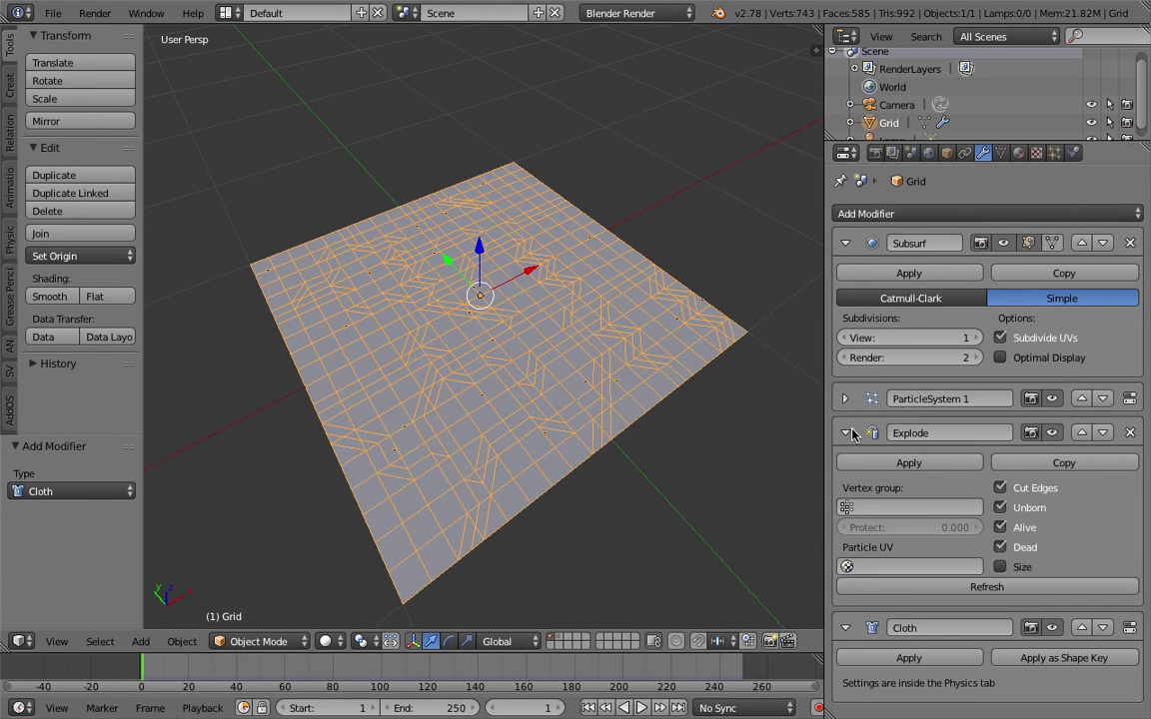
left_click(846, 434)
left_click(846, 468)
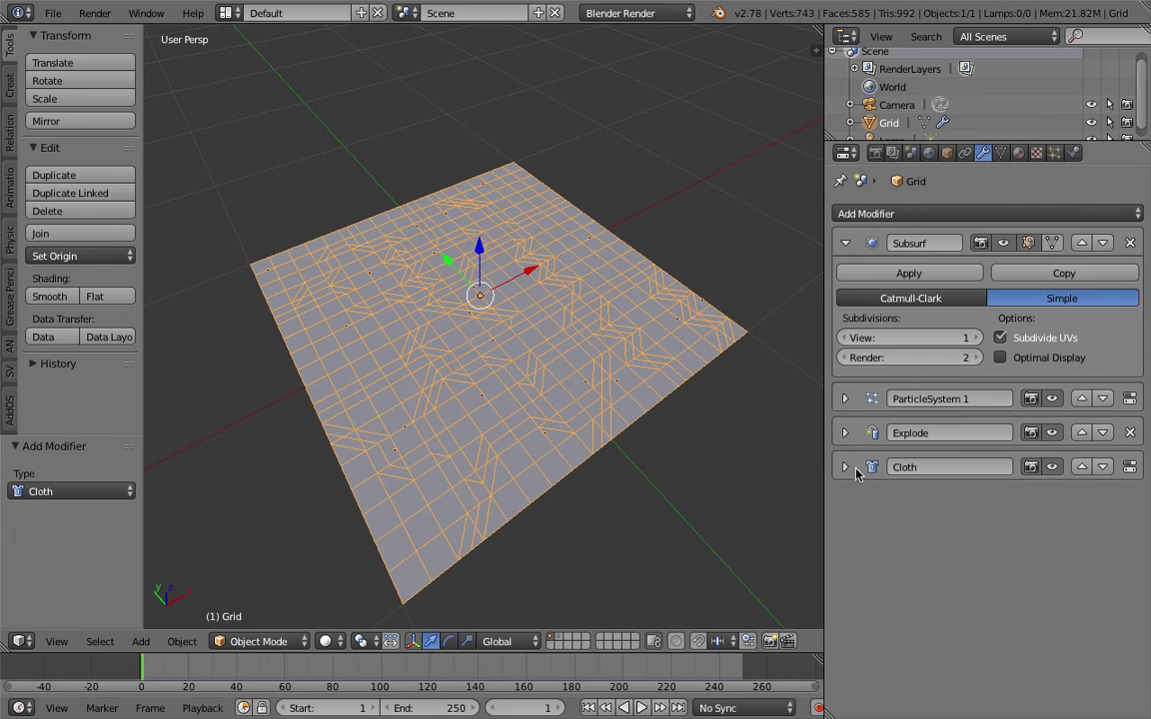
middle_click_drag(639, 379, 601, 291)
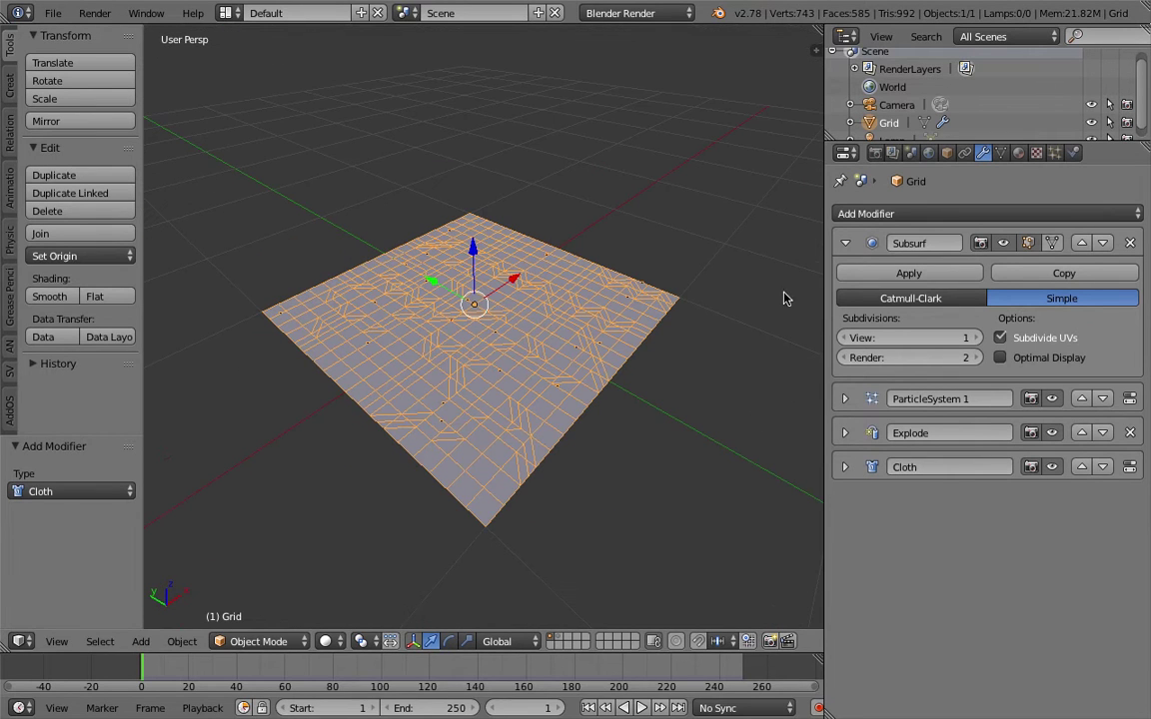
Save the file with the cloth simulation added to the grid
scroll(619, 250, "down", 2)
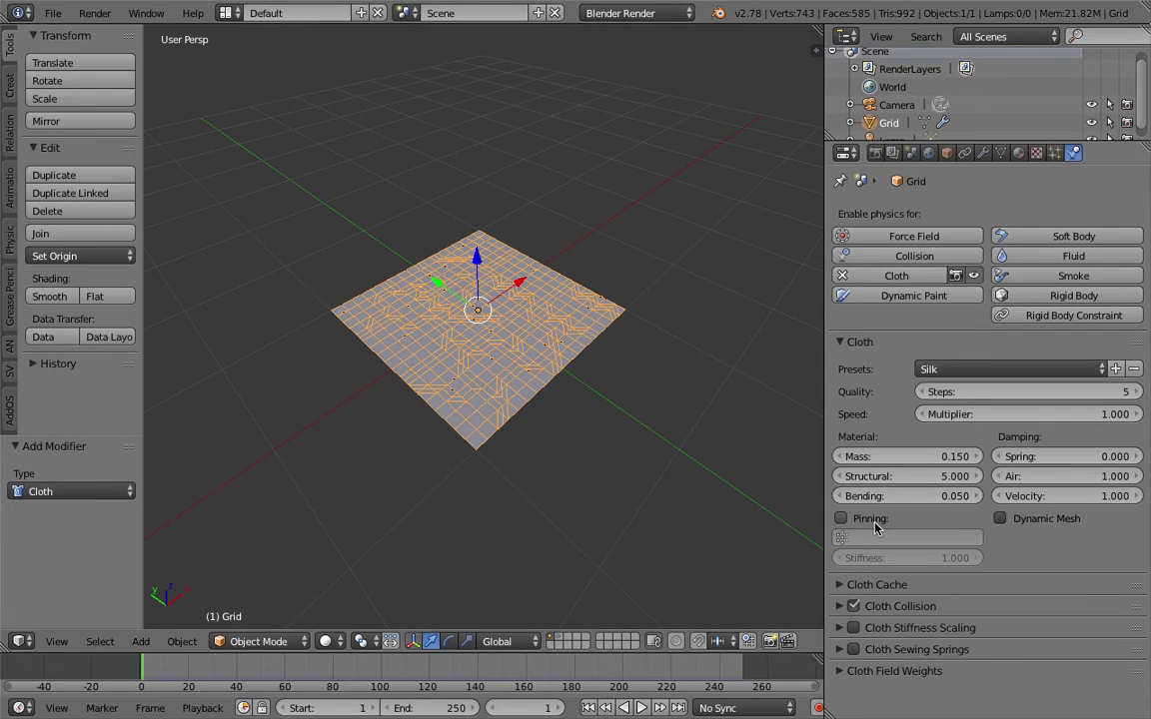
scroll(537, 305, "up", 2)
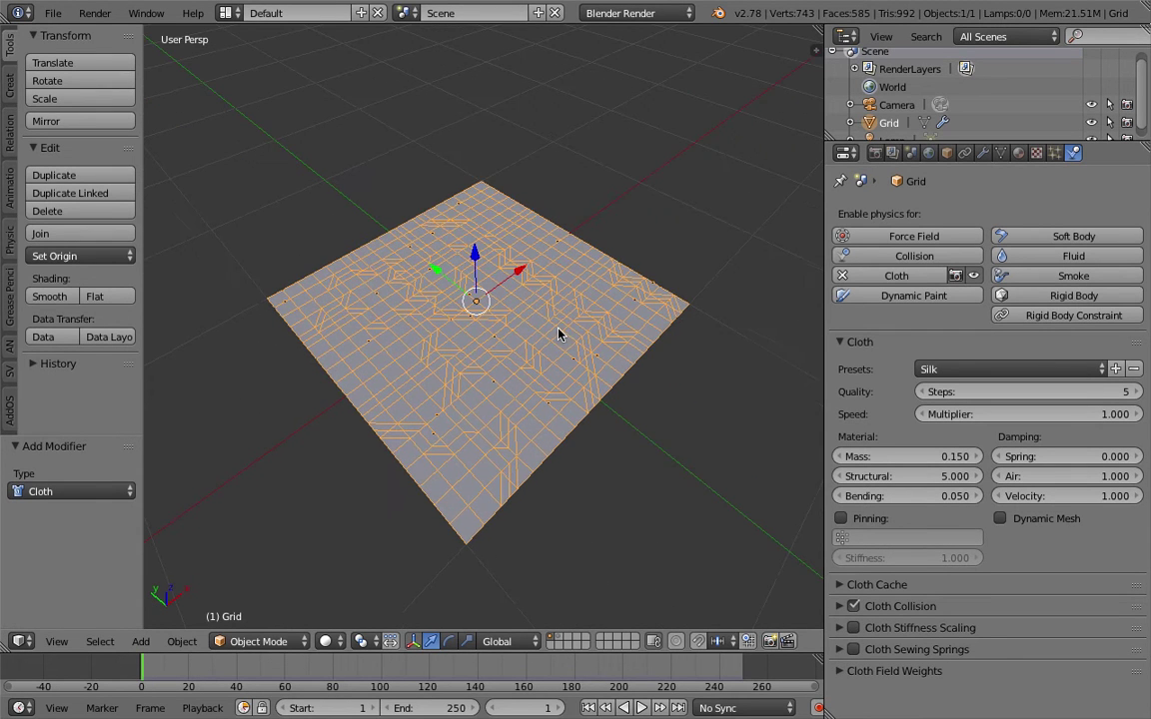
key("ctrl+s")
left_click(713, 423)
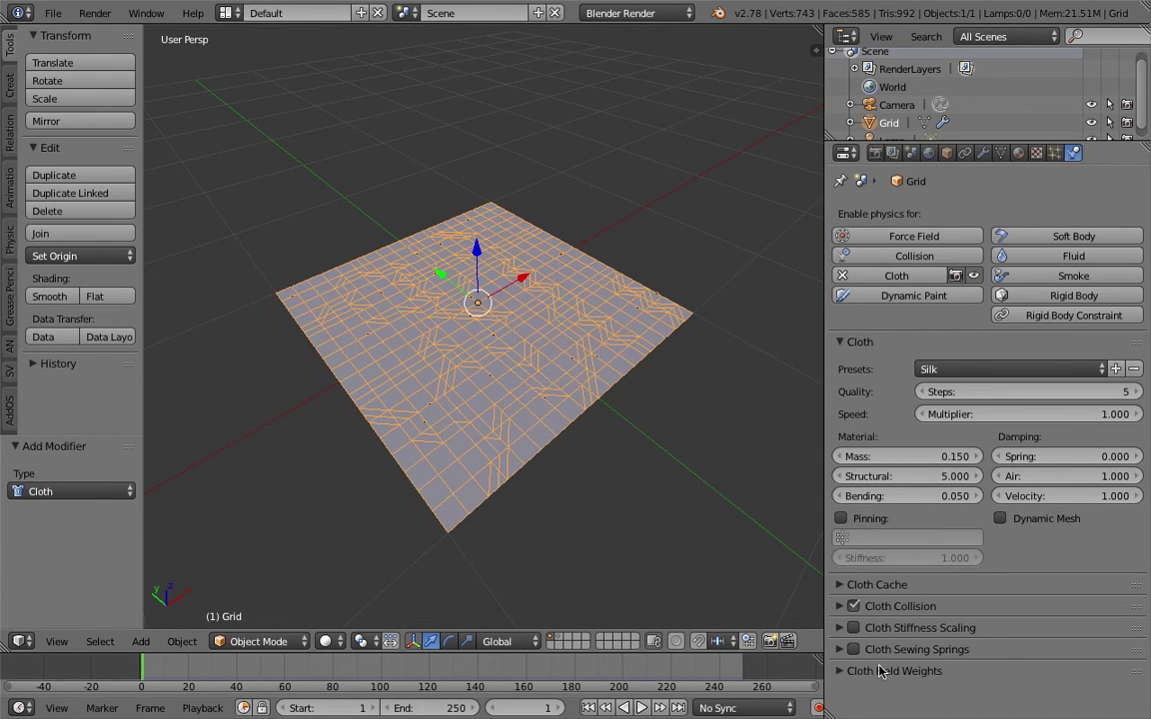
Try to set the gravity value in the grid's cloth field weights to -1
scroll(899, 654, "down", 5)
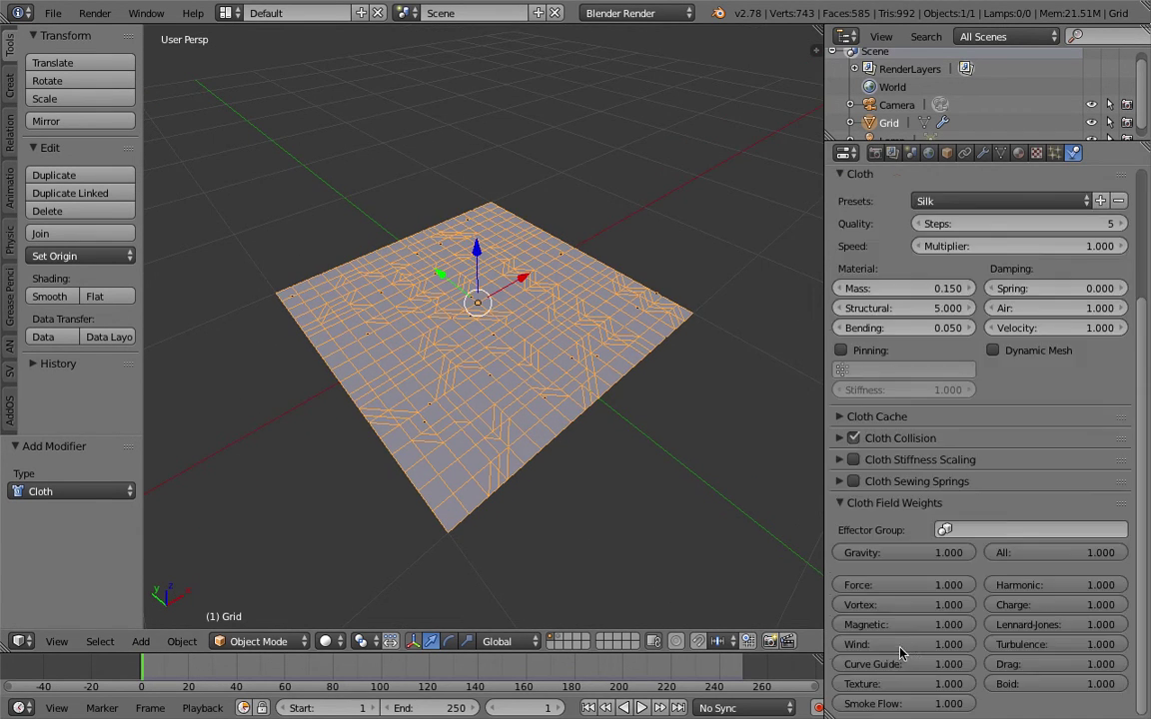
left_click(913, 555)
type("-1")
key("Return")
left_click(552, 396)
middle_click_drag(551, 396, 591, 386)
key("ctrl+z")
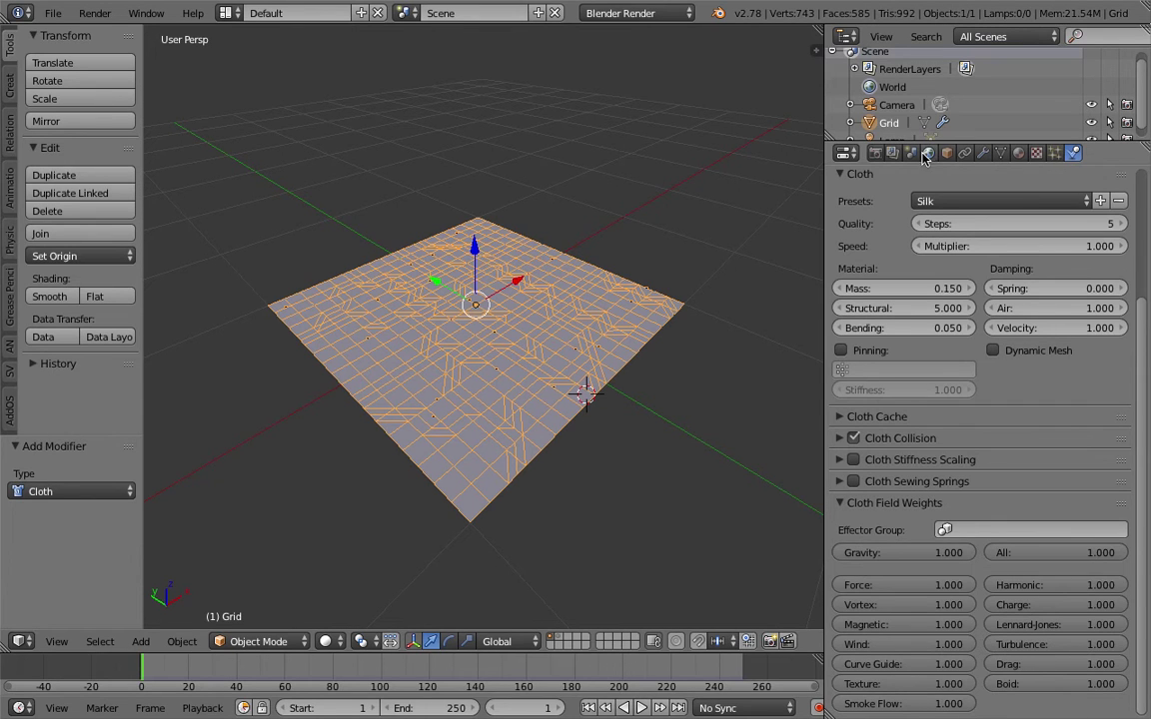
Set the scene's Z gravity to 9.81 so that it pulls upward
left_click(929, 152)
scroll(1002, 443, "down", 3)
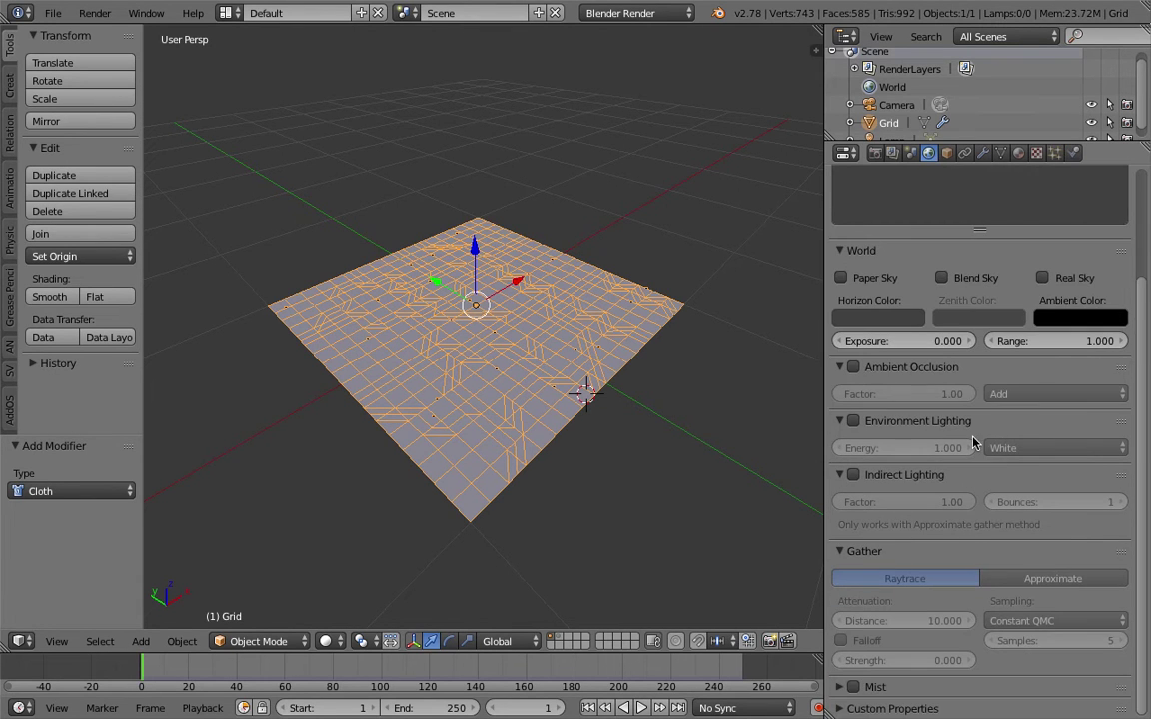
scroll(904, 420, "down", 1)
left_click(910, 152)
scroll(910, 457, "down", 3)
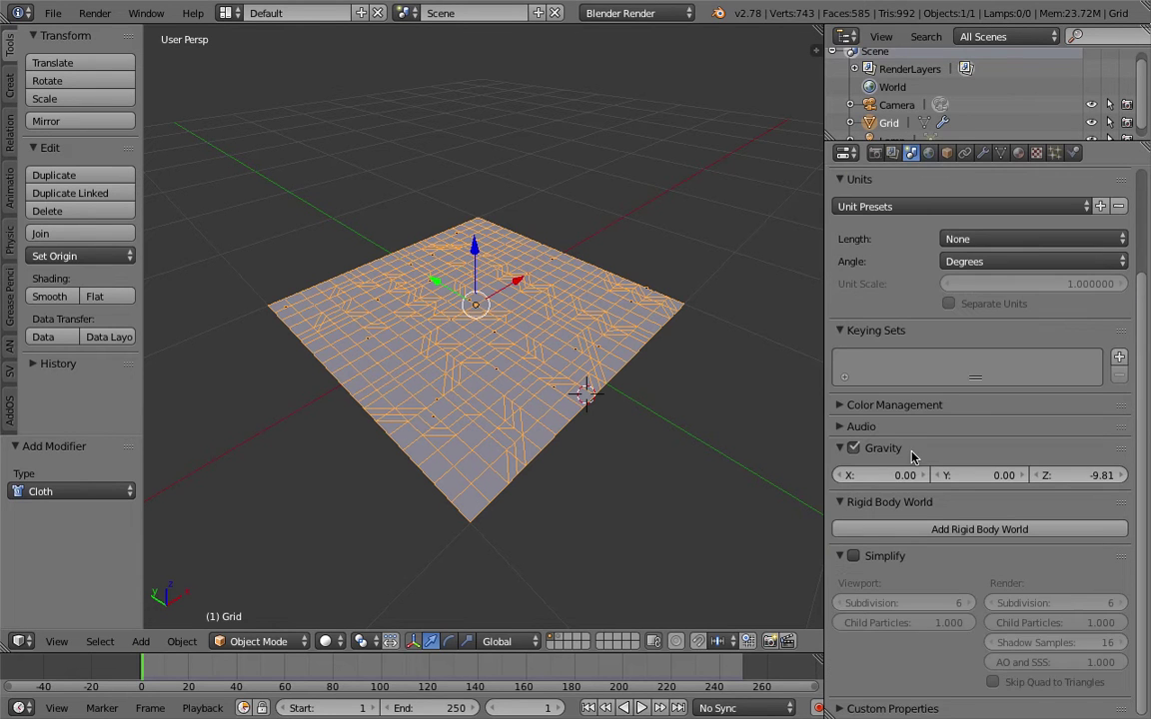
left_click(1061, 476)
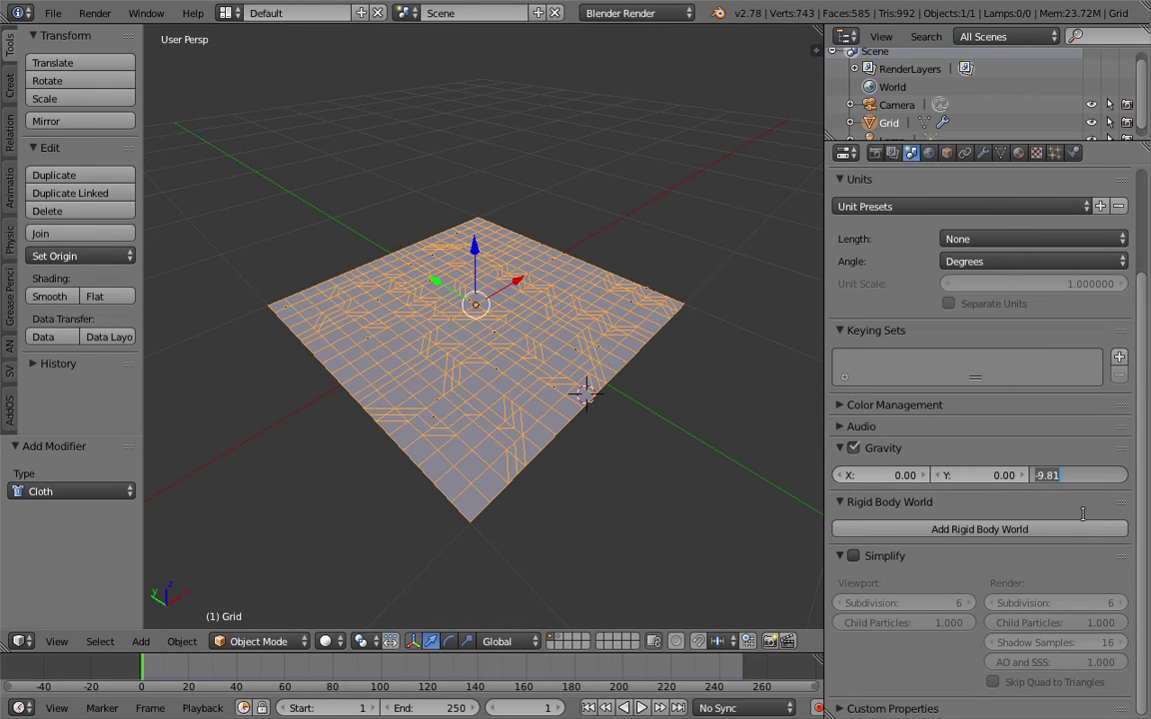
key("Return")
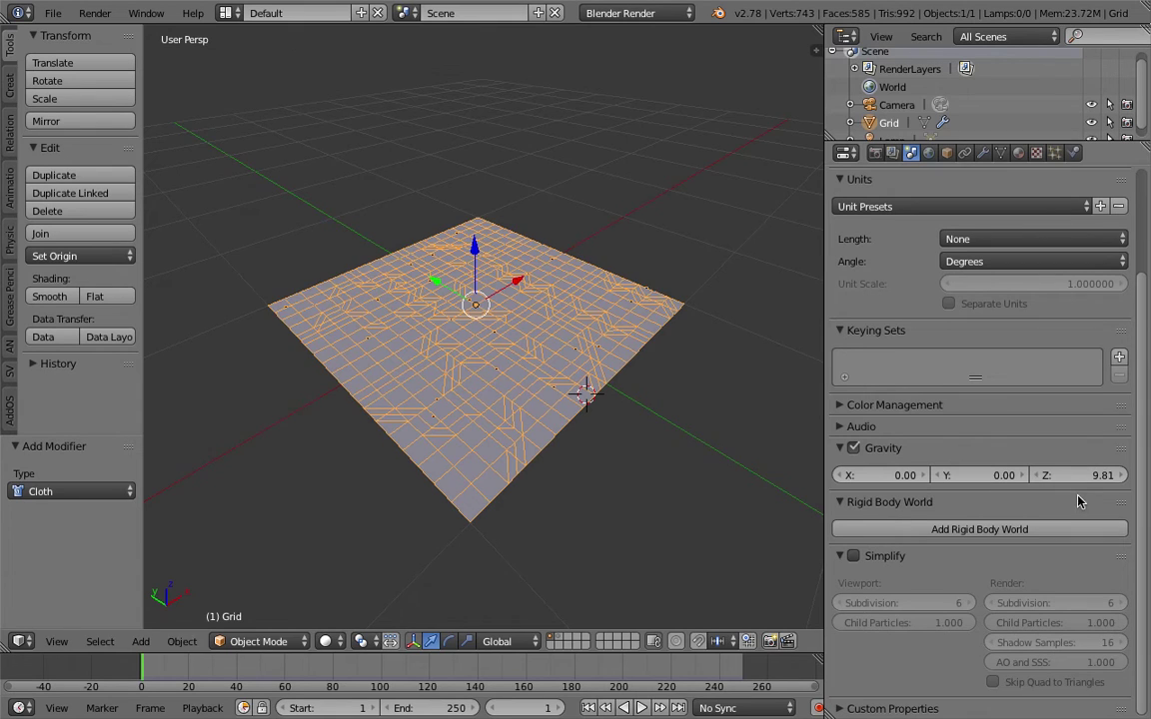
Play the animation to preview the grid under the reversed gravity, stop it, and return to the first frame
scroll(530, 400, "down", 4)
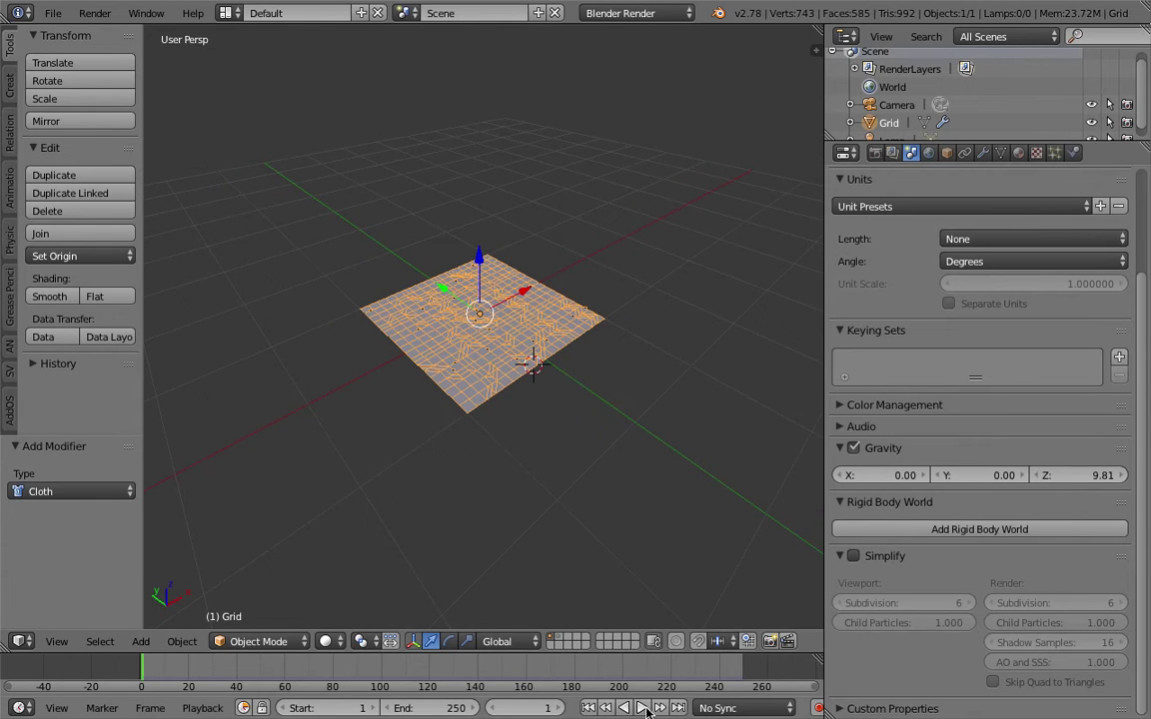
left_click(645, 709)
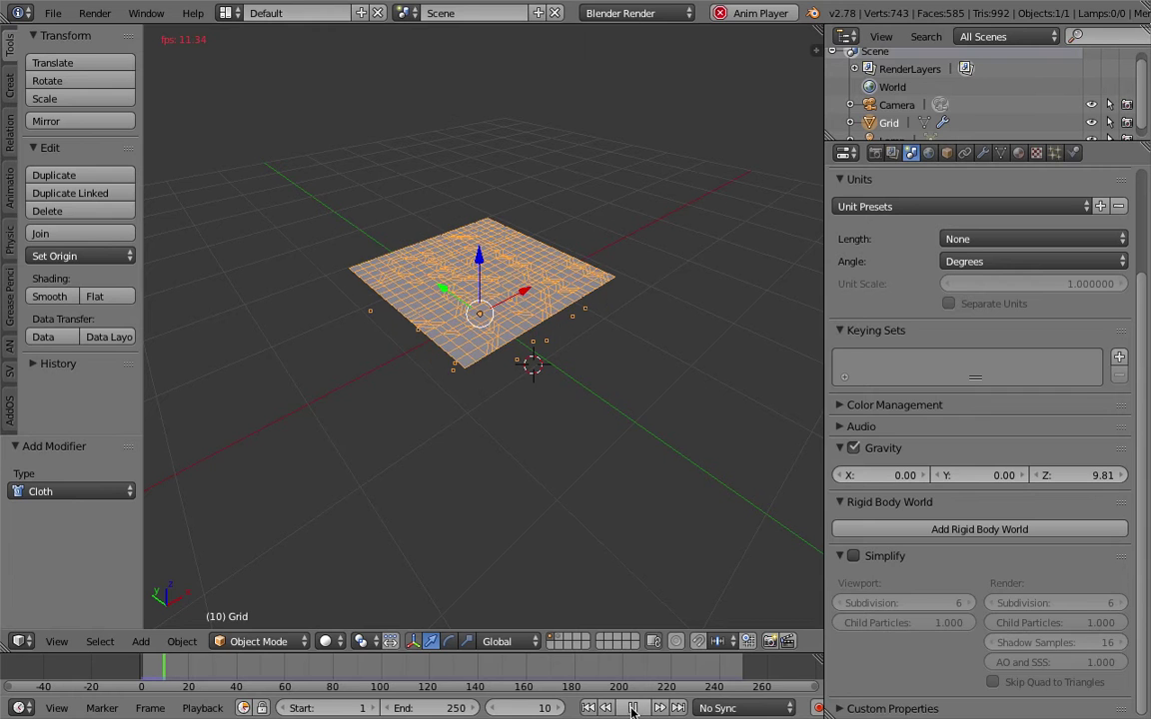
left_click(640, 709)
middle_click_drag(516, 411, 589, 562)
left_click(590, 708)
middle_click_drag(540, 450, 575, 338)
scroll(583, 340, "up", 2)
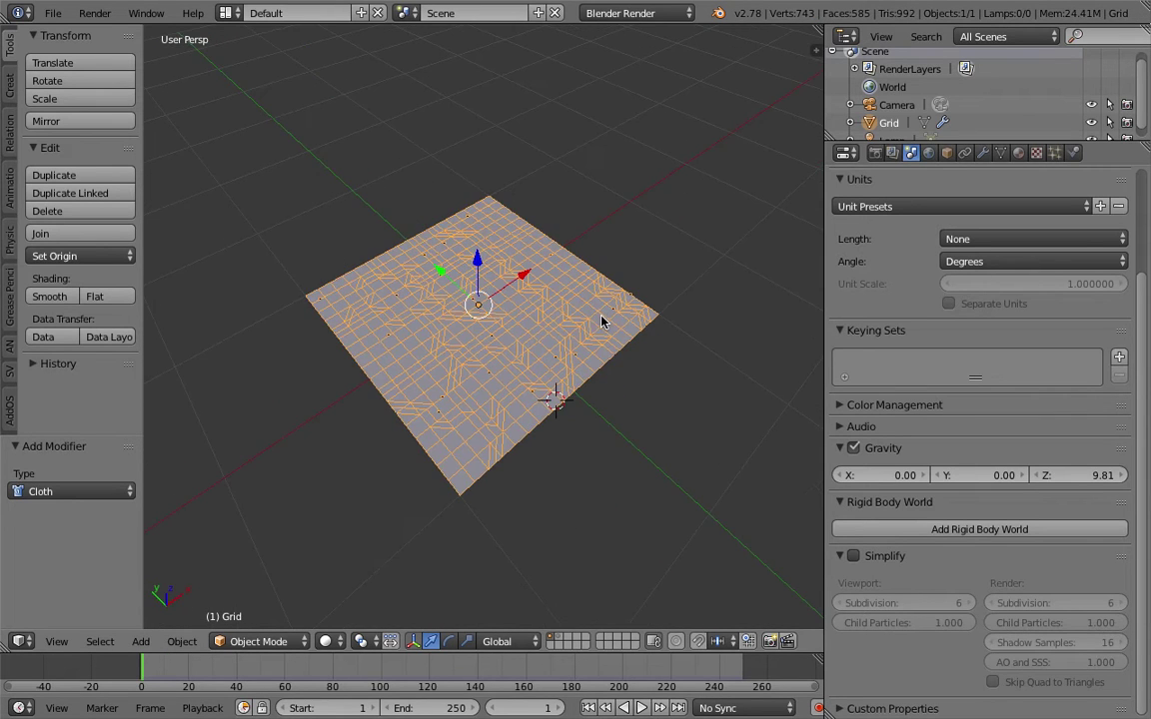
Bring up the grid's particle system settings and save the file
left_click(1054, 151)
middle_click_drag(559, 380, 425, 300)
key("ctrl+s")
left_click(424, 302)
middle_click_drag(500, 373, 441, 436)
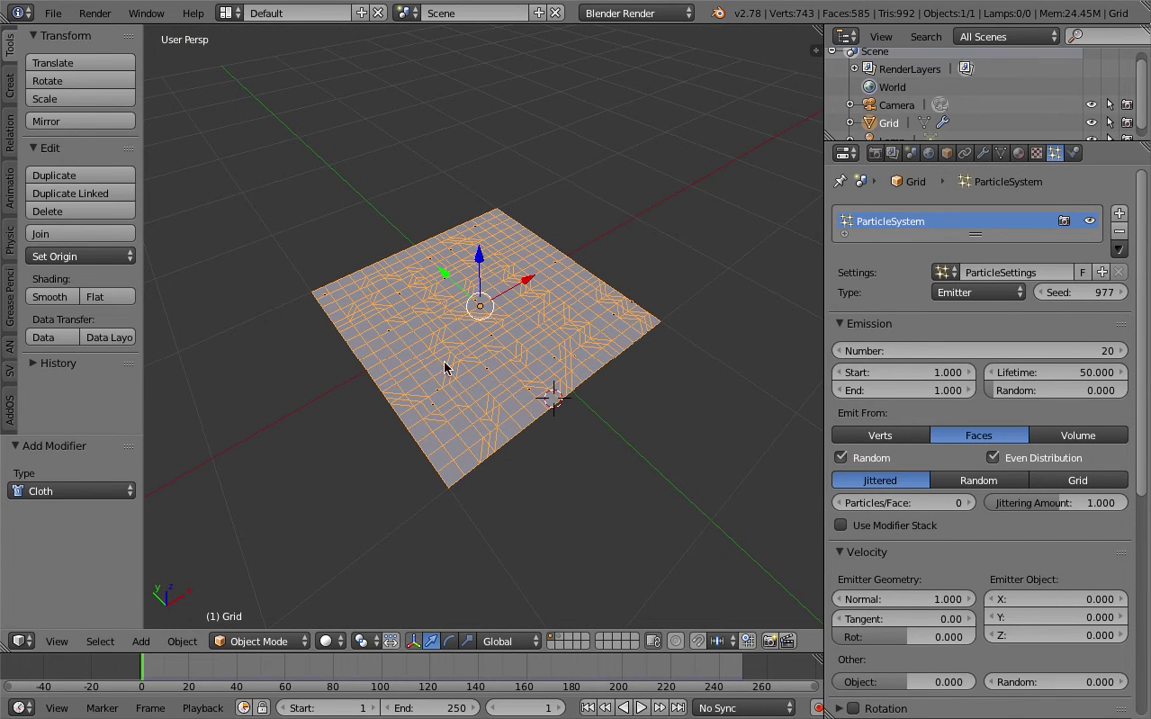
Paint a weight stroke near the middle of the grid in Weight Paint mode, and return to Object Mode
left_click(327, 641)
left_click(264, 641)
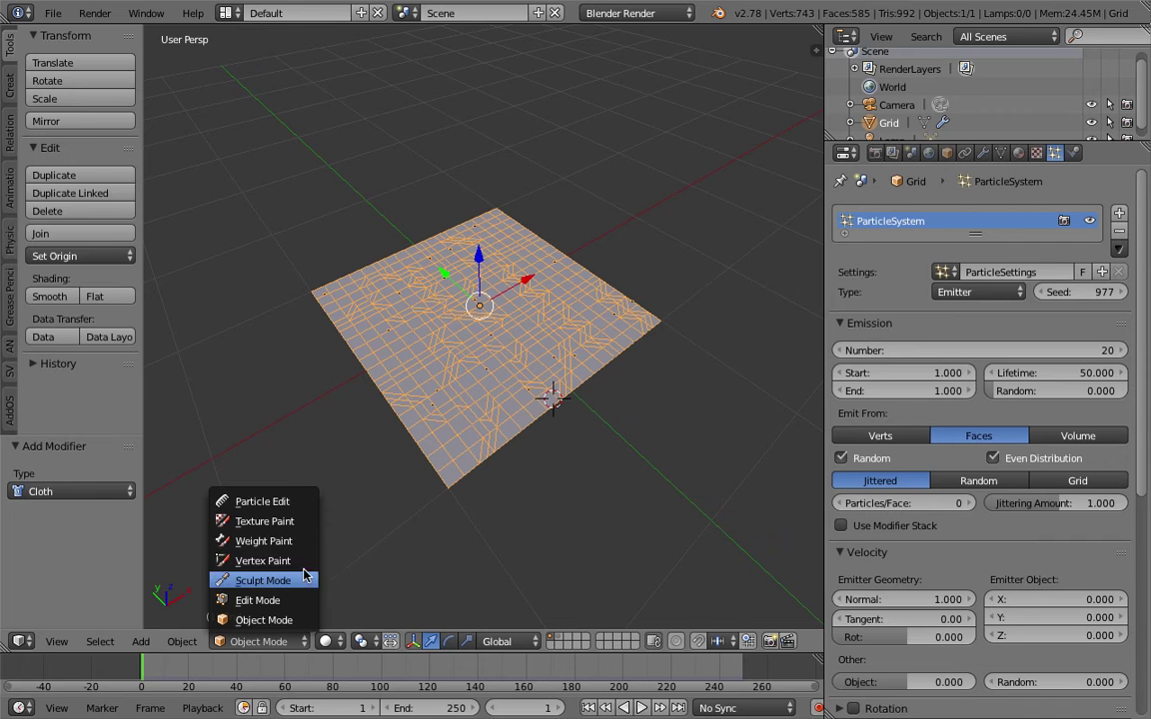
left_click(302, 548)
mouse_move(496, 313)
left_mouse_down()
mouse_move(449, 308)
mouse_move(483, 334)
left_mouse_up()
middle_click_drag(483, 334, 590, 288)
left_click(239, 641)
left_click(249, 622)
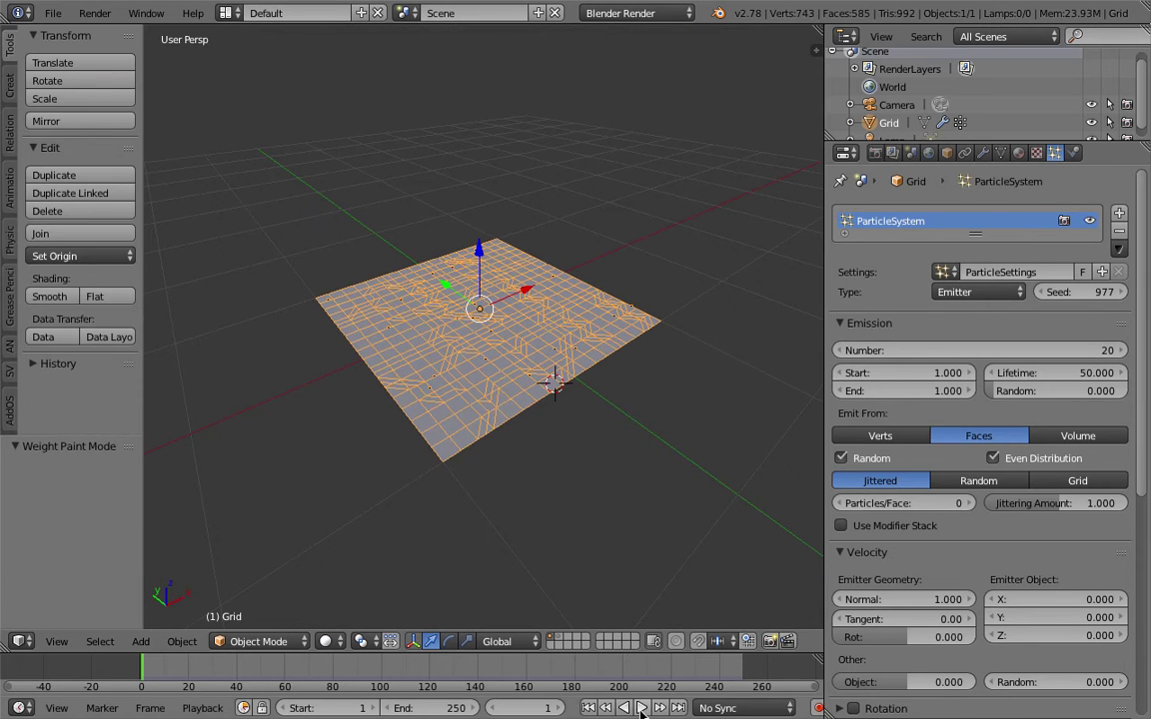
Play the animation briefly to check the weight-painted grid, stop it, and return to the first frame
left_click(642, 707)
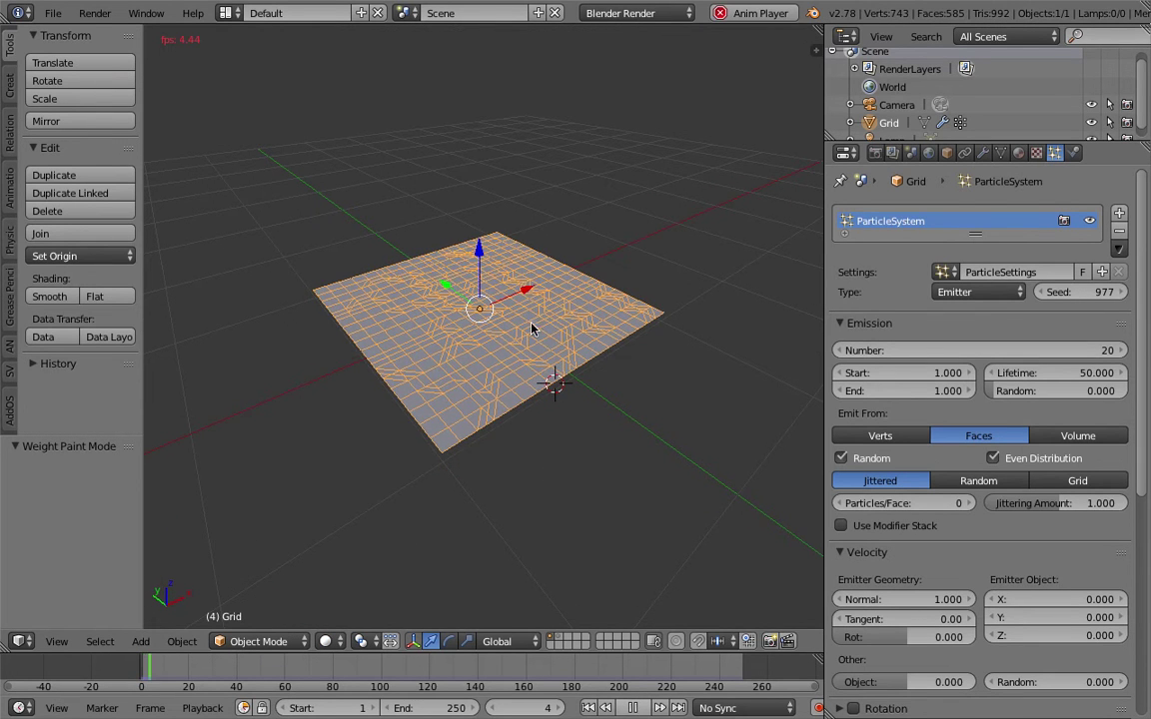
key("alt+a")
key("shift+Left")
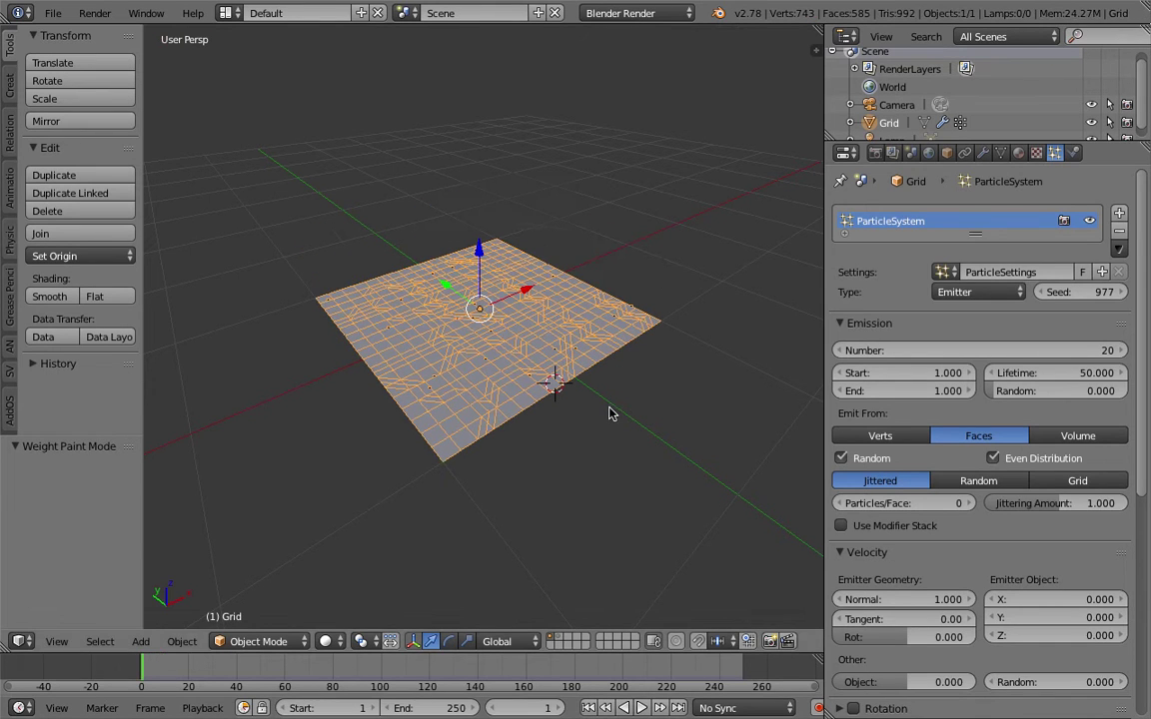
Enable pinning in the grid's cloth settings and pin it with the vertex group named Group
left_click(1073, 152)
left_click(869, 351)
left_click(905, 370)
left_click(874, 393)
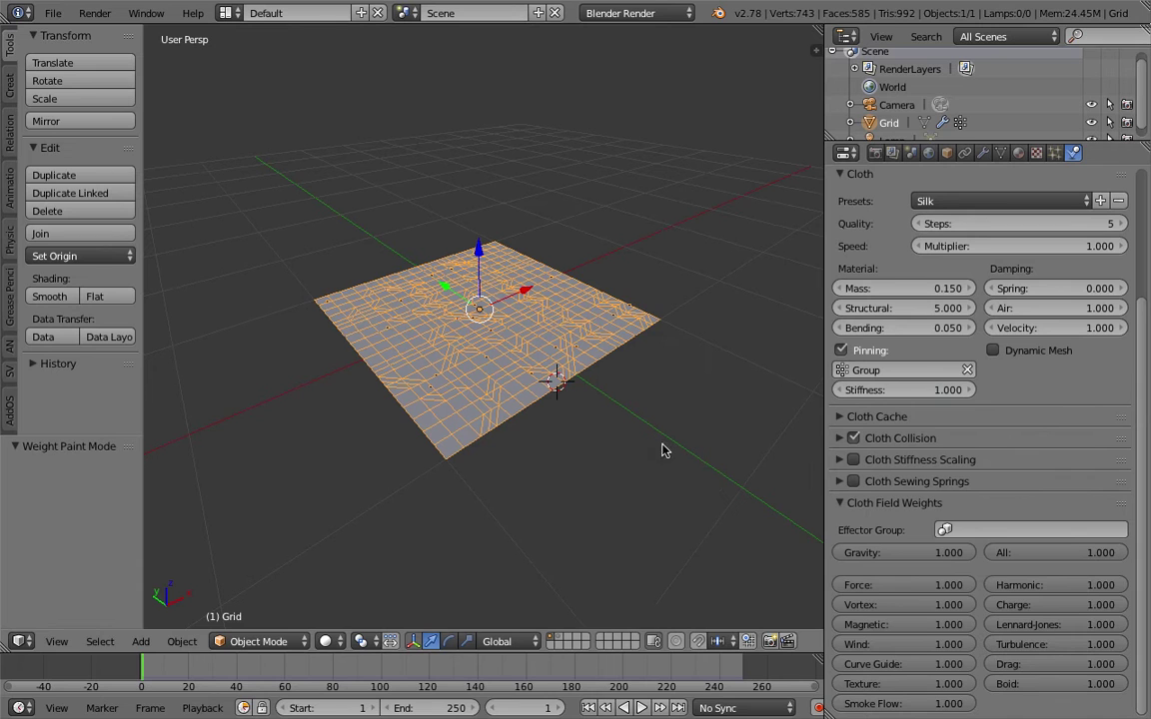
Play the animation to preview the pinned cloth, stop it, and inspect the shattered pieces from above
left_click(641, 708)
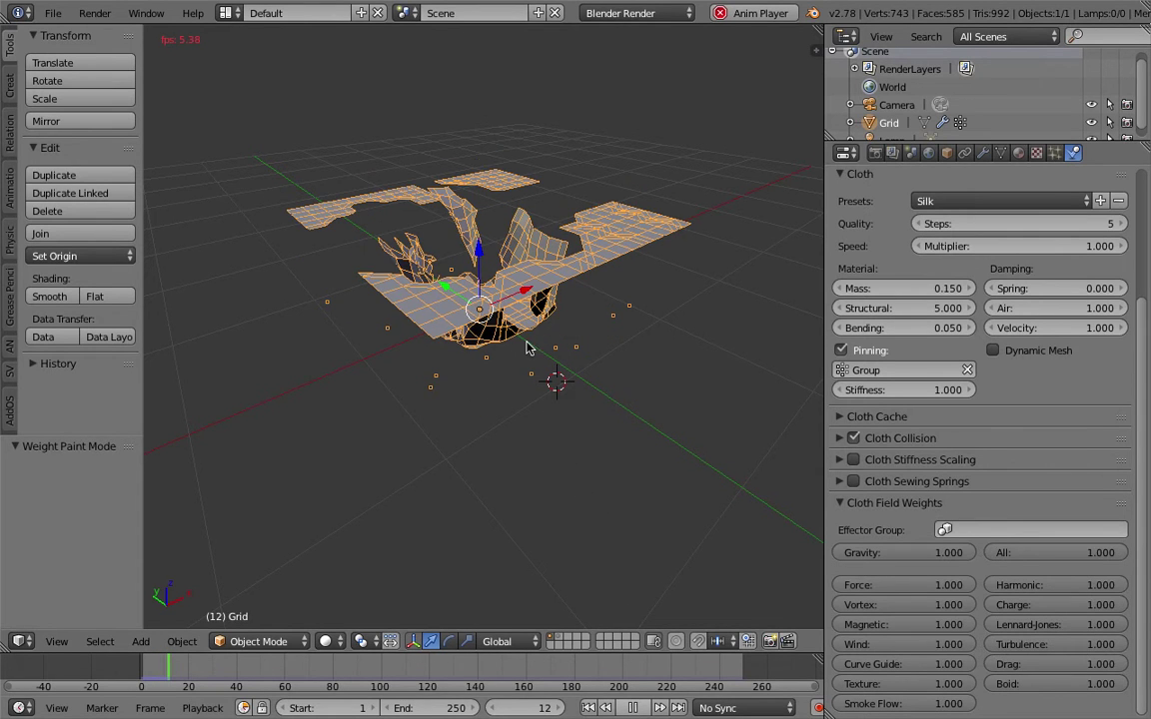
key("alt+a")
middle_click_drag(514, 338, 599, 380)
scroll(939, 95, "down", 1)
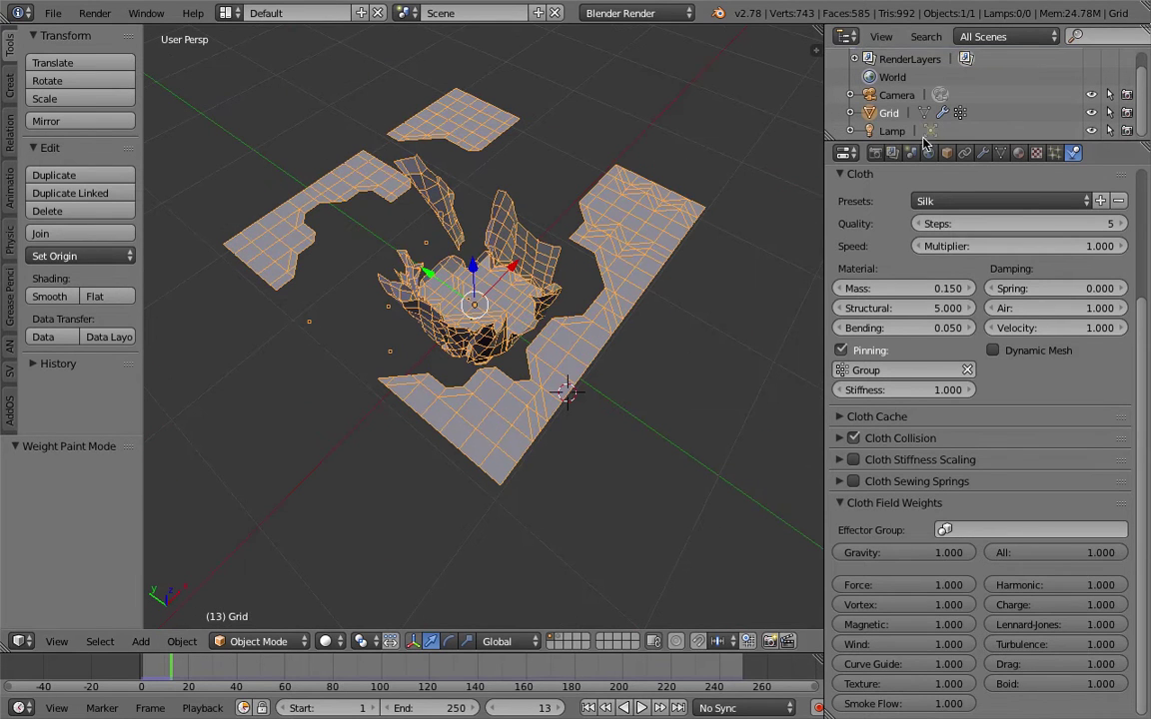
Set the viewport display of the grid's particle system to None
left_click(1055, 152)
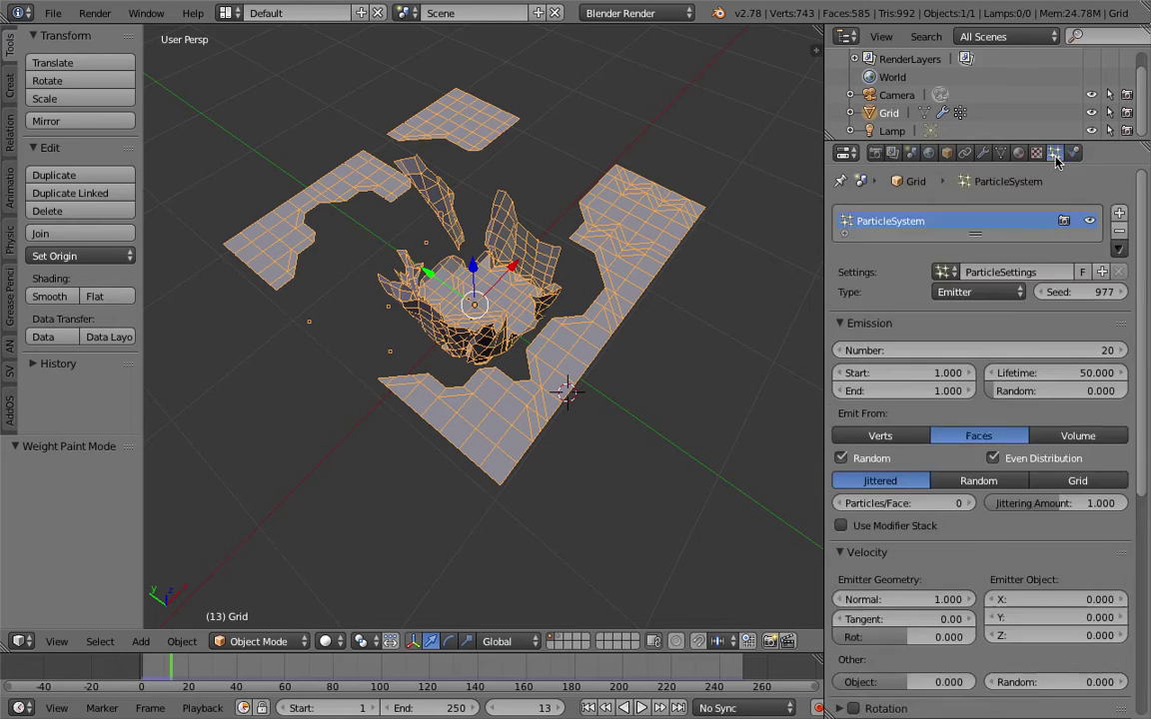
scroll(954, 555, "down", 8)
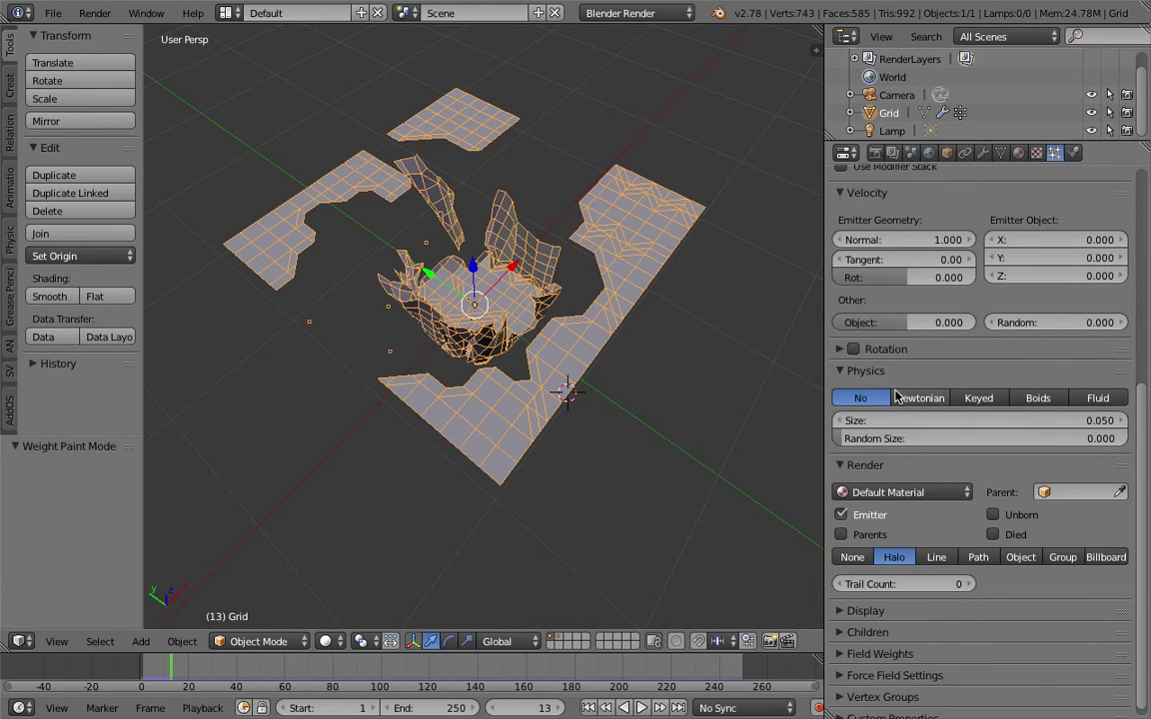
scroll(904, 452, "down", 1)
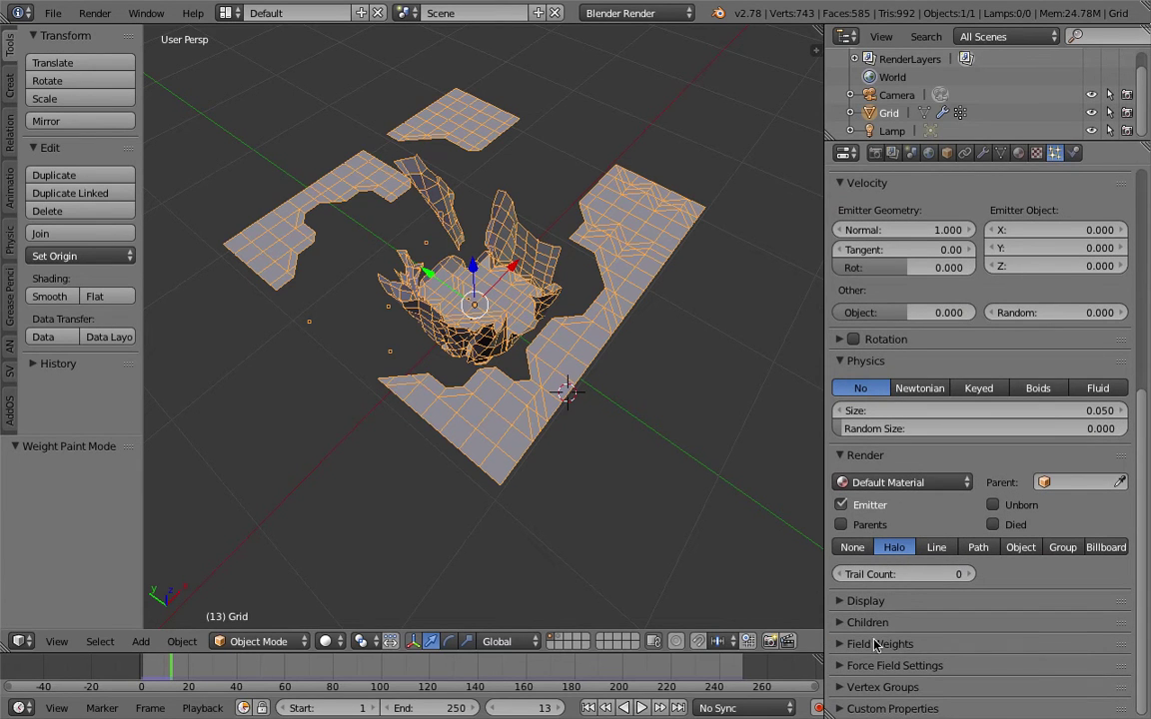
left_click(866, 601)
scroll(871, 604, "down", 1)
left_click(851, 591)
scroll(617, 351, "down", 2)
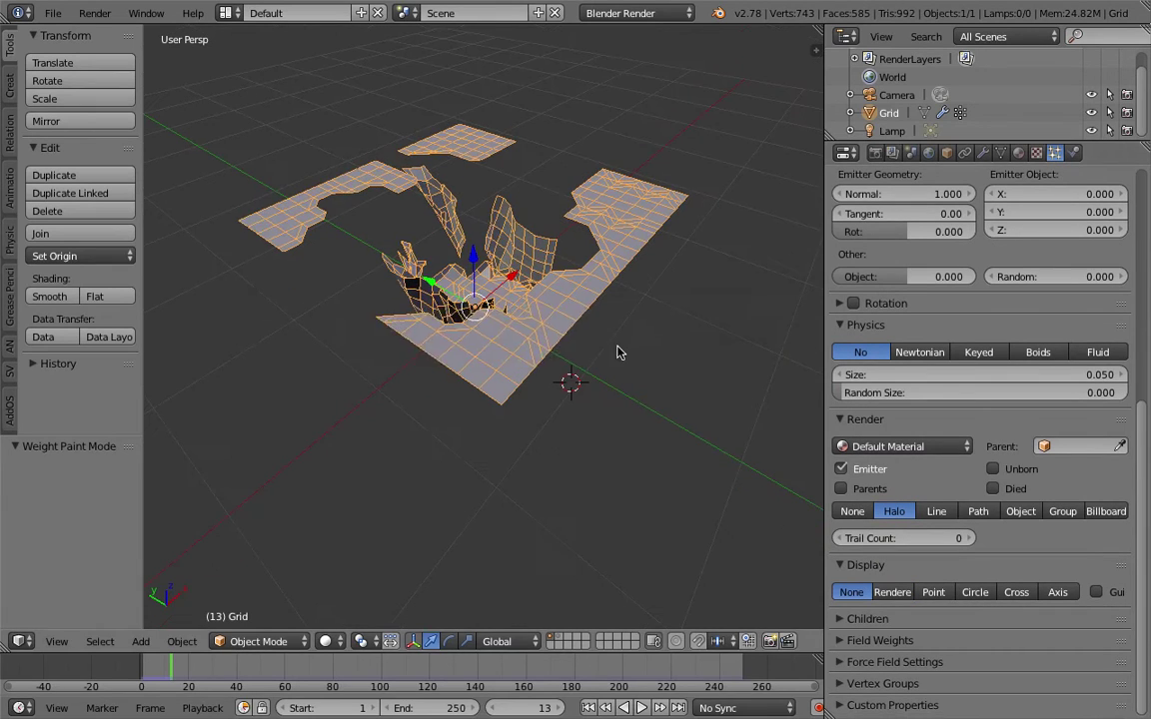
Return to the first frame and bring up the grid's modifier stack
key("shift+Left")
middle_click_drag(590, 247, 529, 300)
left_click(983, 152)
middle_click_drag(589, 214, 563, 278)
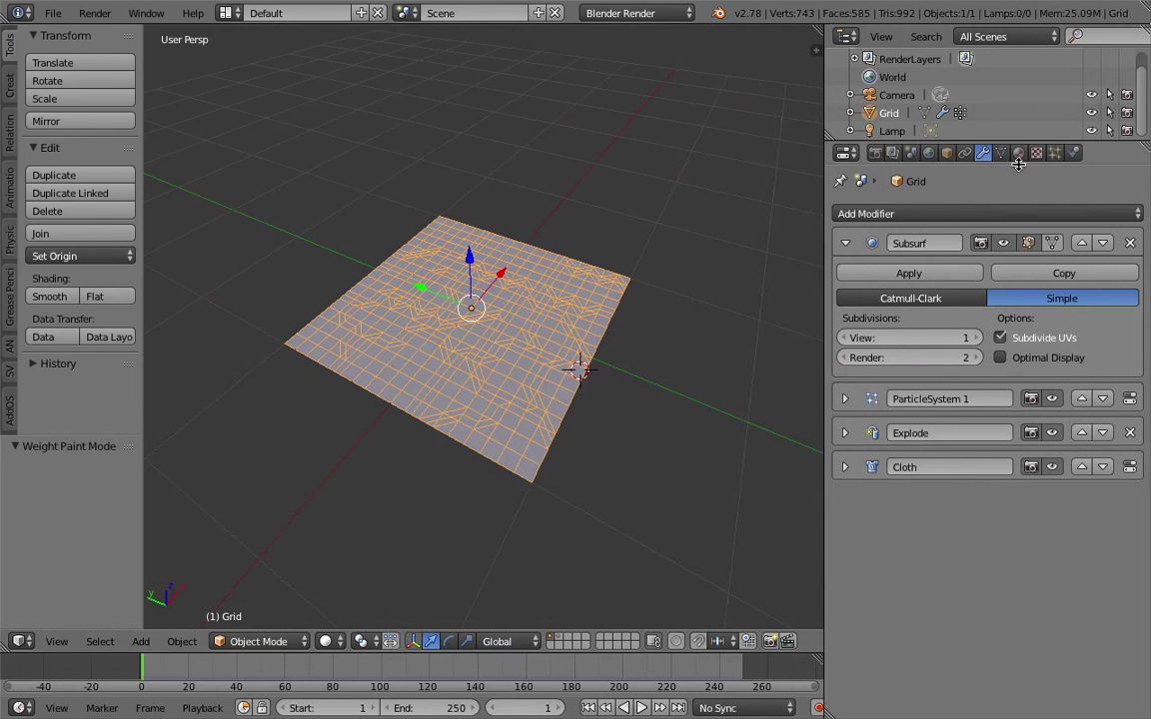
Bring up the grid's cloth physics settings and save the file
left_click(1073, 152)
key("ctrl+s")
left_click(654, 317)
middle_click_drag(655, 318, 607, 329)
key("ctrl+s")
left_click(526, 329)
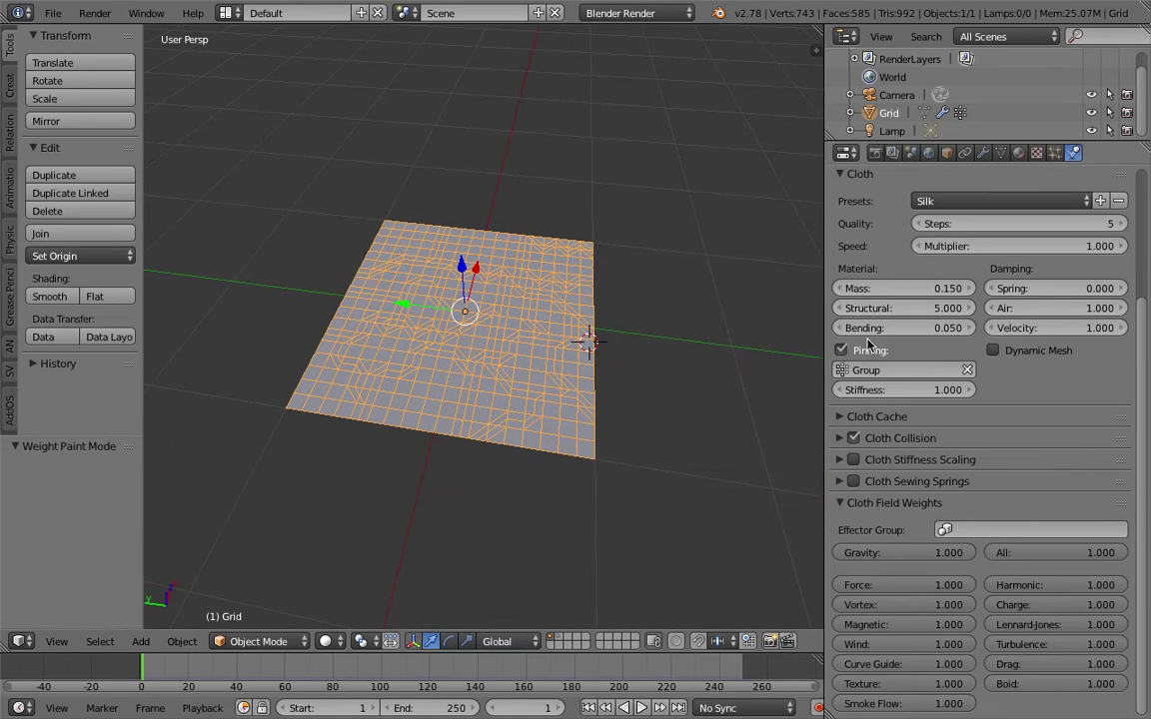
Clear the vertex group from the grid's cloth pinning and save the file
left_click(964, 370)
key("ctrl+s")
left_click(589, 319)
middle_click_drag(589, 319, 545, 252)
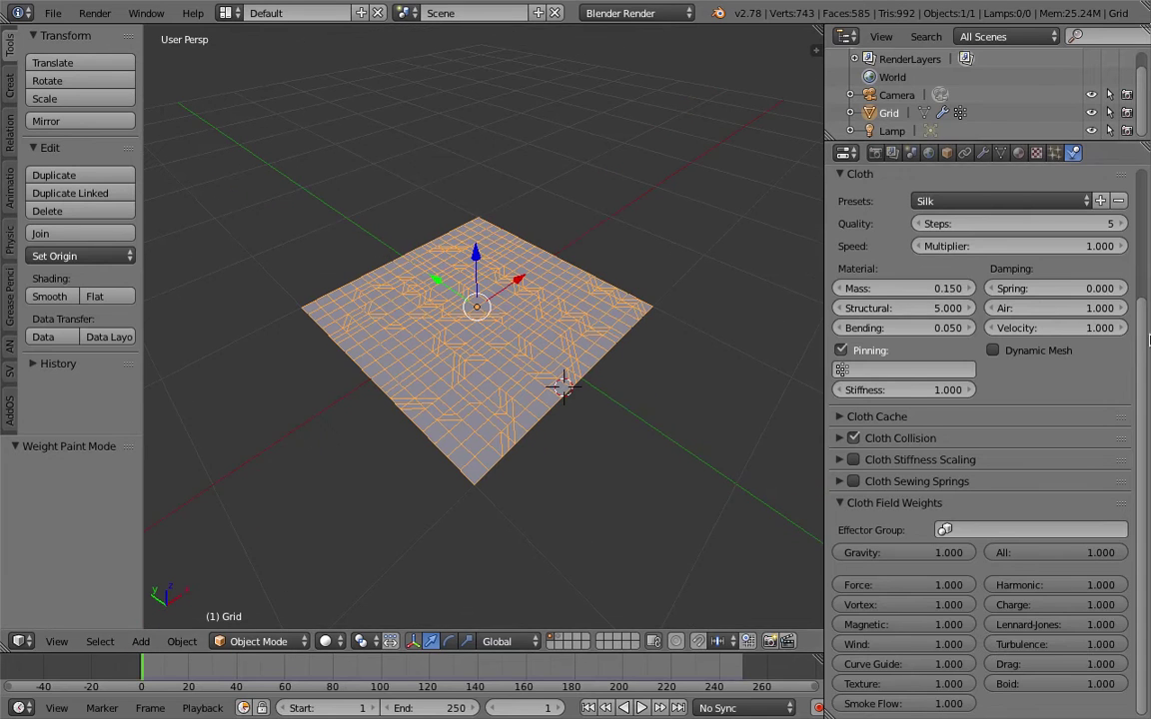
Enable Dynamic Paint physics on the grid and collapse the Cloth and Cloth Field Weights settings
scroll(1136, 163, "up", 5)
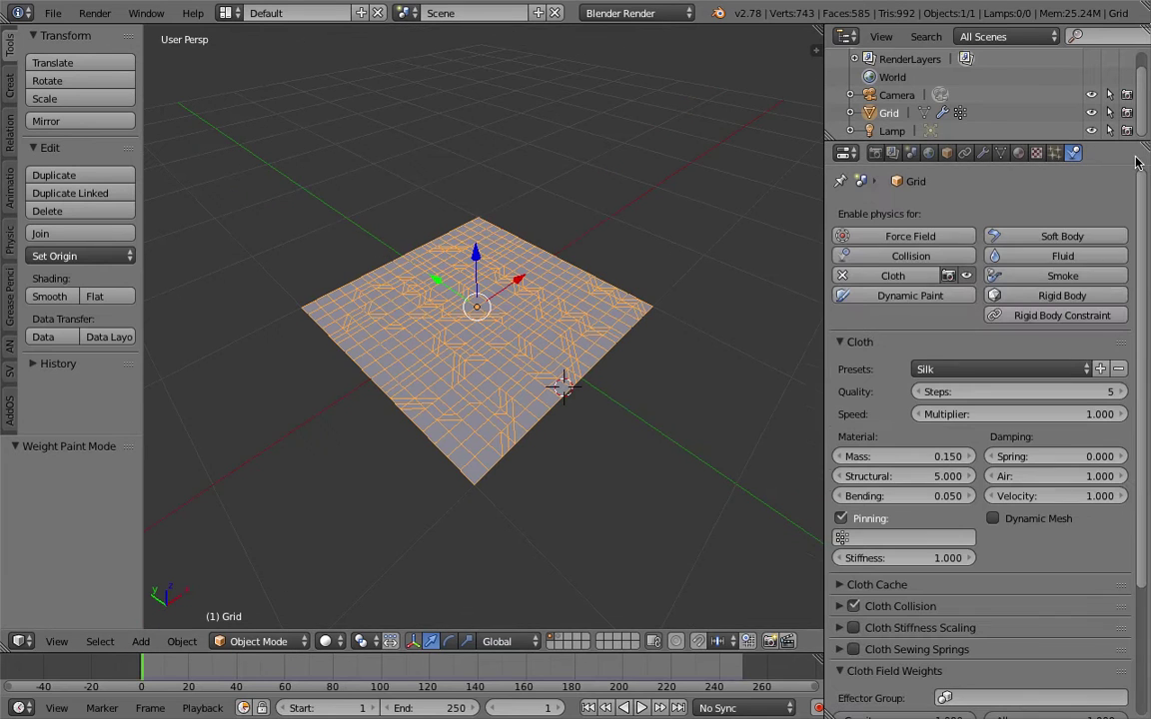
left_click(911, 296)
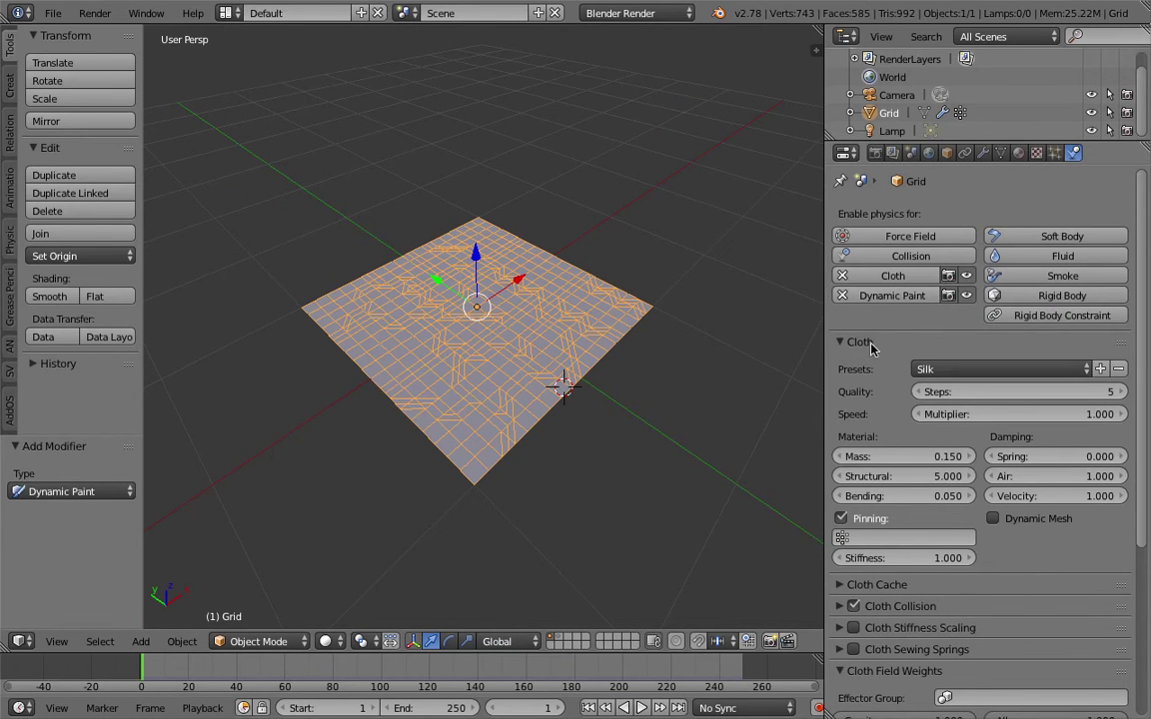
left_click(861, 342)
left_click(889, 452)
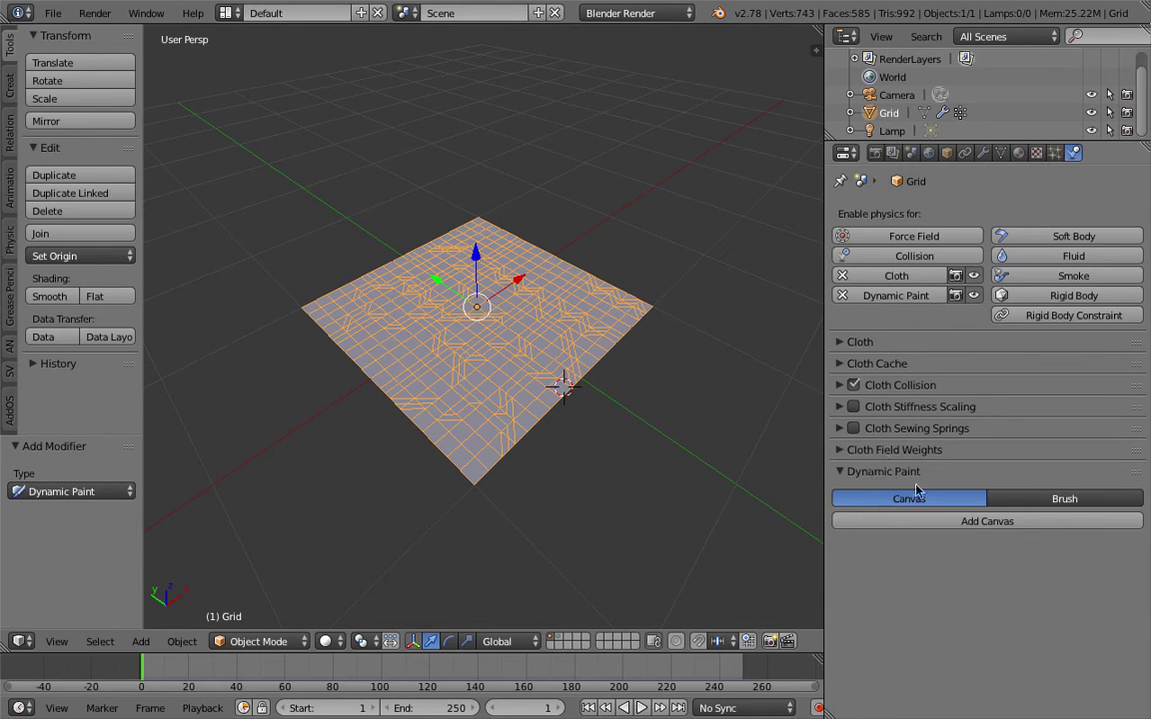
Add a Dynamic Paint canvas to the grid and set its surface type to Weight
middle_click_drag(458, 276, 500, 300)
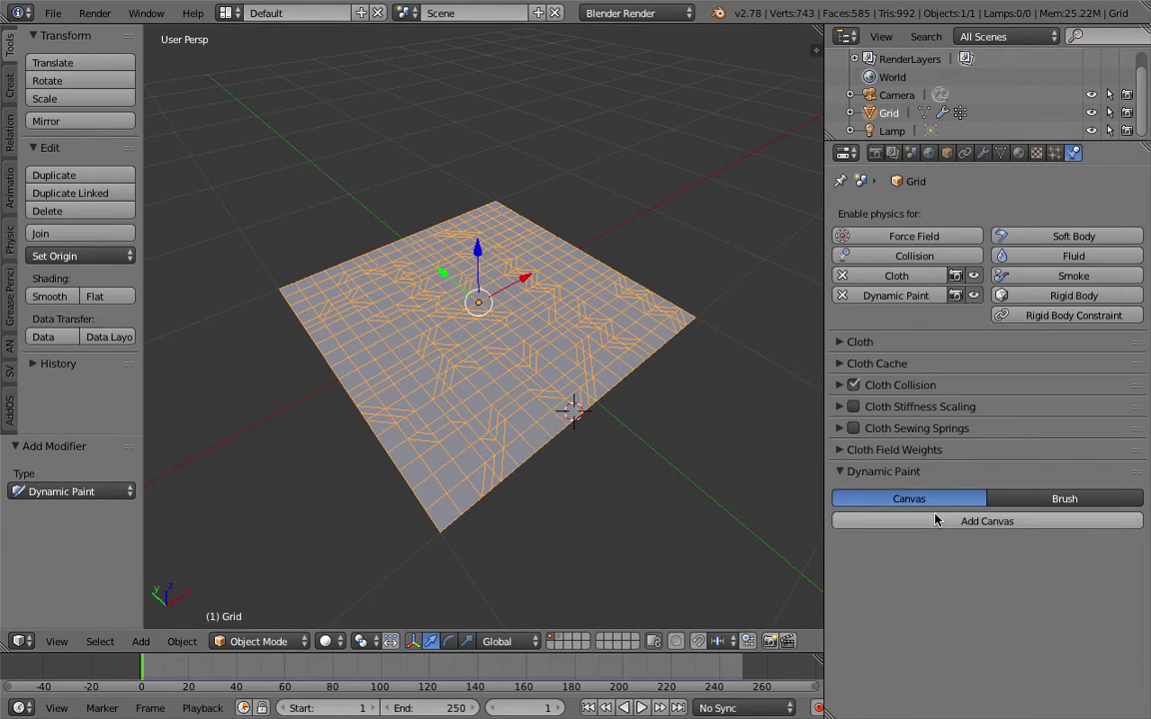
left_click(916, 520)
mouse_move(598, 349)
middle_mouse_down()
mouse_move(619, 300)
mouse_move(700, 380)
middle_mouse_up()
scroll(1032, 542, "down", 5)
left_click(1032, 490)
left_click(1022, 430)
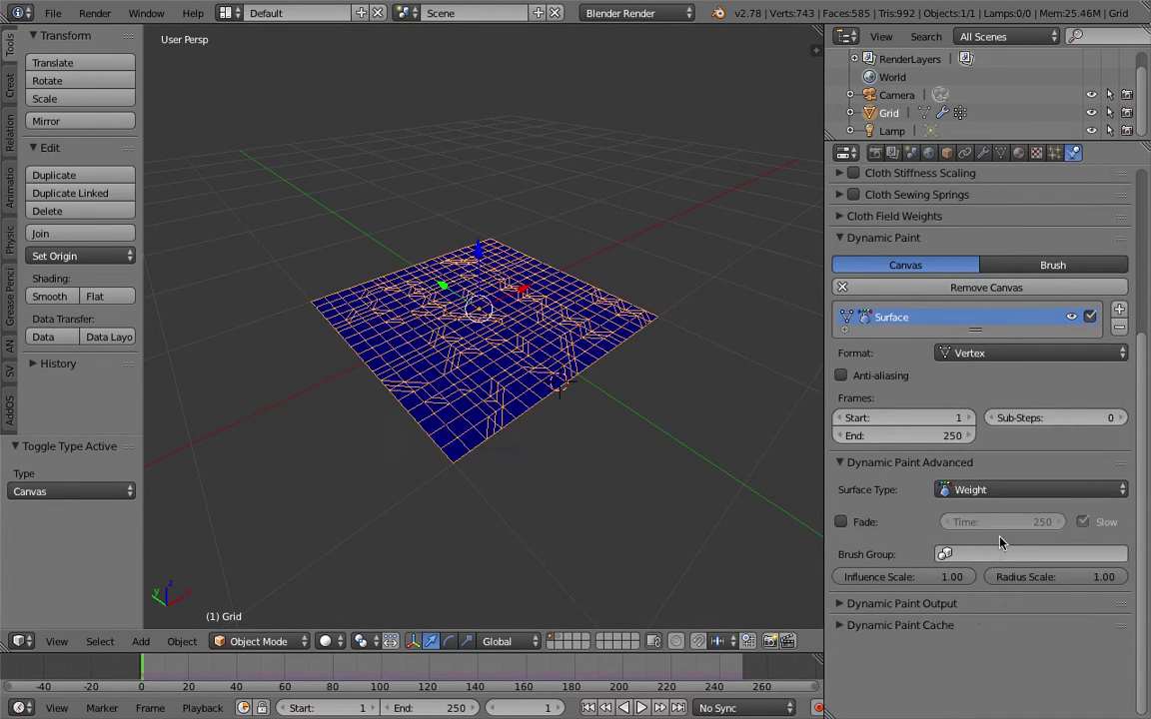
Add a cube at the grid's edge and scale it to about 0.308
middle_click_drag(629, 370, 598, 391)
key("shift+a")
mouse_move(577, 281)
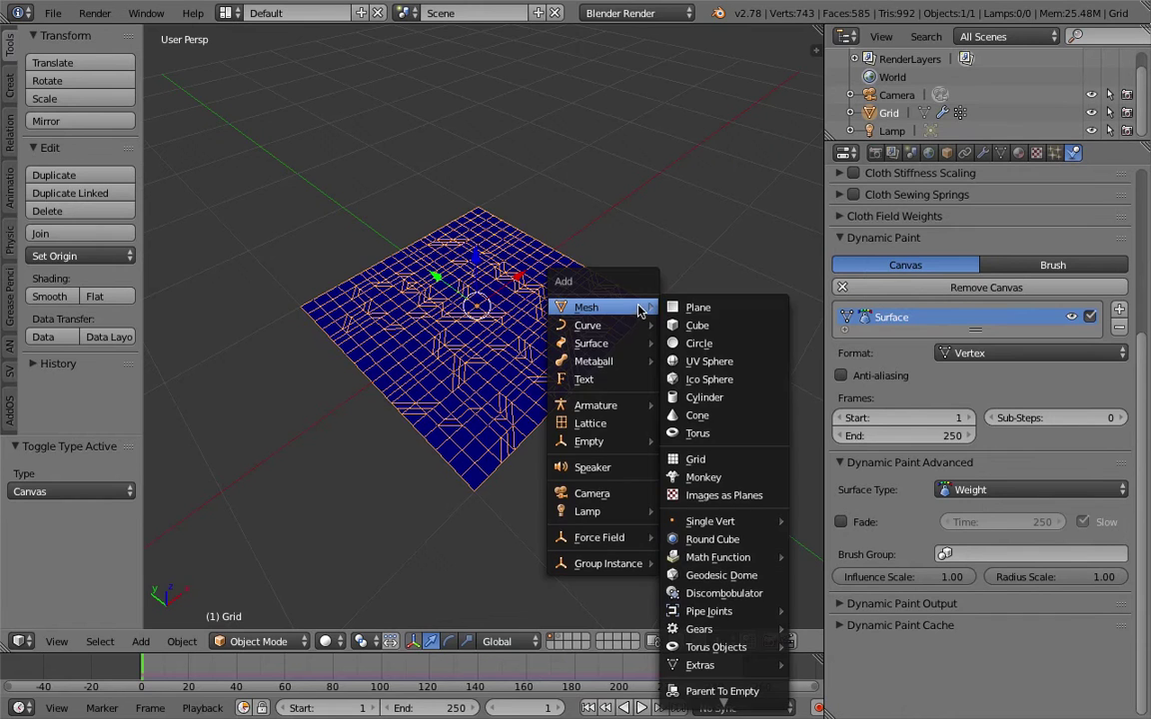
left_click(651, 291)
scroll(604, 286, "down", 3)
key("s")
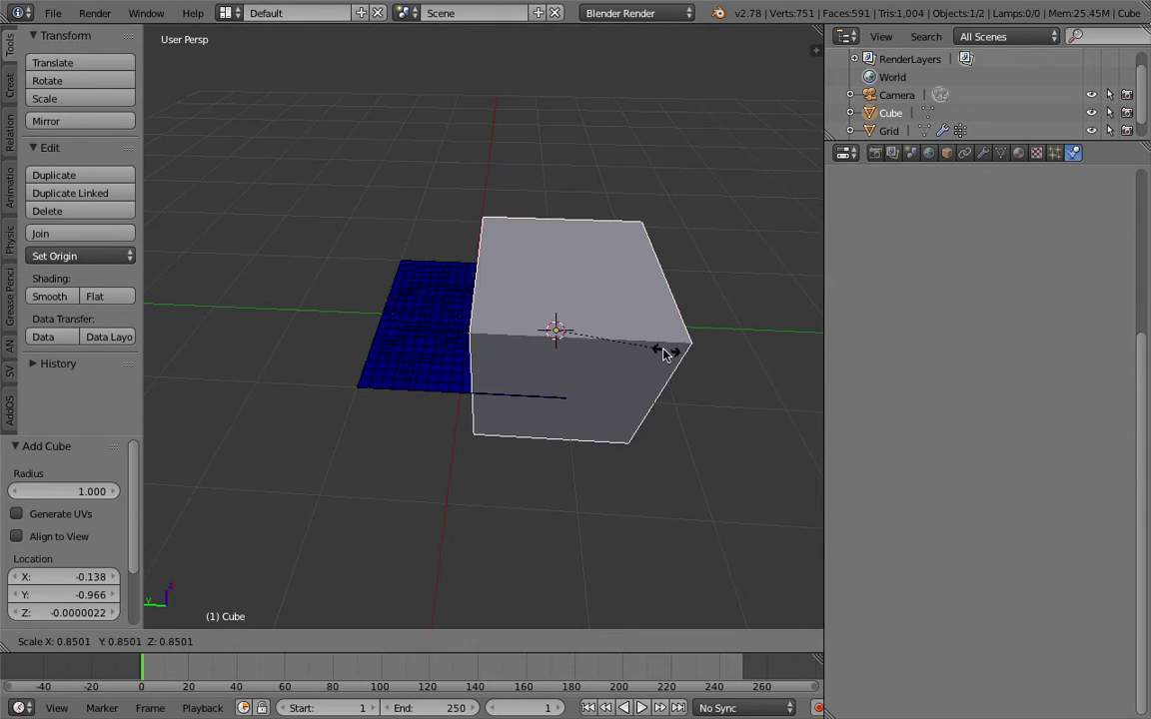
left_click(564, 314)
scroll(564, 314, "up", 3)
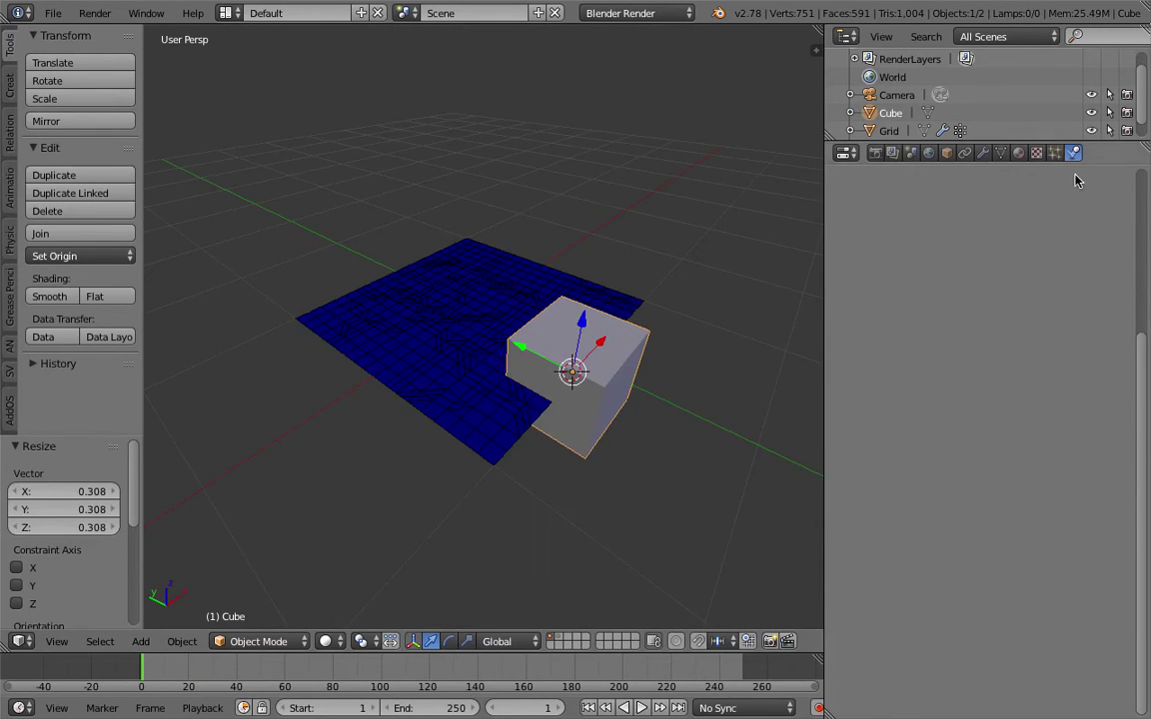
Make the cube a Dynamic Paint brush with Mesh Volume + Proximity as its paint source
left_click(913, 295)
left_click(1071, 370)
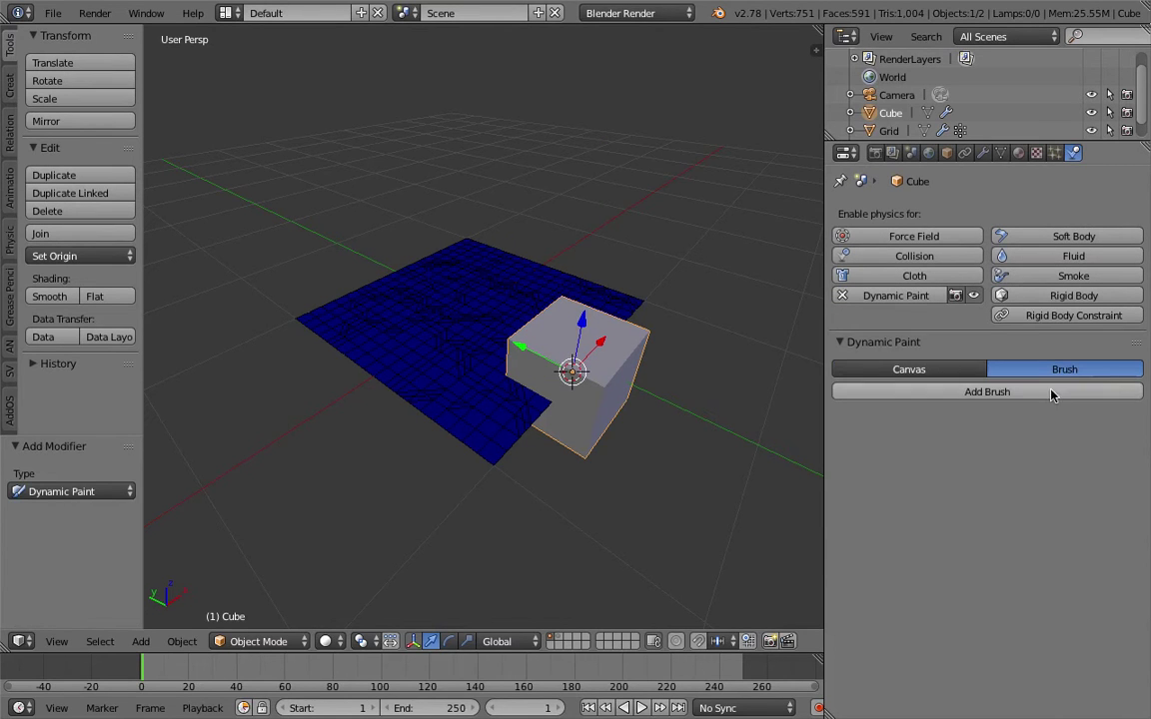
left_click(966, 395)
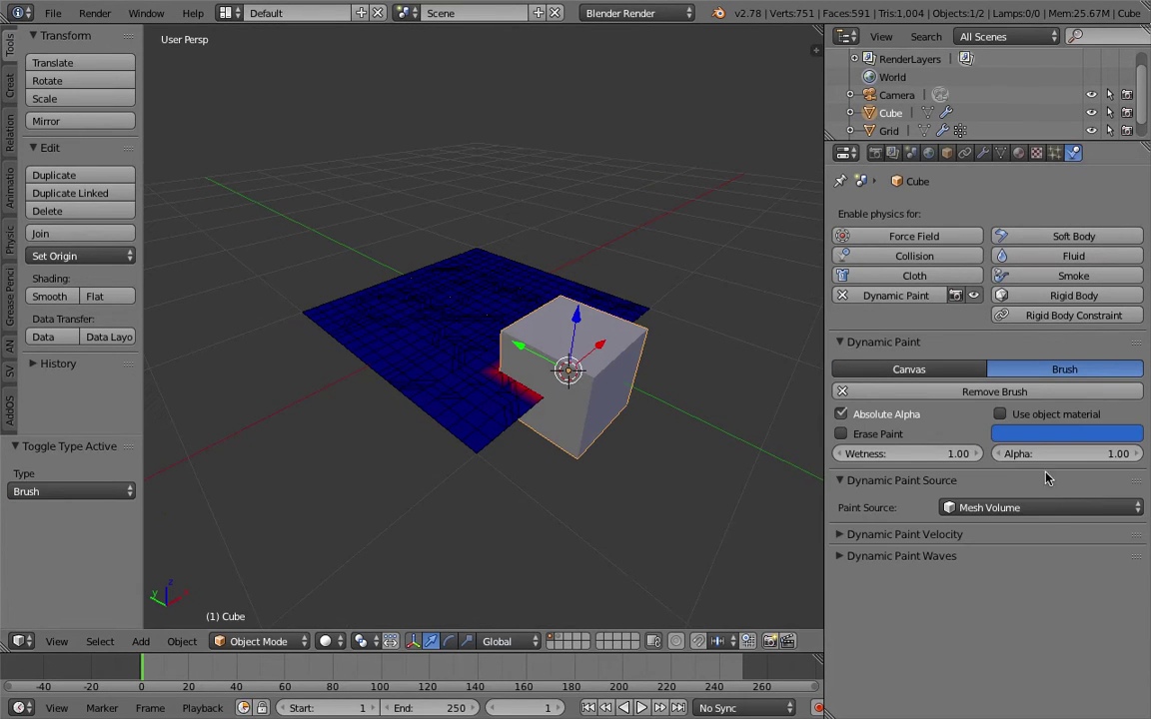
left_click(989, 507)
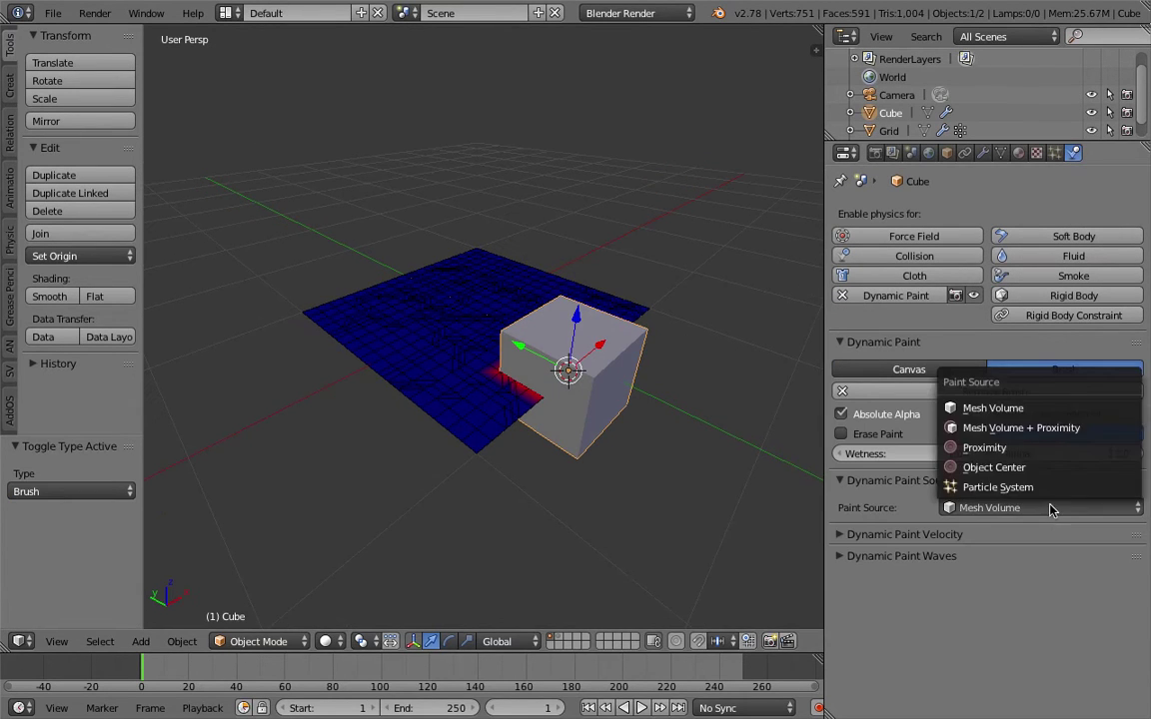
left_click(1026, 430)
Try moving the cube over the grid to test the brush, and set its paint distance to 0.400
mouse_move(740, 351)
middle_mouse_down()
mouse_move(587, 309)
mouse_move(650, 343)
middle_mouse_up()
key("g")
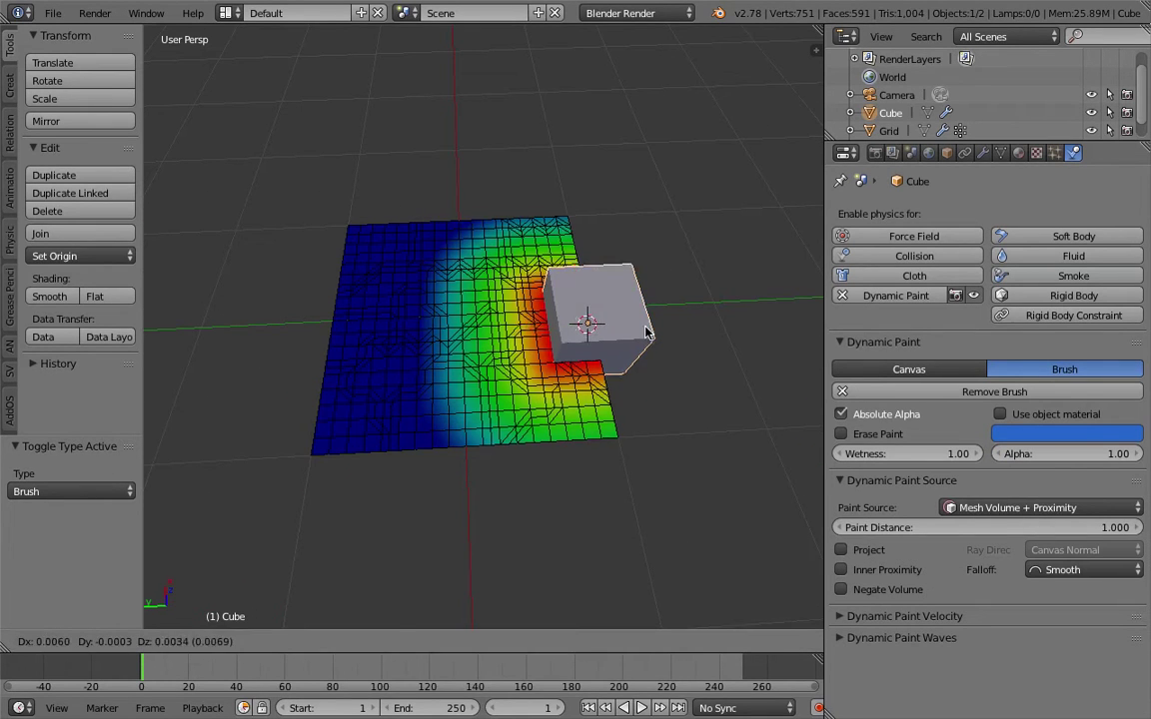
left_click(647, 325)
left_click_drag(999, 527, 899, 527)
mouse_move(640, 335)
middle_mouse_down()
mouse_move(589, 299)
mouse_move(640, 319)
middle_mouse_up()
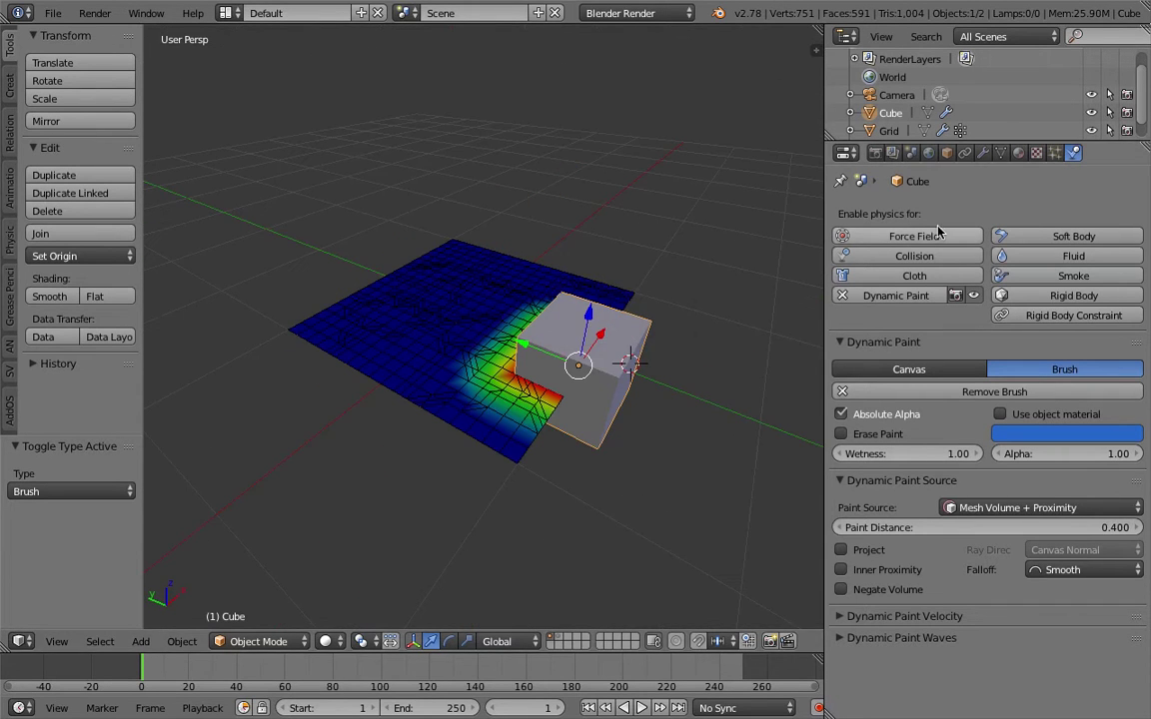
middle_click_drag(800, 250, 745, 285)
Set the cube's maximum draw type to Wire and save the file
left_click(947, 152)
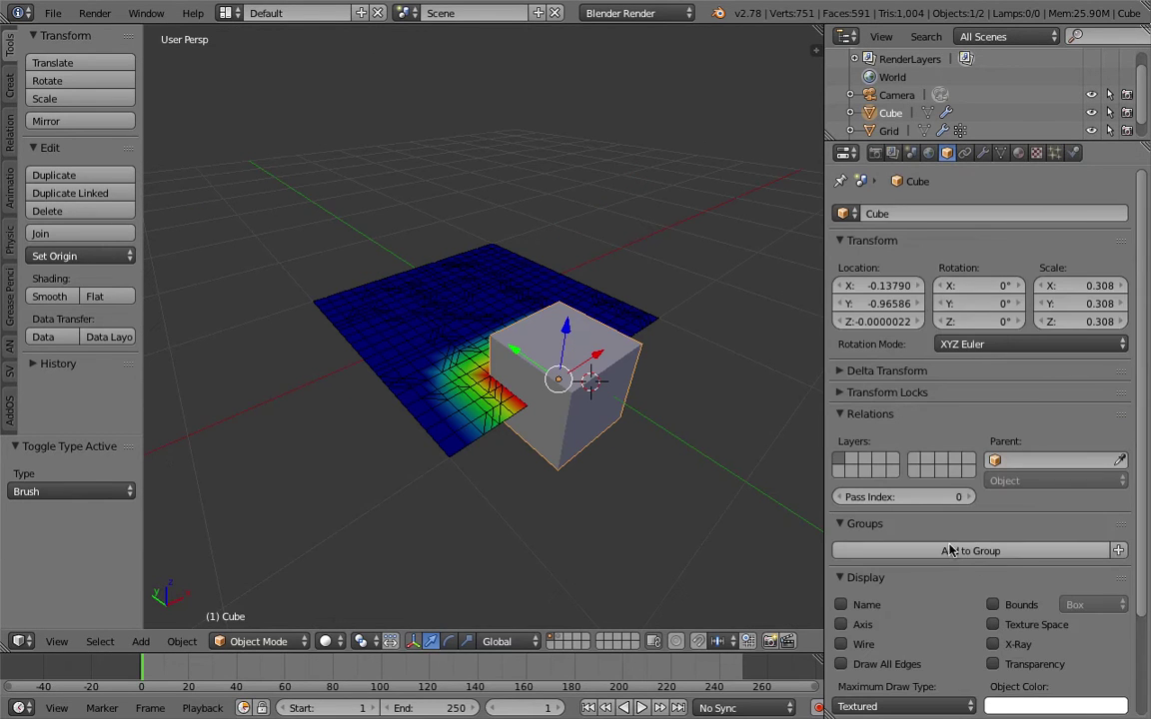
scroll(879, 599, "down", 3)
left_click(879, 598)
left_click(849, 558)
mouse_move(600, 379)
middle_mouse_down()
mouse_move(514, 375)
mouse_move(636, 369)
middle_mouse_up()
key("ctrl+s")
left_click(513, 375)
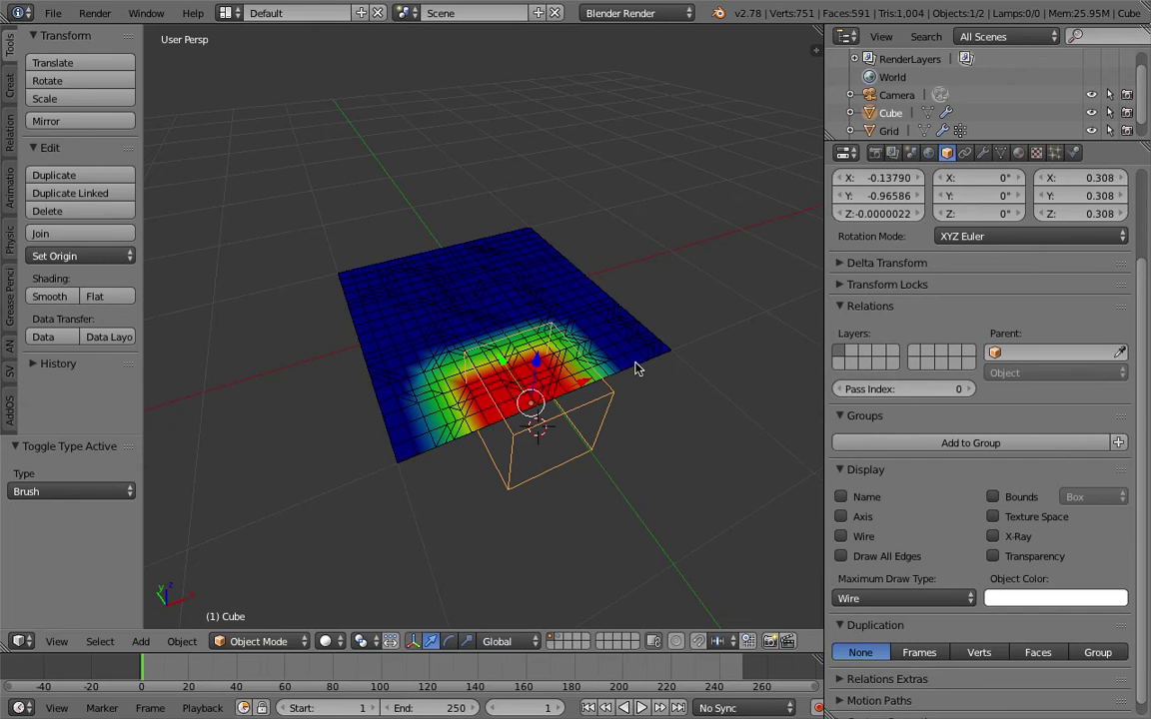
Scale the cube along X by about 3.571 to span the grid's full width, and save the file
key("s")
key("x")
left_click(222, 292)
mouse_move(222, 292)
middle_mouse_down()
mouse_move(268, 285)
mouse_move(452, 309)
mouse_move(490, 327)
mouse_move(737, 321)
middle_mouse_up()
key("ctrl+s")
left_click(489, 327)
Create the dp_weight output vertex group for the grid's Dynamic Paint canvas and save the file
right_click(489, 328)
left_click(1074, 151)
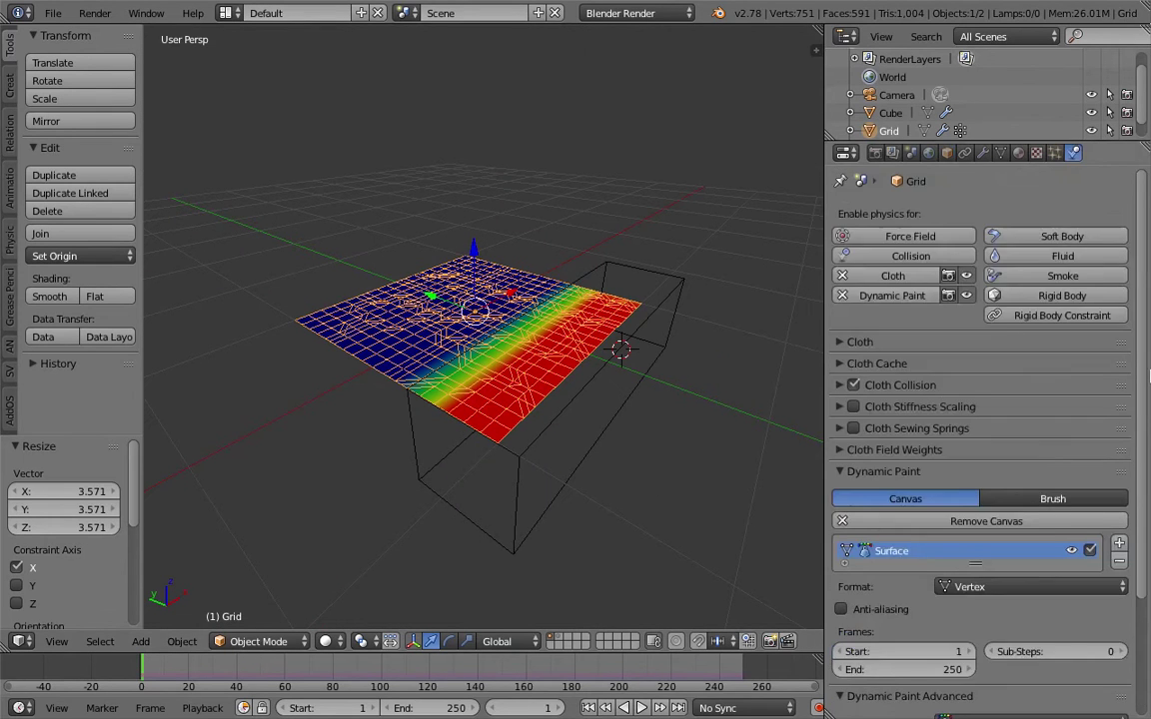
scroll(1007, 619, "down", 5)
left_click(1039, 687)
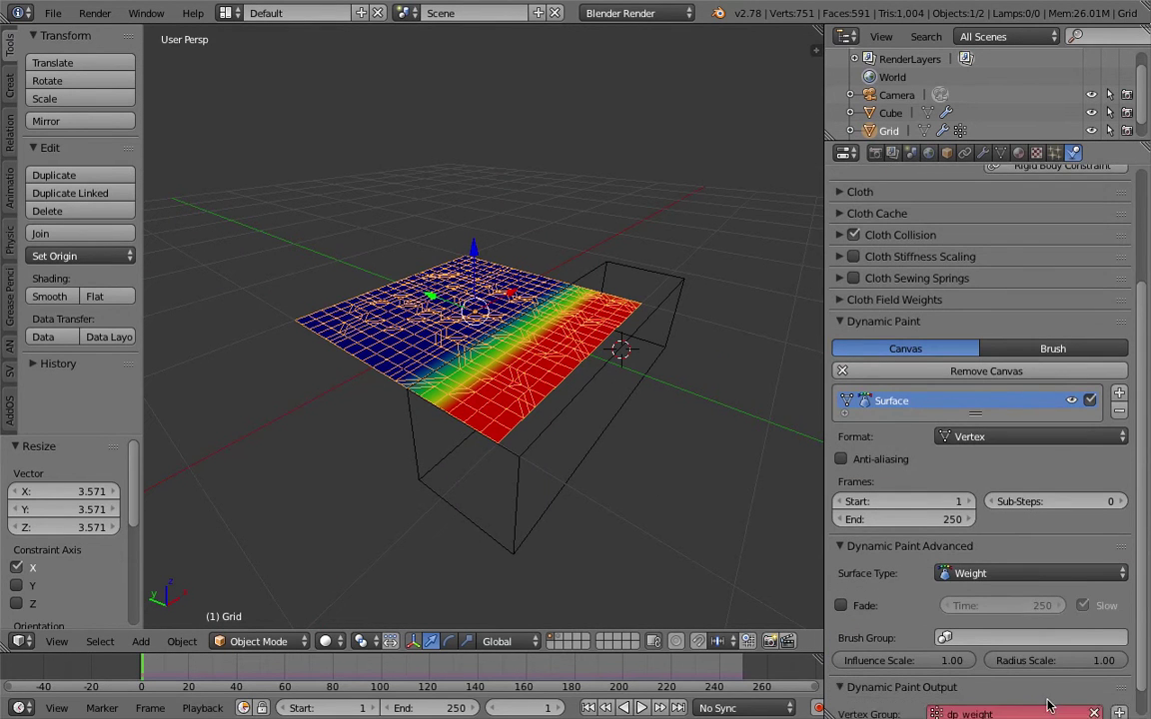
scroll(1103, 702, "down", 1)
left_click(1119, 687)
mouse_move(499, 379)
middle_mouse_down()
mouse_move(439, 380)
mouse_move(500, 389)
middle_mouse_up()
key("ctrl+s")
left_click(455, 381)
key("ctrl+s")
left_click(455, 399)
Set dp_weight as the pinning vertex group in the grid's cloth settings
left_click(1054, 155)
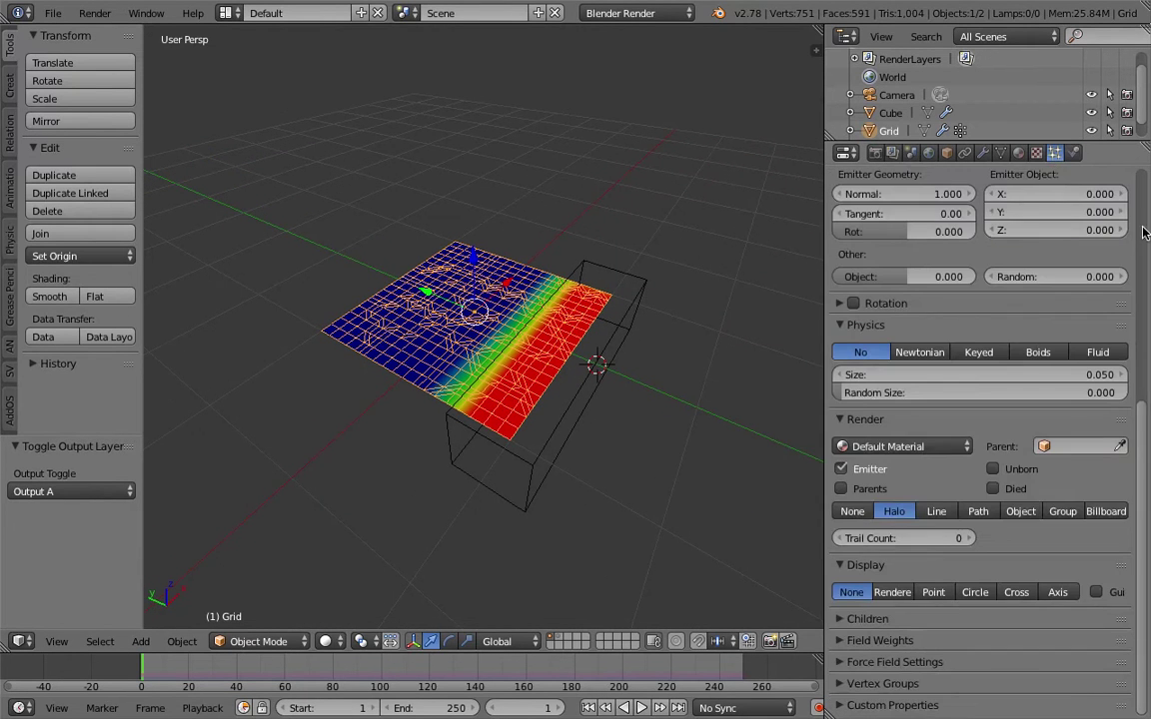
scroll(1142, 233, "up", 8)
left_click(1075, 153)
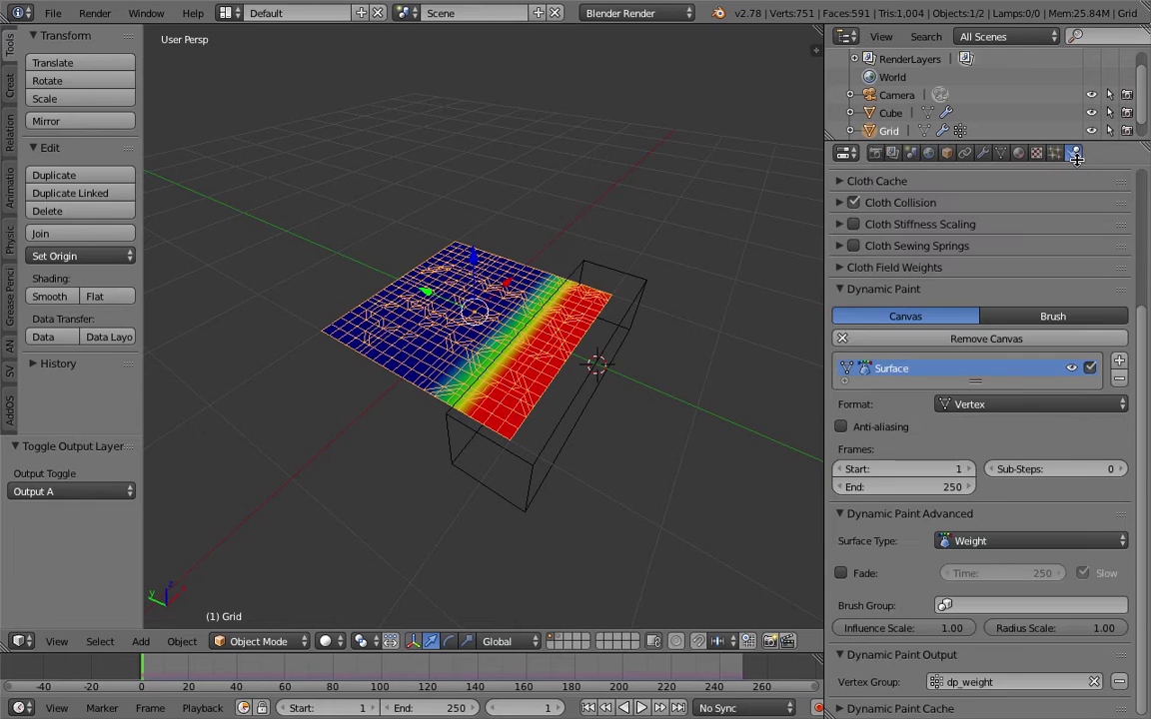
left_click(894, 290)
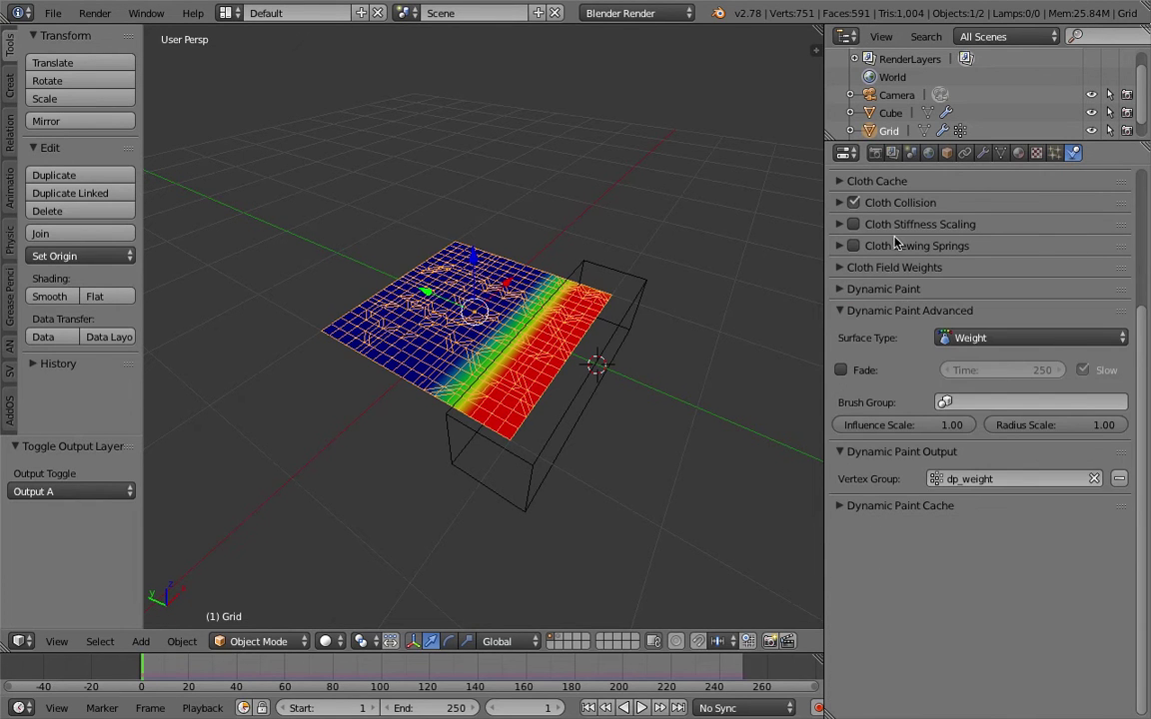
scroll(899, 265, "up", 3)
left_click(875, 270)
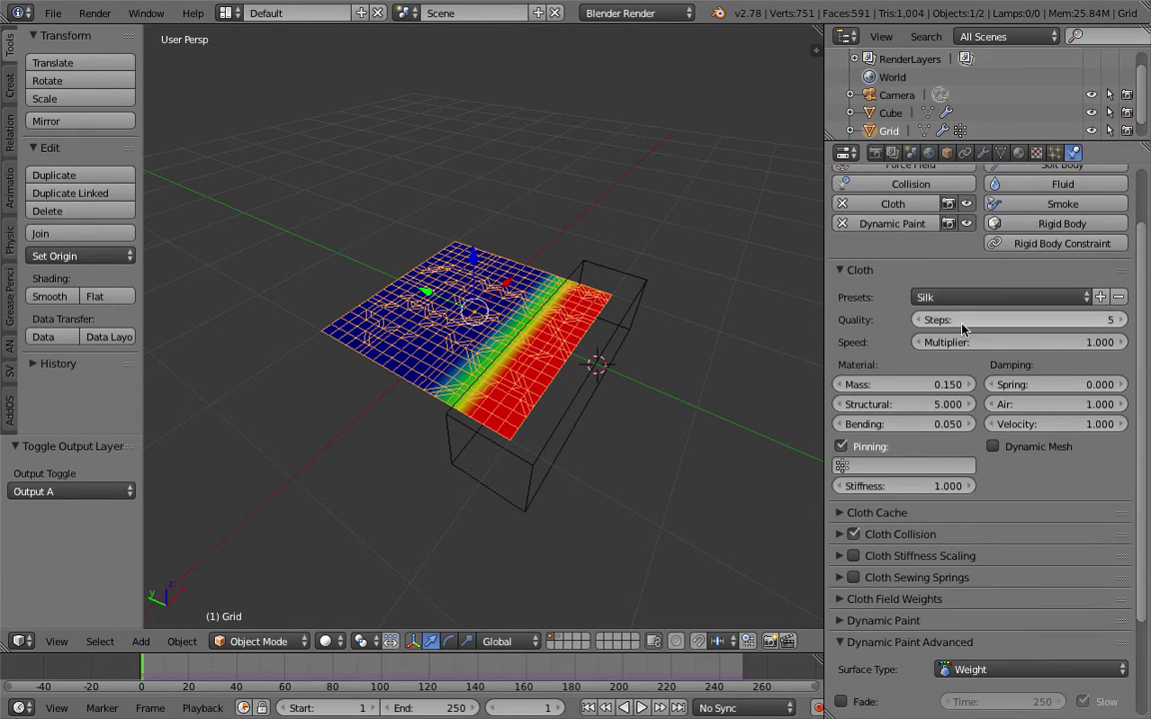
scroll(954, 310, "up", 2)
scroll(974, 357, "down", 3)
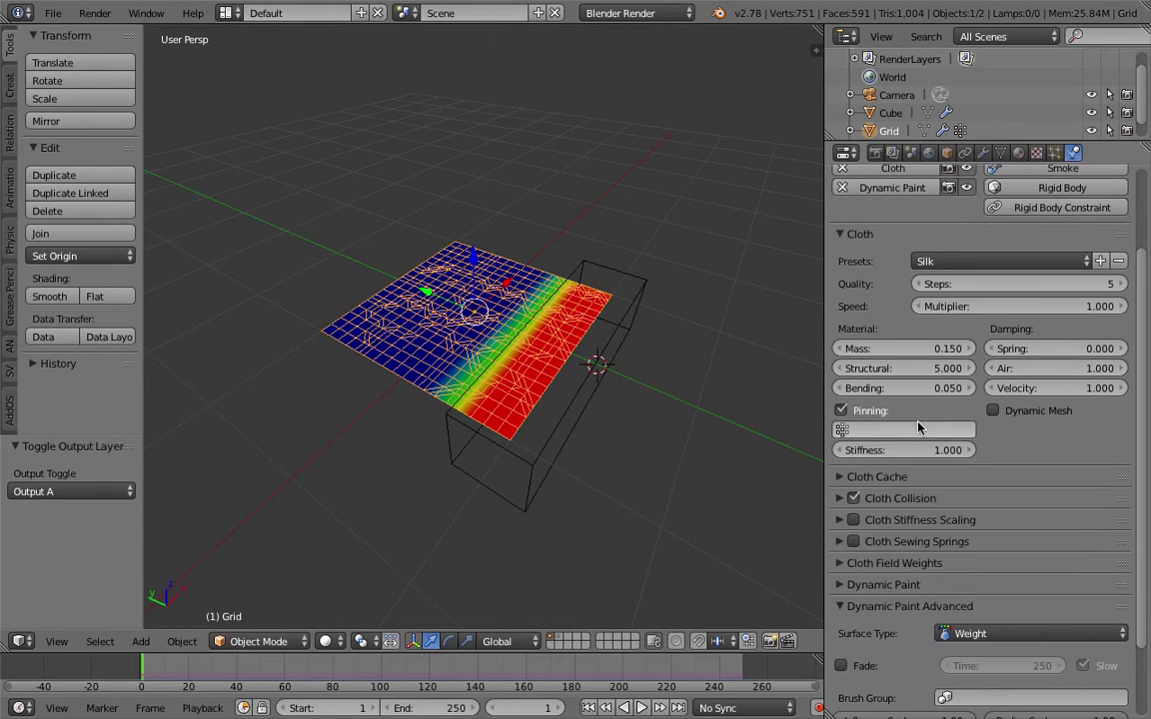
left_click(904, 429)
left_click(906, 458)
Play the cloth simulation to check the dp_weight pinning, select the cube, and return to the first frame
middle_click_drag(585, 299, 586, 346)
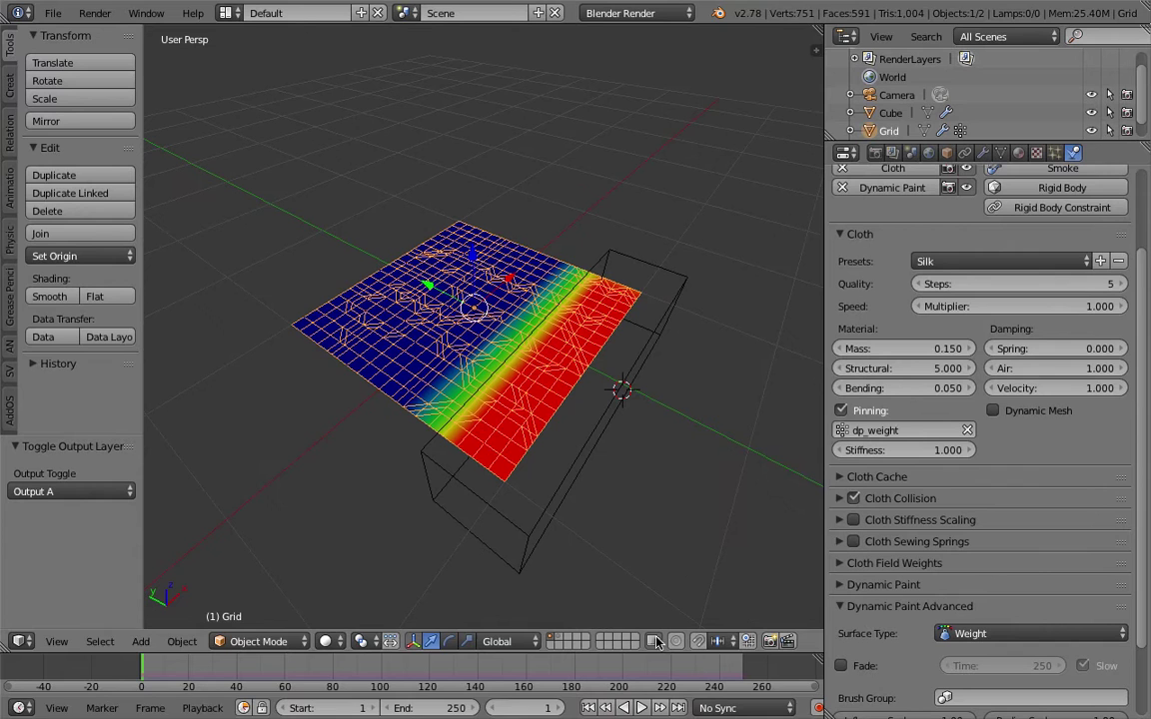
left_click(640, 708)
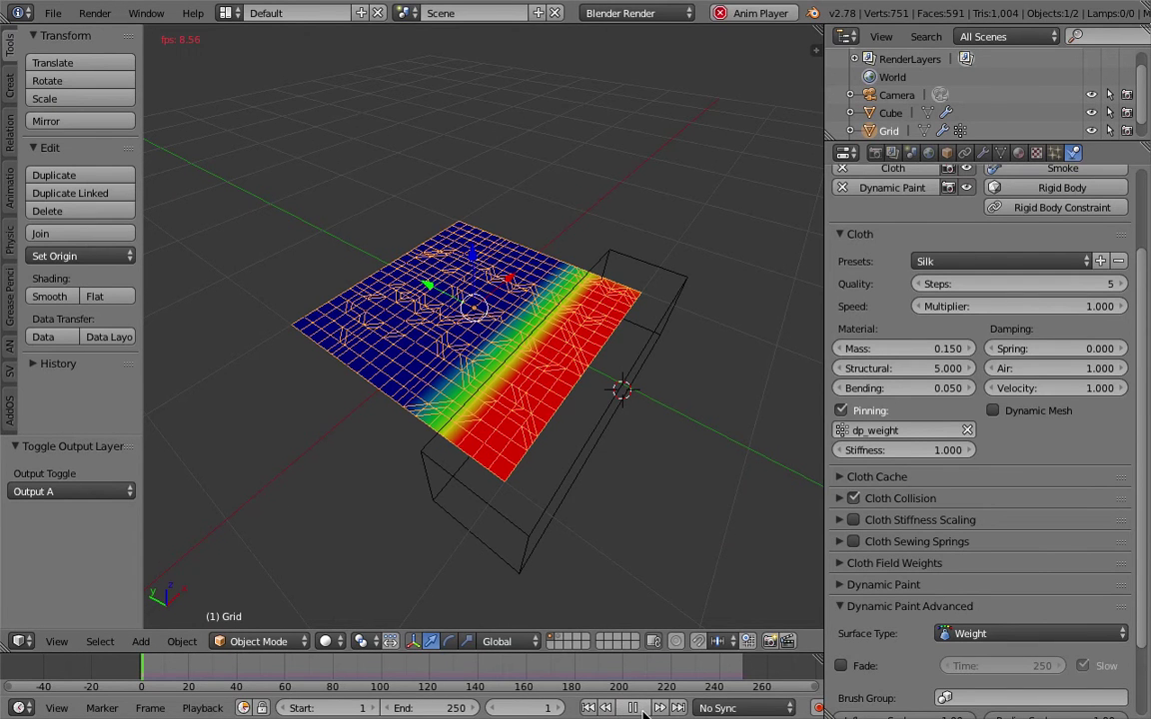
right_click(623, 388)
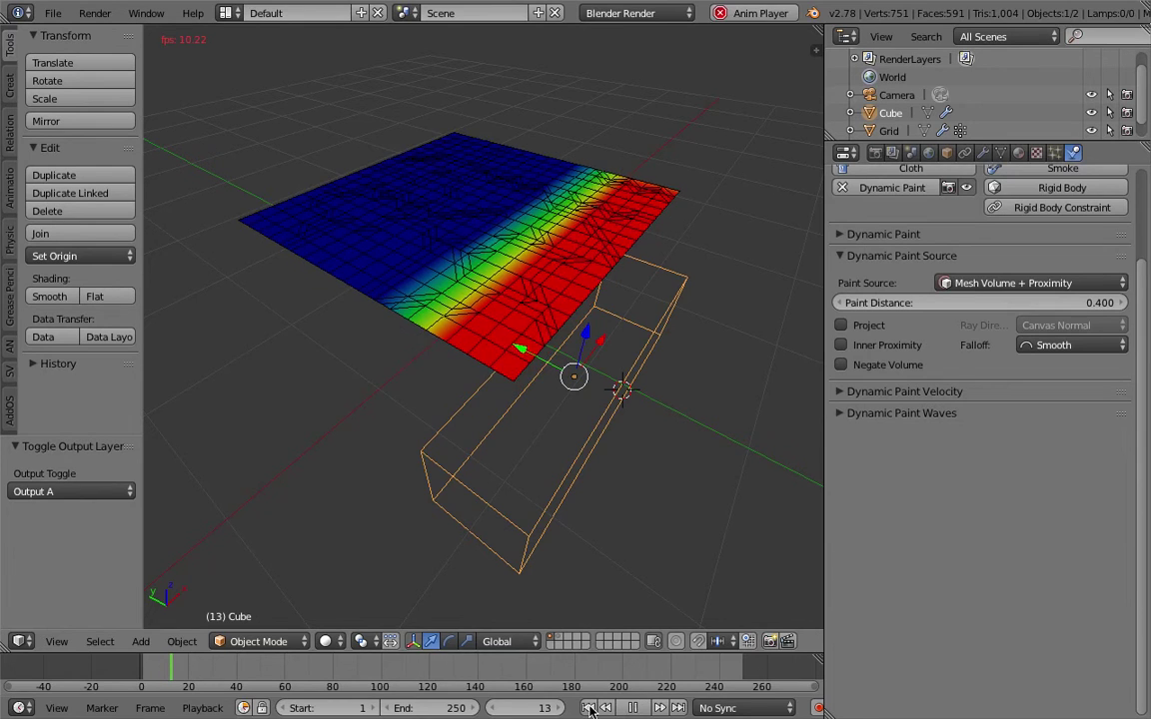
left_click(632, 709)
left_click(588, 708)
Move the cube about 0.836 along Y to the middle of the grid and play the simulation briefly
middle_click_drag(609, 330, 610, 278)
middle_click_drag(800, 340, 544, 334)
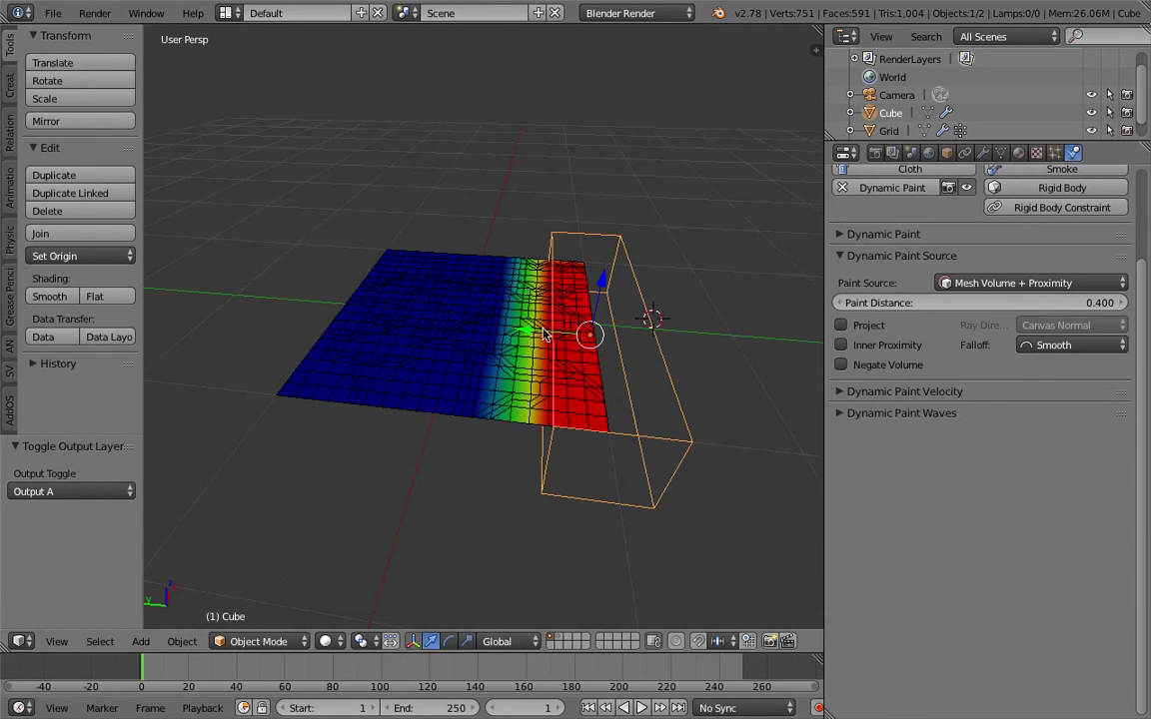
key("g")
key("x")
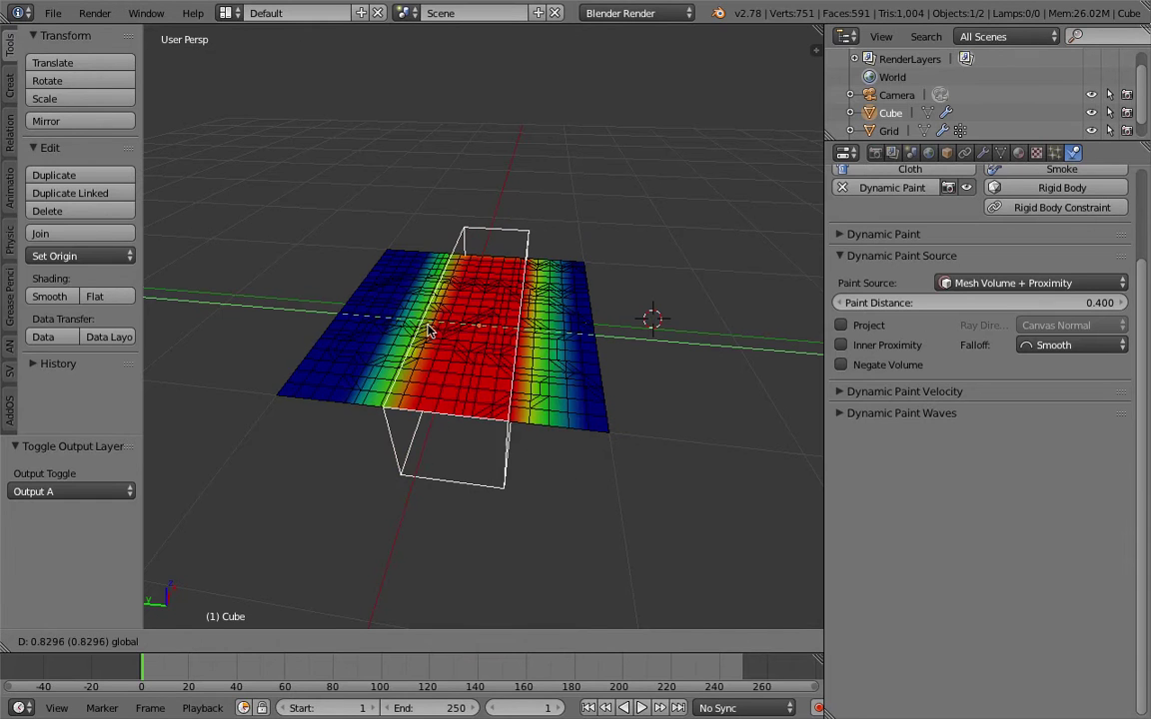
left_click(430, 332)
left_click(641, 708)
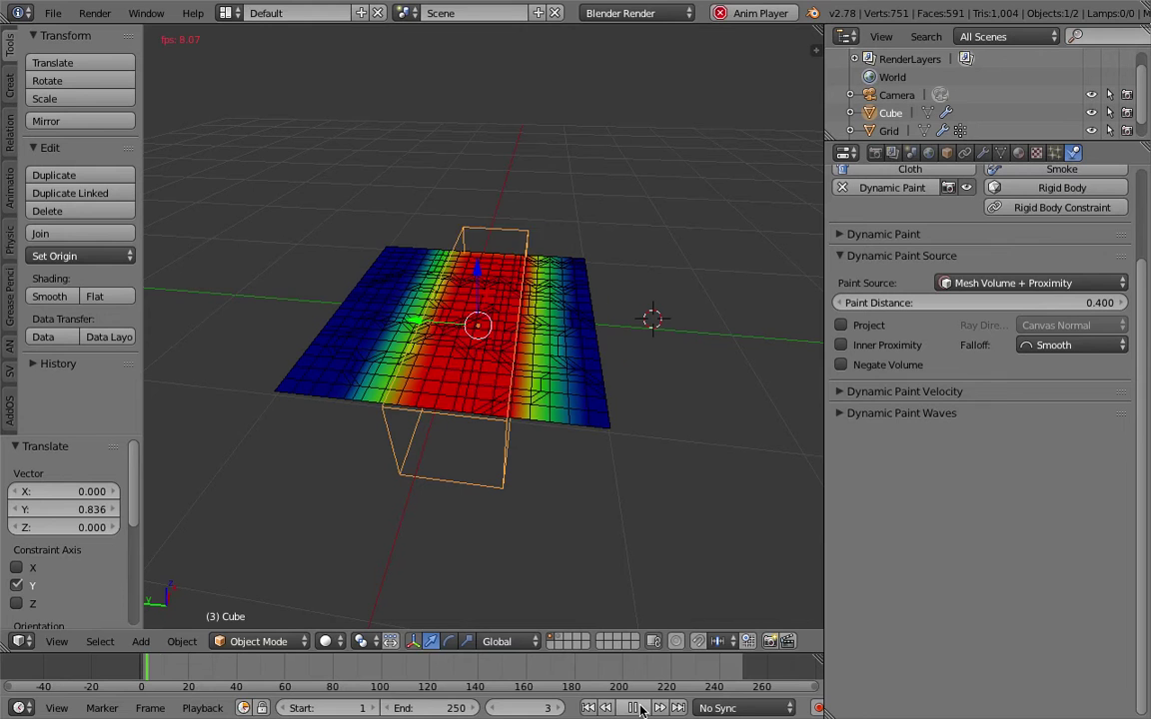
left_click(642, 707)
Move the Dynamic Paint modifier above Cloth in the grid's modifier stack, rewind to the first frame, and save the file
right_click(524, 339)
middle_click_drag(525, 338, 539, 283)
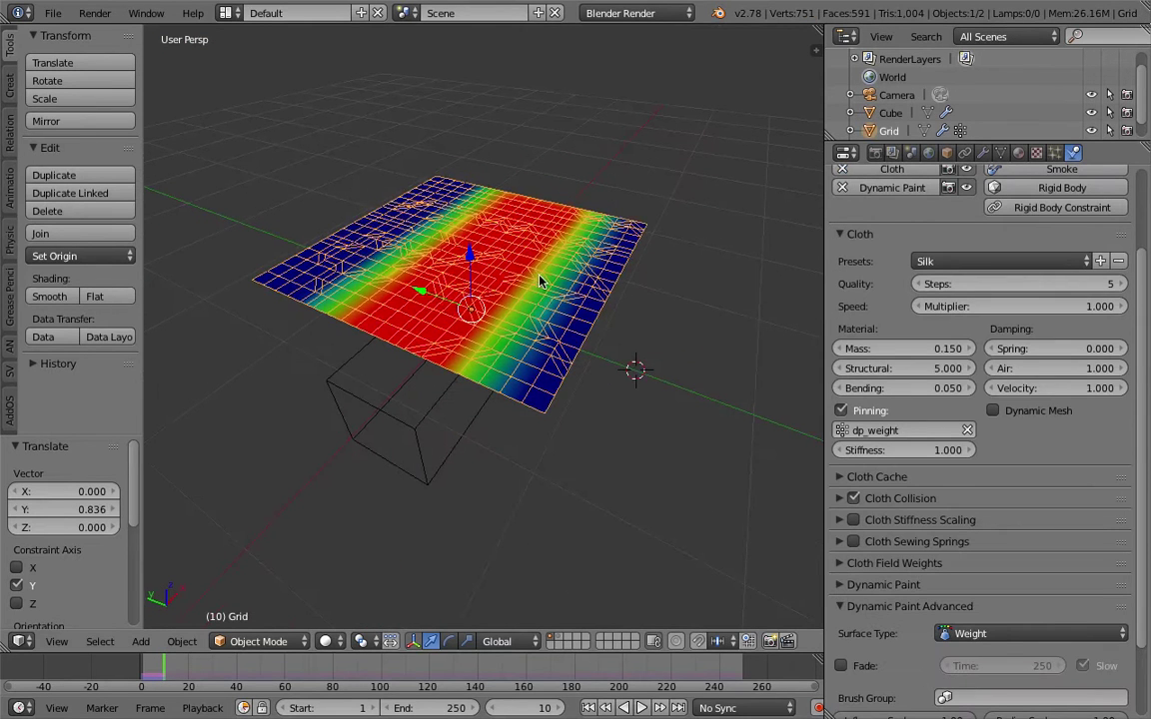
left_click(983, 152)
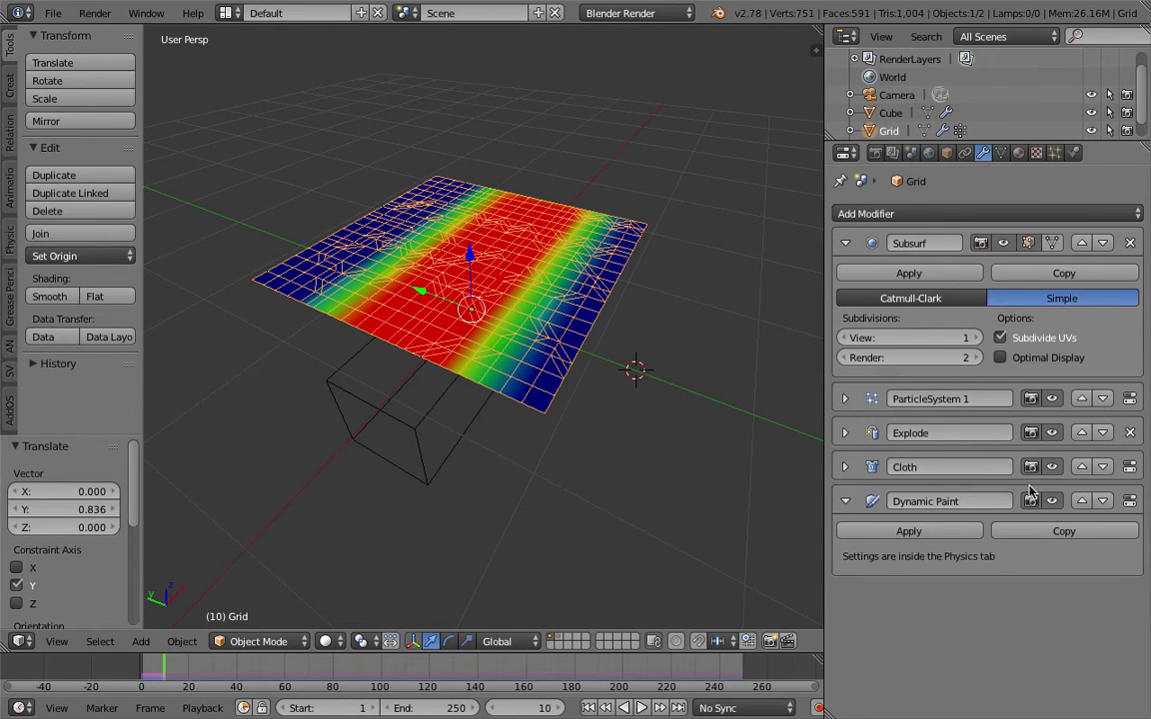
left_click(1080, 502)
middle_click_drag(639, 470, 519, 540)
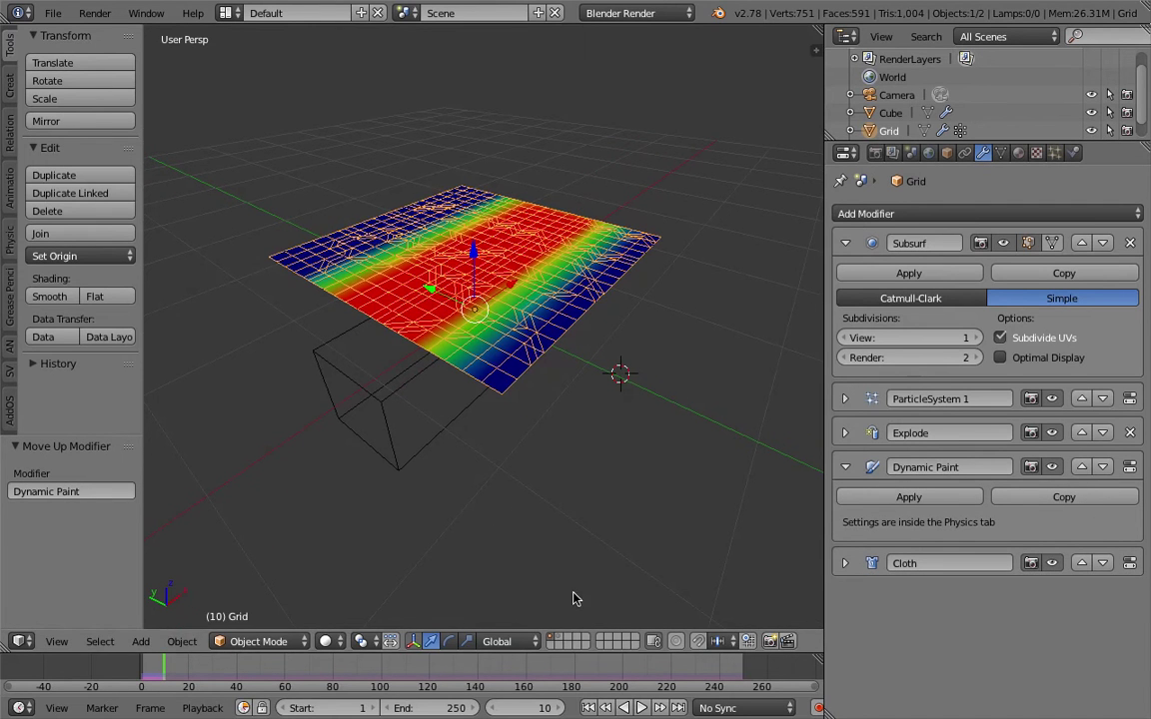
left_click(588, 708)
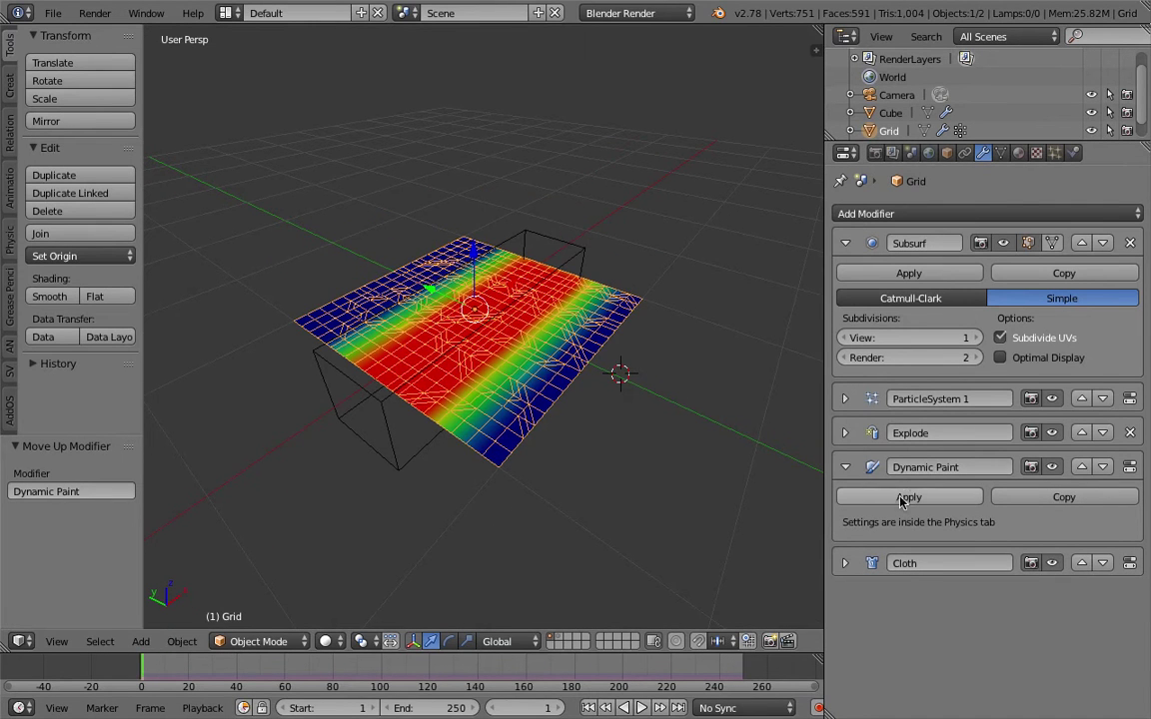
key("ctrl+s")
mouse_move(595, 452)
middle_mouse_down()
mouse_move(610, 460)
mouse_move(591, 452)
middle_mouse_up()
left_click(609, 457)
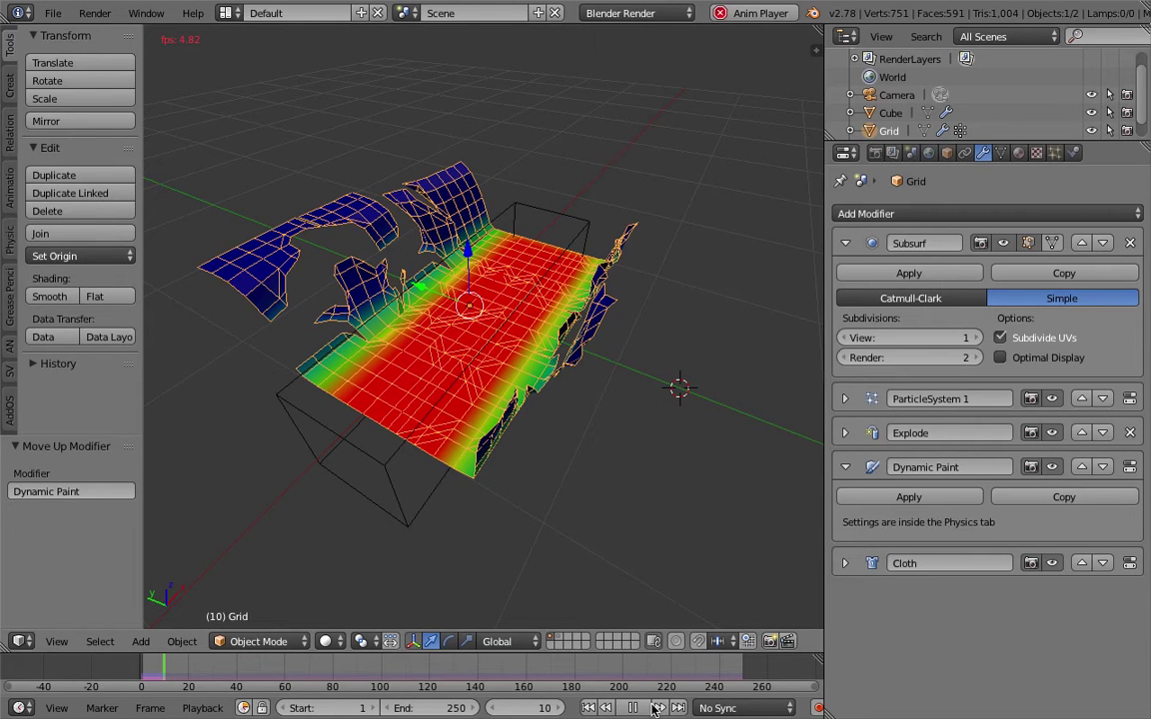
Stop the simulation playback at the first frame and save the file
key("Escape")
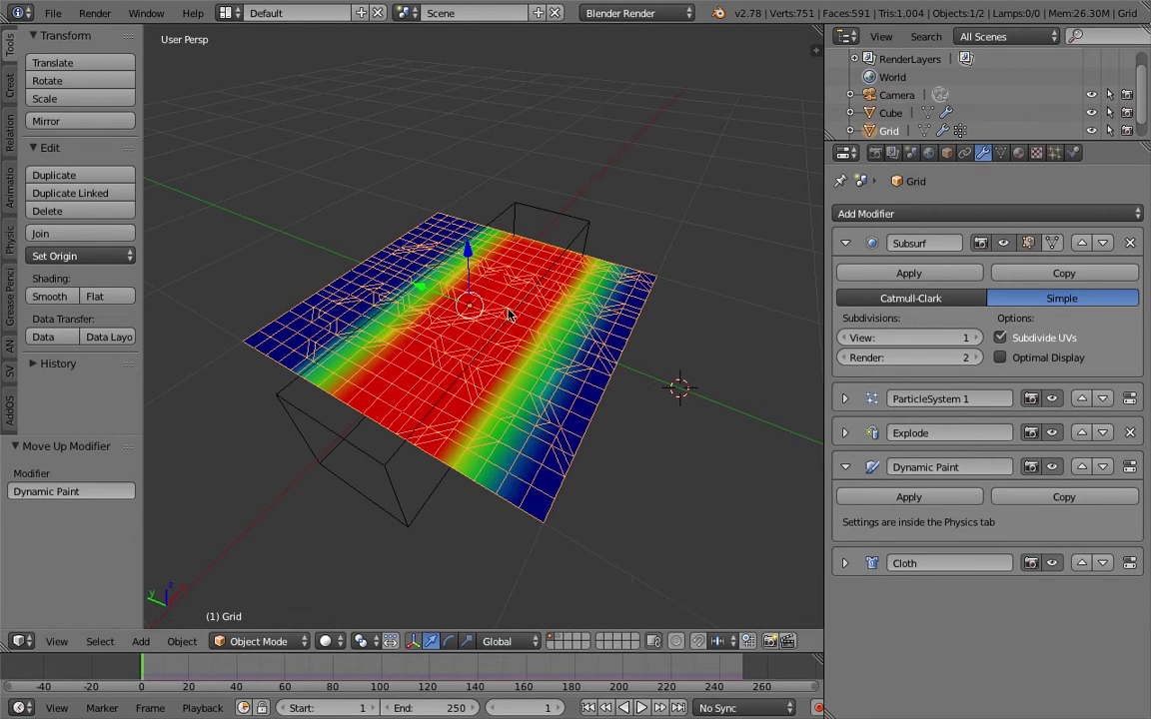
middle_click_drag(508, 315, 449, 298)
key("ctrl+s")
left_click(450, 298)
Move the cube about -1.735 along Y off the grid, raise it about 0.144 along Z, and save the file
right_click(499, 205)
middle_click_drag(499, 205, 436, 337)
left_click_drag(436, 337, 615, 318)
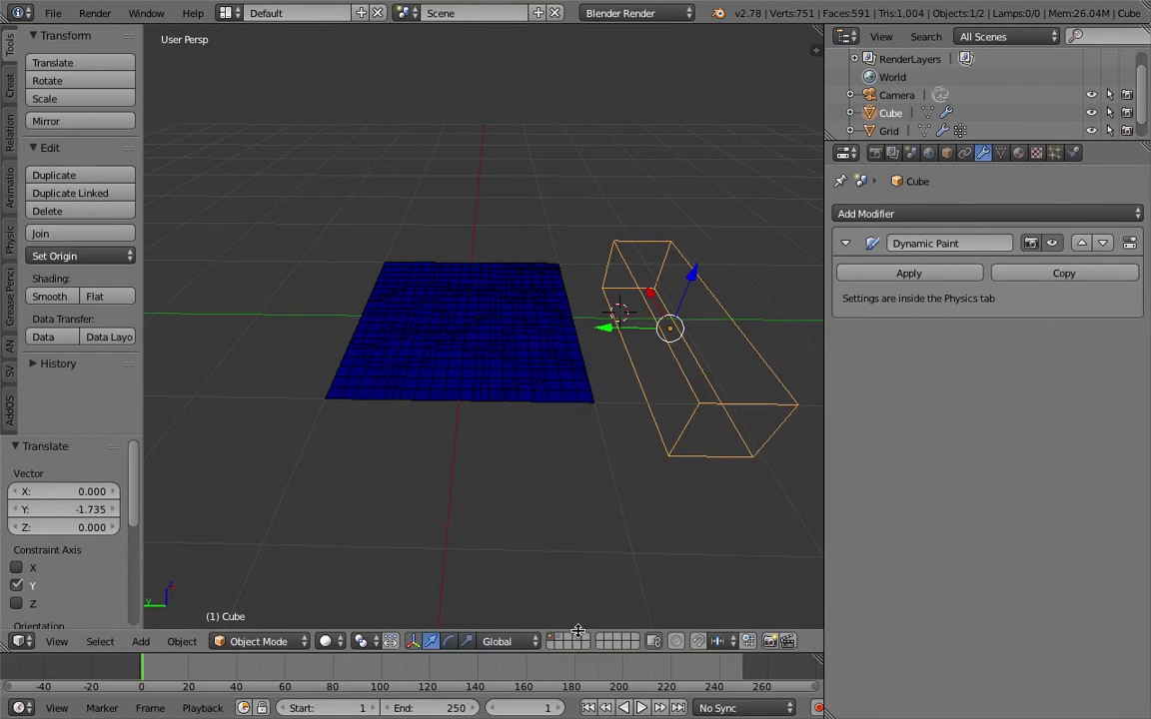
middle_click_drag(621, 358, 657, 345)
left_click_drag(671, 300, 670, 285)
key("ctrl+s")
left_click(668, 283)
Play the simulation while moving the cube about 1.249 along Y over the grid's edge, and stop the playback
key("alt+a")
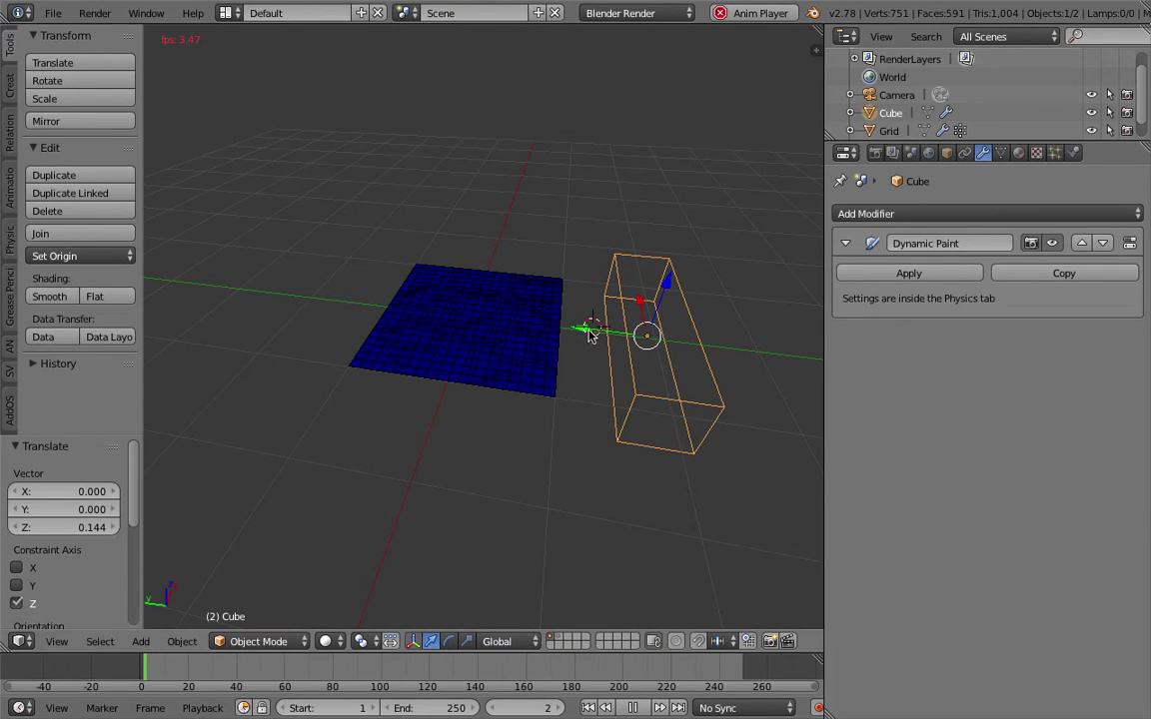
left_click_drag(588, 332, 499, 320)
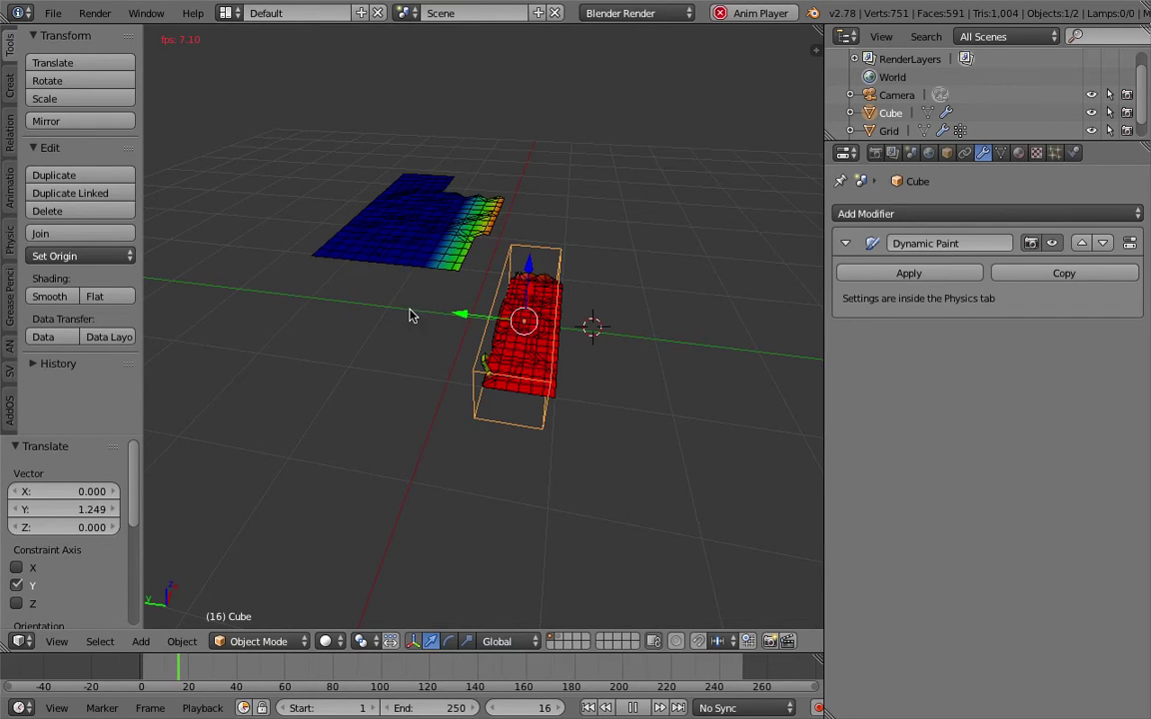
left_click(421, 313)
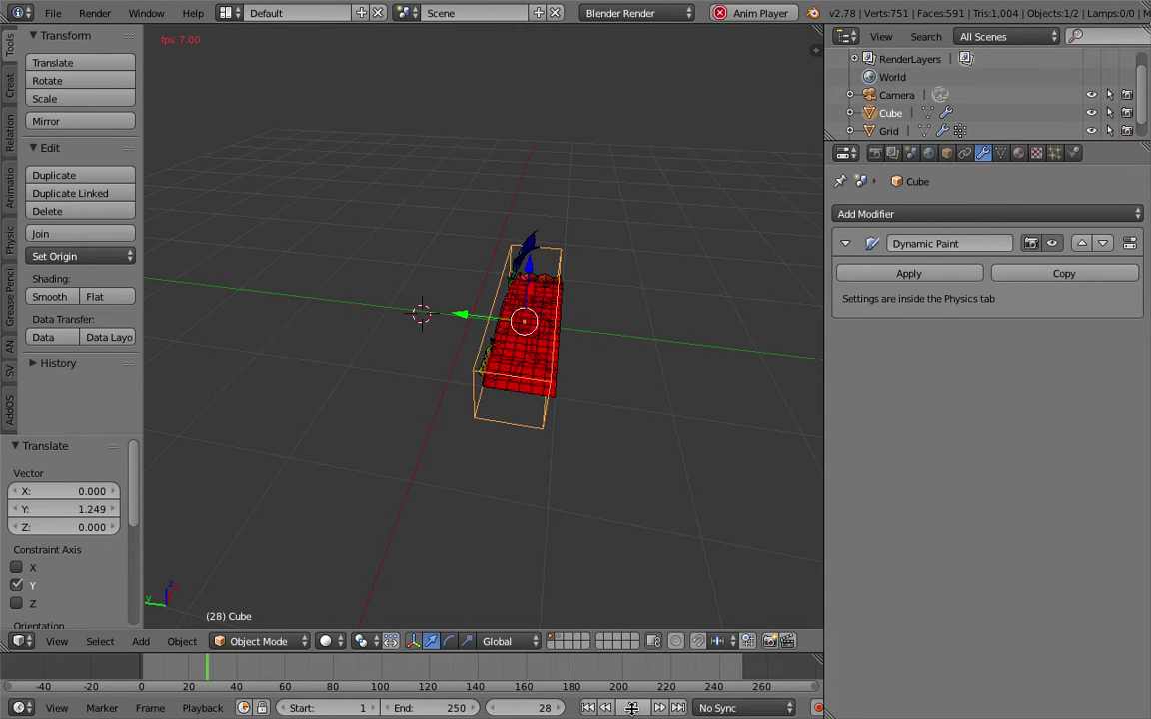
left_click(621, 555)
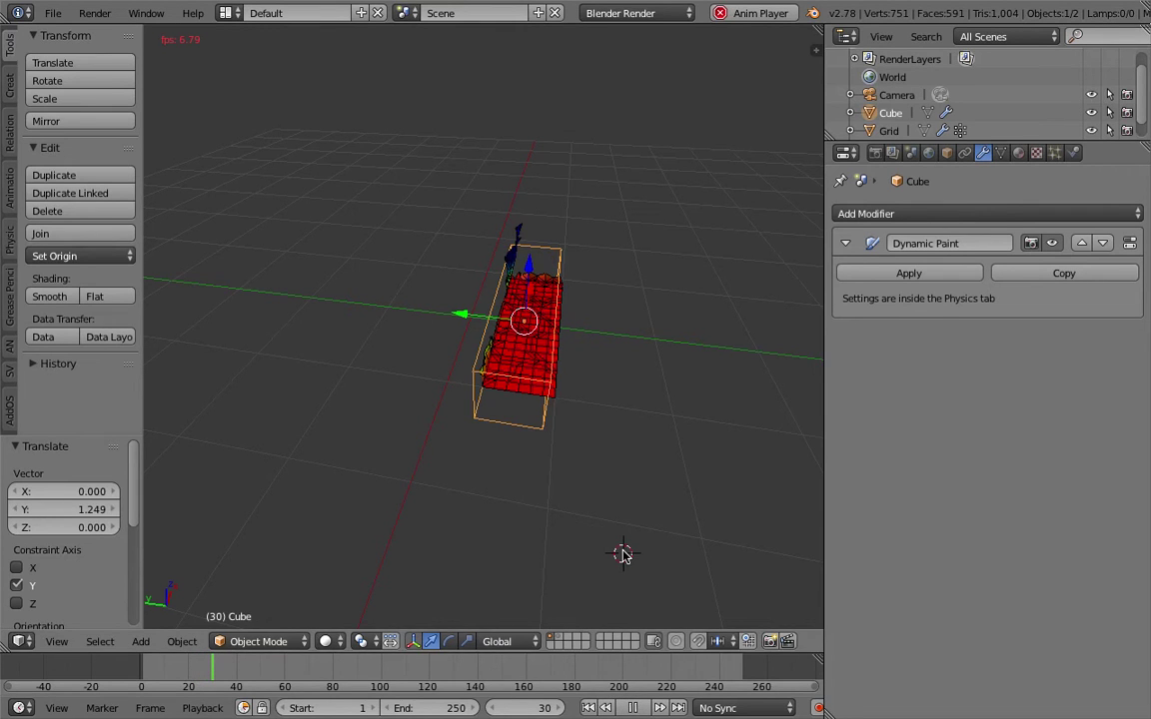
key("Escape")
left_click(553, 527)
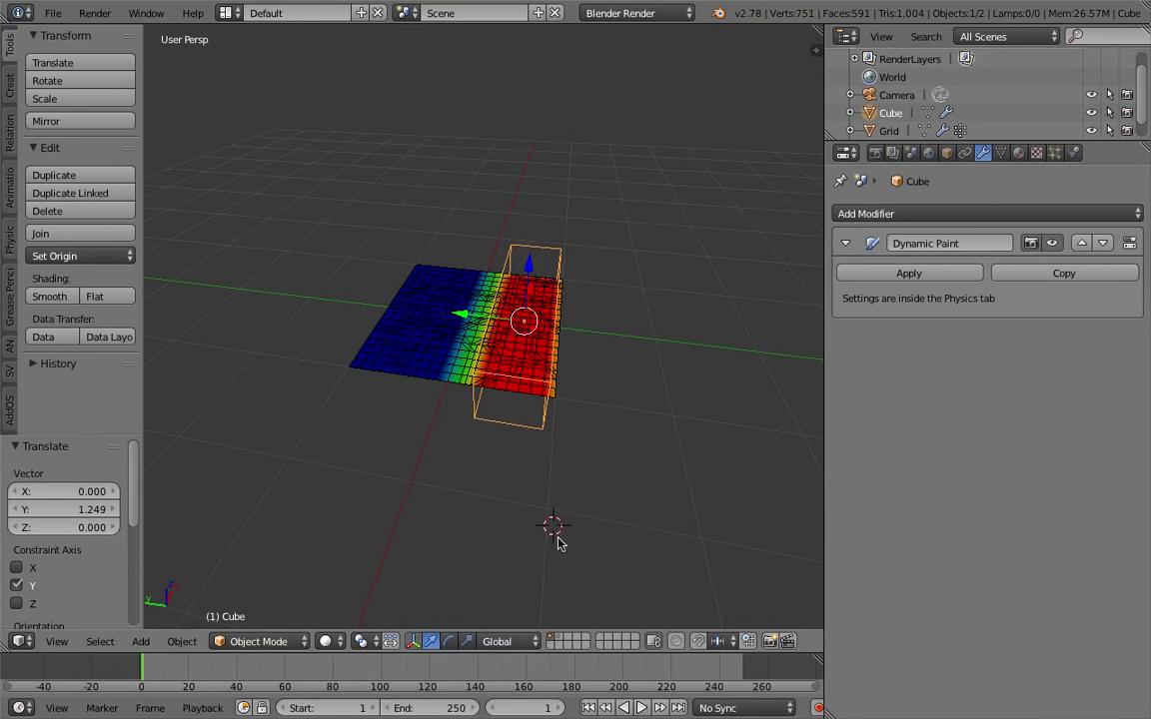
Raise the cube above the grid and shift it about 0.467 along Y
middle_click_drag(600, 449, 520, 400)
left_click_drag(515, 262, 443, 238)
middle_click_drag(443, 238, 516, 249)
Play the simulation with the cube clear of the grid and return to the first frame
left_click(644, 709)
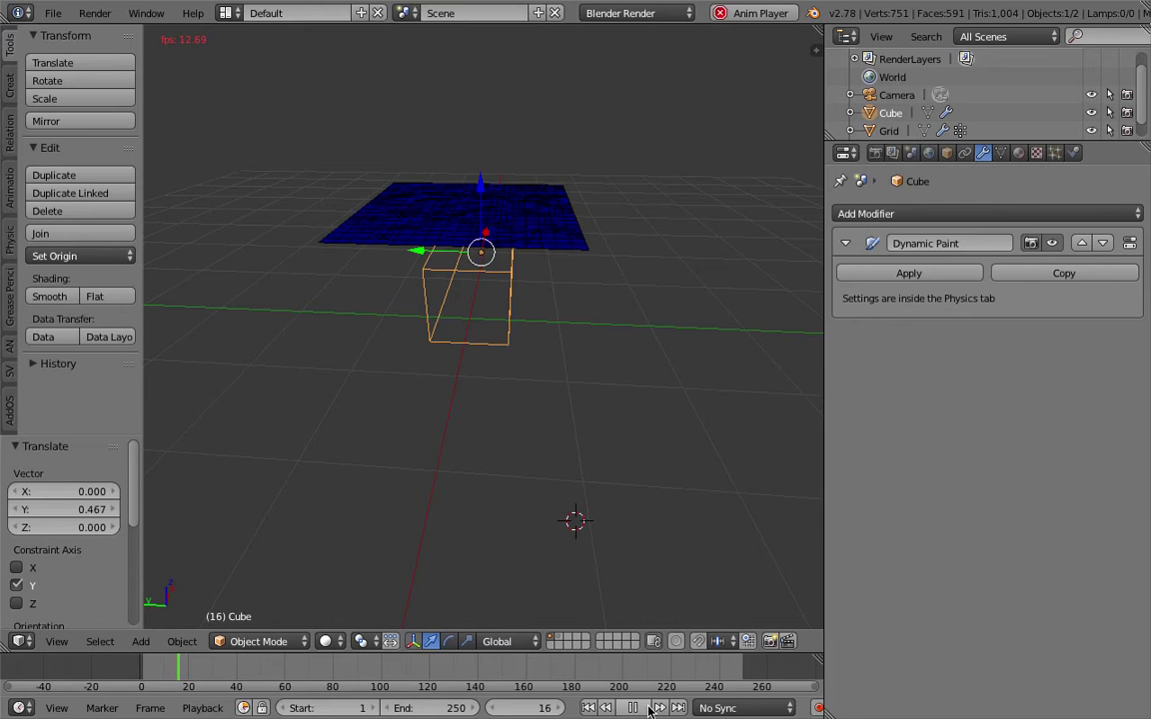
left_click(643, 708)
mouse_move(583, 405)
middle_mouse_down()
mouse_move(422, 347)
mouse_move(556, 351)
mouse_move(562, 395)
mouse_move(570, 385)
middle_mouse_up()
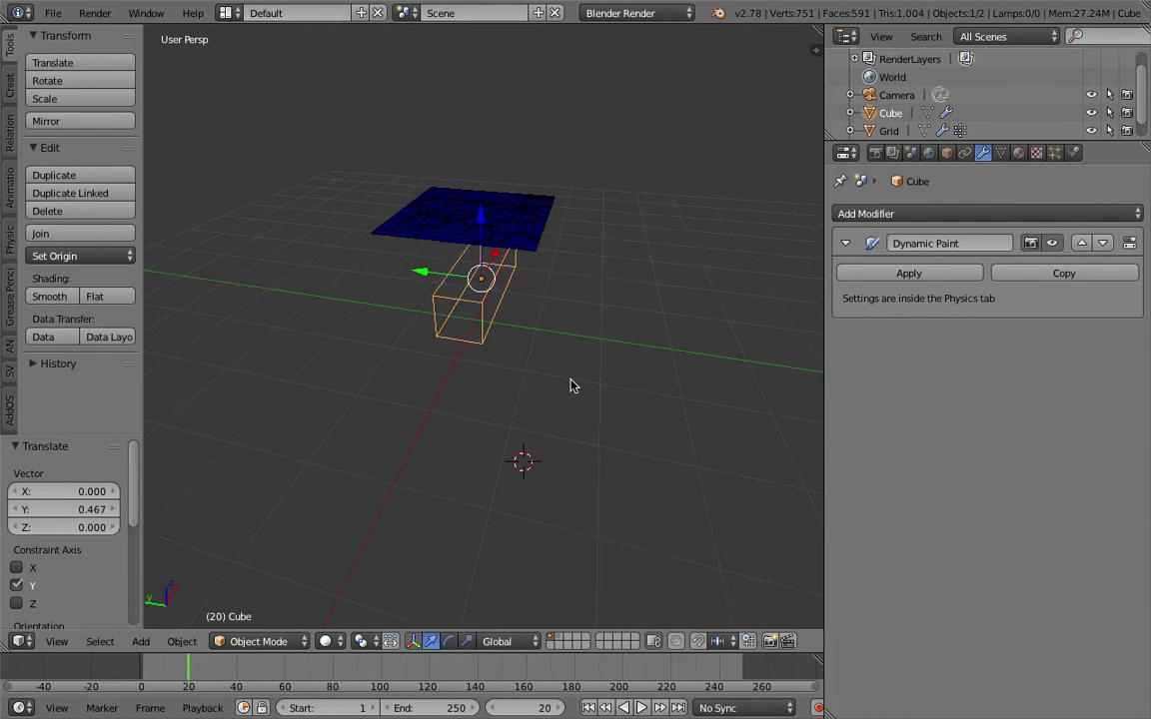
left_click(590, 708)
Move the cube freely back down over the grid's edge, by about -0.212, -0.559, -0.581 in X, Y, Z
middle_click_drag(560, 429, 557, 402)
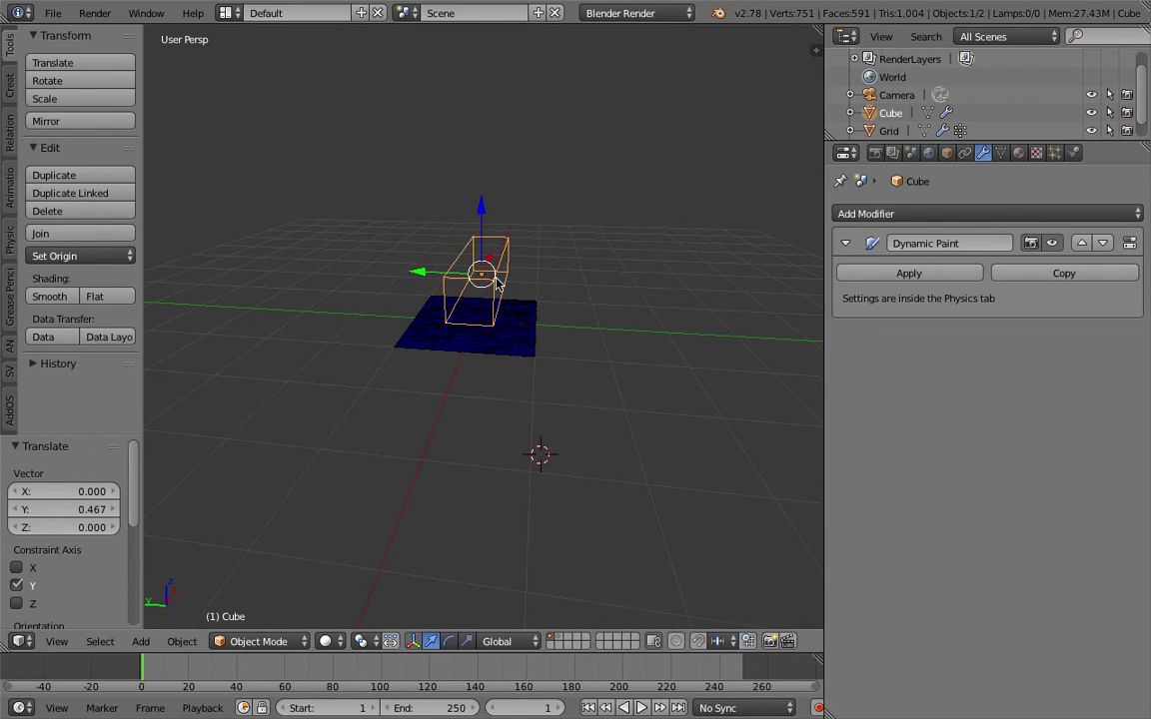
key("g")
left_click(527, 332)
middle_click_drag(528, 333, 529, 380)
scroll(529, 380, "up", 3)
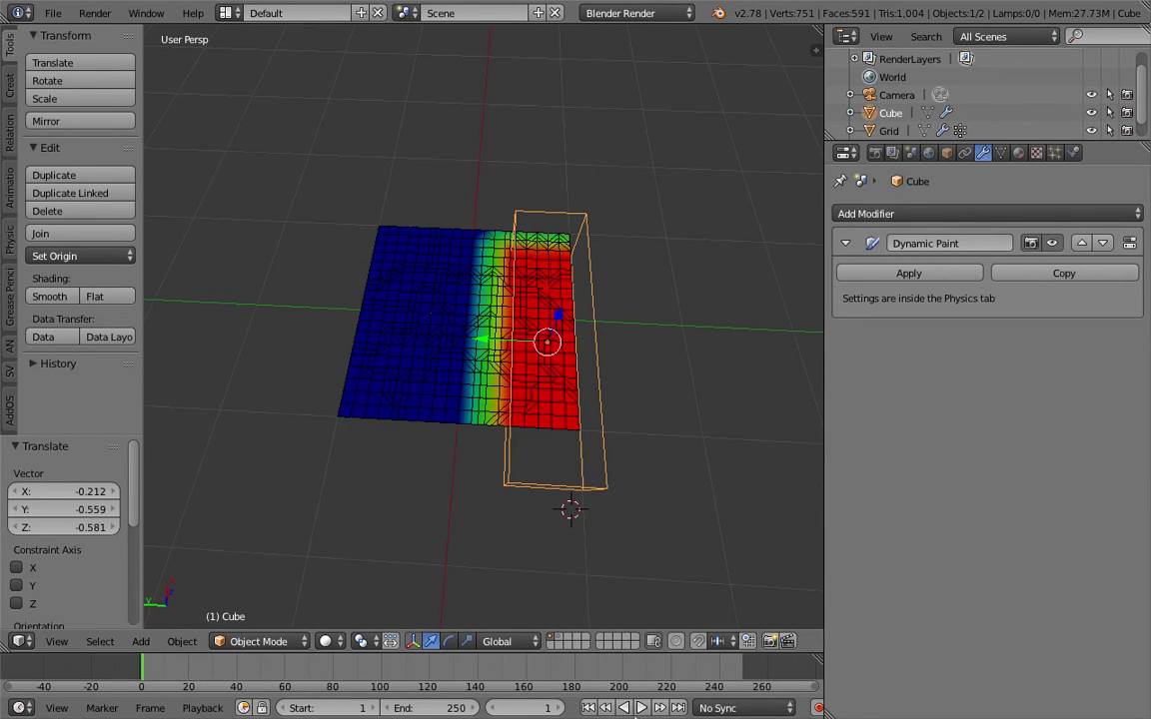
Play the simulation while nudging the cube about 0.059 along Y, and stop the playback
left_click(641, 708)
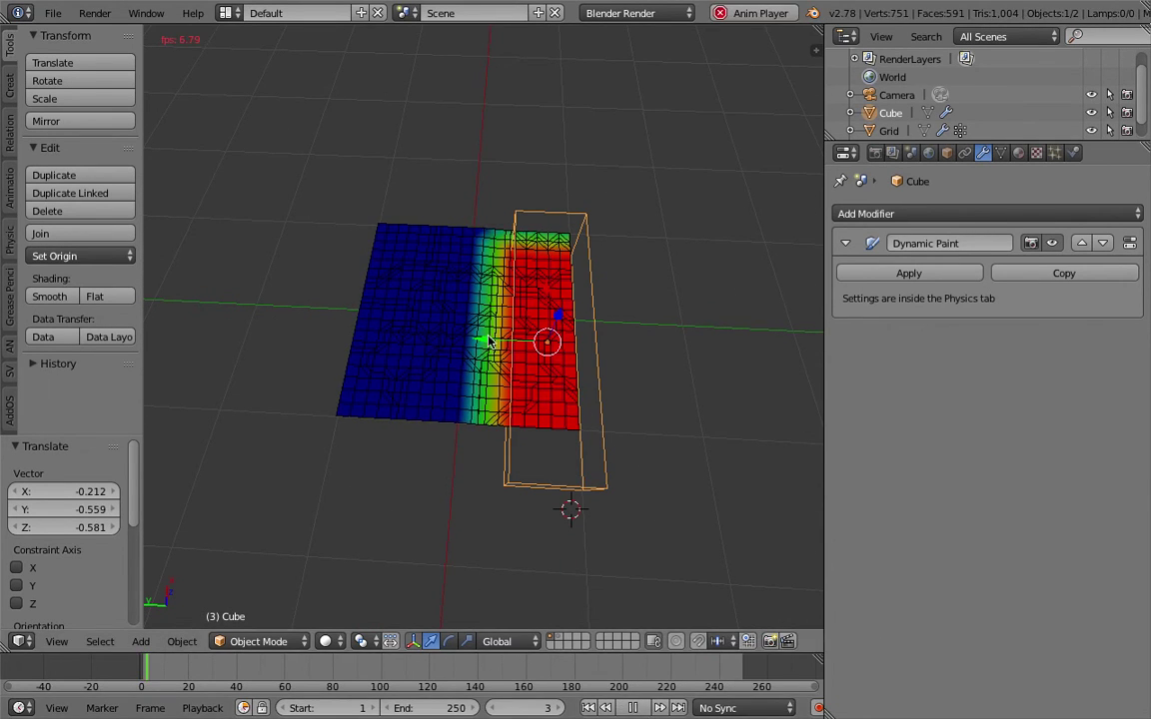
key("g")
key("y")
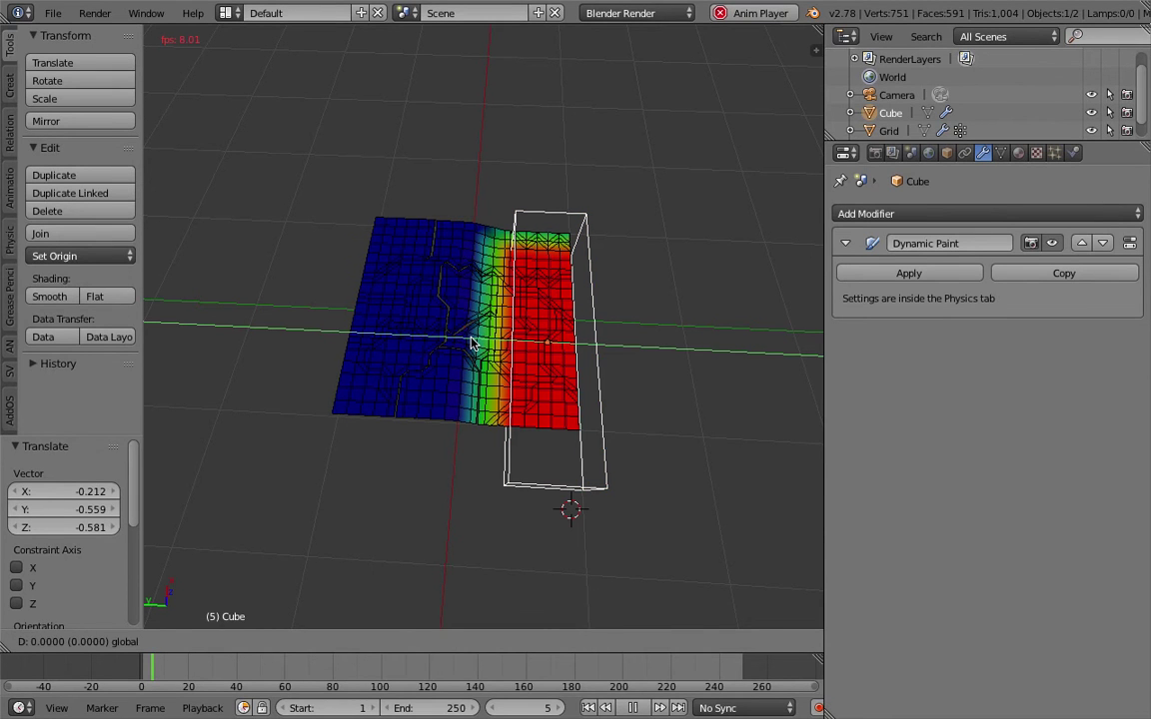
left_click(460, 338)
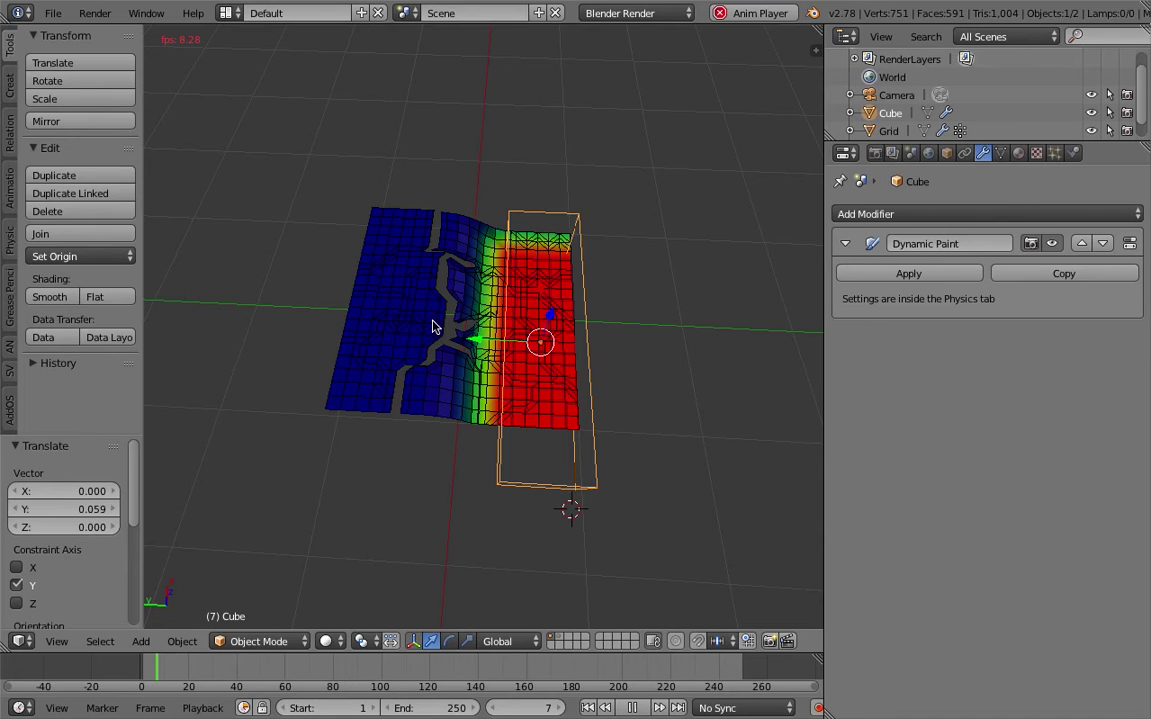
key("g")
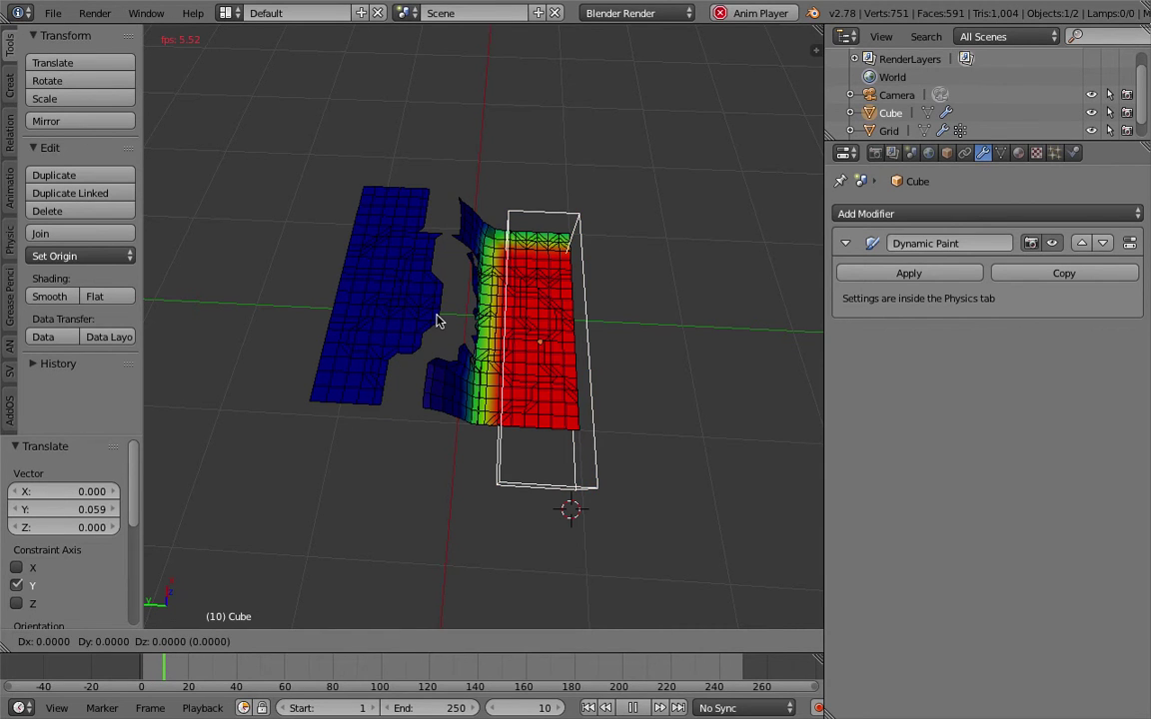
right_click(464, 317)
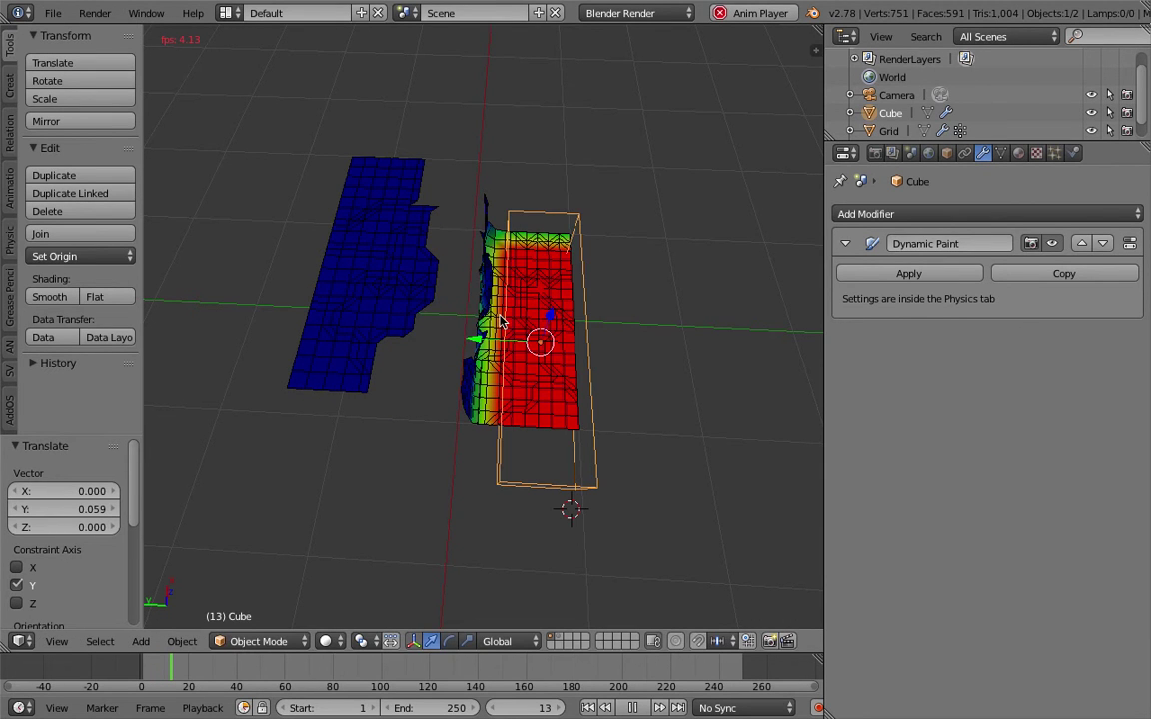
key("Escape")
middle_click_drag(503, 342, 460, 327)
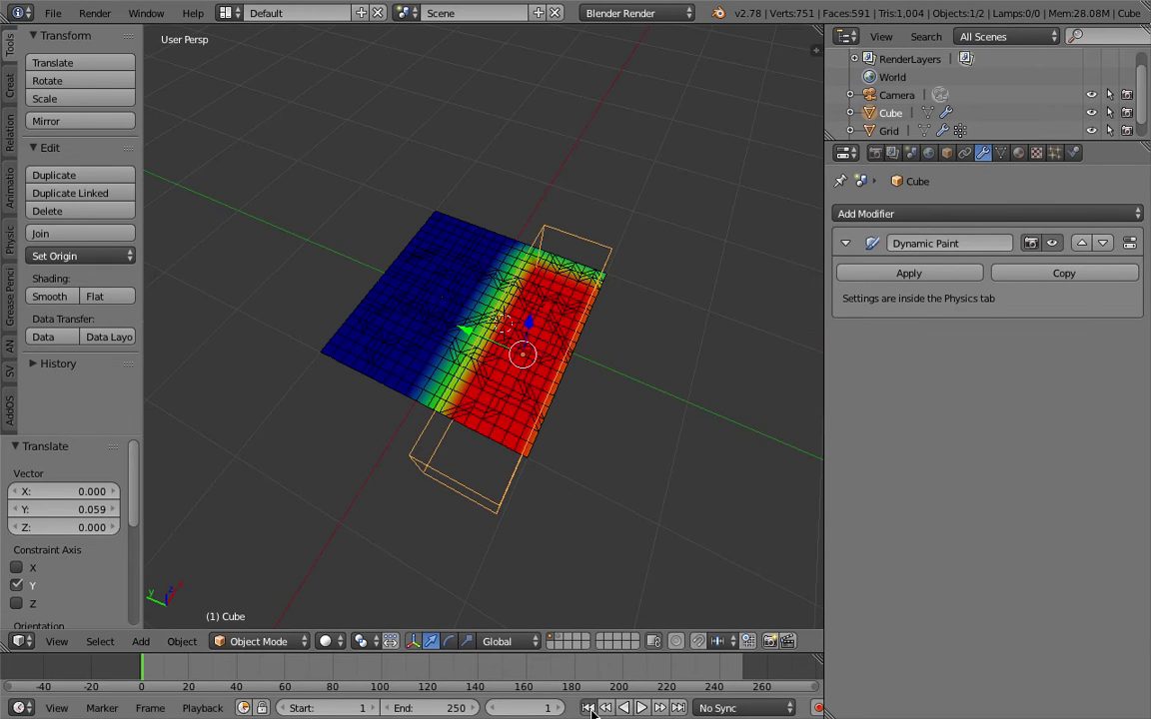
Move the cube about 0.574 along Y to the grid's middle and scale it uniformly by about 1.591
middle_click_drag(595, 450, 510, 330)
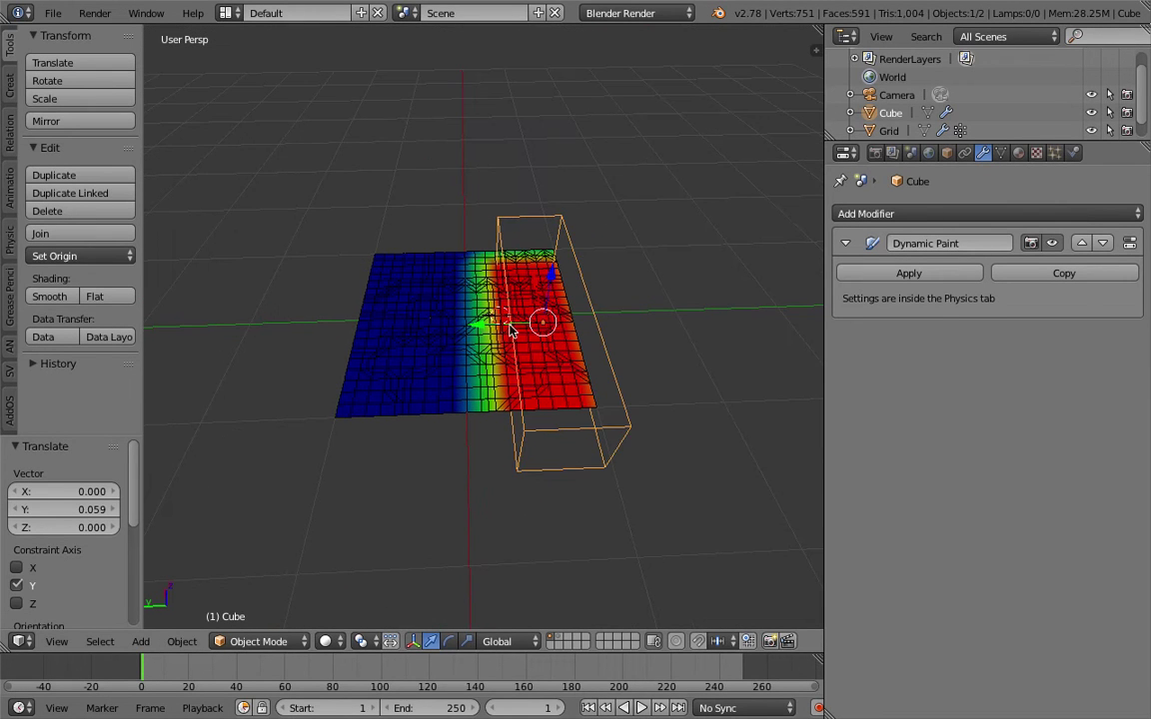
key("g")
key("y")
left_click(463, 316)
key("s")
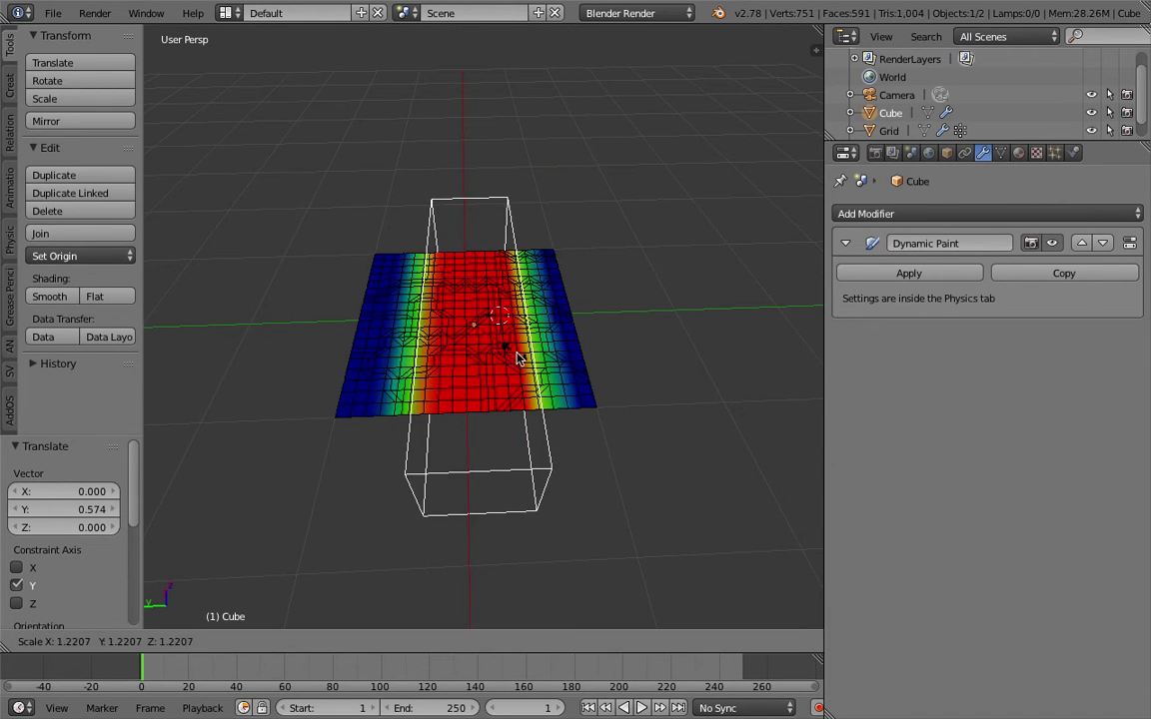
left_click(535, 351)
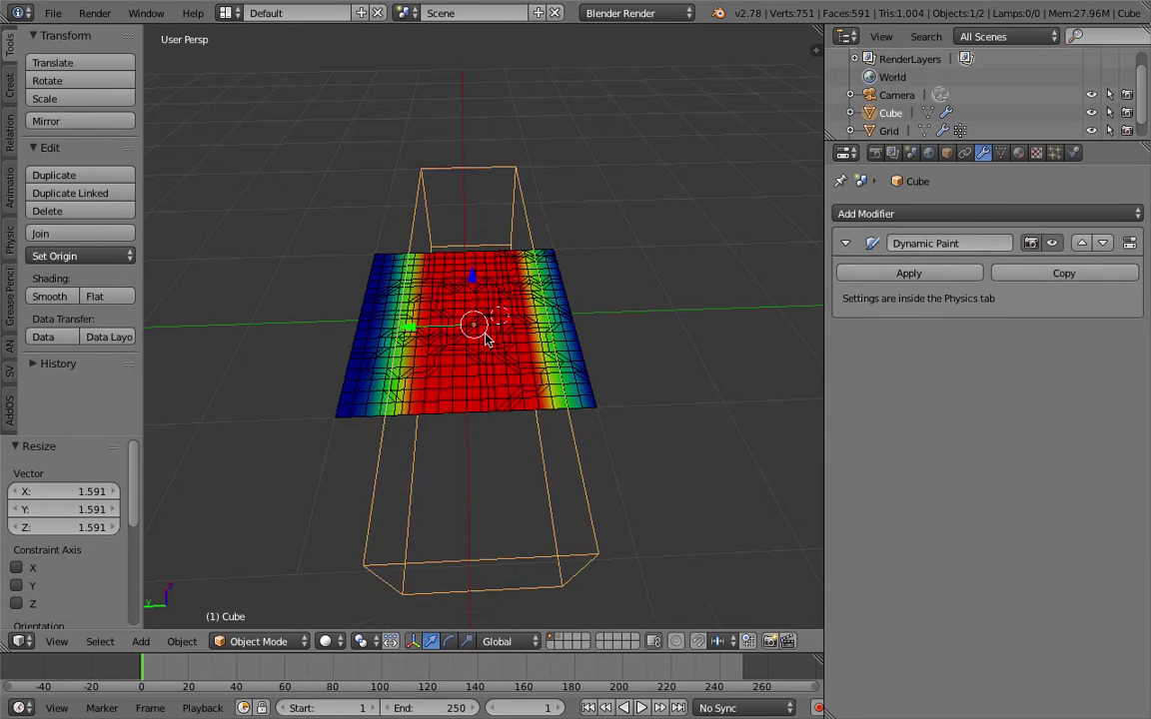
Adjust the enlarged cube's position over the grid, shifting it about -0.228 along Y, and save the file
middle_click_drag(480, 325, 496, 334)
key("g")
key("z")
left_click(478, 387)
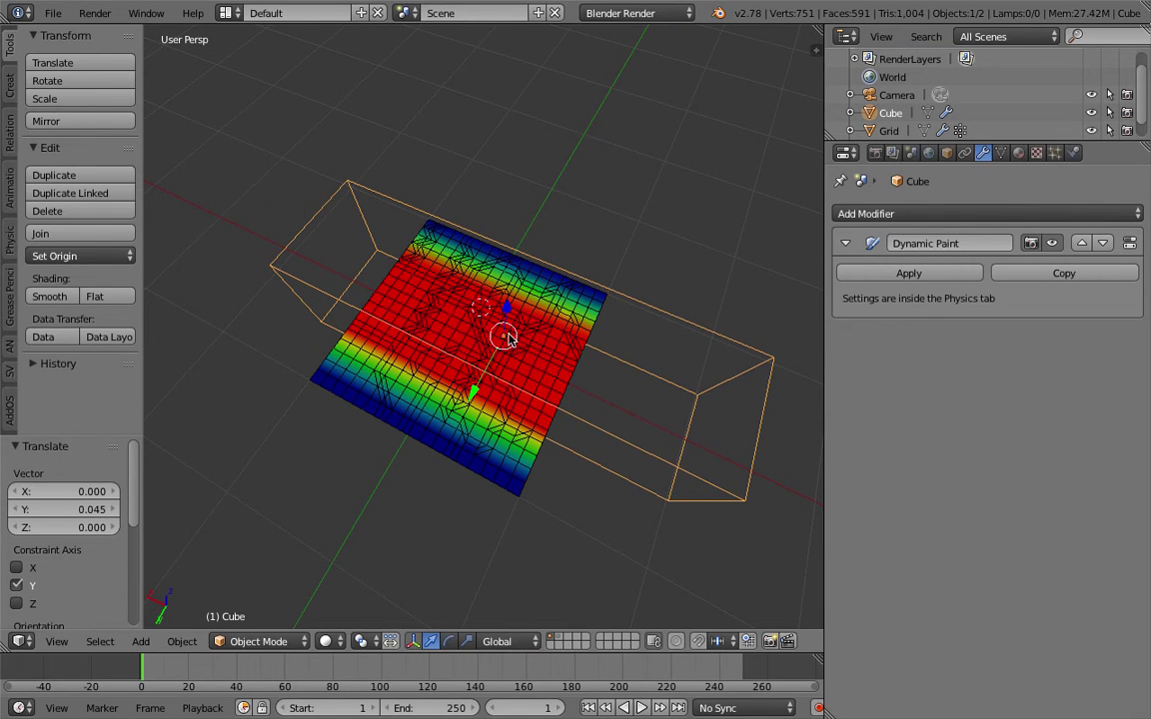
key("g")
key("y")
left_click(480, 352)
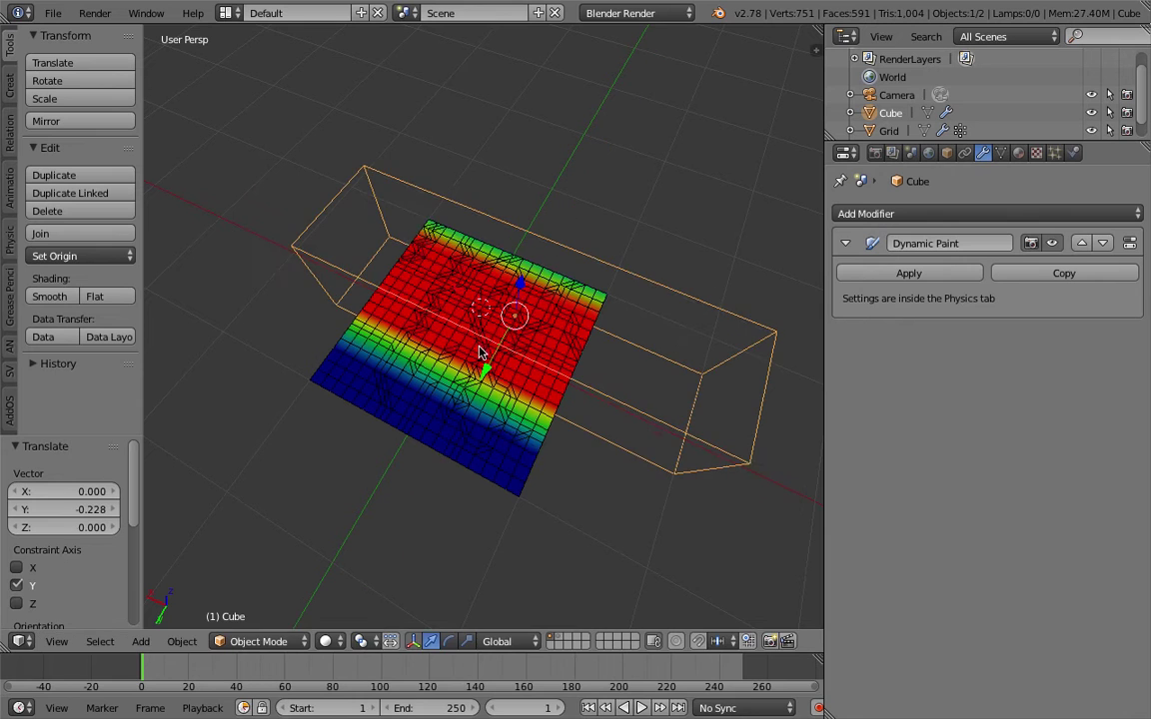
middle_click_drag(475, 307, 505, 320)
key("ctrl+s")
left_click(505, 321)
Select the grid and examine its cloth pinning and Dynamic Paint weight settings
right_click(420, 335)
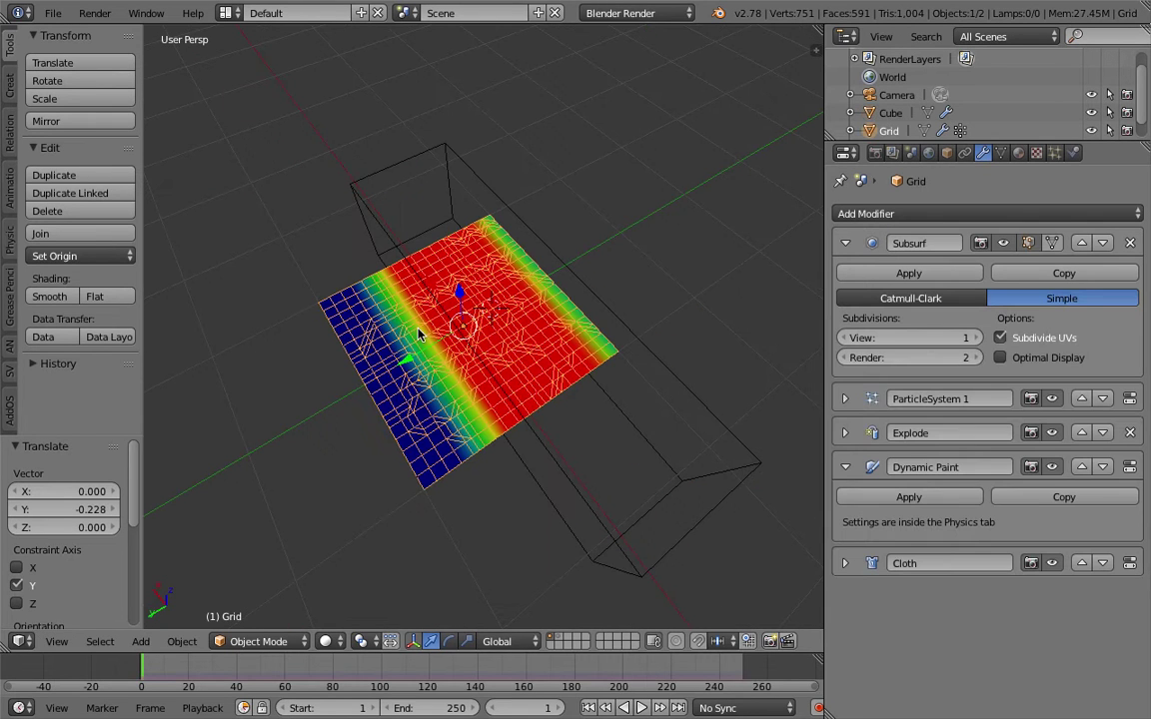
left_click(1073, 152)
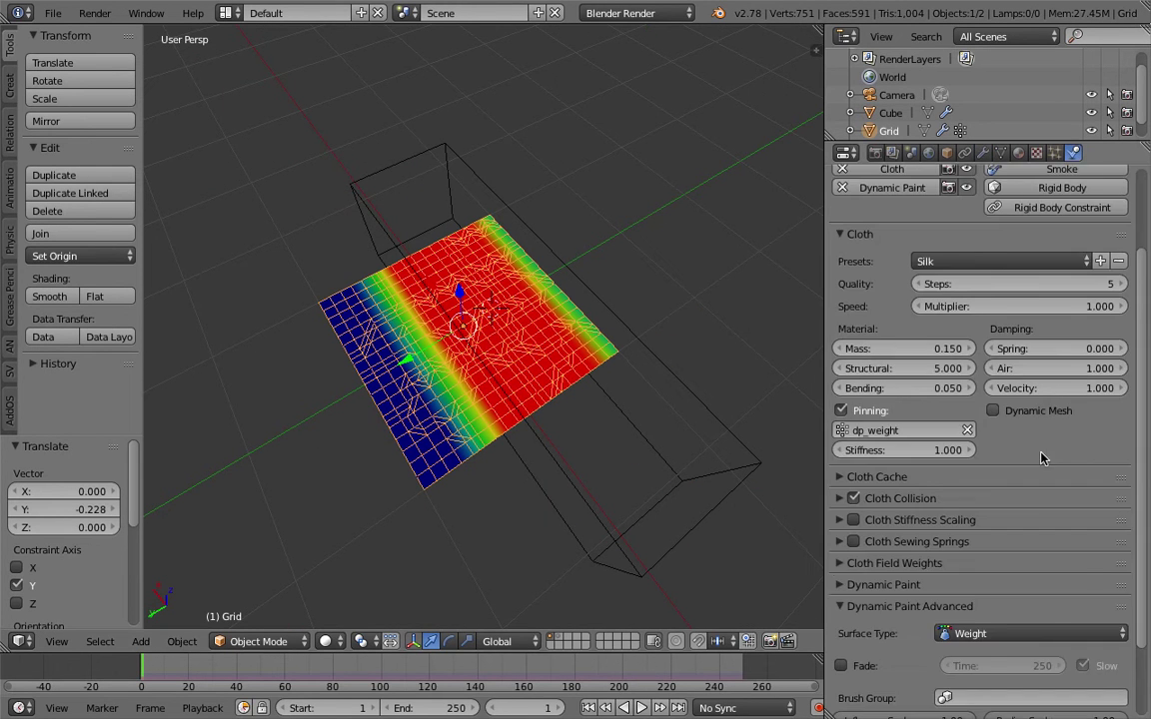
scroll(1004, 546, "down", 3)
middle_click_drag(480, 320, 502, 340)
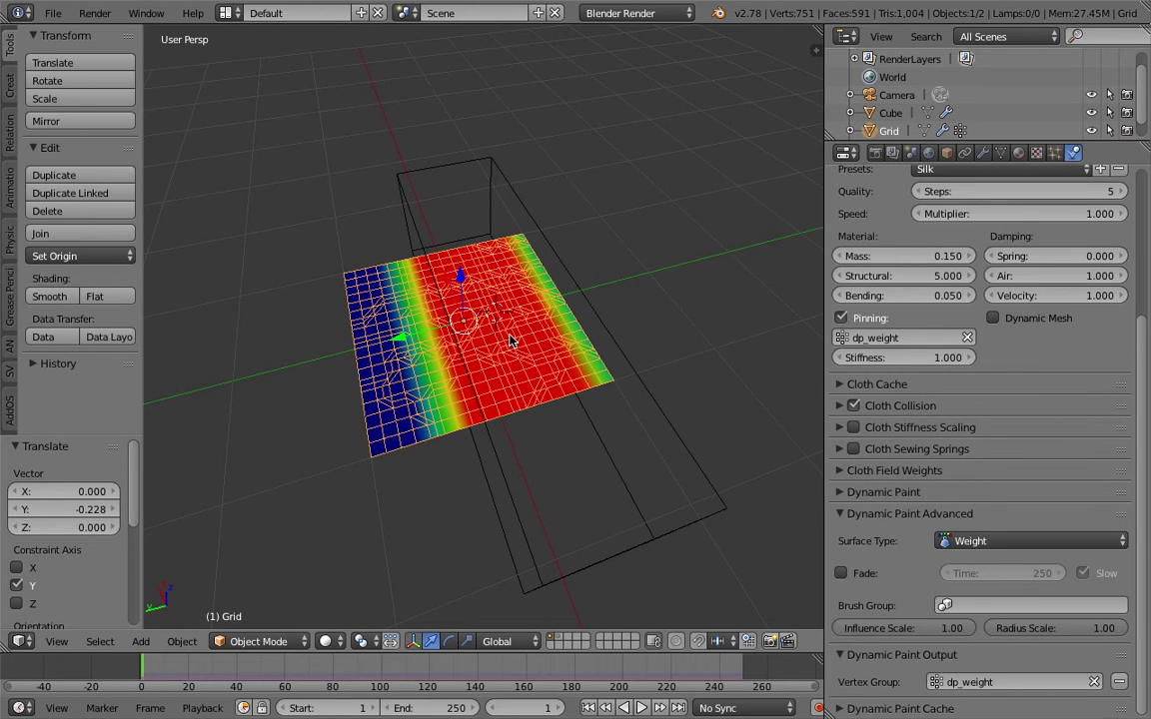
middle_click_drag(519, 333, 478, 261)
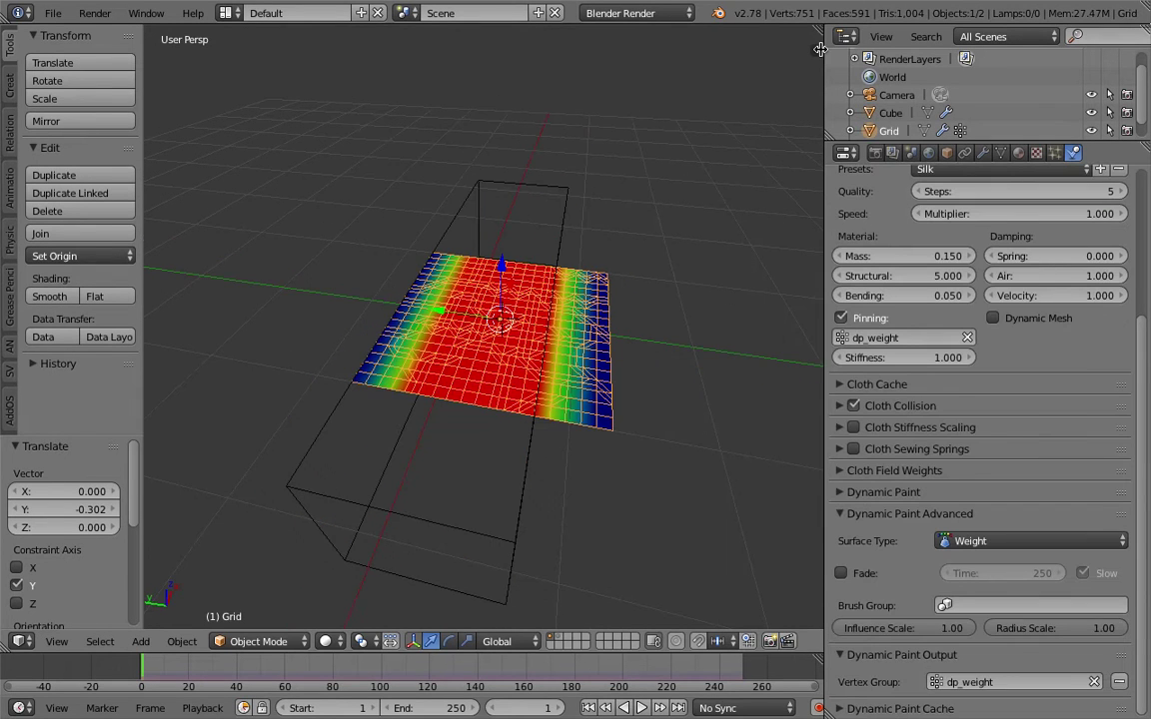
Show the object transform properties and stretch the cube along Y to a scale of about 1.479
key("n")
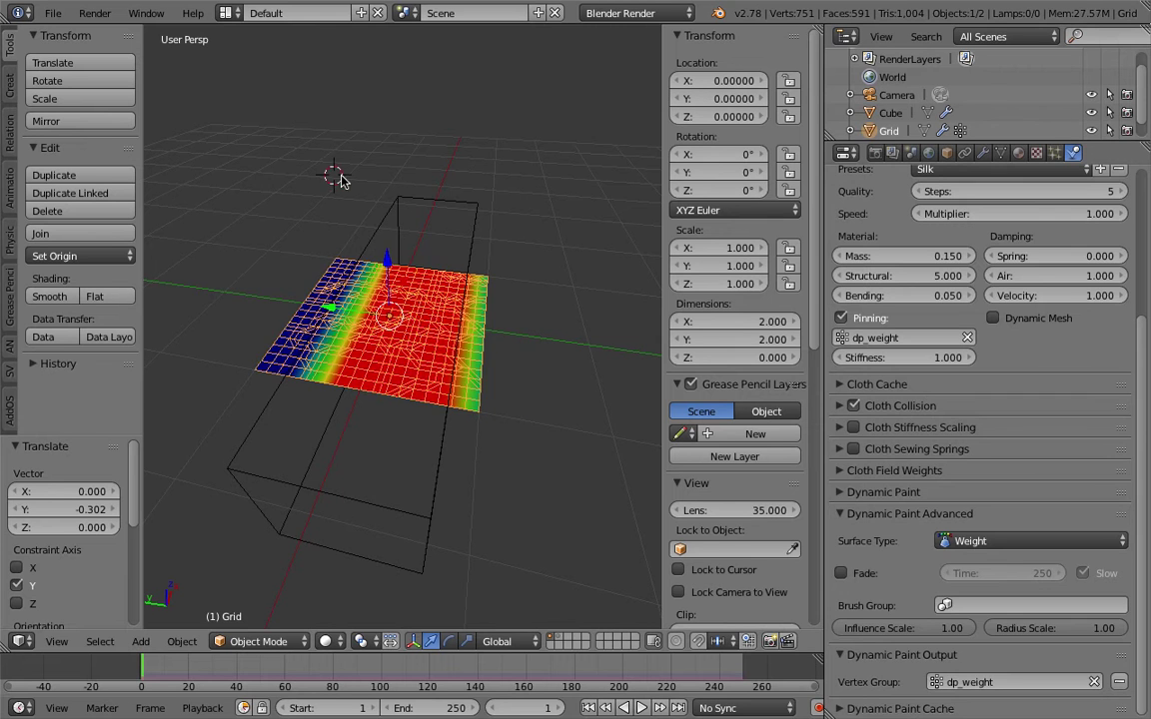
key("ctrl+s")
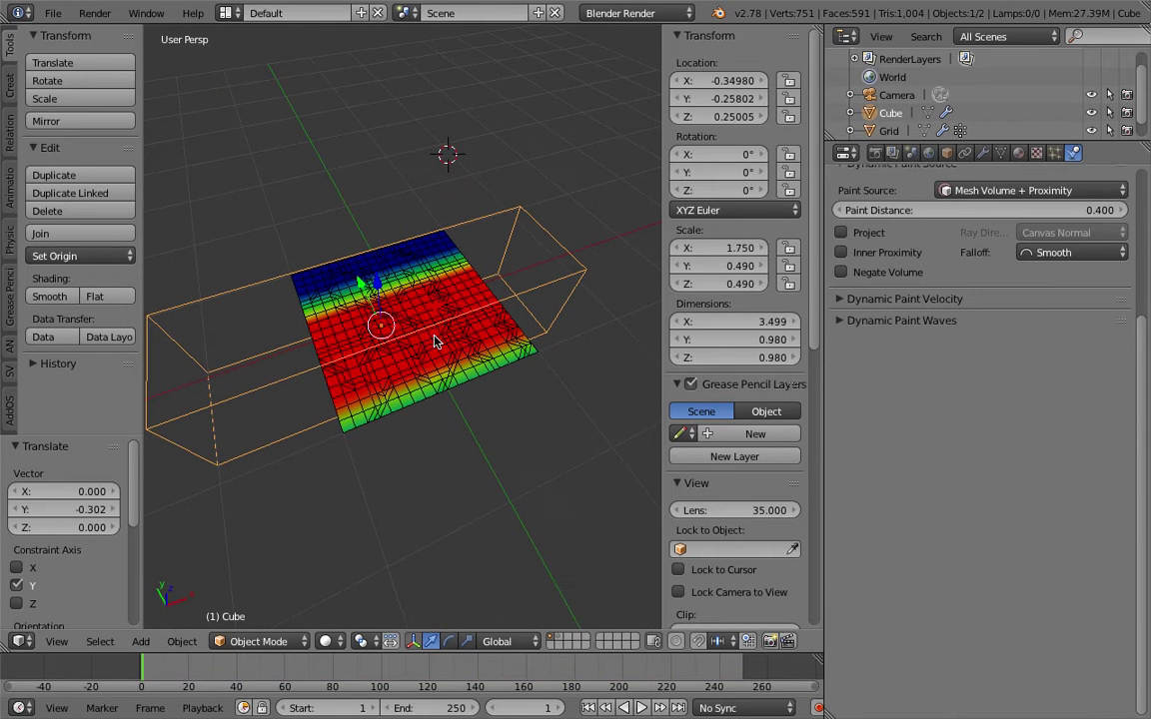
key("s")
key("y")
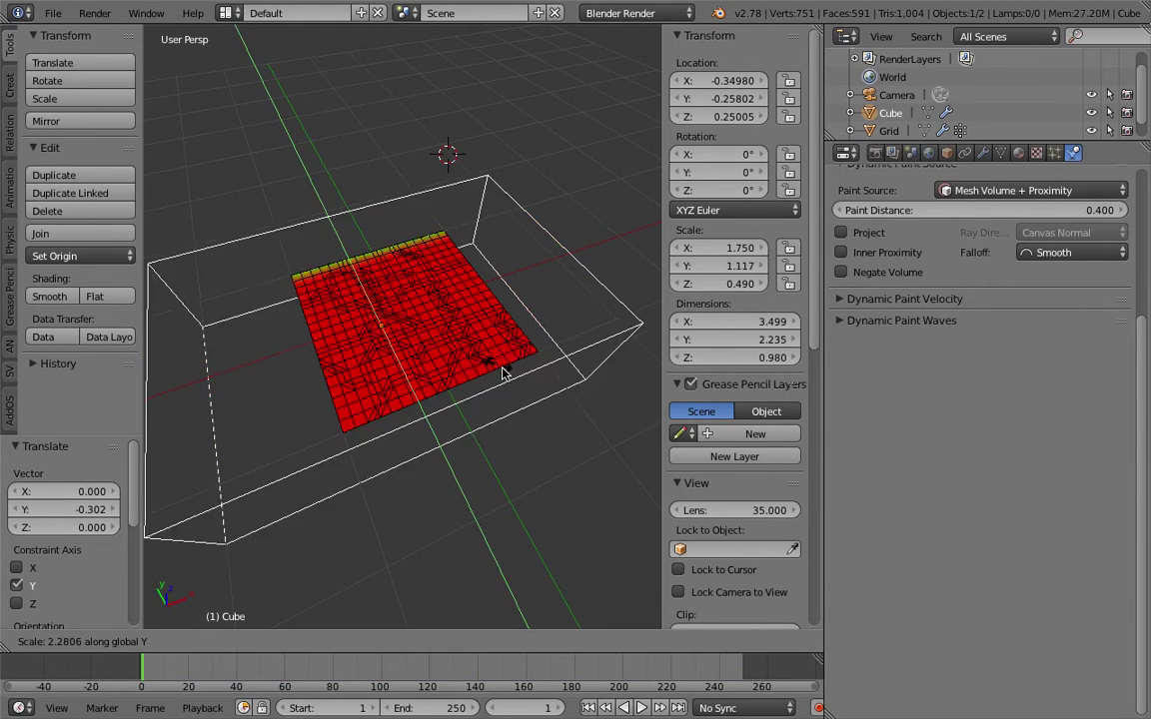
left_click(532, 388)
Move the cube by about 0.397, 0.328, 0.136 in X, Y, Z and about -0.087 along Y over the grid, and save the file
key("g")
left_click(406, 313)
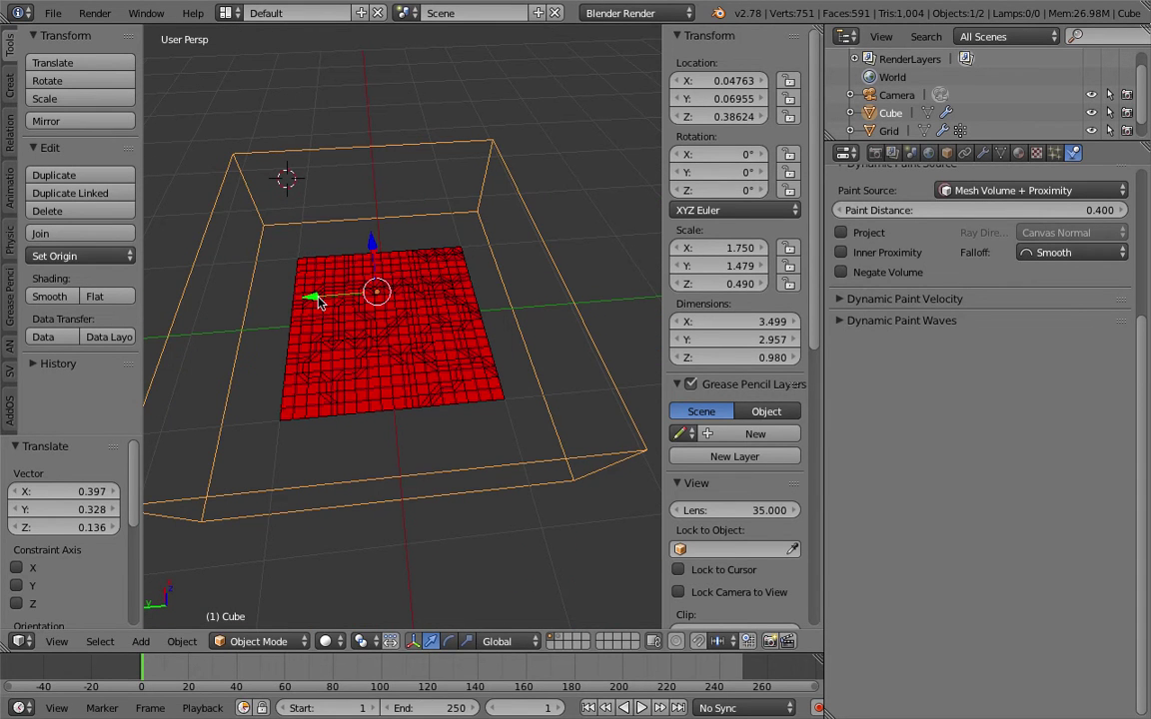
left_click_drag(318, 304, 337, 337)
left_click(337, 338)
middle_click_drag(336, 337, 303, 318)
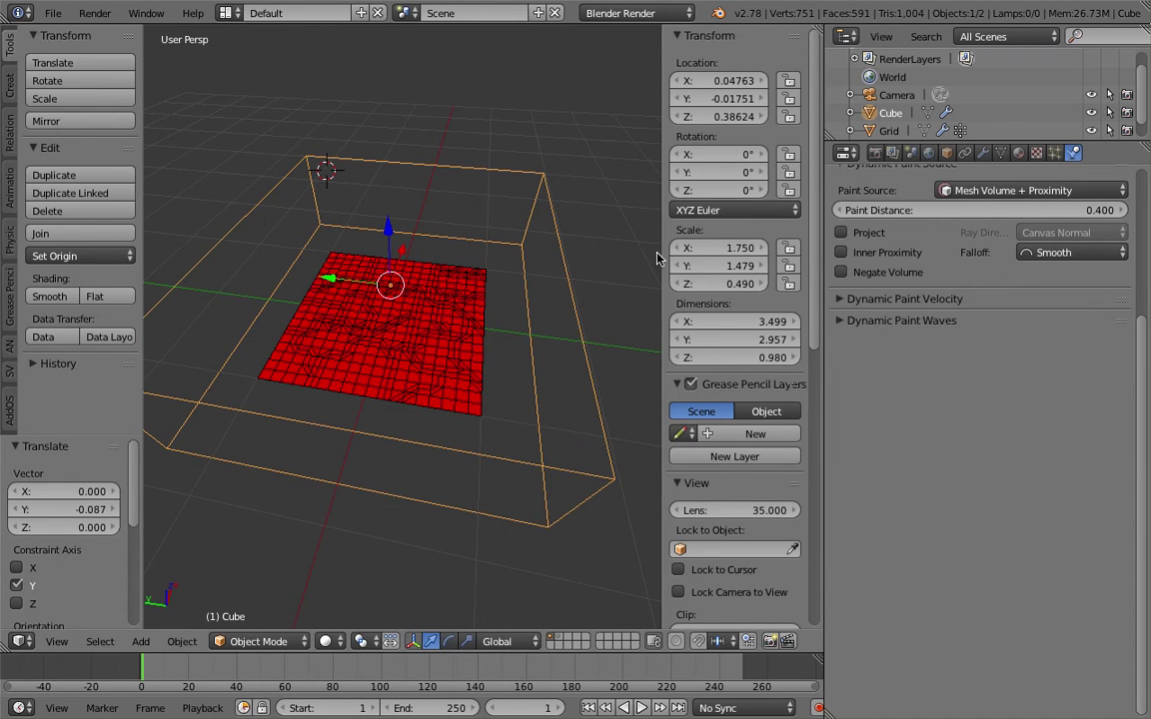
scroll(619, 250, "down", 3)
left_click_drag(729, 238, 647, 244)
key("ctrl+s")
left_click(279, 280)
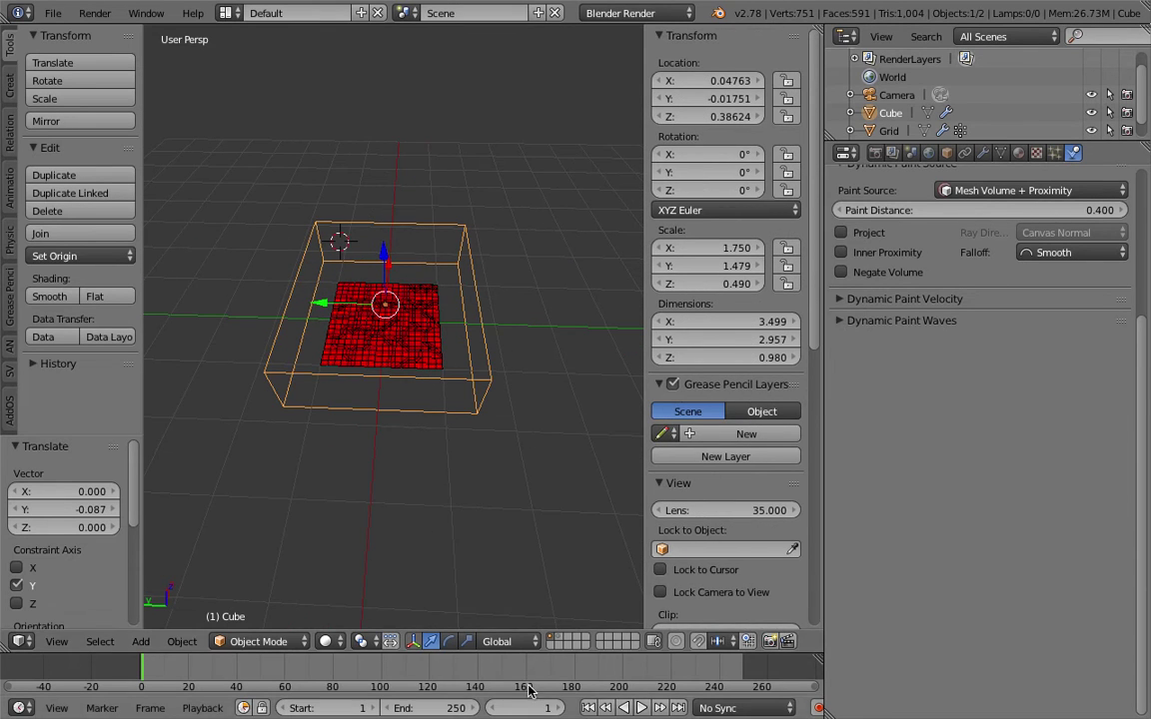
Drive the cube's Y location with the expression #frame * 0.4 and save the file
middle_click_drag(452, 442, 503, 324)
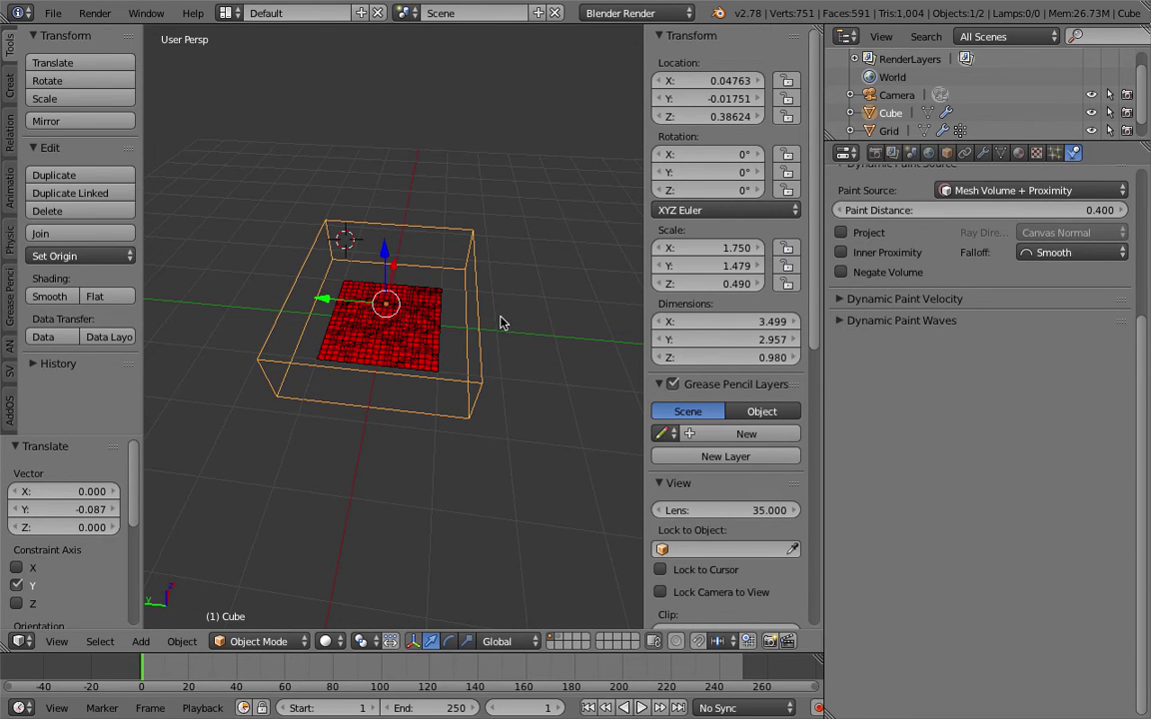
left_click(700, 99)
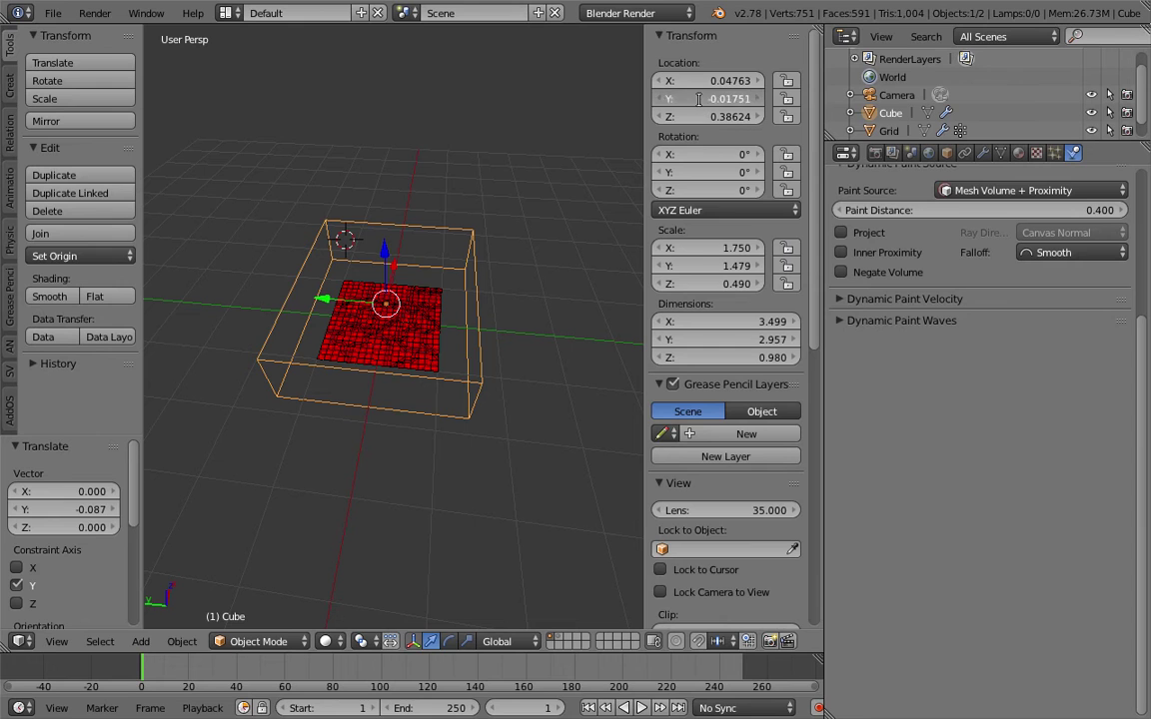
type("#frame * 0.4")
key("Return")
key("ctrl+s")
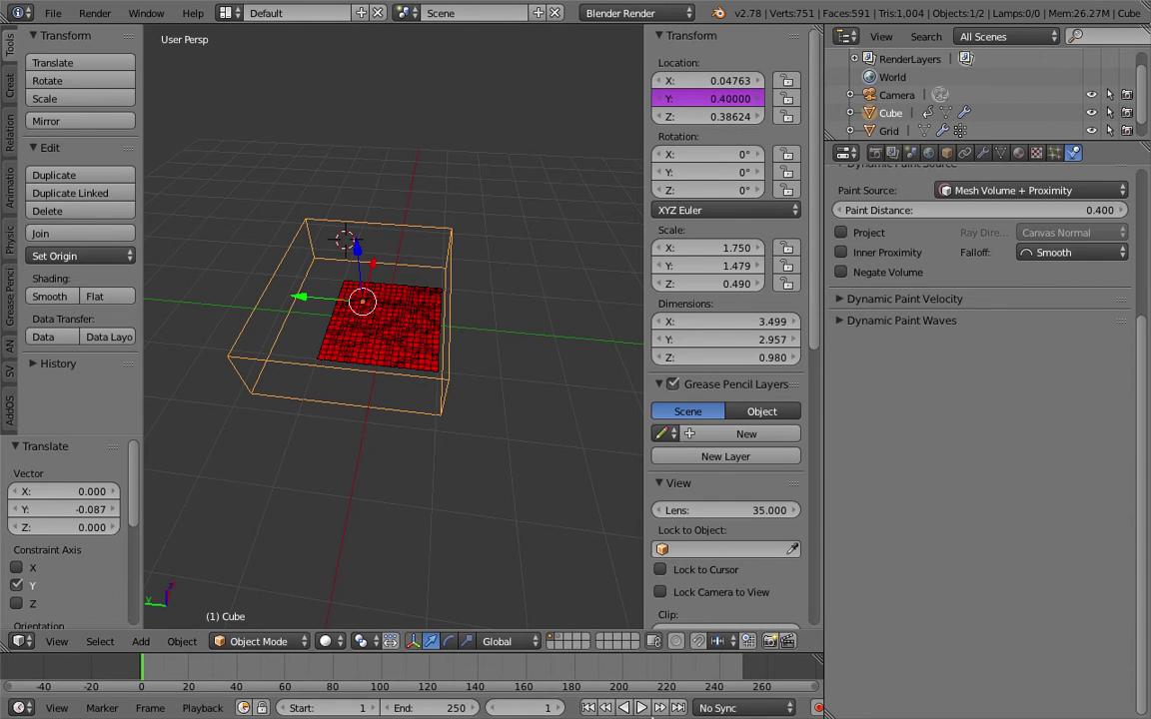
Play the driven cube's animation briefly and return to the first frame
key("alt+a")
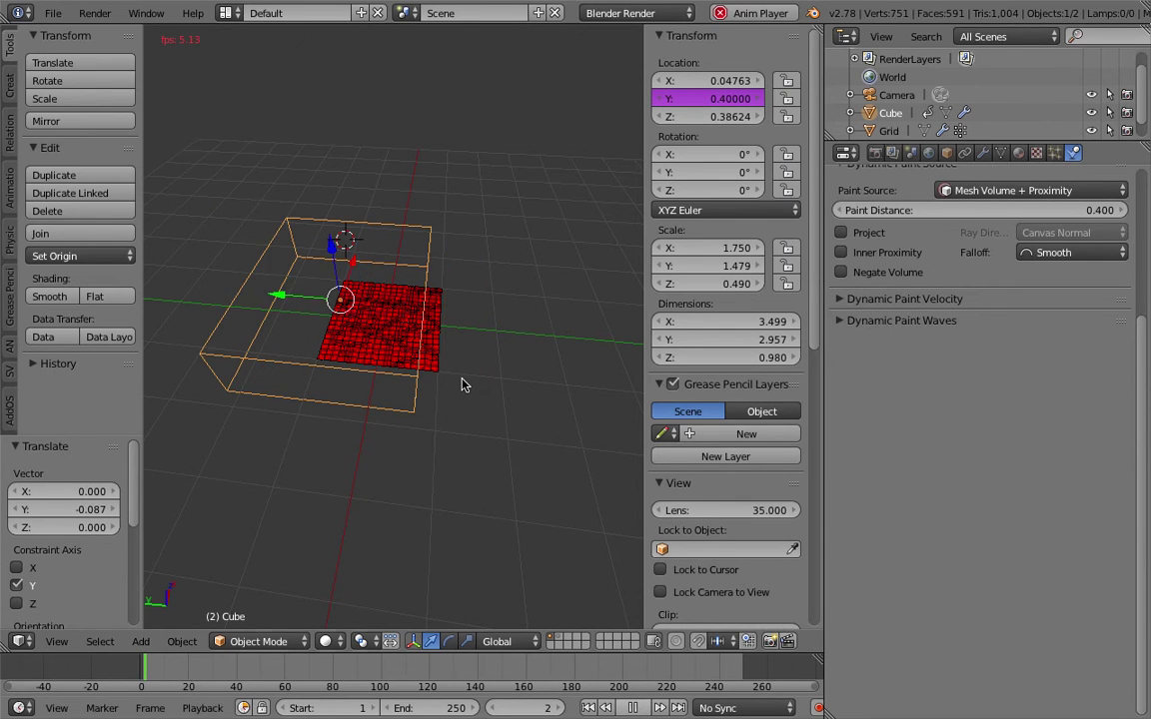
key("alt+a")
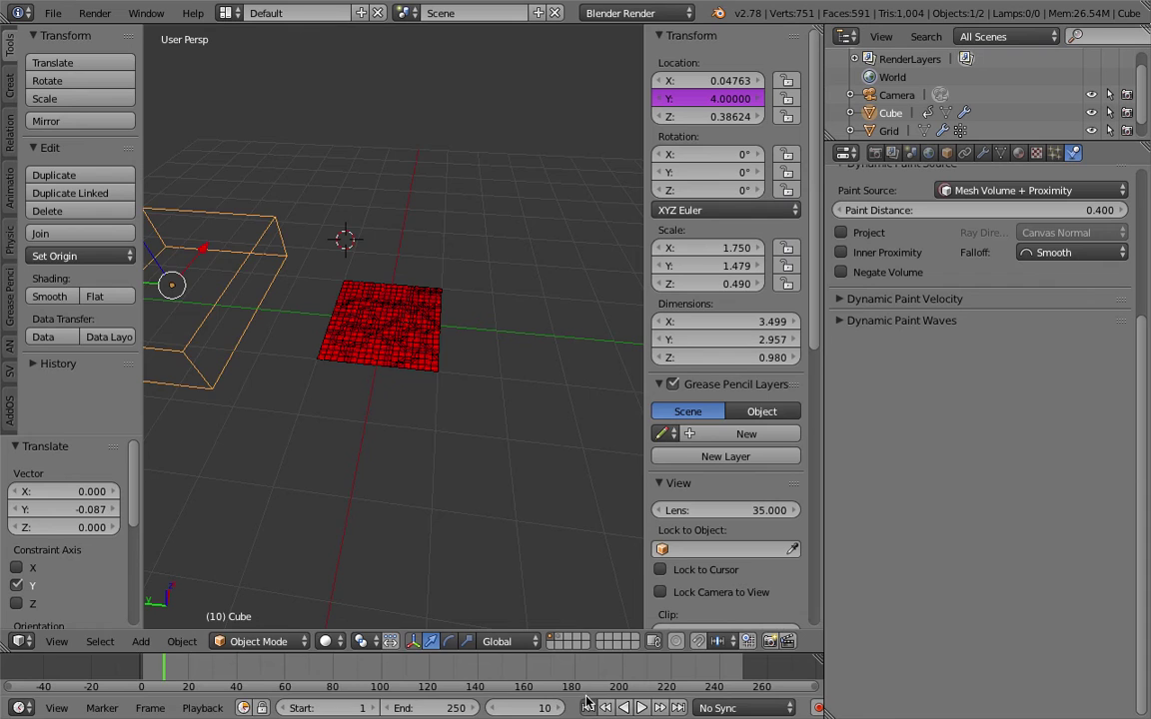
key("shift+Left")
Try to move the driven cube about -0.600 along Y
key("g")
key("y")
left_click(383, 209)
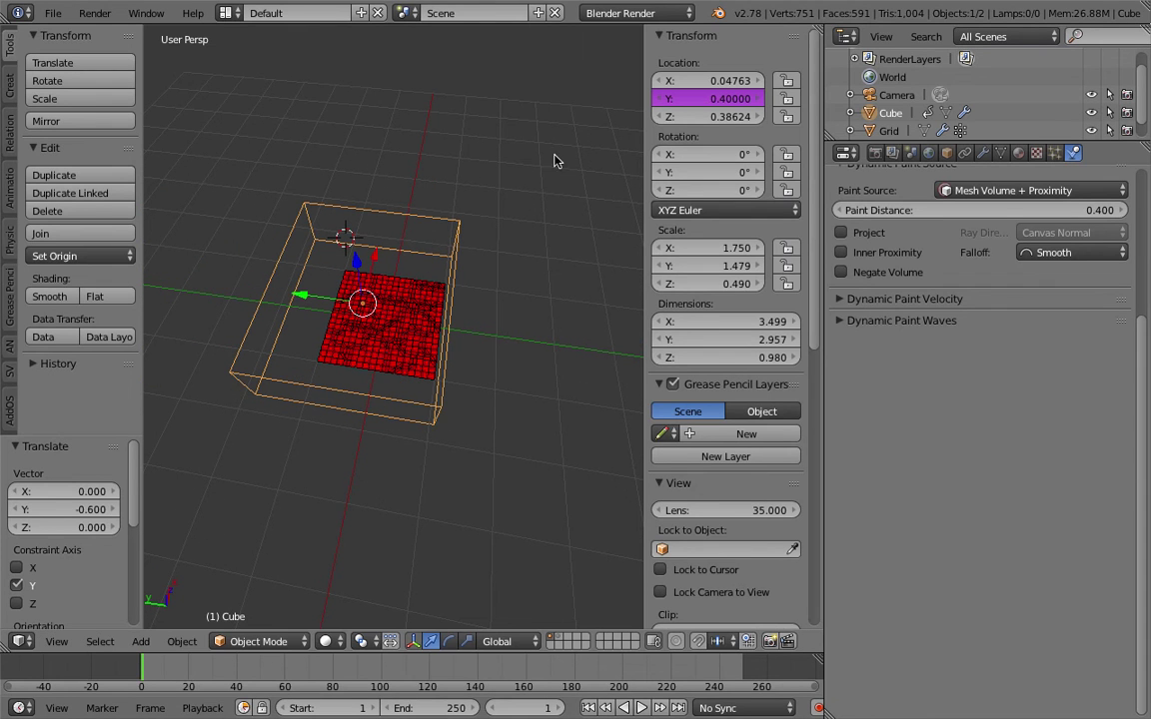
Add an offset of 10 to the cube's Y location driver, making the expression 10+frame * 0.4
left_click(661, 98)
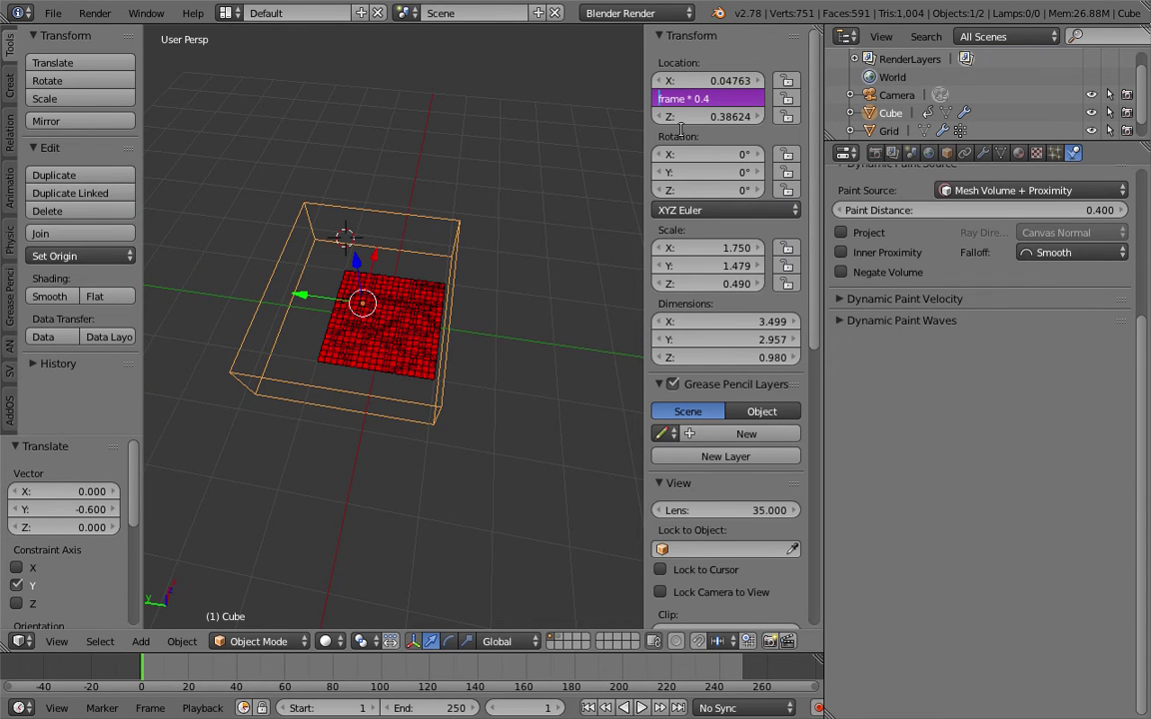
type("+")
type("10")
key("Return")
Replace the offset in the cube's Y location driver, making the expression 2 + frame * 0.4
left_click(685, 98)
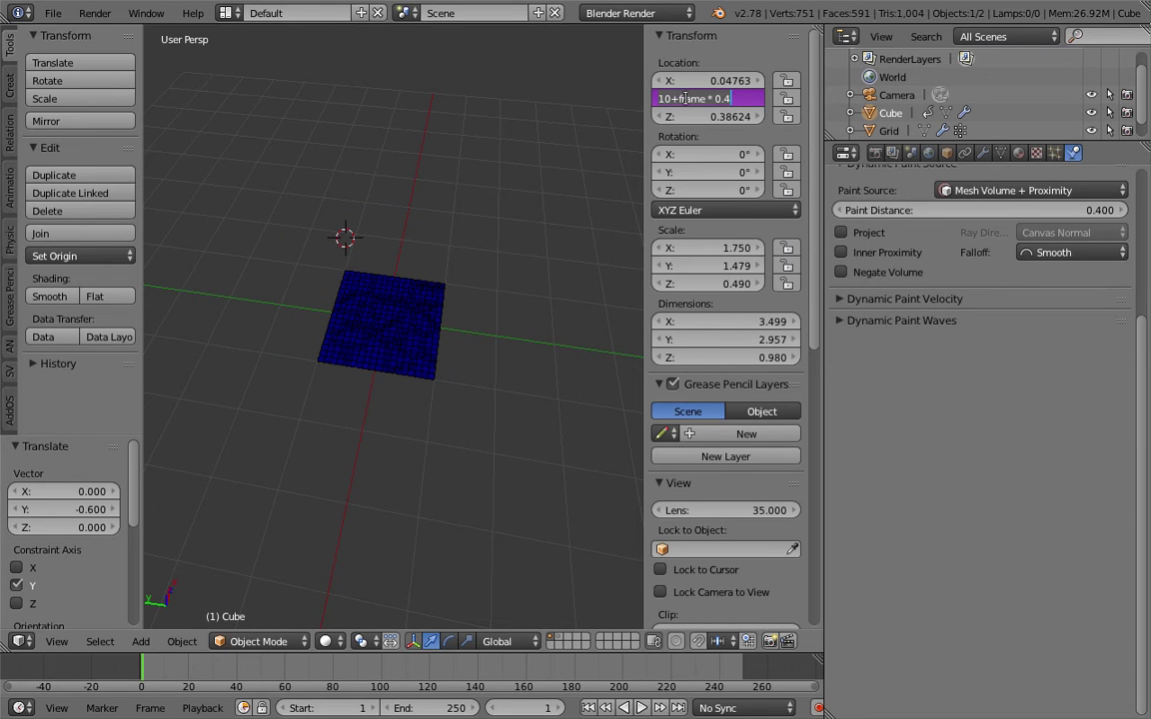
key("Right")
key("Left")
key("Left")
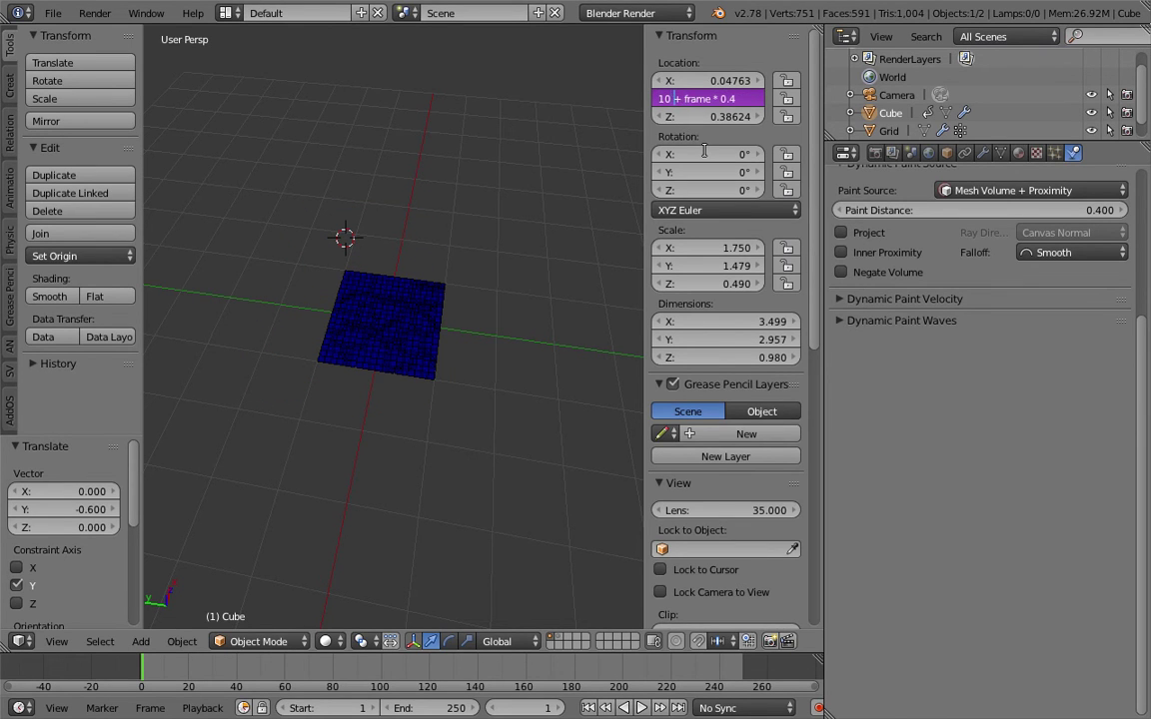
key("BackSpace")
key("BackSpace")
key("BackSpace")
type("2")
key("Return")
Make the Y location driver's offset negative, ending with the expression -1 + frame * 0.4, and save the file
left_click(673, 99)
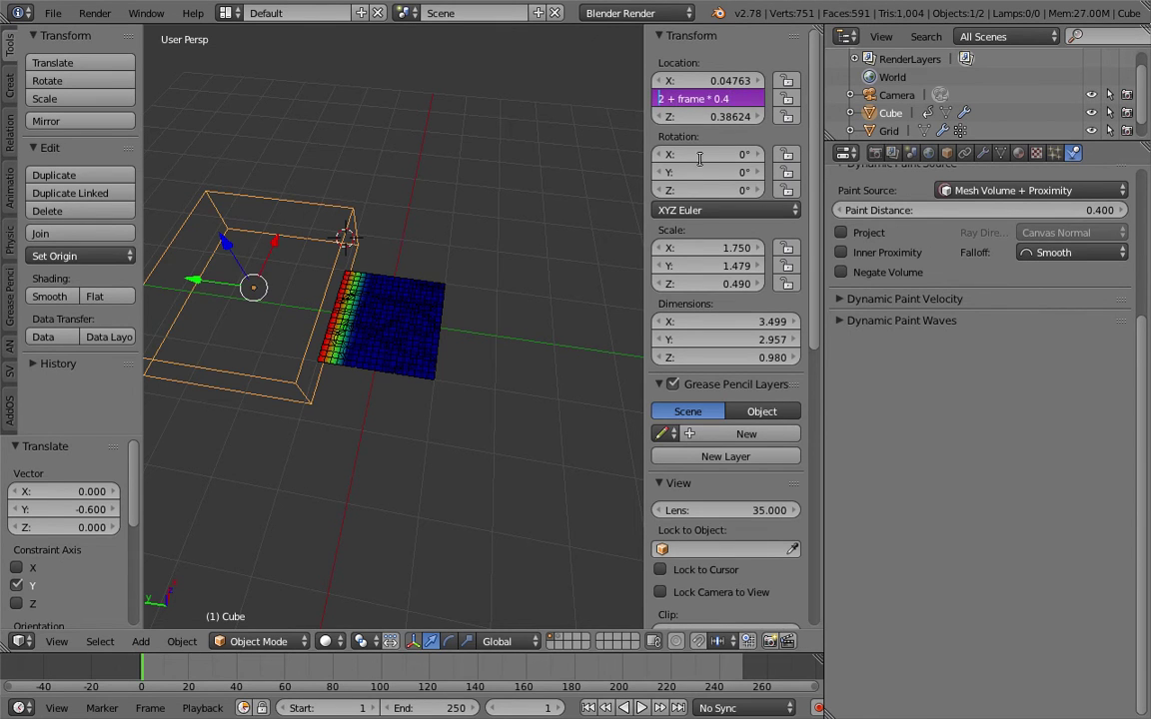
type("-")
key("Return")
left_click(676, 99)
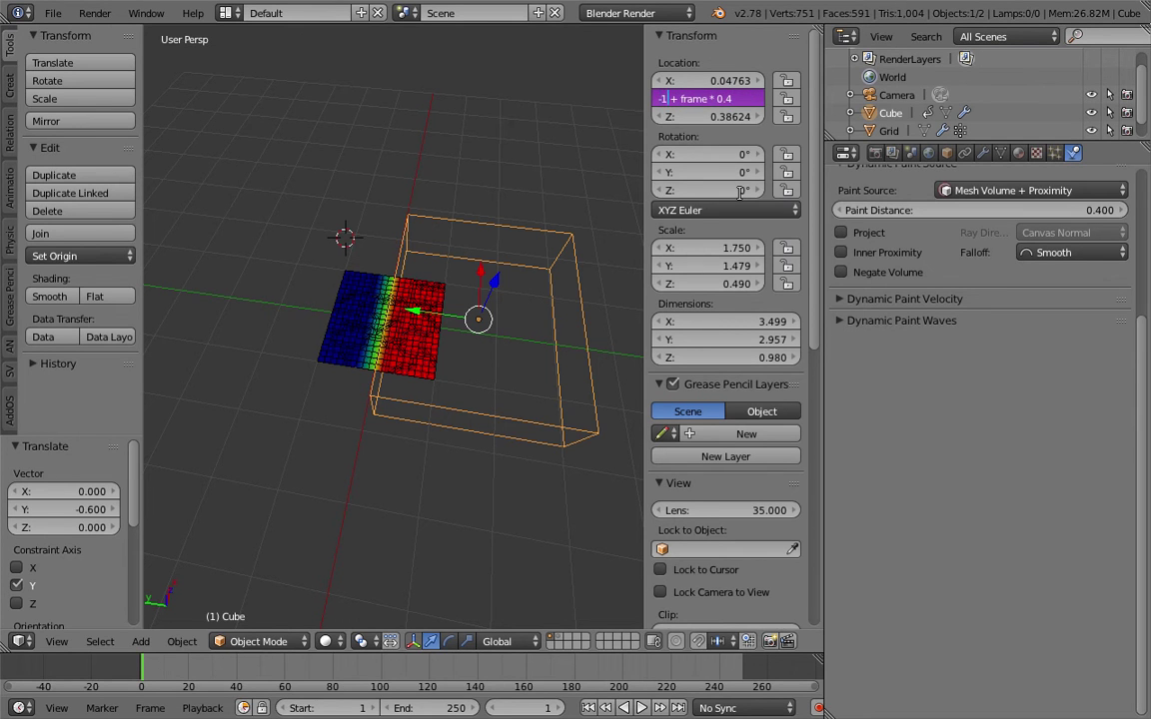
key("BackSpace")
type("1")
key("Return")
key("ctrl+s")
Play the animation with the offset cube for a few frames and return to the first frame
middle_click_drag(602, 503, 574, 510)
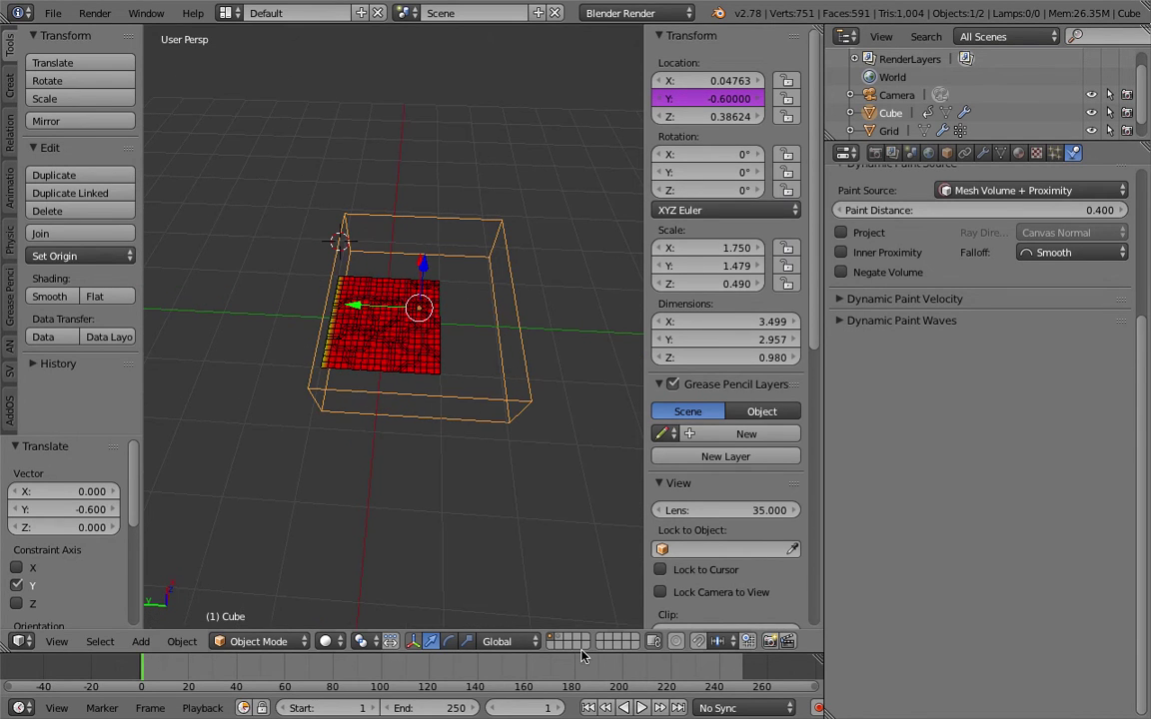
left_click(639, 709)
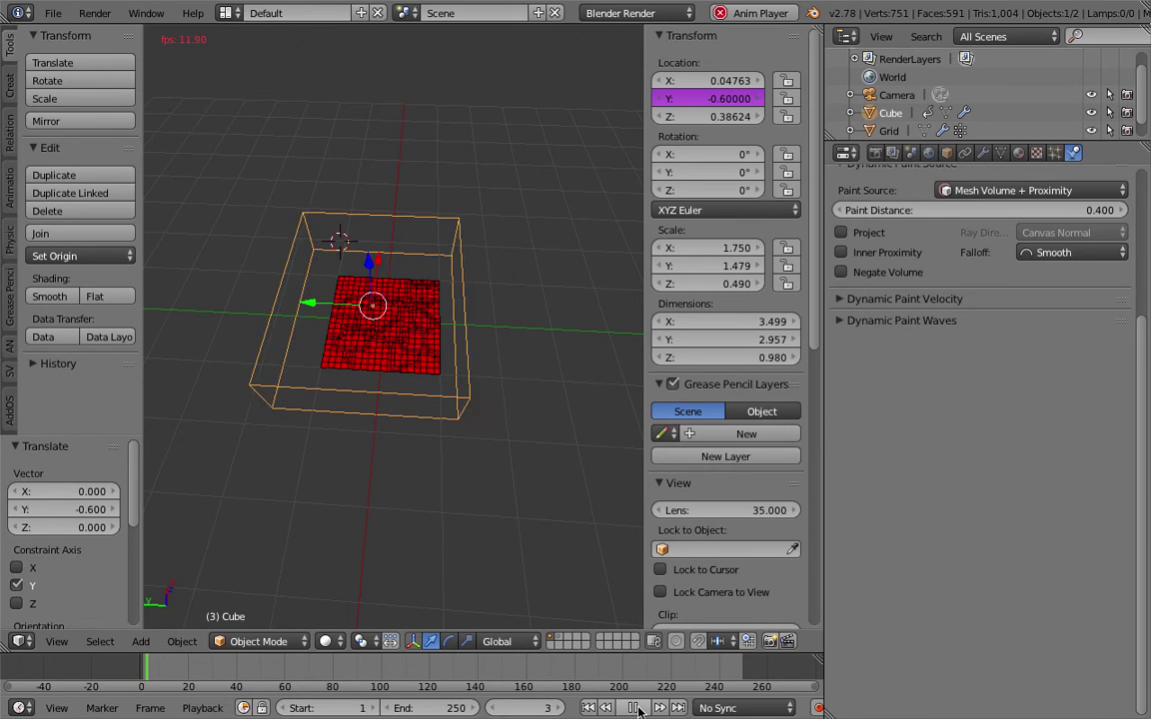
left_click(637, 708)
middle_click_drag(540, 419, 449, 381)
key("shift+Left")
Enable Fade on the grid's Dynamic Paint weight surface with a time of 250
right_click(416, 367)
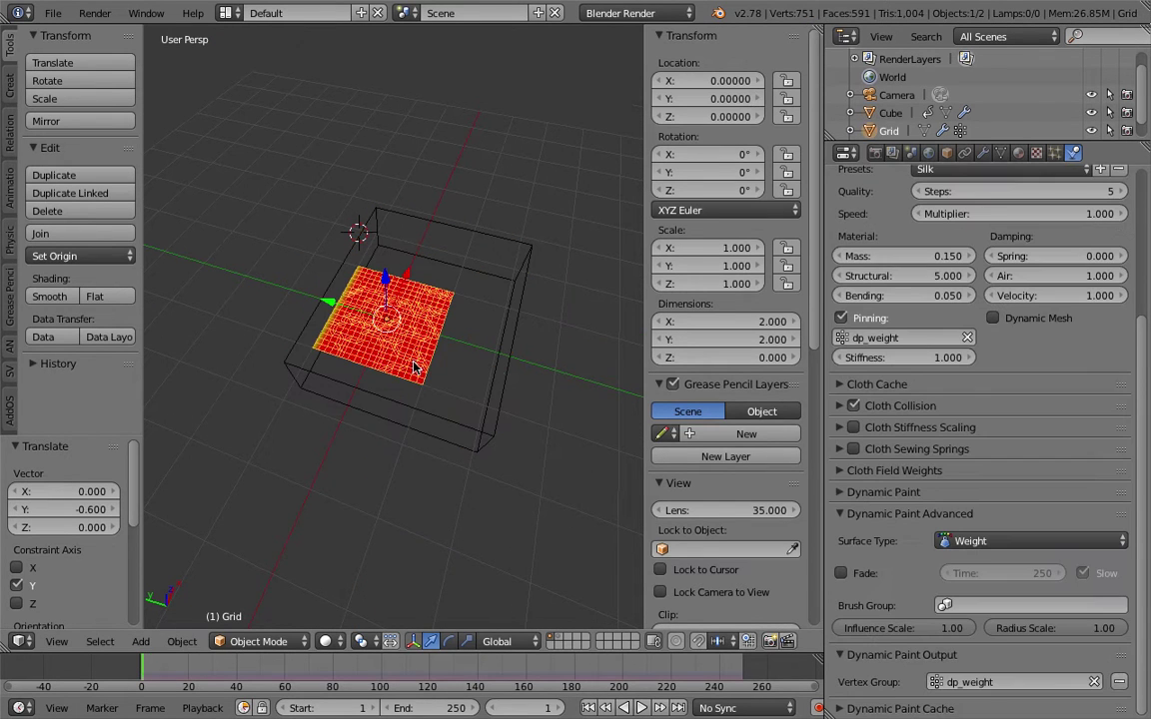
left_click(875, 576)
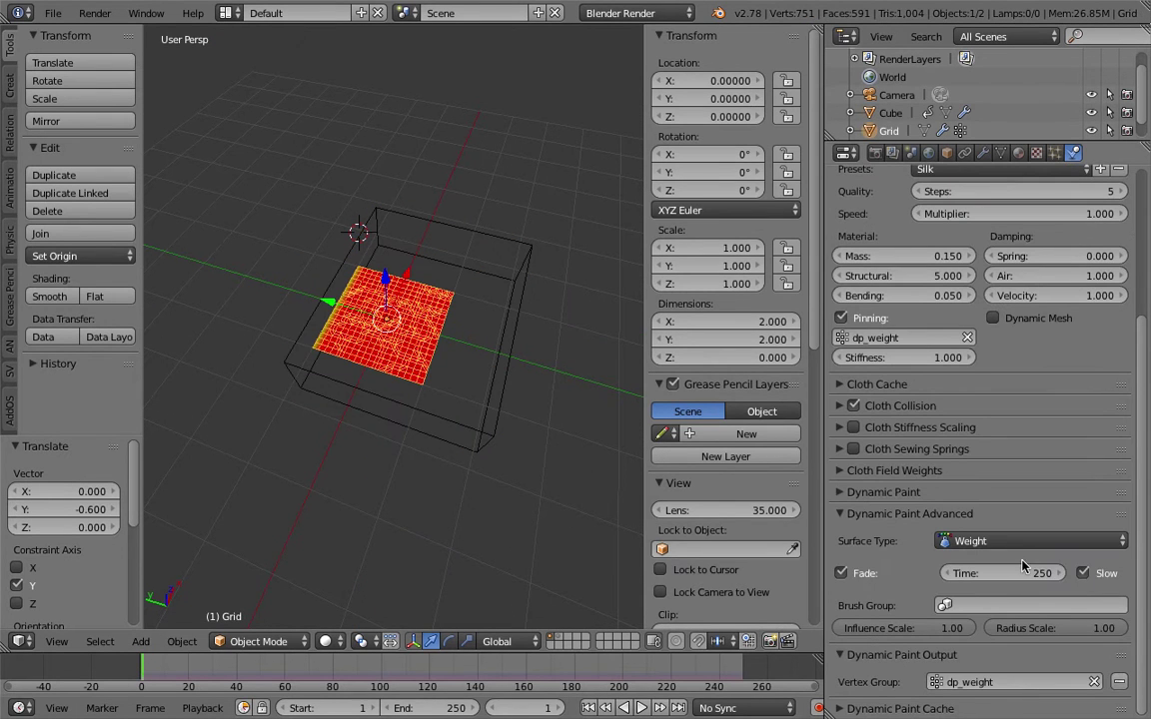
left_click(1019, 573)
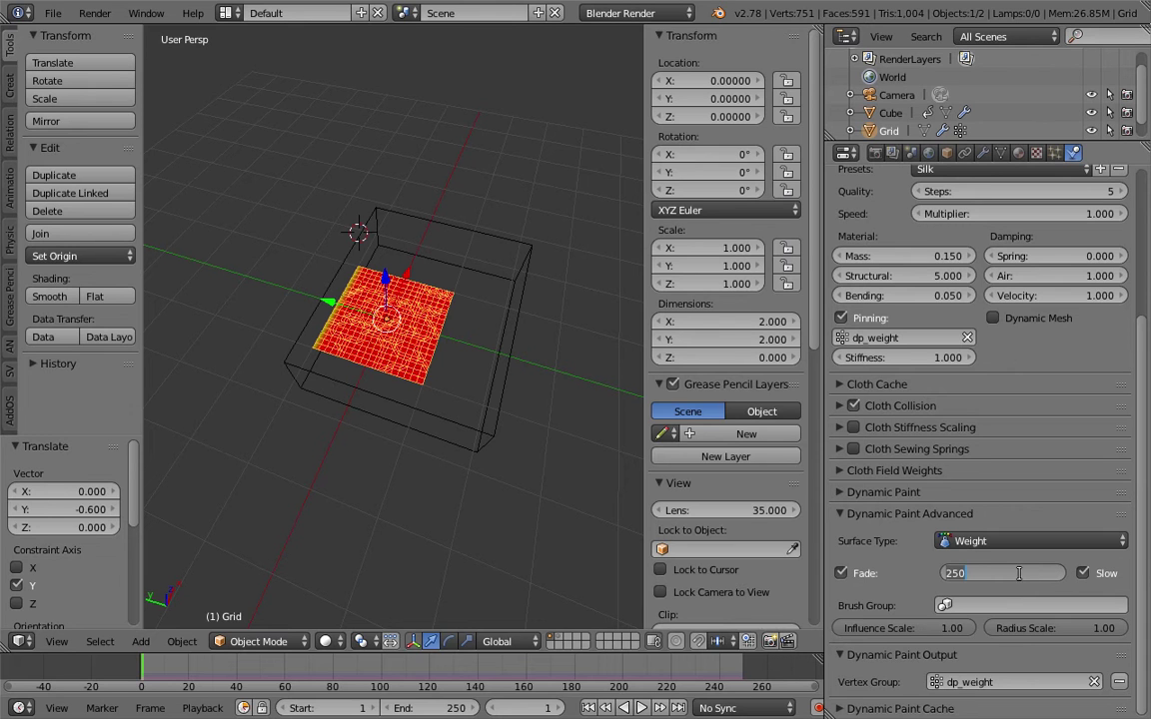
key("Return")
Hide the transform properties and the tool shelf to enlarge the viewport around the grid
mouse_move(495, 345)
middle_mouse_down()
mouse_move(476, 337)
mouse_move(500, 332)
middle_mouse_up()
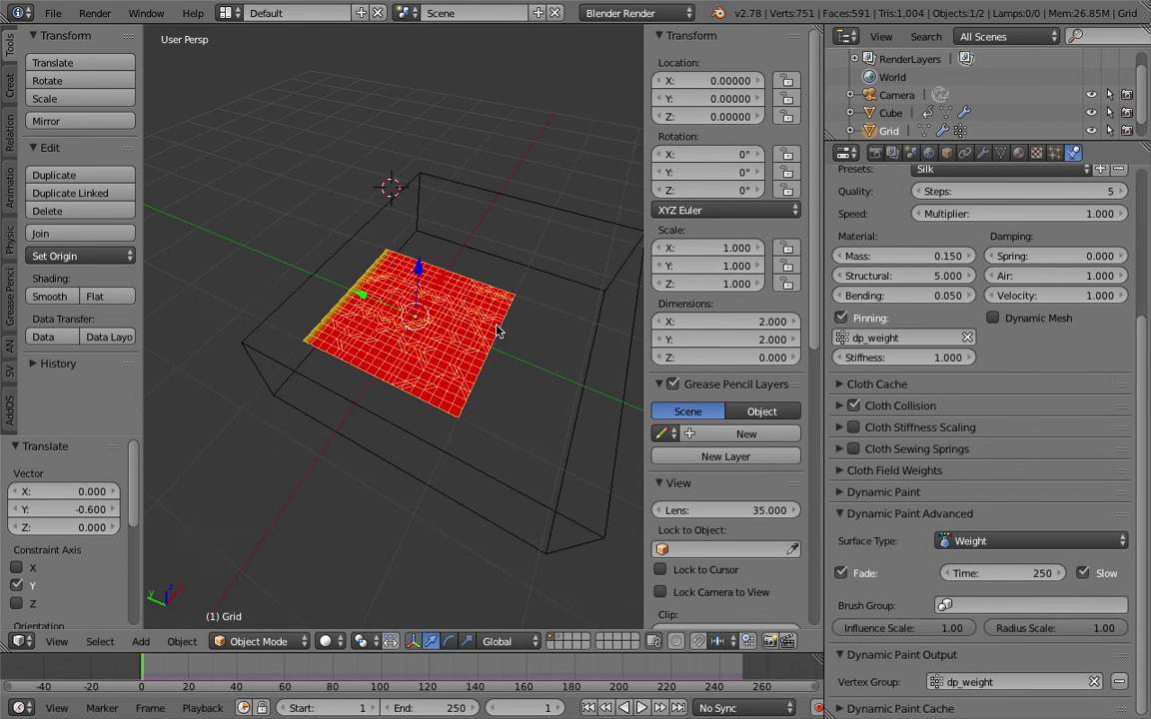
key("n")
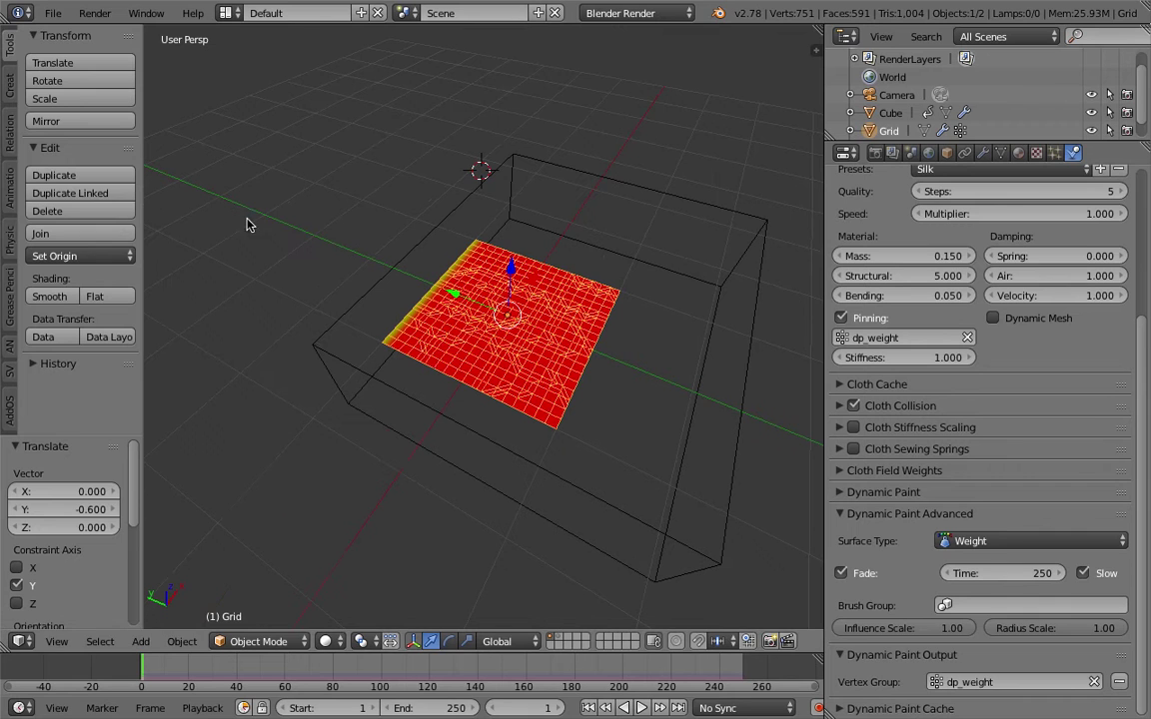
key("t")
middle_click_drag(323, 267, 364, 273)
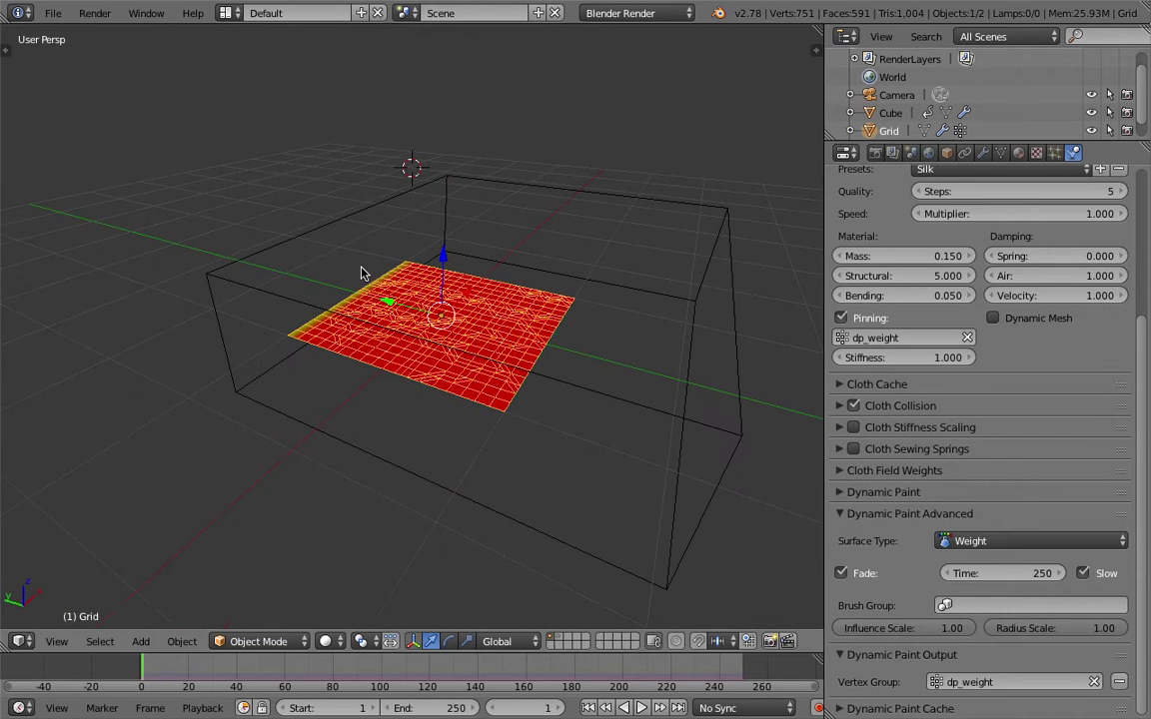
Play the grid's cloth simulation to frame 12, inspect the surface up close, and save the file
left_click(637, 708)
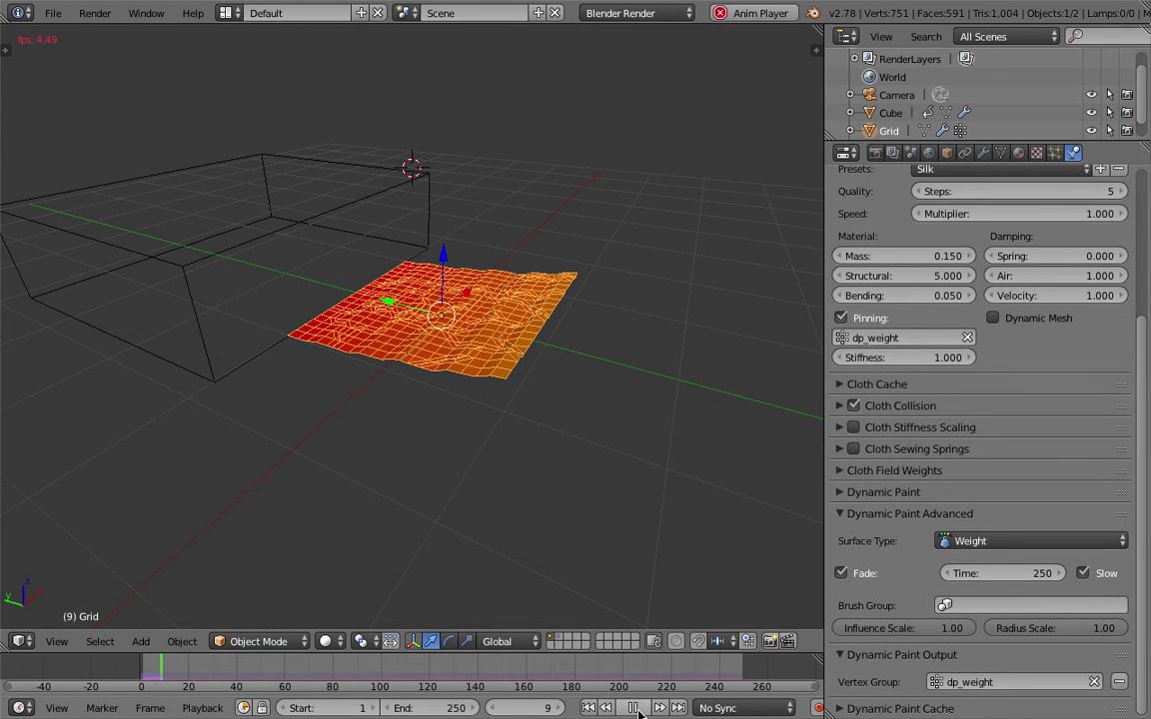
left_click(633, 707)
middle_click_drag(586, 611, 424, 373)
middle_click_drag(543, 296, 489, 311)
key("ctrl+s")
left_click(488, 311)
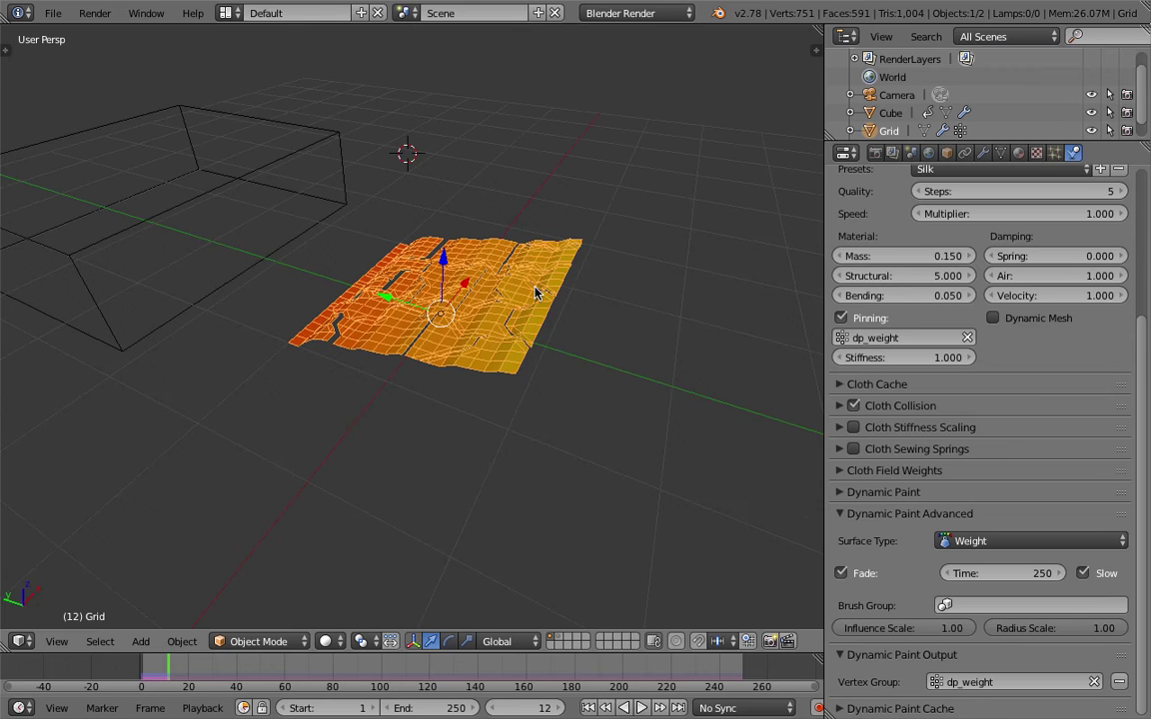
Add a Turbulence force field, place it above the grid, and save the file
key("shift+a")
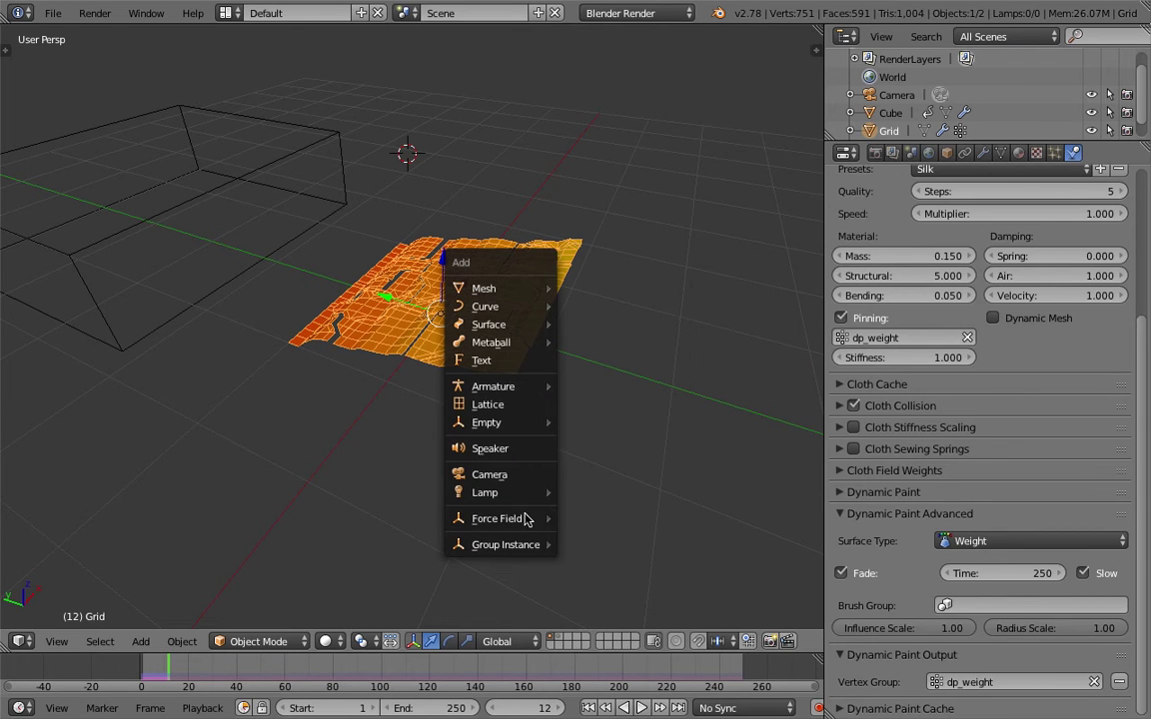
mouse_move(527, 519)
left_click(600, 478)
middle_click_drag(599, 478, 465, 360)
key("g")
left_click(566, 303)
key("ctrl+s")
left_click(565, 303)
Set the turbulence field's strength to 15.4, flow to 5.7 and noise to 3.7
scroll(1011, 250, "up", 5)
left_click_drag(954, 339, 929, 363)
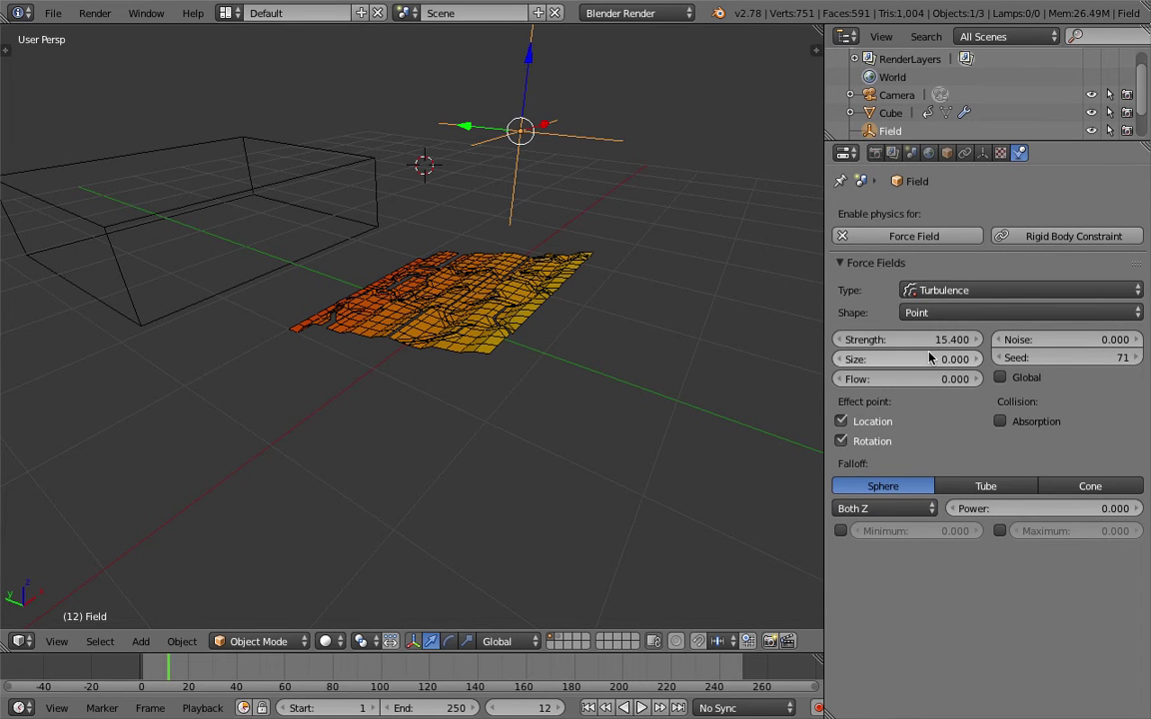
left_click_drag(1067, 339, 1119, 340)
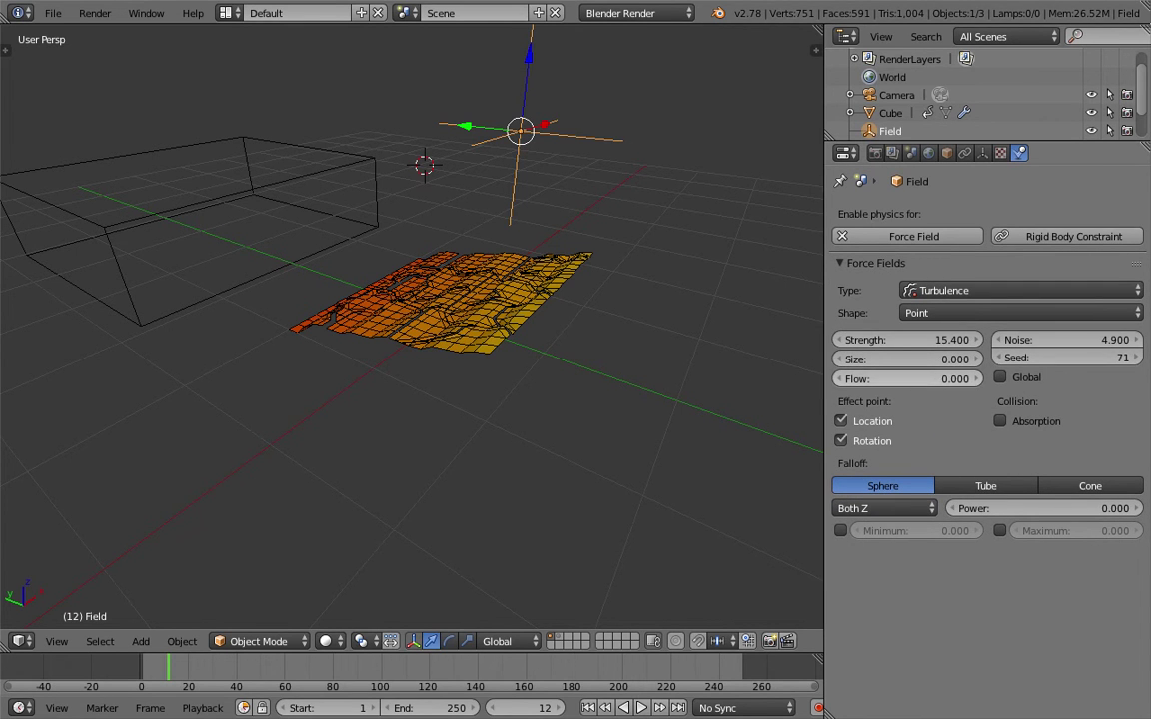
left_click_drag(842, 378, 889, 378)
left_click_drag(1067, 340, 1034, 339)
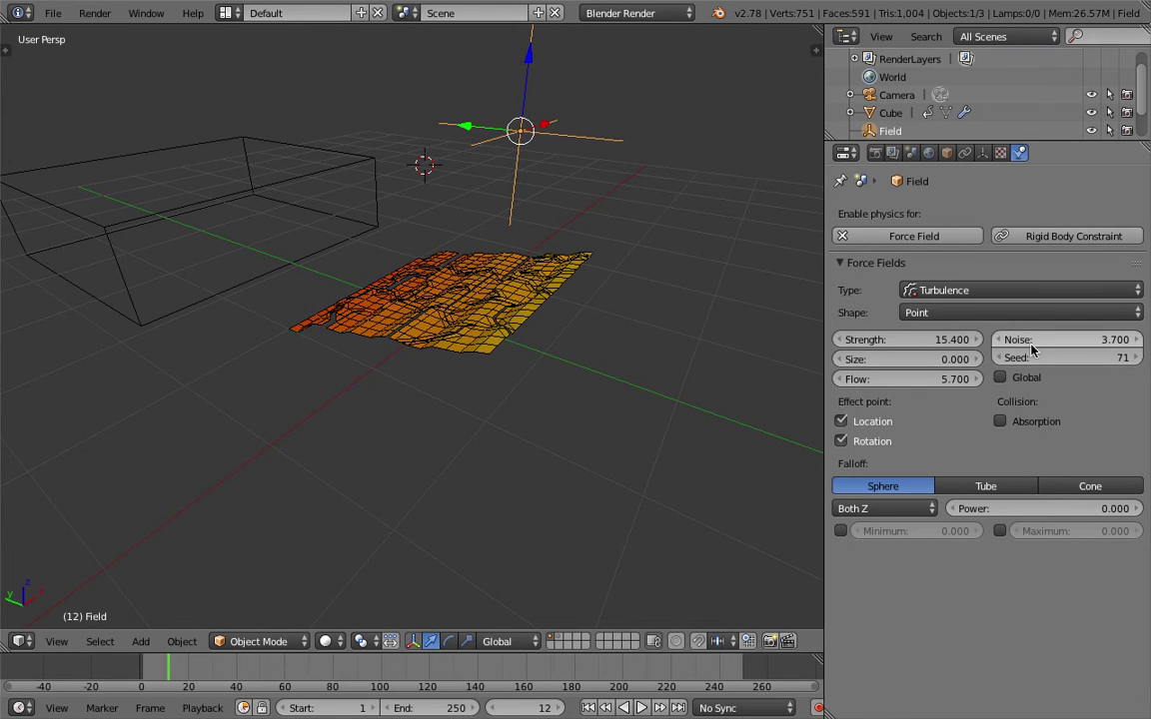
Move the turbulence field so it hovers above one side edge of the grid
middle_click_drag(500, 299, 554, 348)
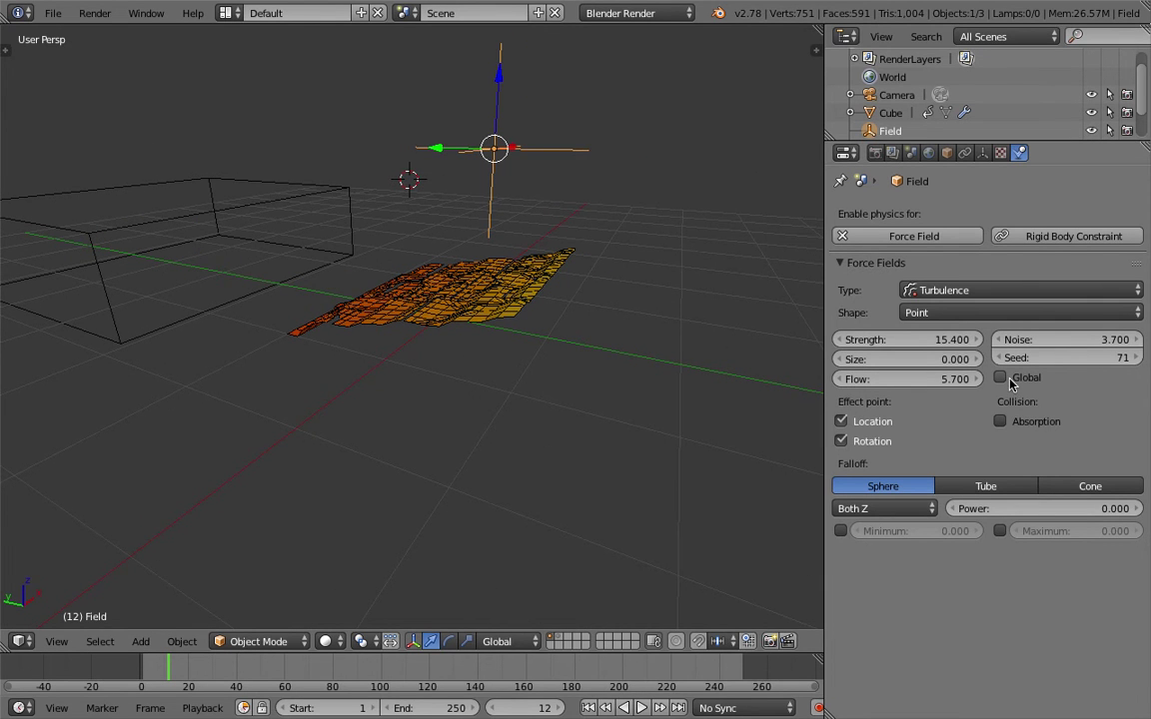
middle_click_drag(581, 275, 470, 250)
key("g")
left_click(377, 309)
middle_click_drag(378, 308, 639, 479)
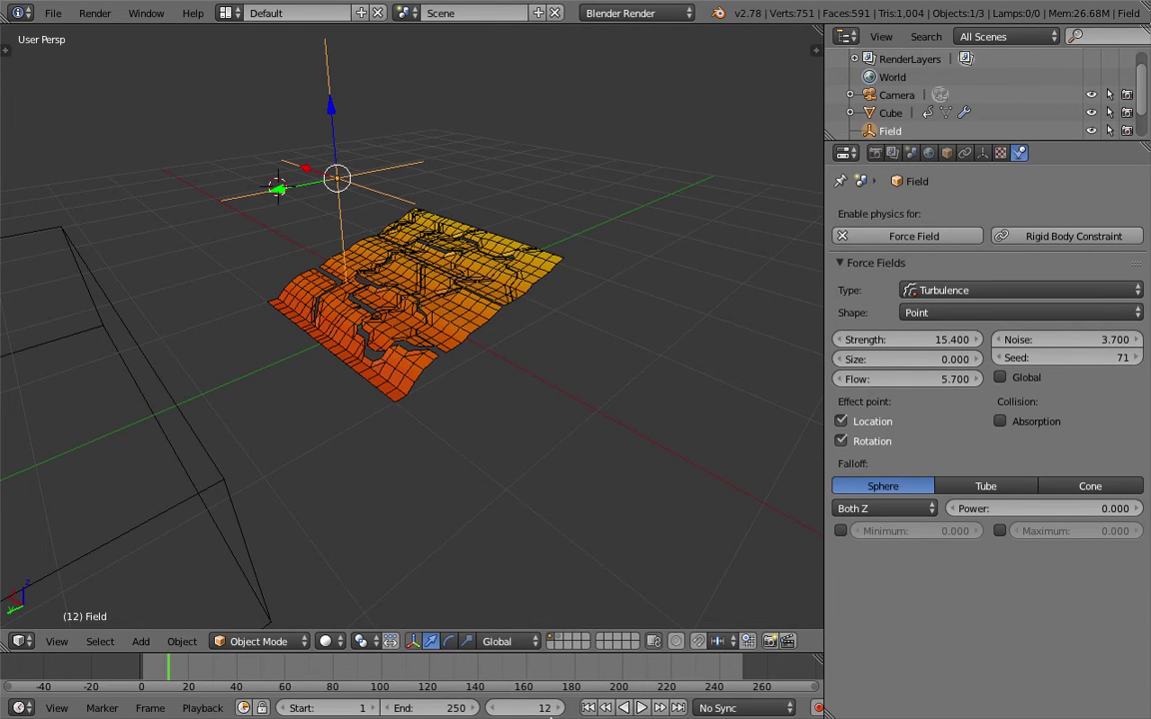
Replay the cloth simulation from frame 1 to frame 10 and inspect the surface from above
left_click(588, 708)
left_click(641, 708)
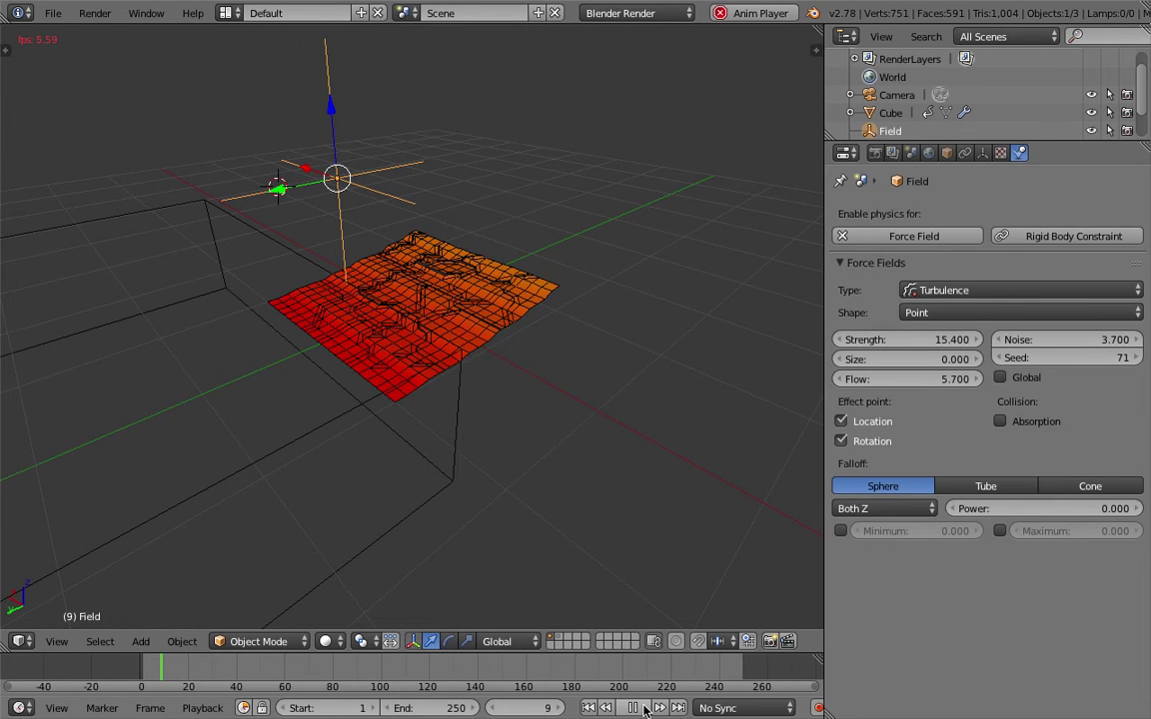
left_click(634, 708)
middle_click_drag(530, 414, 499, 469)
Make the turbulence field Global, set strength to 23.9, size to 5.9 and noise to 4.6, and save the file
left_click(1029, 380)
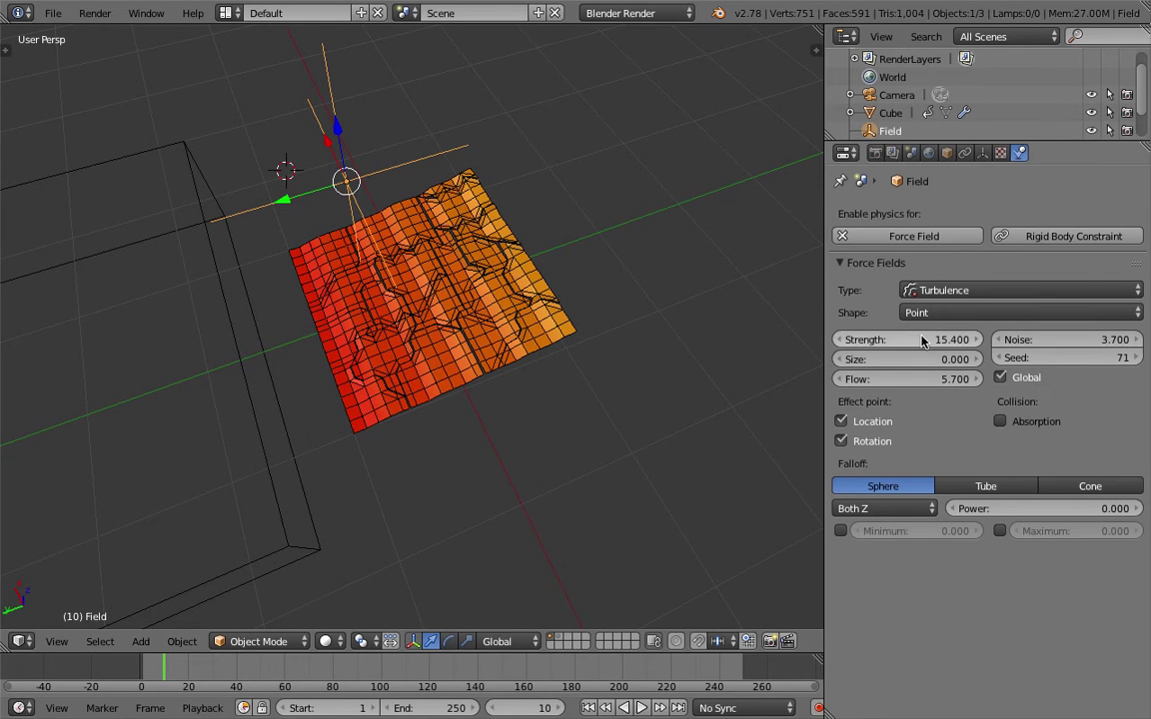
left_click_drag(861, 368, 920, 367)
key("ctrl+s")
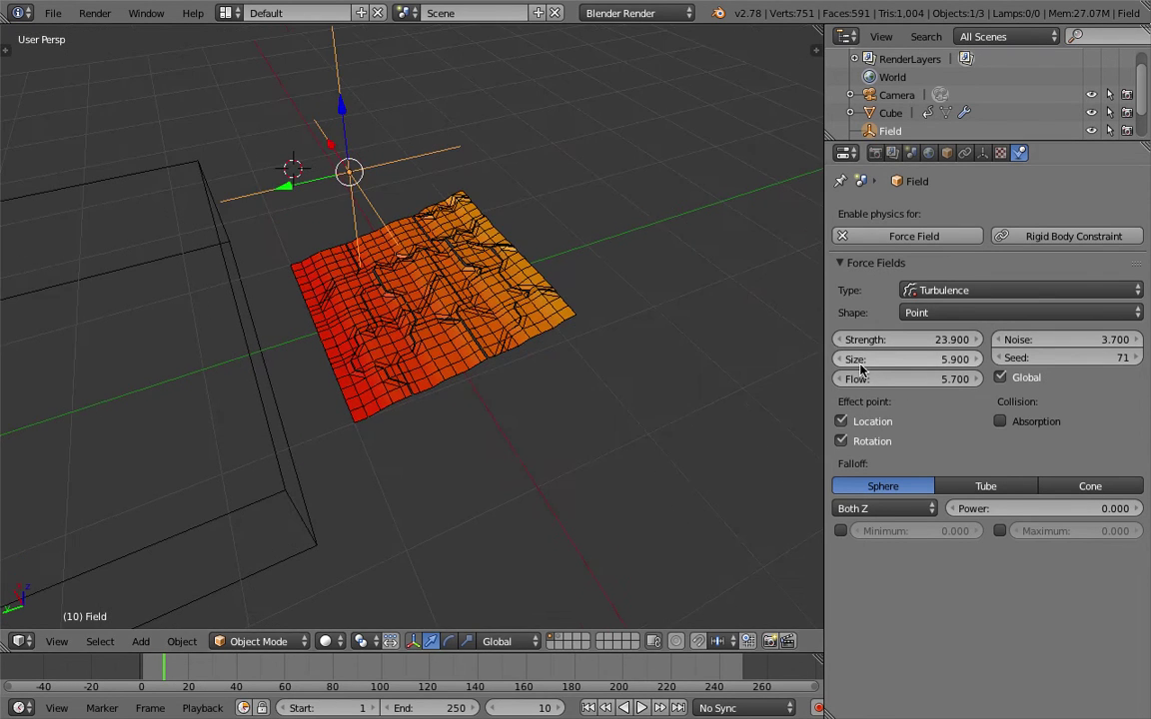
left_click_drag(997, 340, 1011, 340)
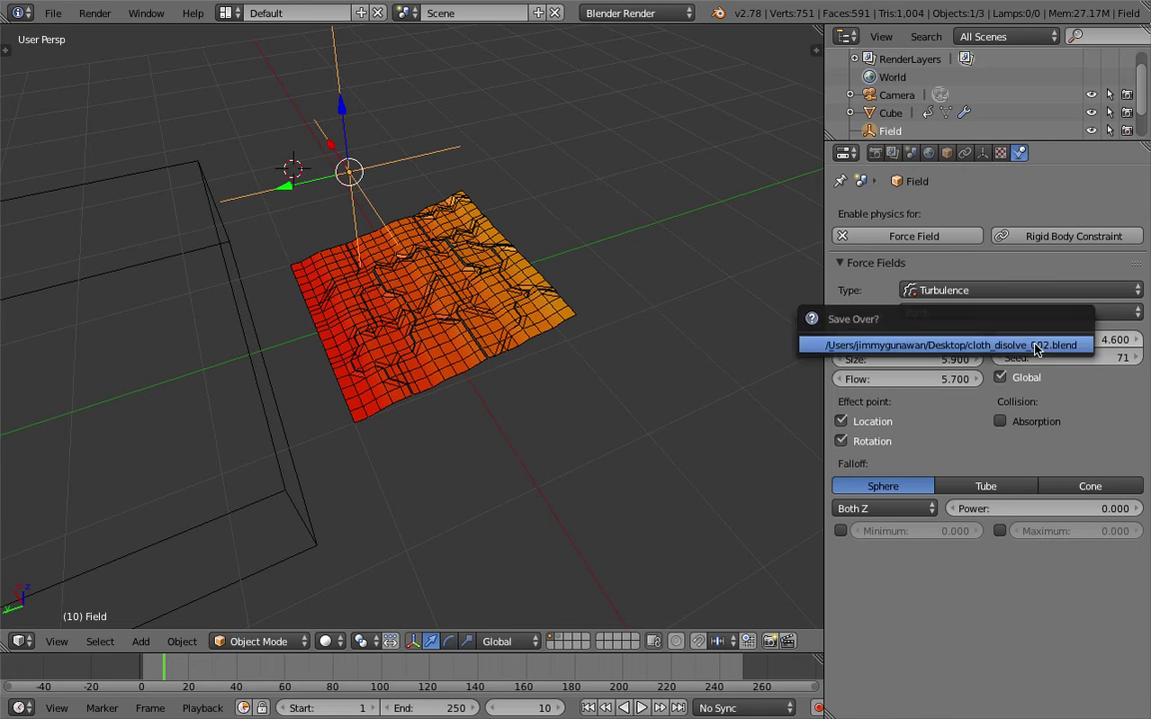
Replay the simulation from the start to frame 11 and inspect the rippled surface from another angle
key("shift+Left")
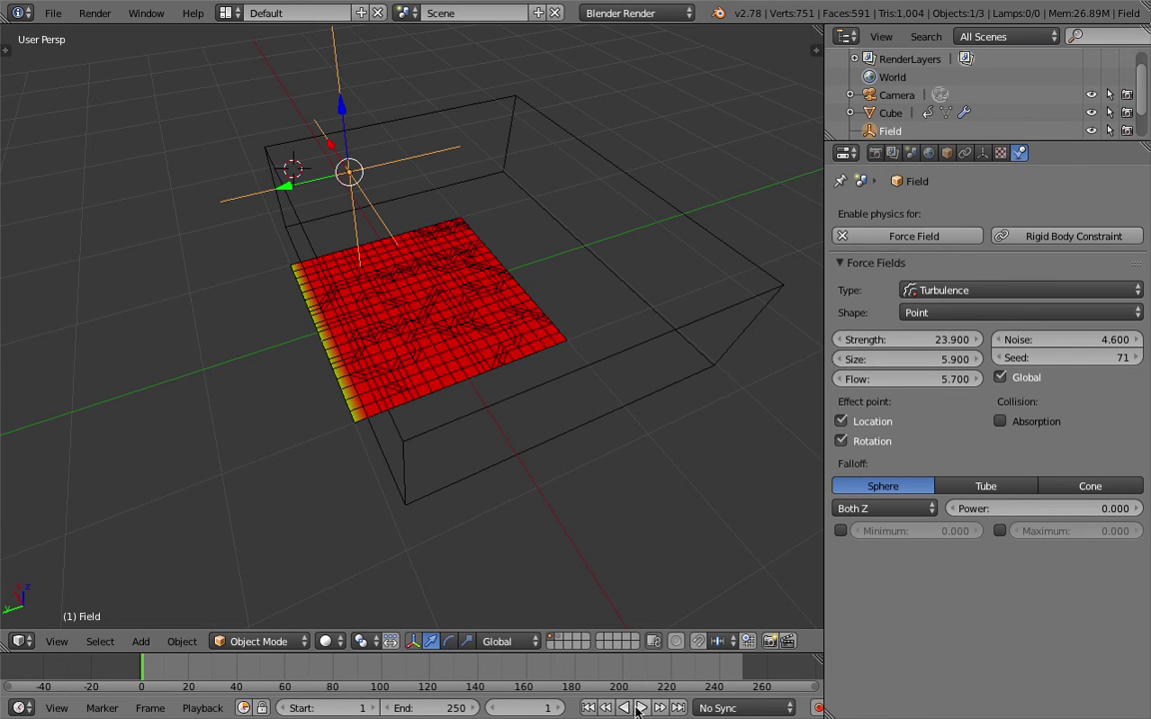
left_click(642, 708)
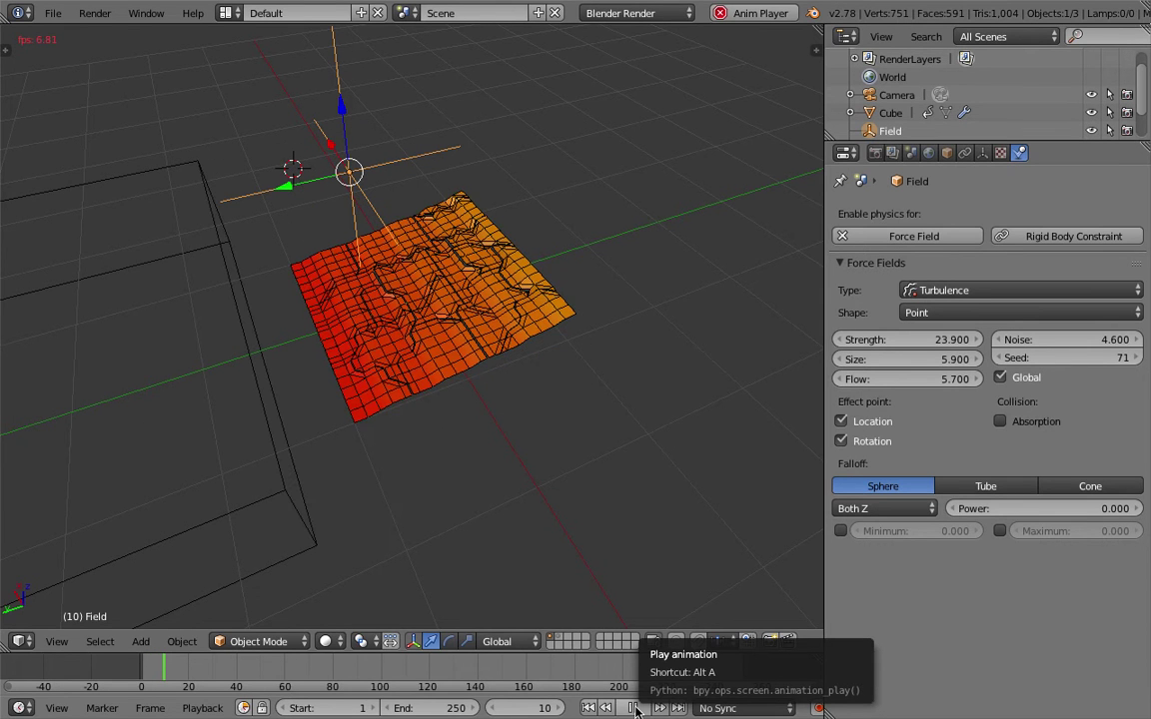
left_click(636, 709)
middle_click_drag(522, 488, 513, 351)
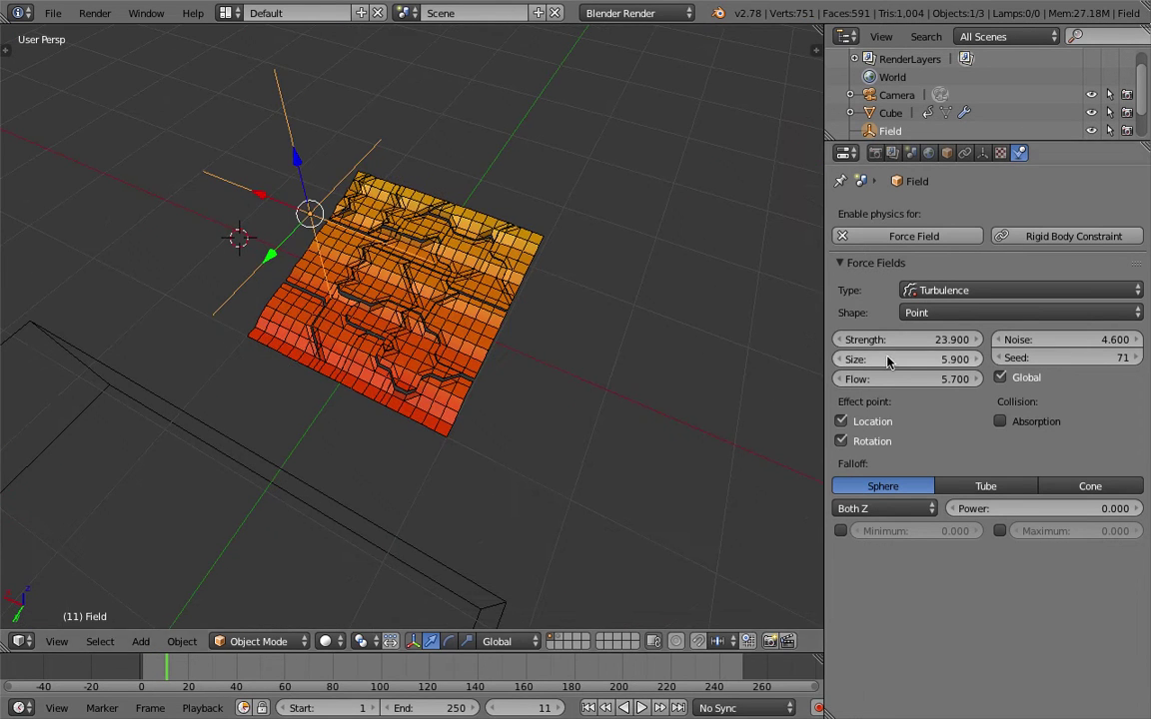
Raise the turbulence field's strength to 106.6, turn off Global, and save the file
left_click_drag(844, 340, 1079, 339)
left_click(1004, 379)
middle_click_drag(744, 371, 609, 311)
middle_click_drag(639, 357, 585, 311)
key("ctrl+s")
left_click(585, 310)
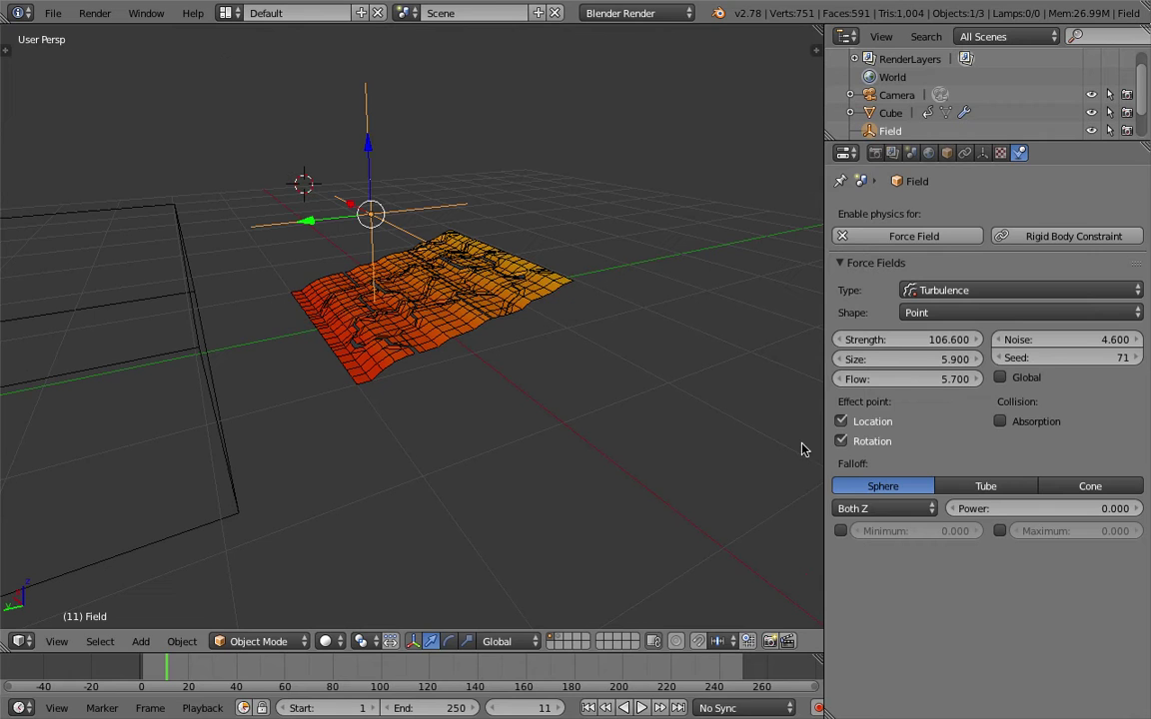
Select the grid, review its cloth settings, and set the pinning stiffness to 0.7
right_click(504, 301)
scroll(1087, 483, "down", 3)
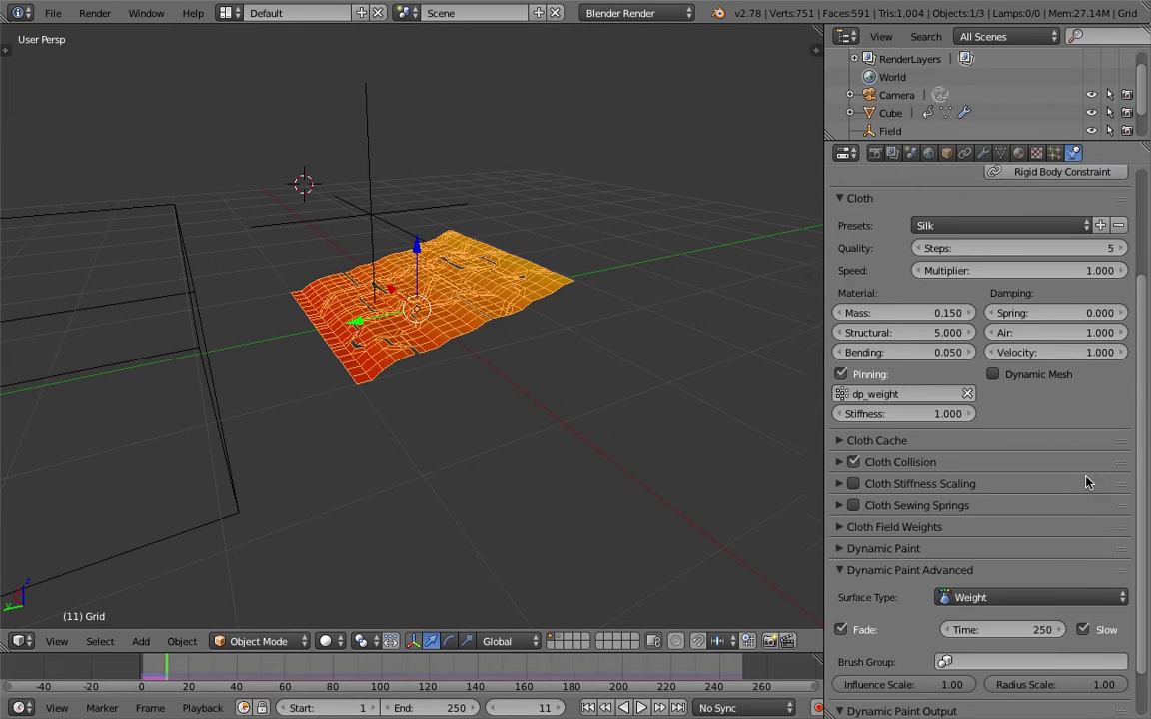
scroll(1087, 482, "down", 2)
left_click(899, 491)
left_click(899, 492)
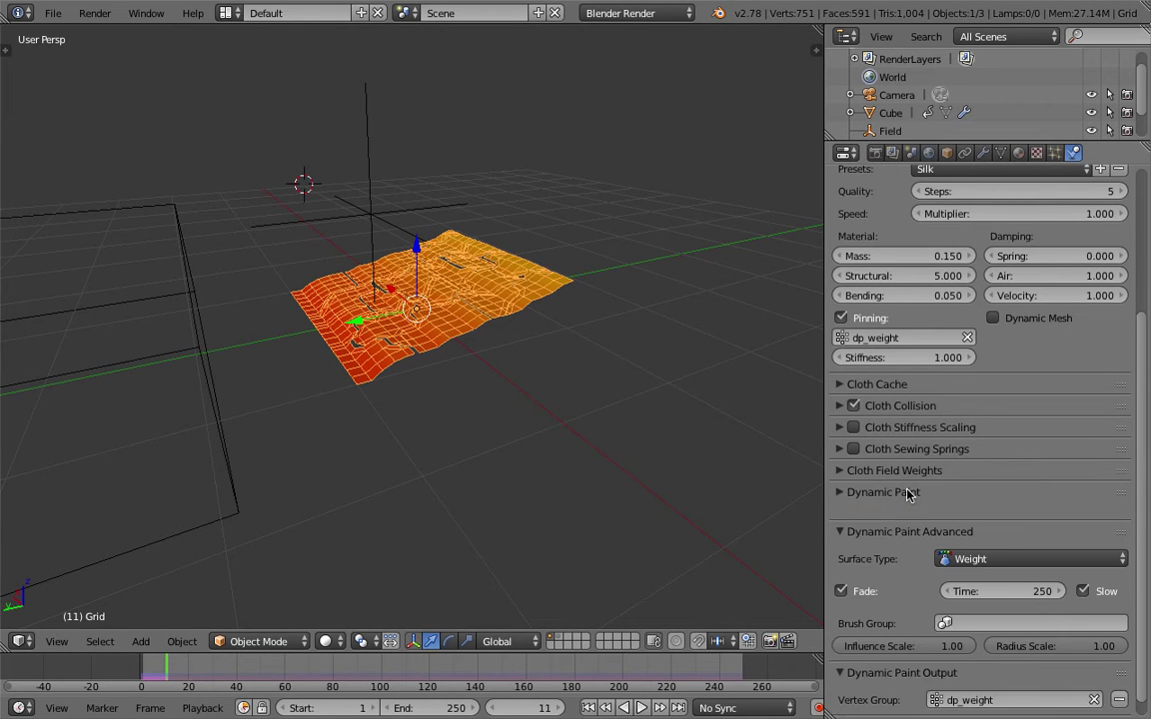
scroll(883, 292, "up", 5)
scroll(884, 291, "up", 1)
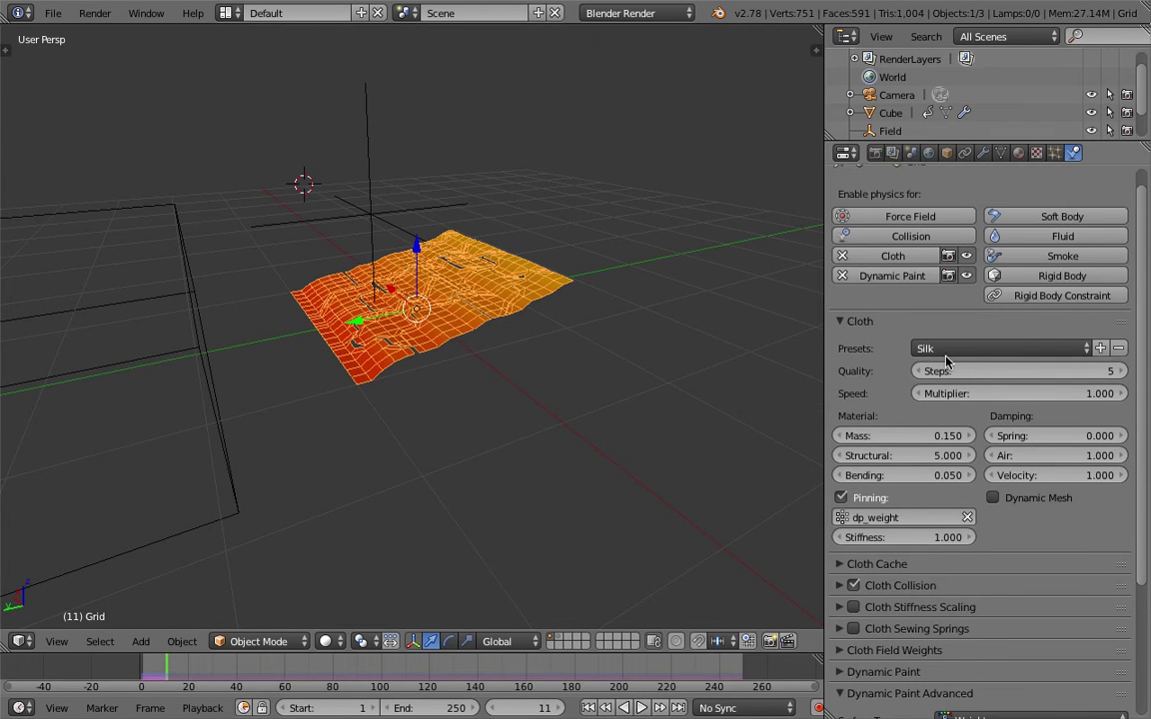
scroll(999, 404, "down", 1)
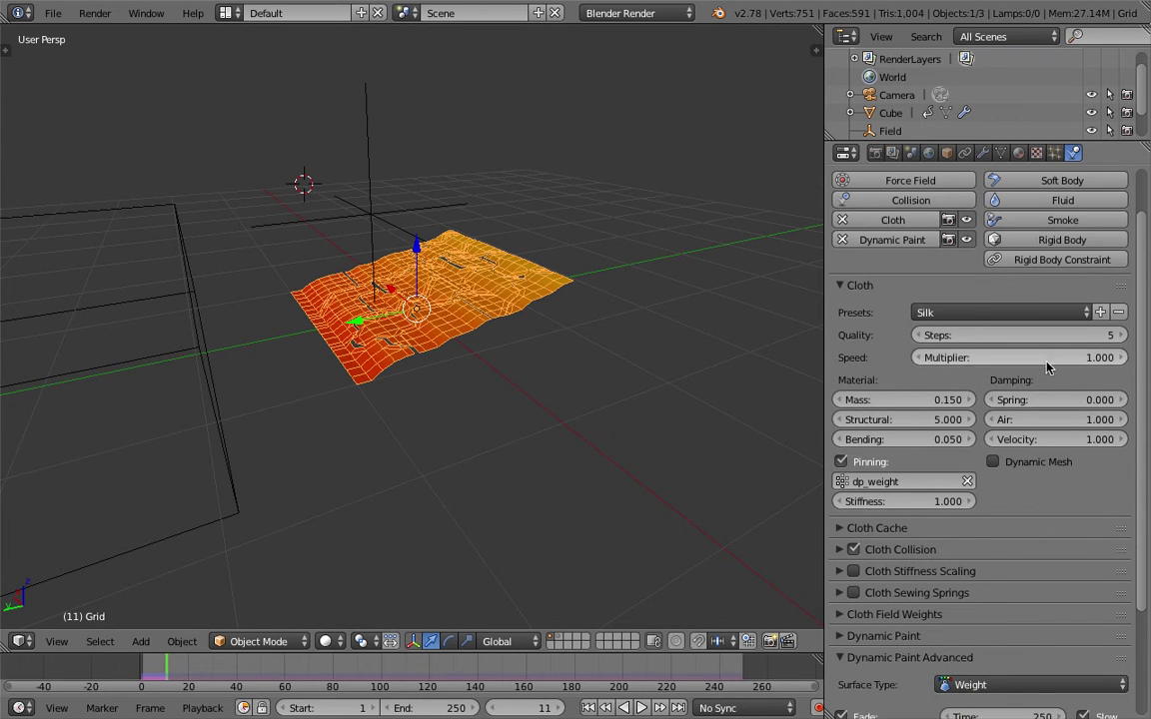
scroll(1049, 469, "down", 2)
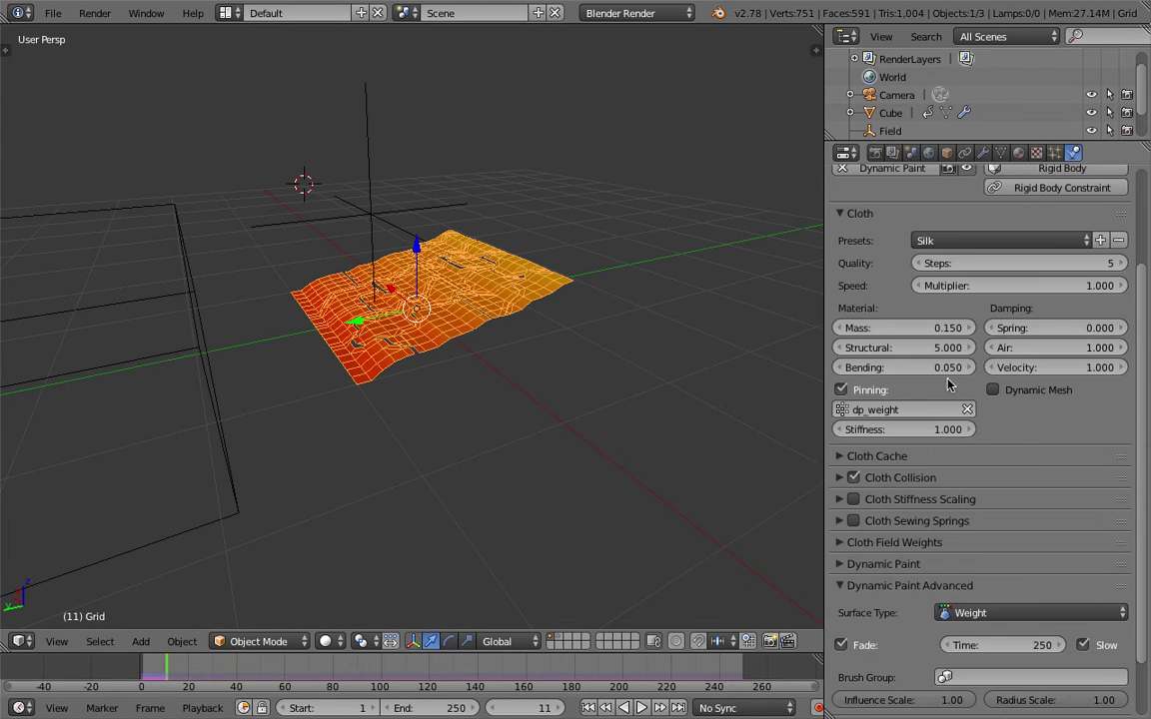
scroll(978, 434, "down", 2)
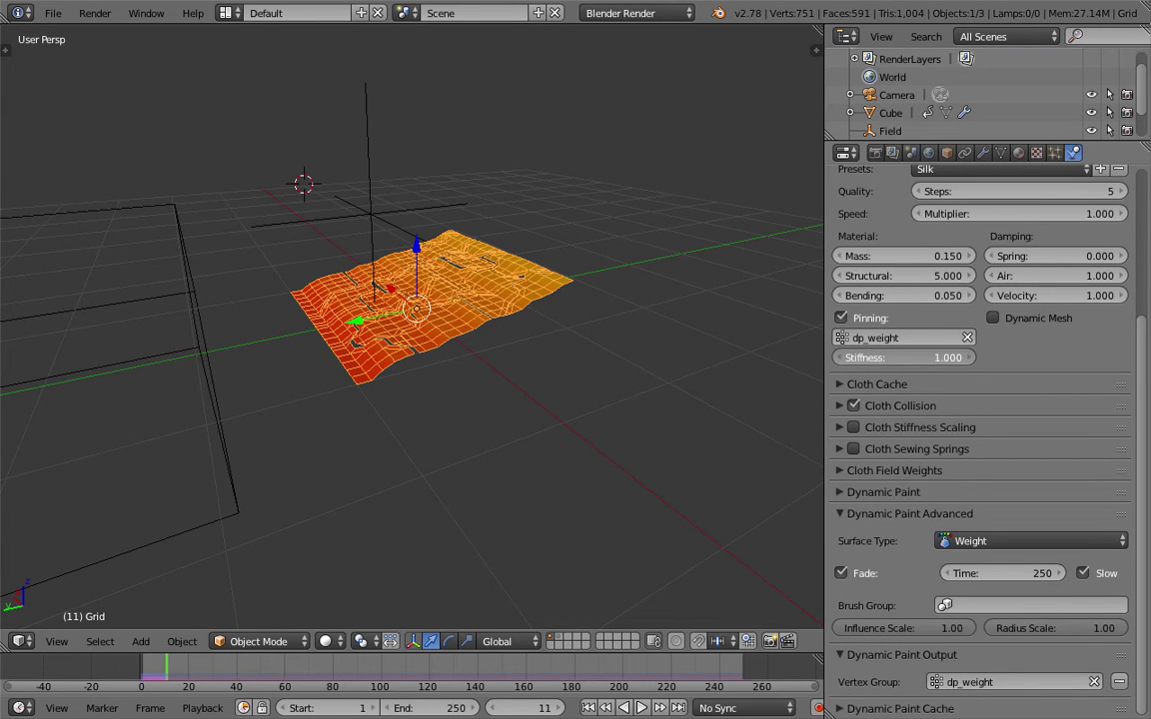
left_click(954, 384)
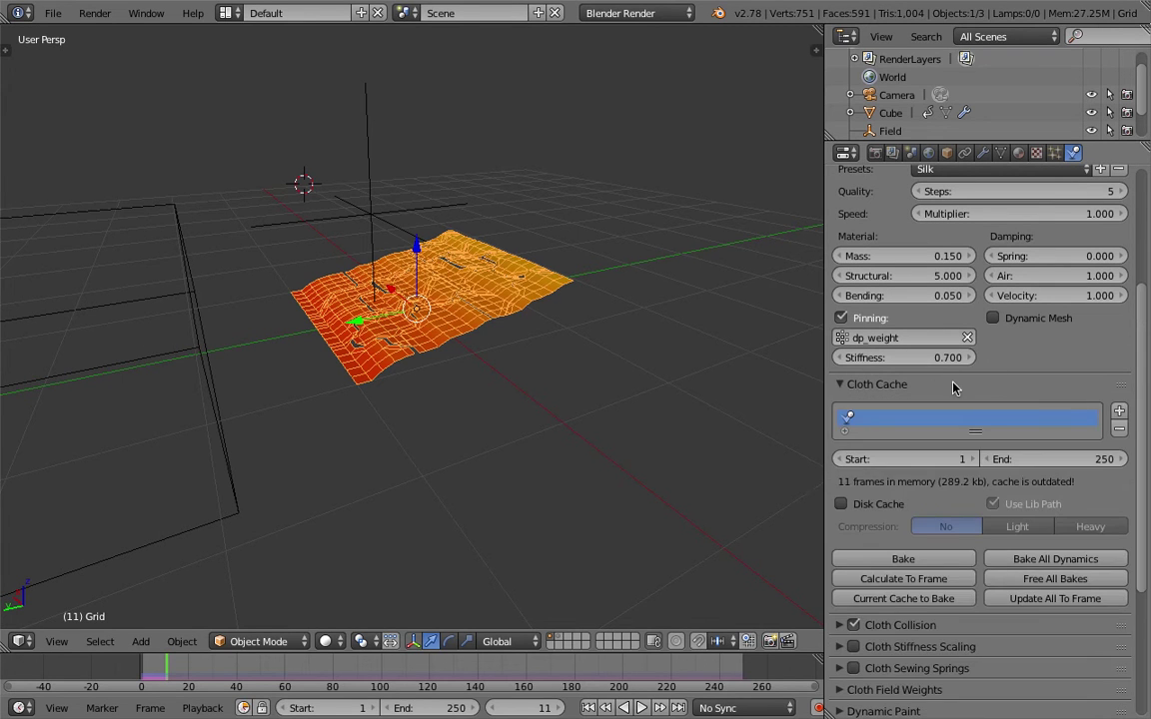
left_click(954, 385)
Save the file, return to frame 1, and set gravity in the grid's cloth field weights to 0
left_click(969, 427)
left_click(969, 427)
left_click(894, 471)
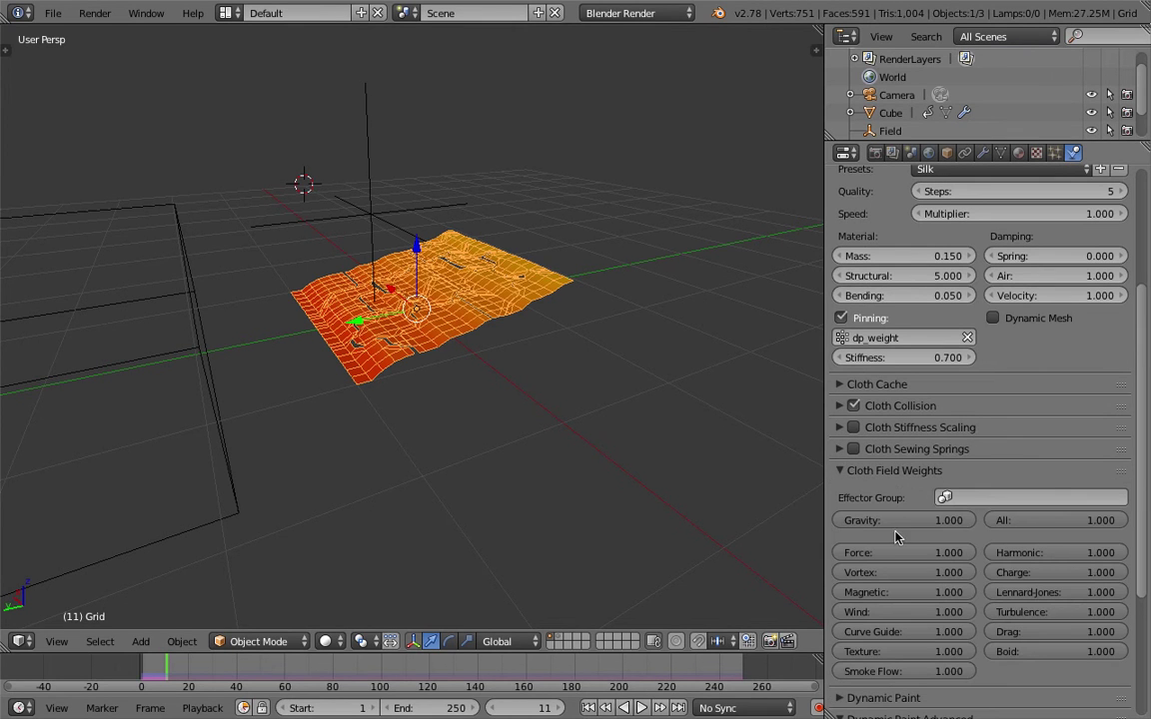
middle_click_drag(693, 441, 676, 449)
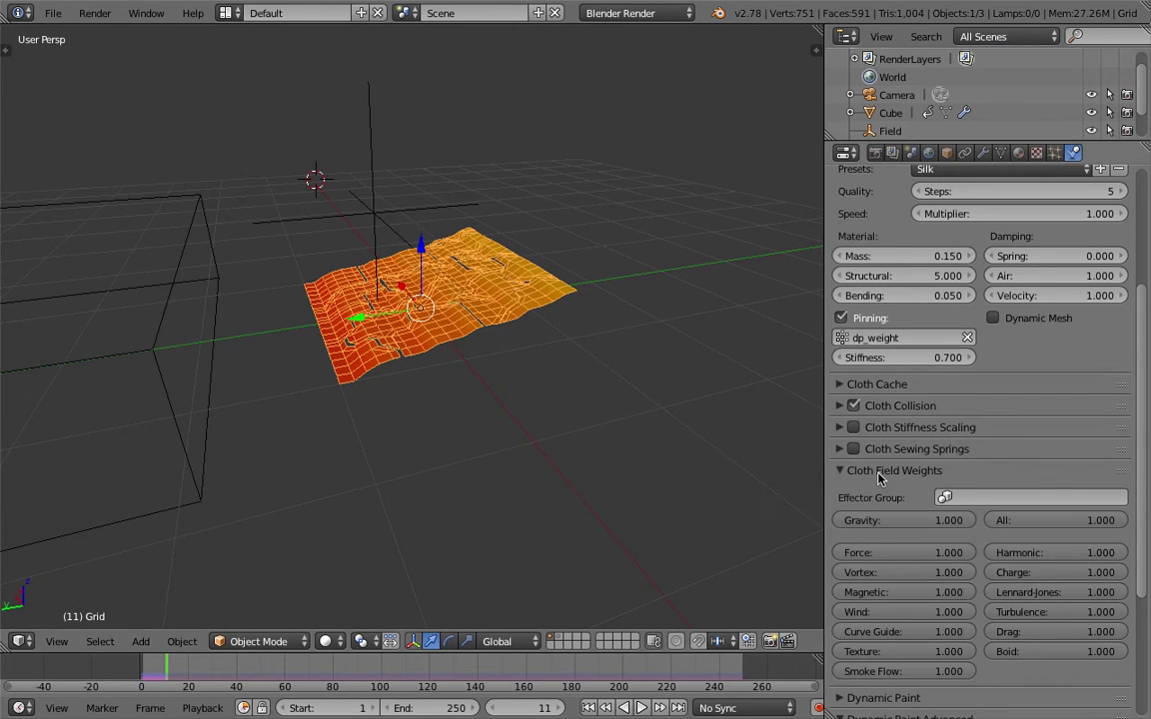
scroll(1147, 416, "down", 5)
left_click_drag(904, 326, 897, 326)
key("ctrl+s")
left_click(534, 380)
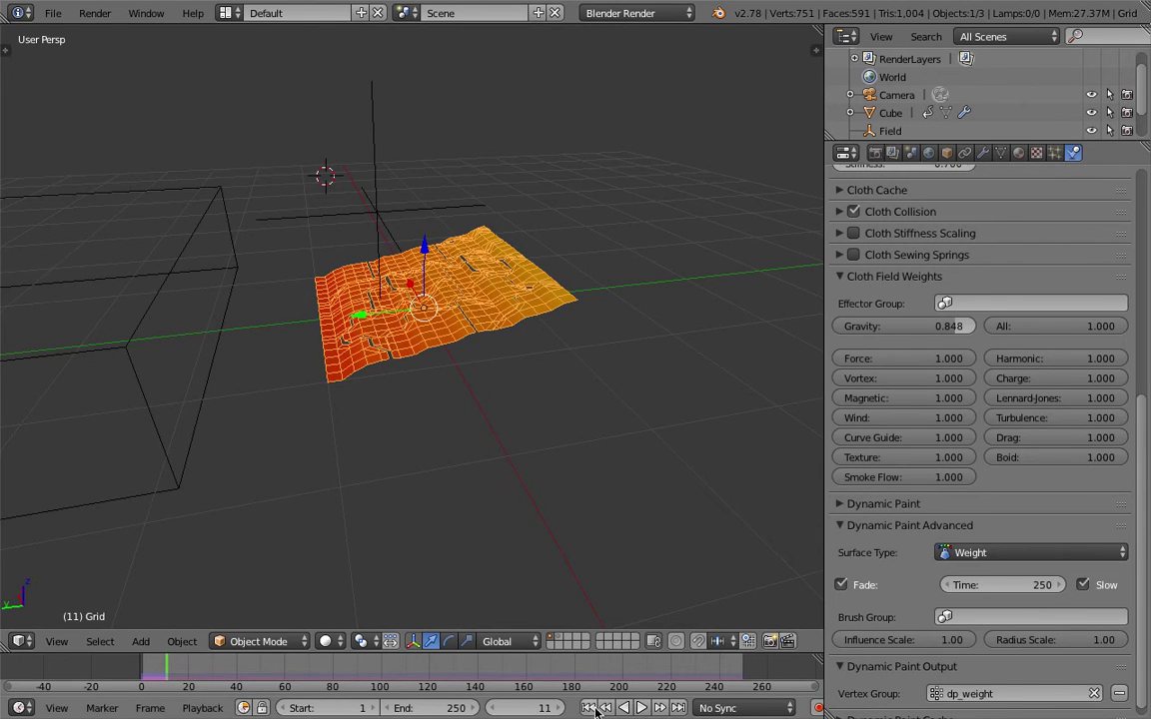
left_click(592, 707)
key("BackSpace")
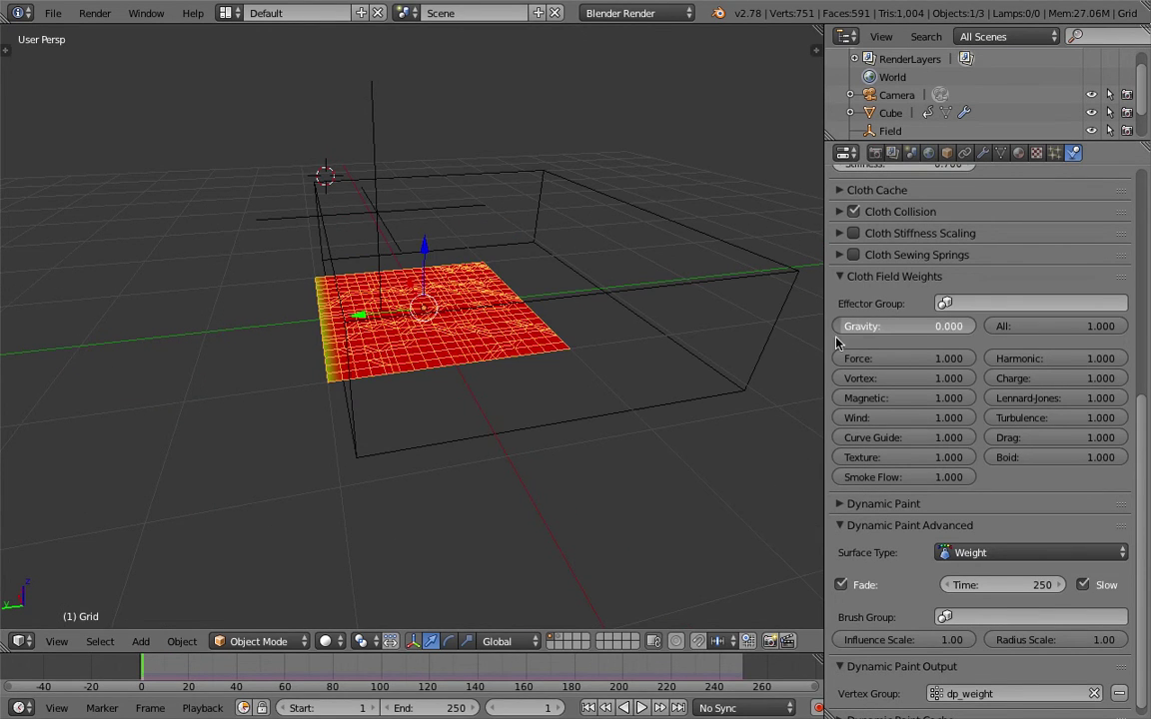
Play the gravity-free cloth simulation to frame 25 and inspect the shattered surface
left_click(641, 707)
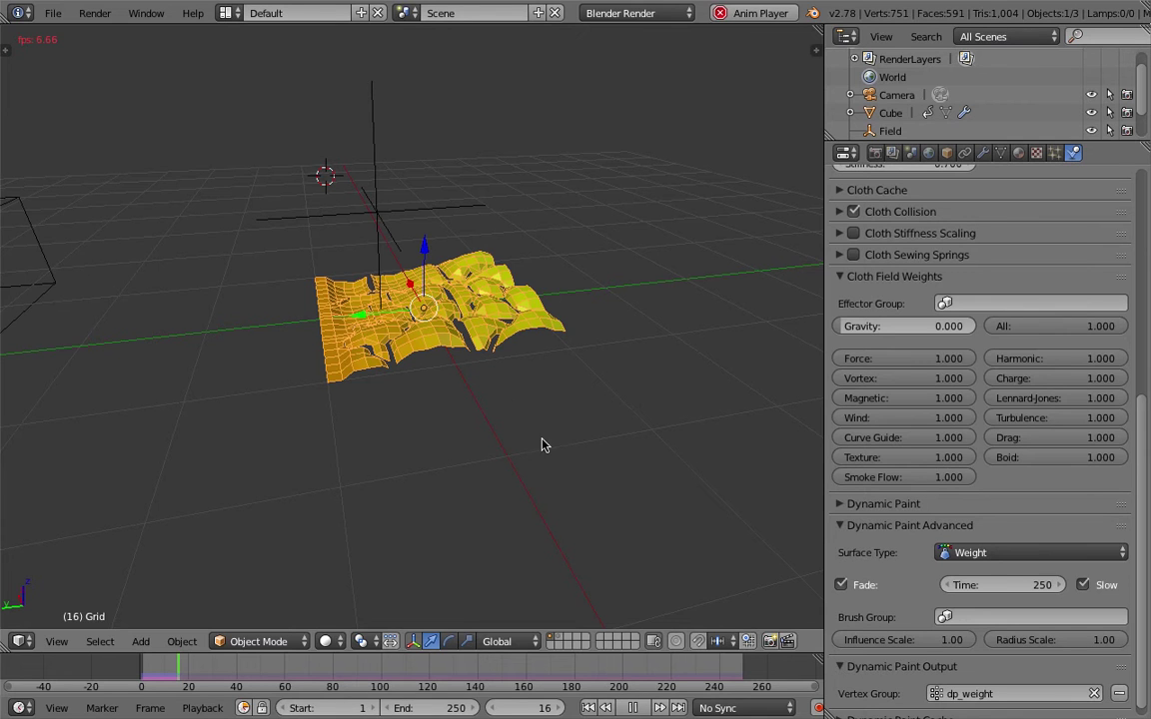
left_click(641, 704)
middle_click_drag(427, 299, 473, 312)
Duplicate the turbulence field and place the copy above the grid's far end, away from the original field
right_click(370, 176)
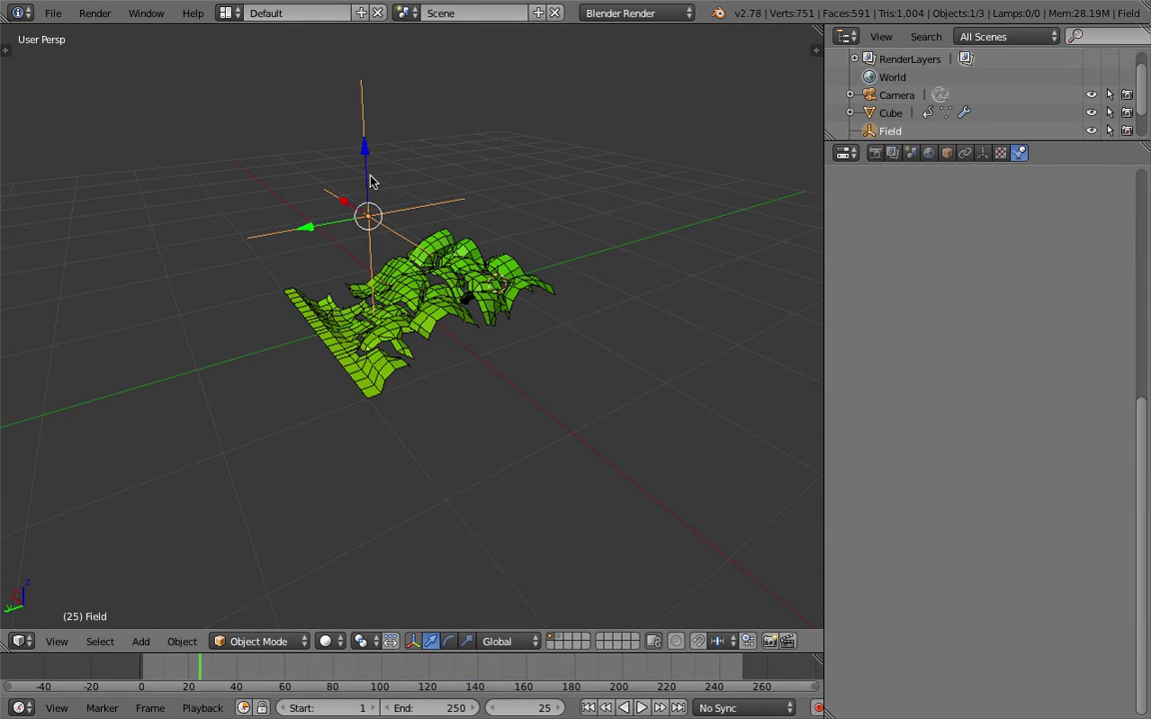
key("shift+d")
left_click(539, 199)
middle_click_drag(540, 199, 763, 148)
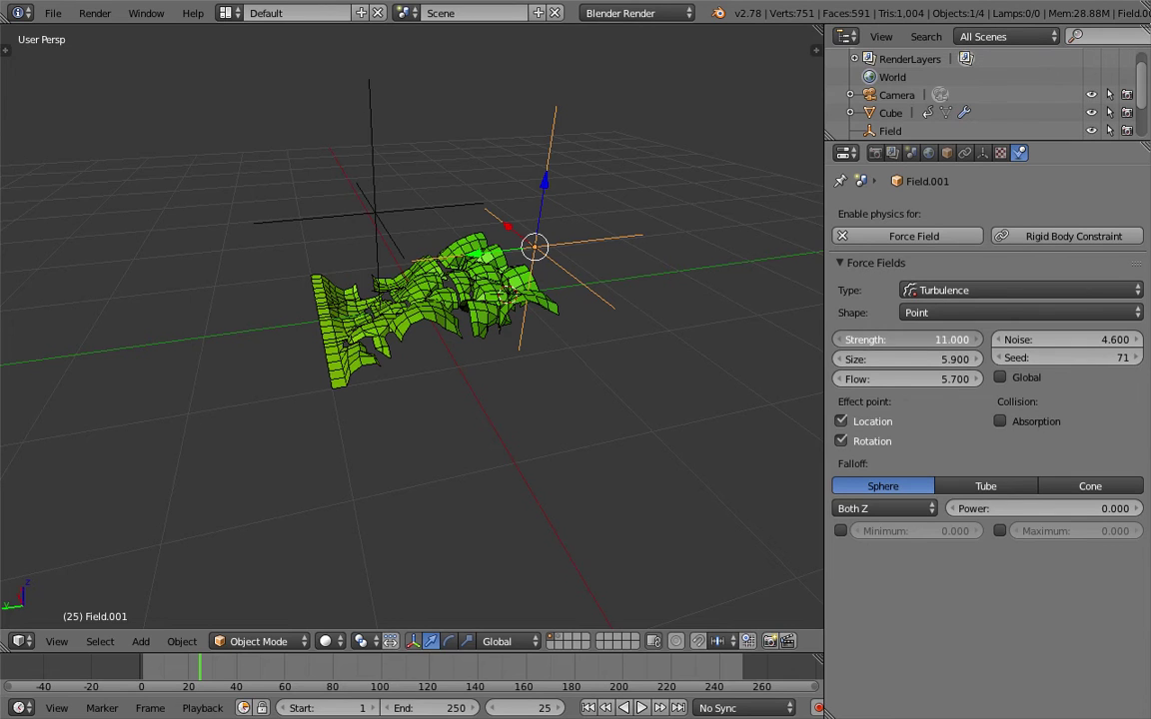
Give the duplicated field strength 12.7, size 5.7, flow 7.7, noise 8.5 and seed 92, and make it Global
left_click_drag(1075, 345, 1129, 345)
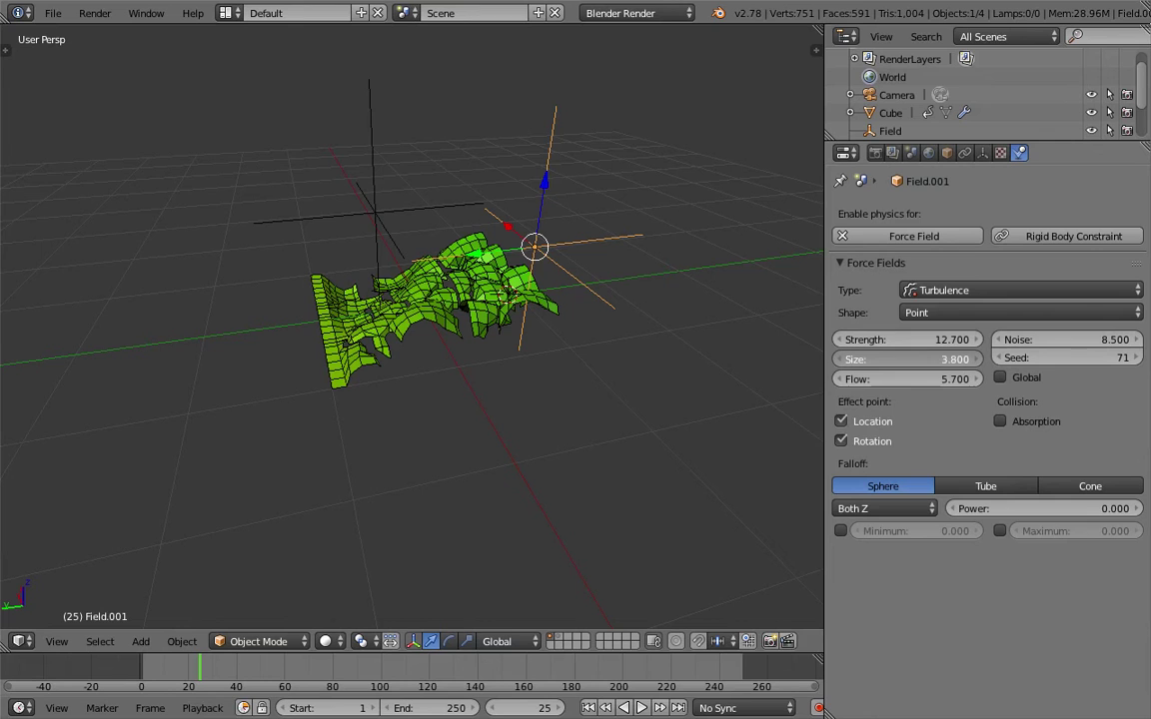
left_click_drag(905, 359, 934, 380)
middle_click_drag(600, 300, 635, 302)
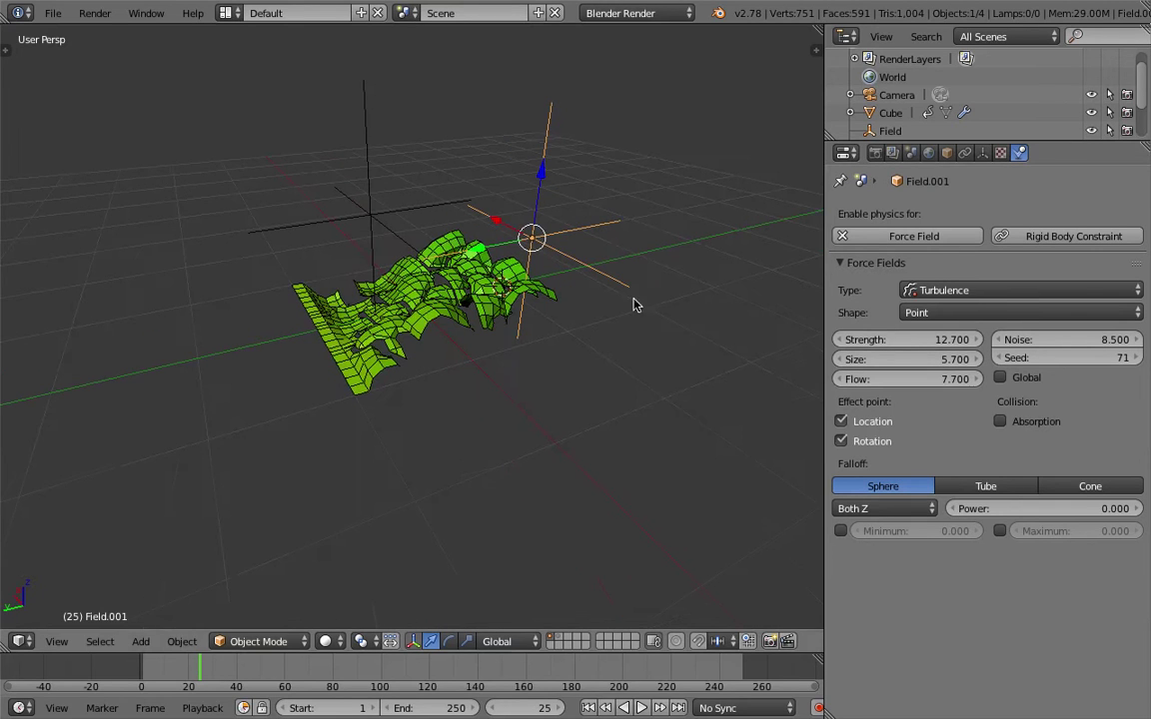
left_click(1039, 382)
middle_click_drag(578, 272, 619, 299)
Replay the simulation with both turbulence fields from frame 1 to frame 12 and inspect the surface
key("shift+Left")
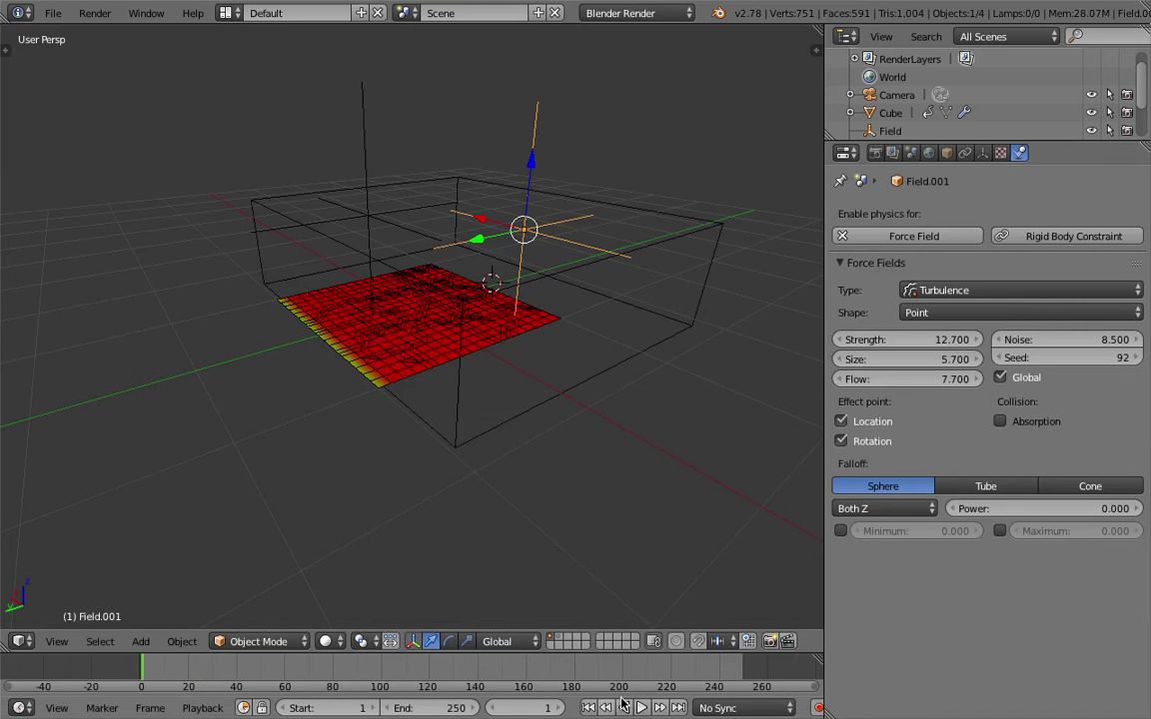
left_click(642, 707)
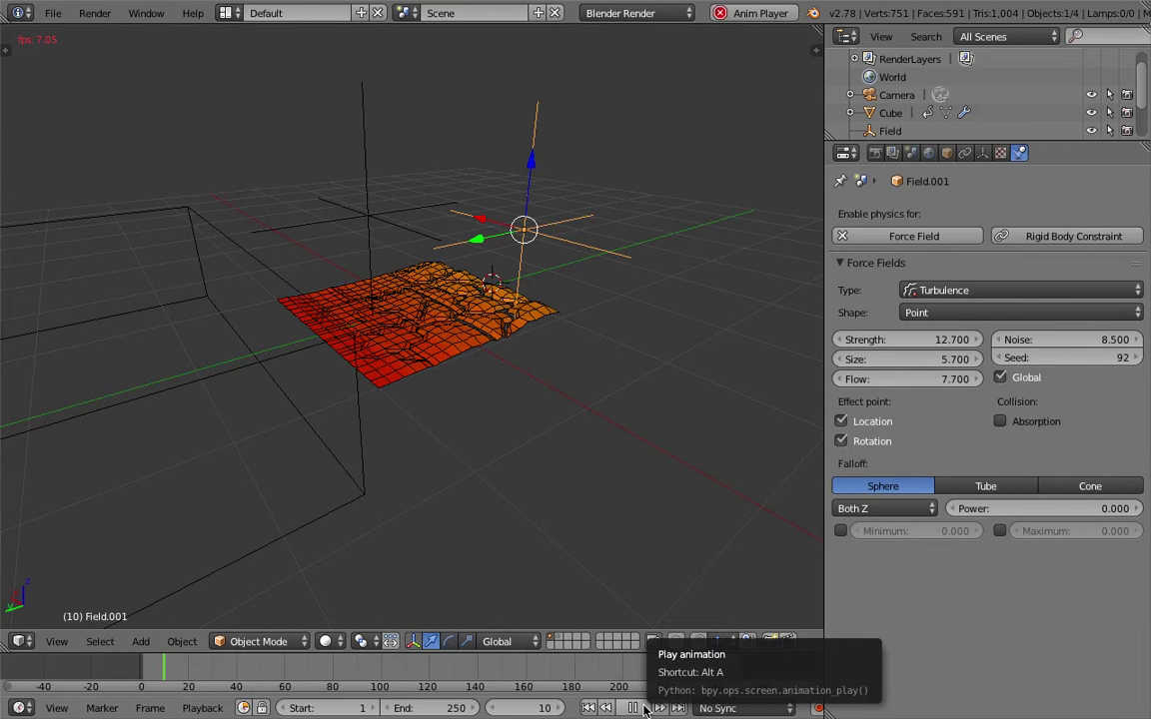
left_click(644, 707)
middle_click_drag(488, 278, 462, 296)
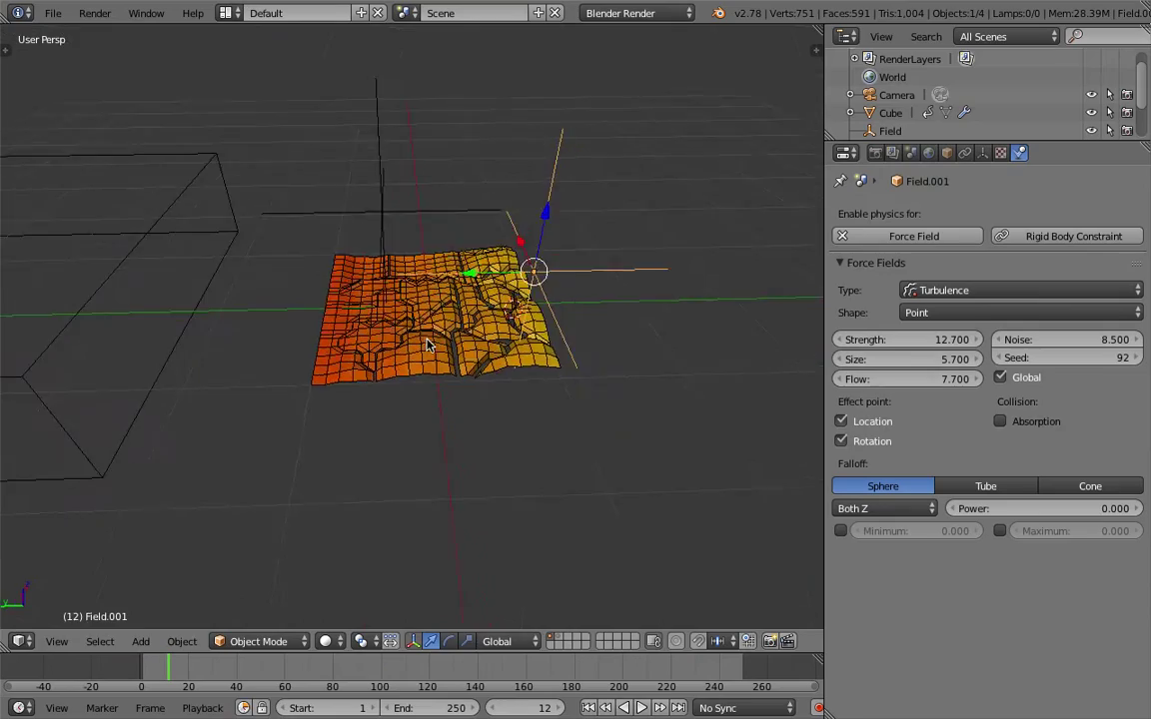
Move the duplicated turbulence field down until it sits below the grid
middle_click_drag(427, 344, 398, 219)
scroll(399, 219, "down", 3)
key("g")
left_click(426, 419)
middle_click_drag(425, 420, 638, 418)
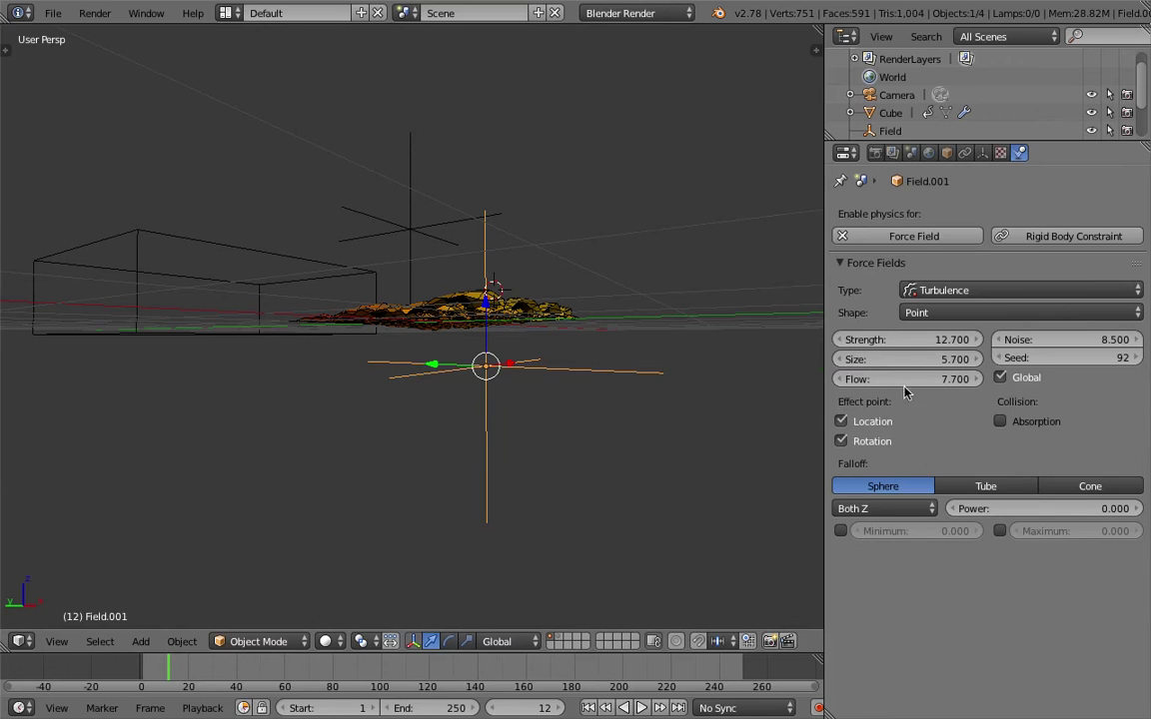
Set the lower turbulence field's size to 0, flow to 5.3, strength to 31.3 and noise to 3.7
left_click_drag(923, 366, 859, 368)
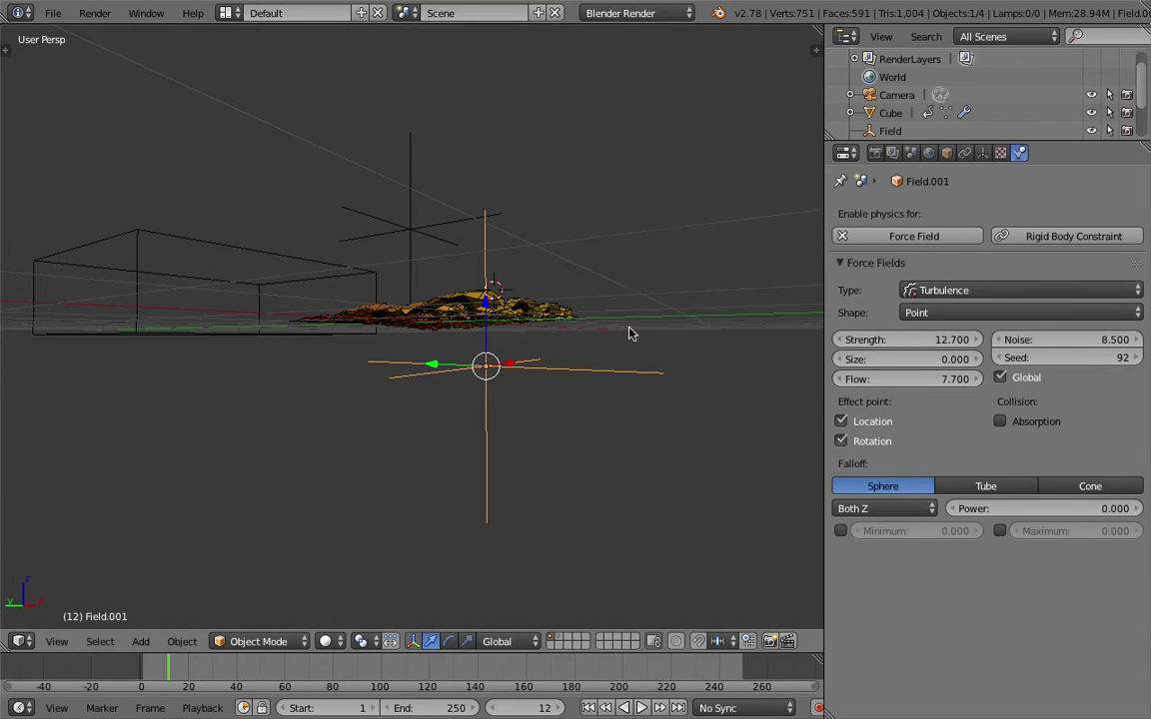
middle_click_drag(629, 328, 821, 354)
left_click_drag(904, 340, 974, 340)
left_click_drag(1059, 340, 1079, 340)
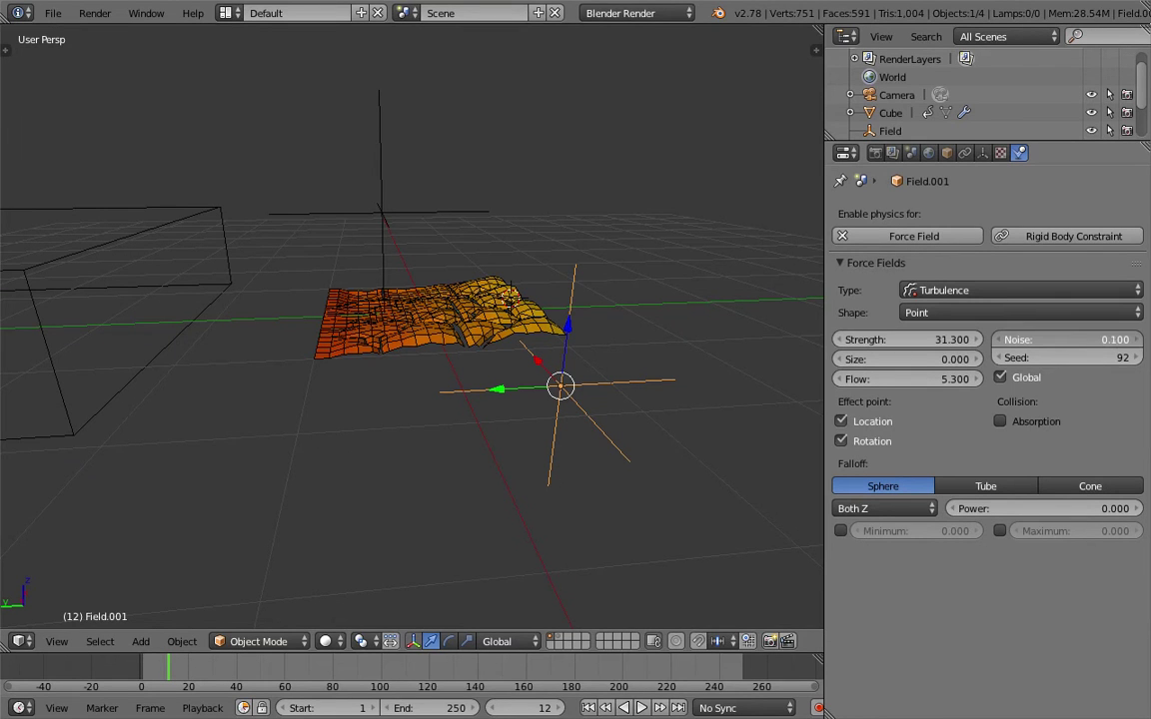
Replay the simulation from frame 1 to frame 13 and select the original turbulence field above the grid
middle_click_drag(559, 330, 449, 300)
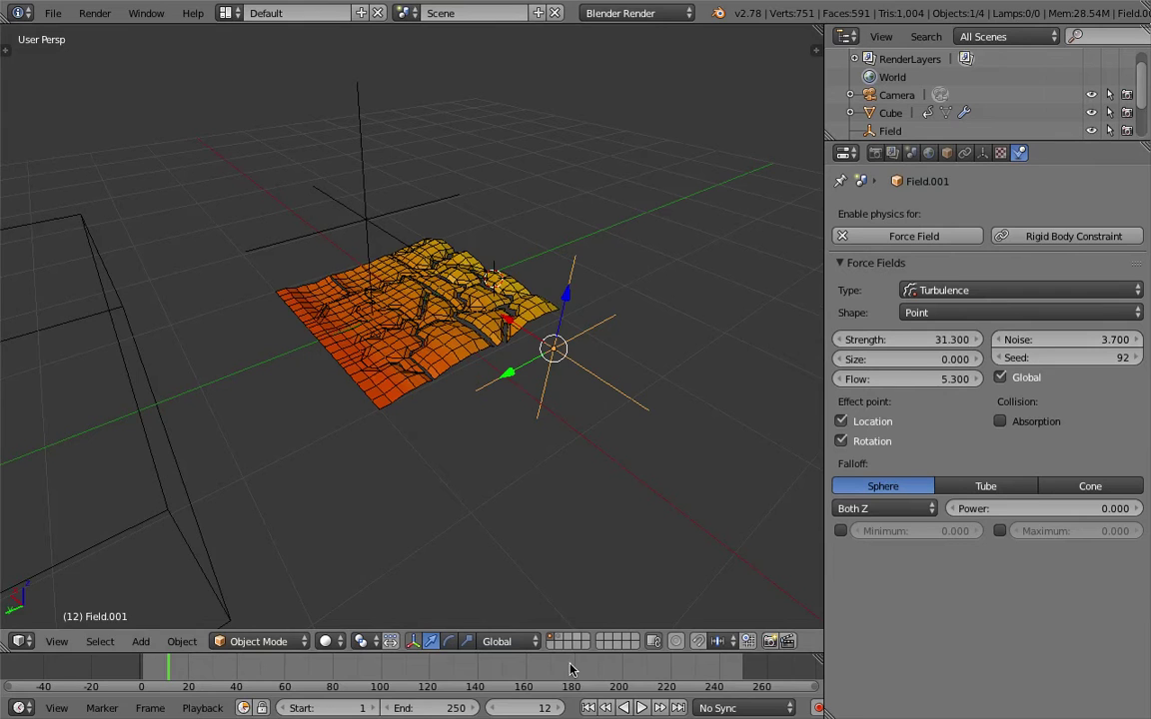
key("shift+Left")
left_click(640, 708)
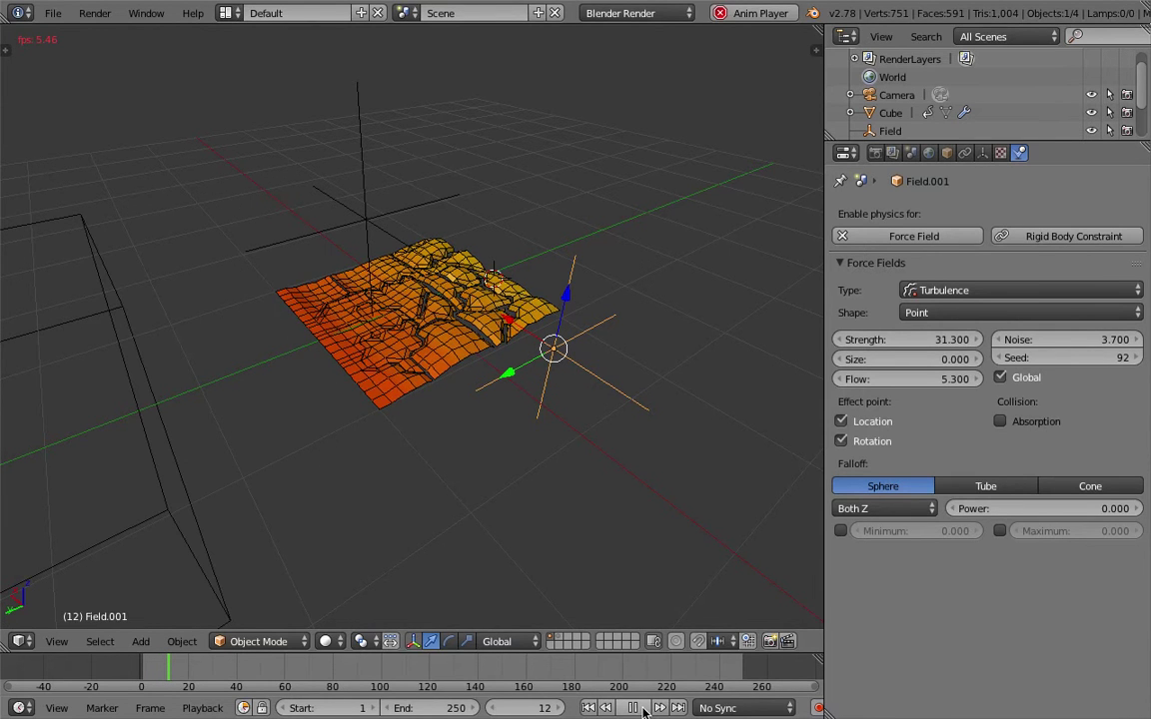
left_click(632, 707)
right_click(365, 218)
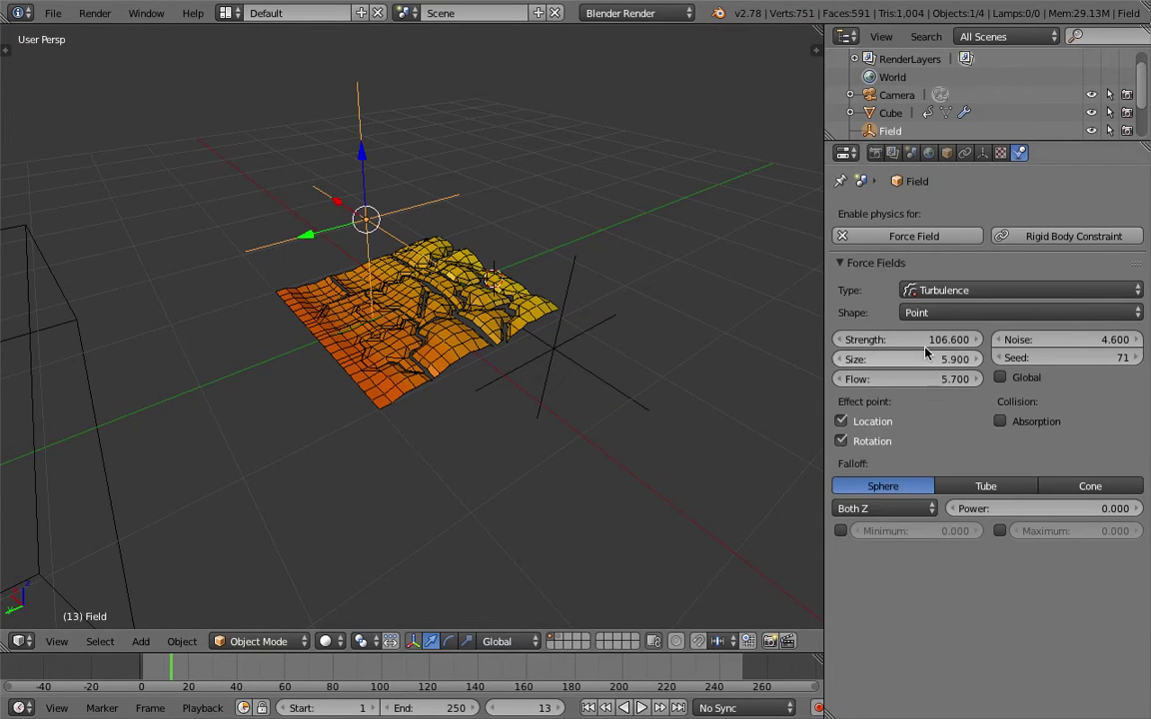
Set the upper turbulence field's strength to 100.9, enable its Global option, and set the falloff power to 0.7
left_click_drag(909, 340, 897, 341)
left_click(1000, 378)
left_click(947, 312)
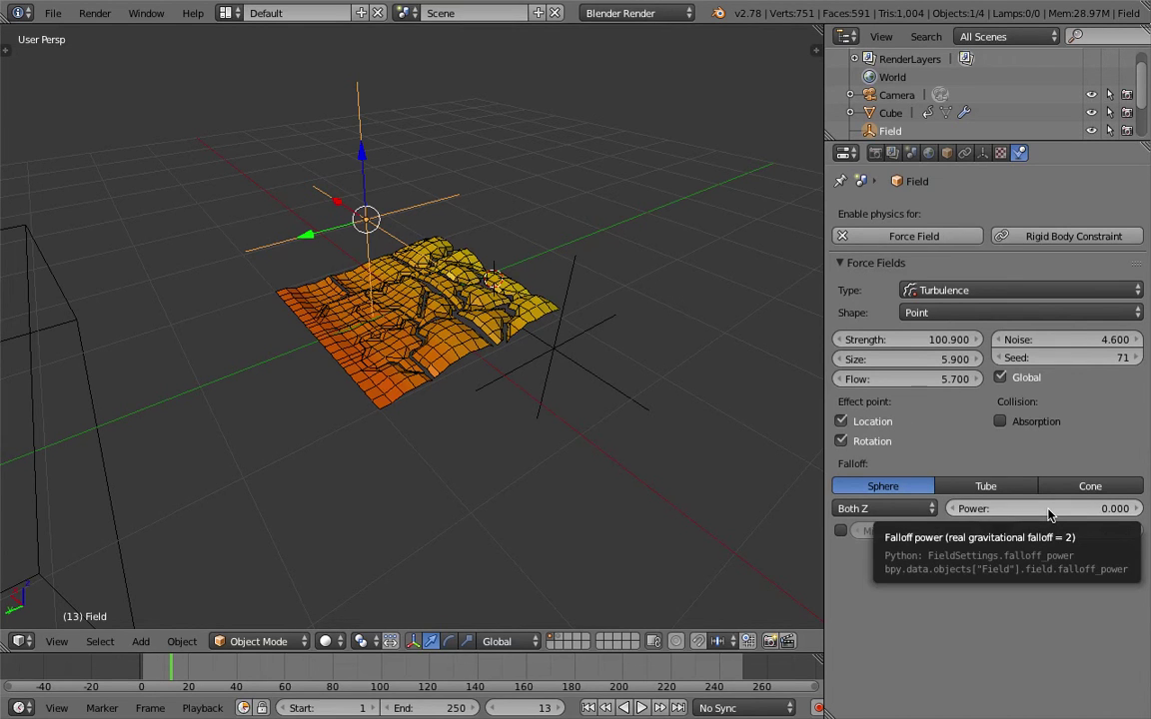
middle_click_drag(744, 490, 701, 489)
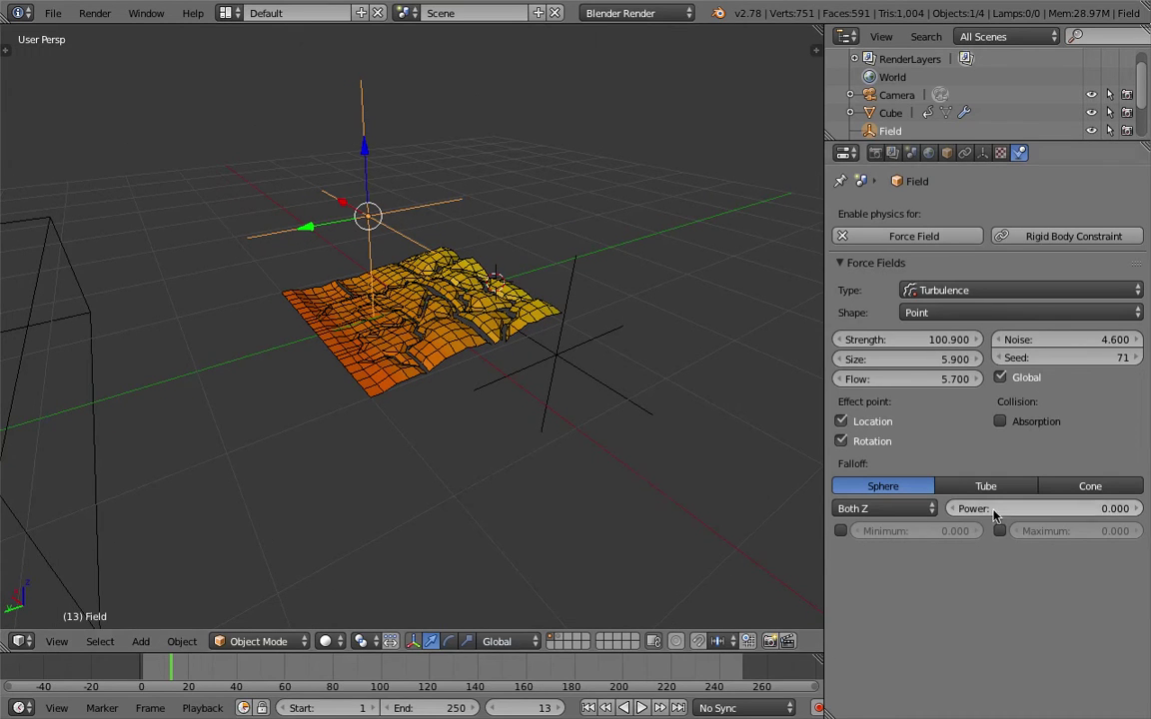
left_click_drag(1039, 509, 1078, 509)
middle_click_drag(699, 479, 647, 429)
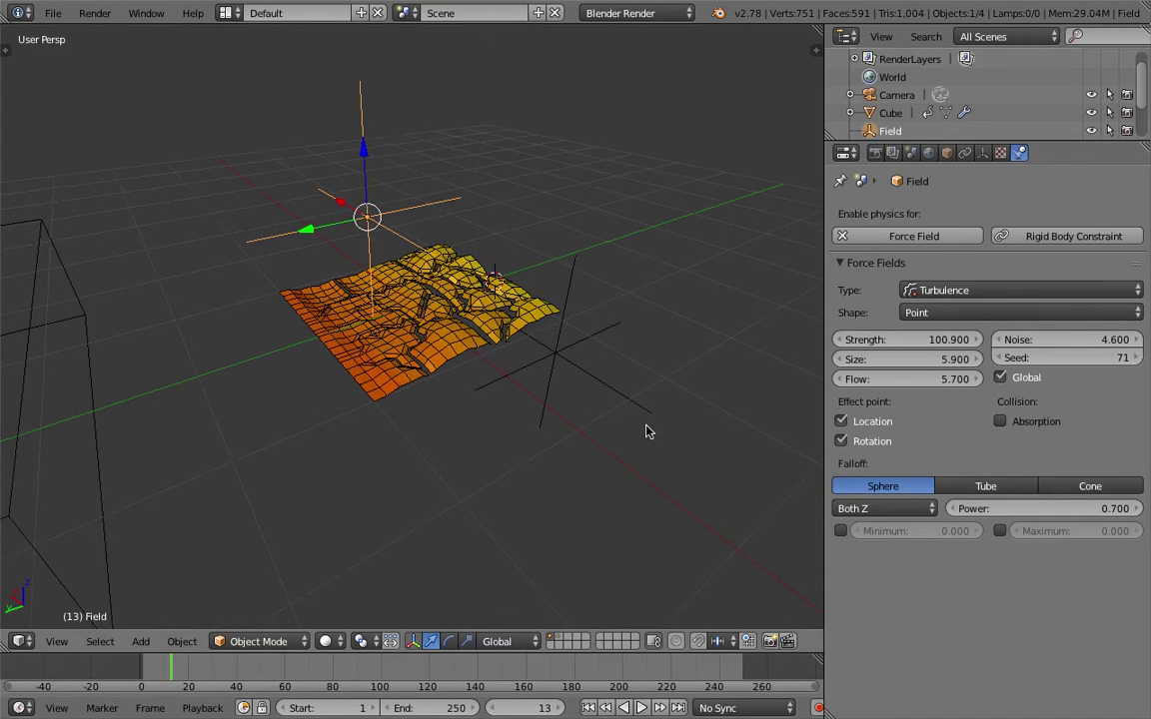
Replay the simulation from frame 1 to frame 12 to check the modified turbulence field
left_click(589, 707)
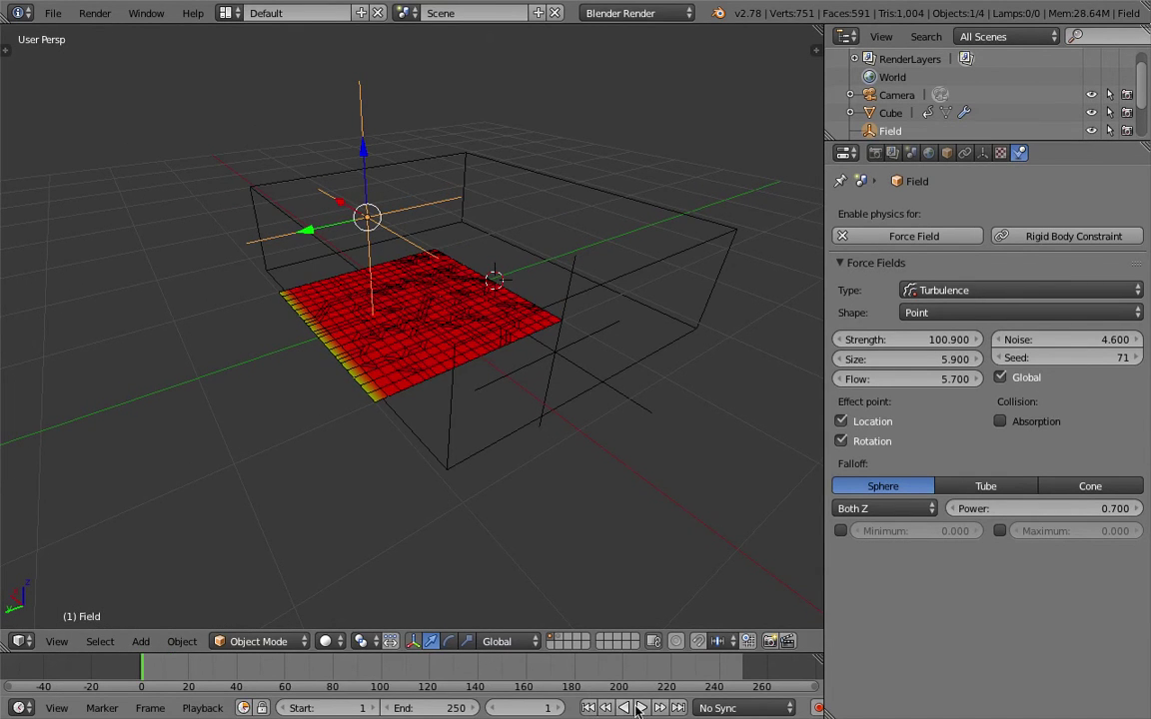
left_click(641, 707)
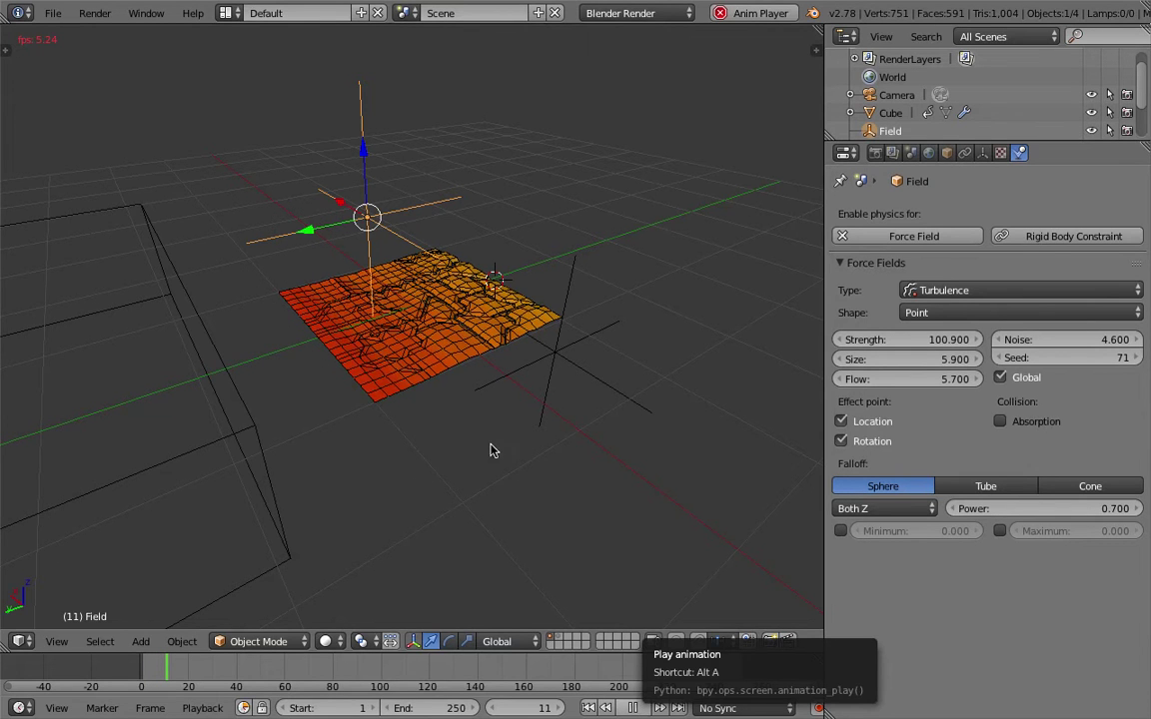
key("alt+a")
Move the upper turbulence field over the grid's yellow end and set strength 96.6, noise 5.4, size 0.9 and flow 3.9
middle_click_drag(409, 318, 367, 242)
left_click_drag(368, 242, 490, 250)
left_click_drag(849, 340, 841, 339)
left_click_drag(1029, 341, 1069, 341)
left_click_drag(916, 361, 899, 380)
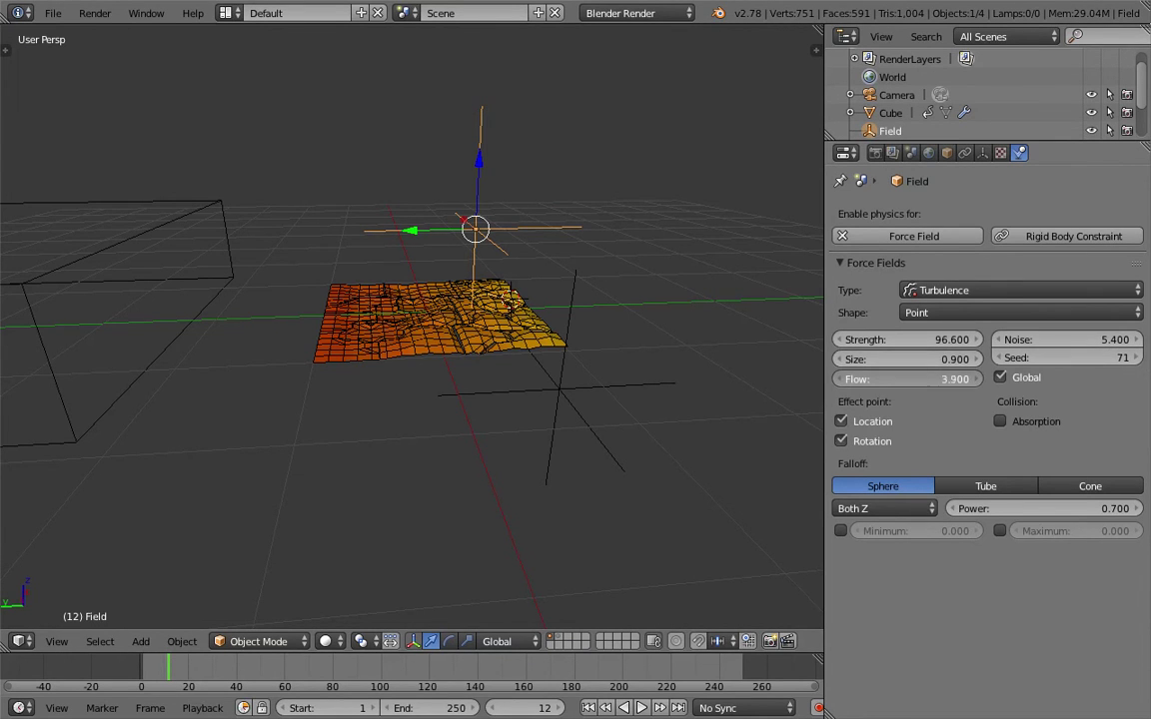
Move the lower turbulence field up above the grid's red half, beside the other field, and select the grid
middle_click_drag(544, 321, 585, 320)
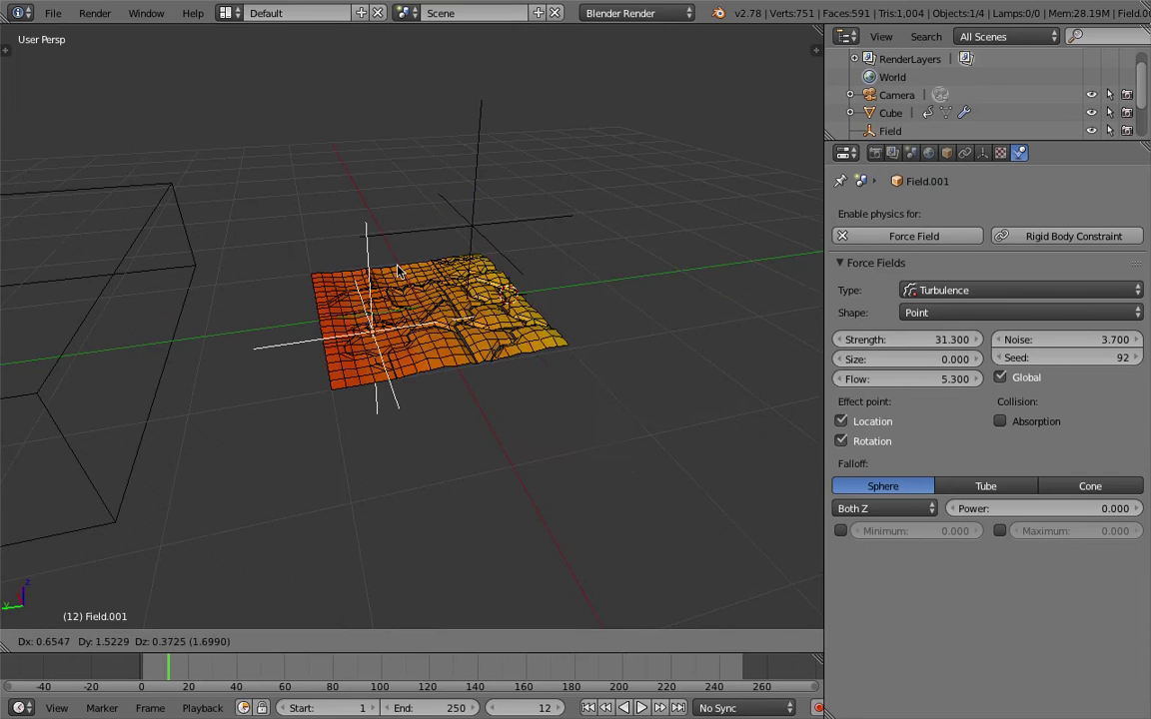
left_click(480, 298)
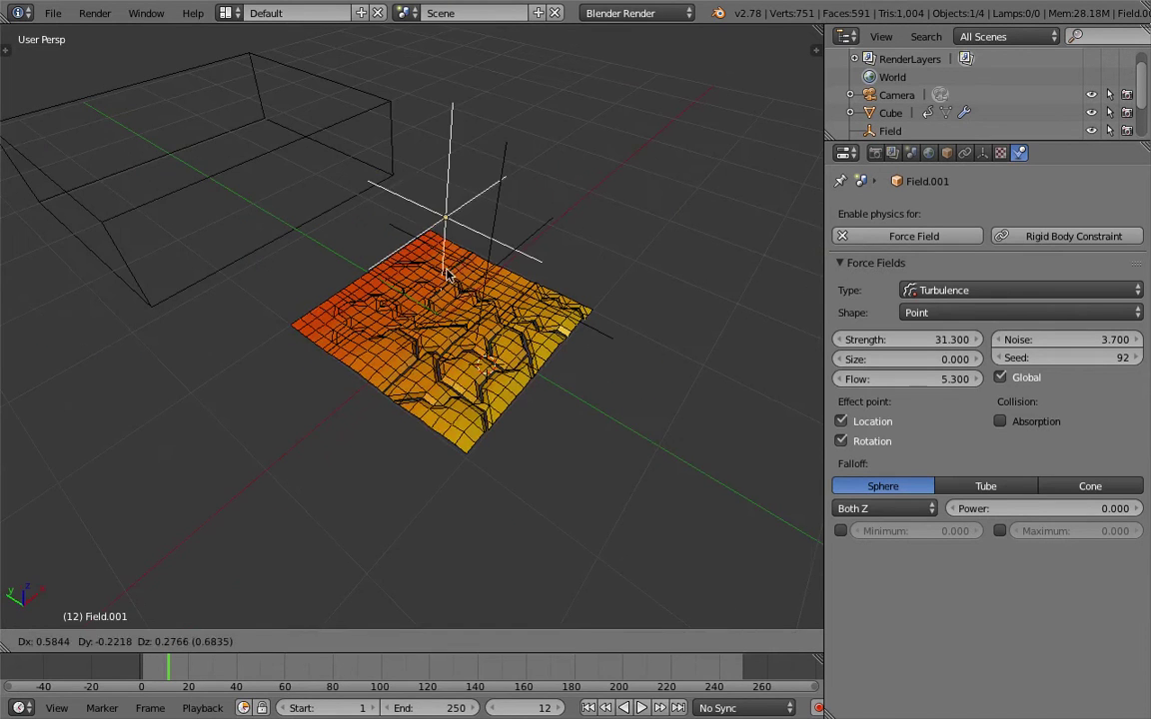
left_click(455, 262)
middle_click_drag(454, 262, 415, 188)
right_click(394, 303)
right_click(414, 188)
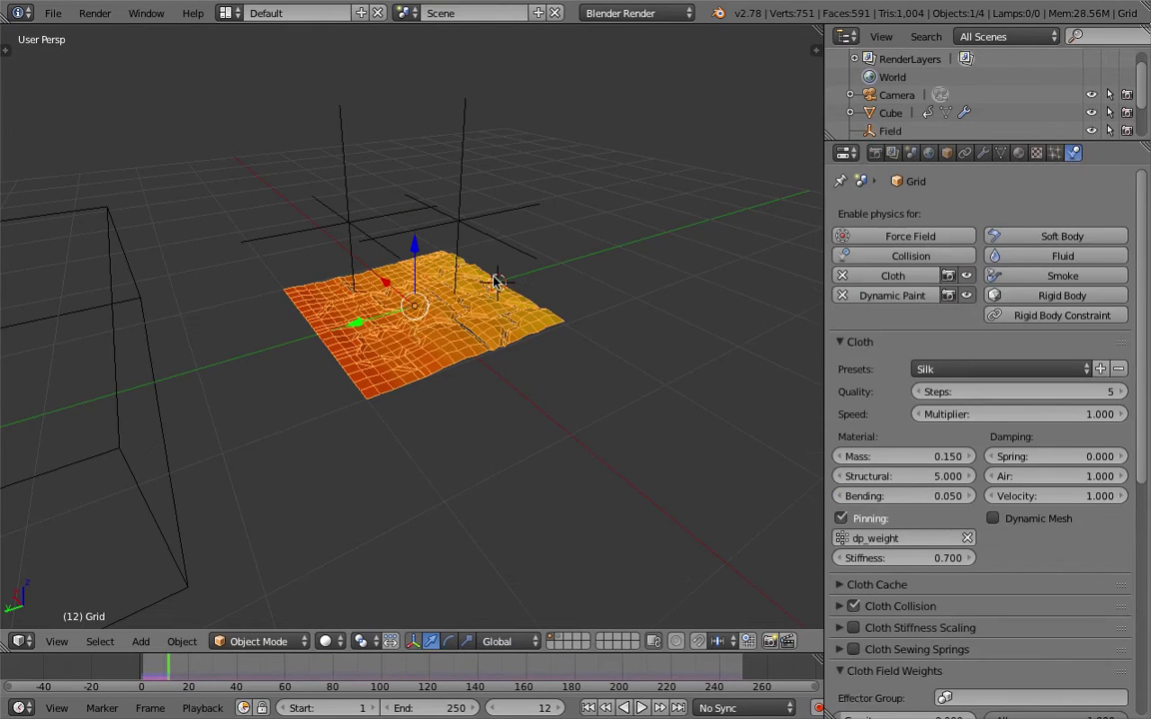
Add a Vortex force field to the scene and move it above the middle of the cloth grid
key("shift+a")
mouse_move(524, 284)
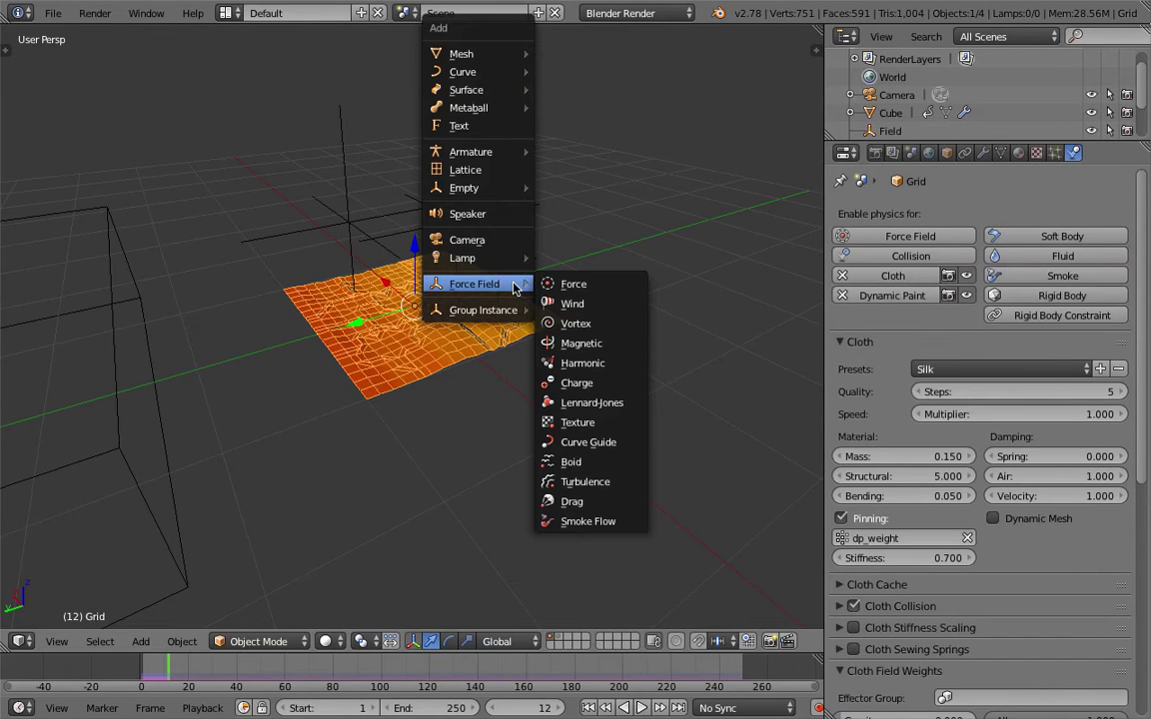
left_click(605, 330)
middle_click_drag(599, 328, 547, 321)
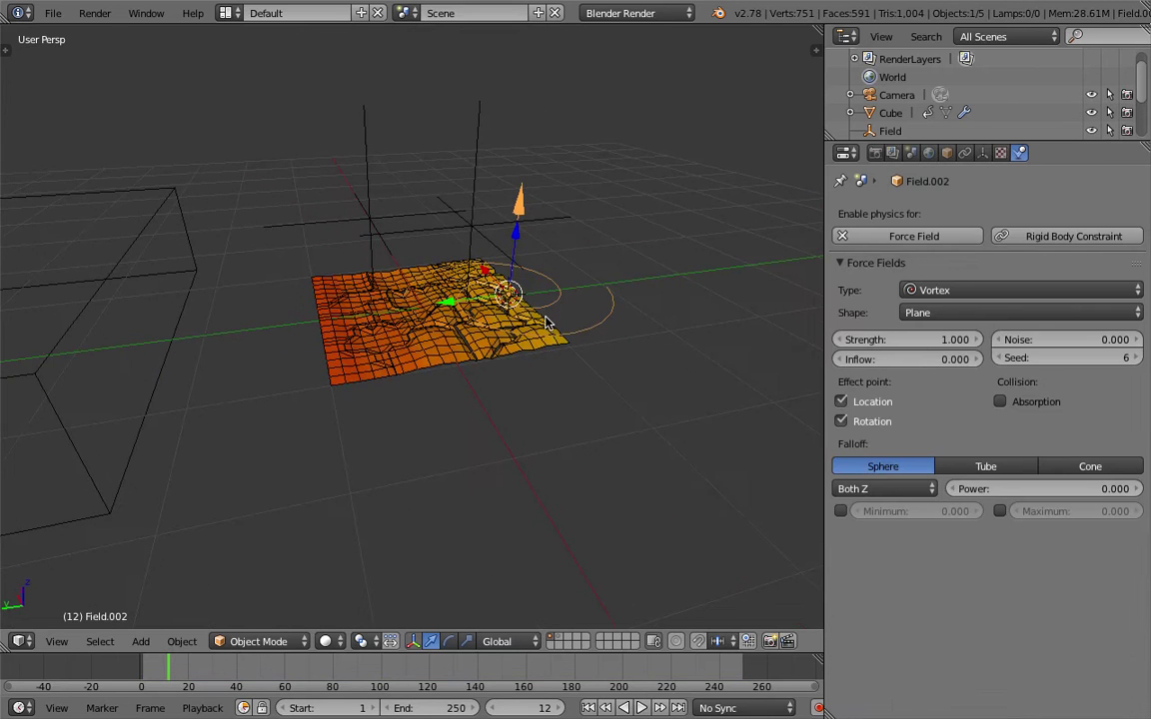
key("g")
left_click(450, 240)
Set the vortex field's strength to 2.8, inflow to 1.2 and noise to 1.7, and save over the existing file
key("ctrl+s")
left_click(375, 236)
middle_click_drag(375, 236, 560, 300)
left_click_drag(879, 339, 939, 342)
left_click_drag(879, 359, 939, 360)
left_click_drag(1103, 344, 1129, 344)
middle_click_drag(574, 350, 545, 345)
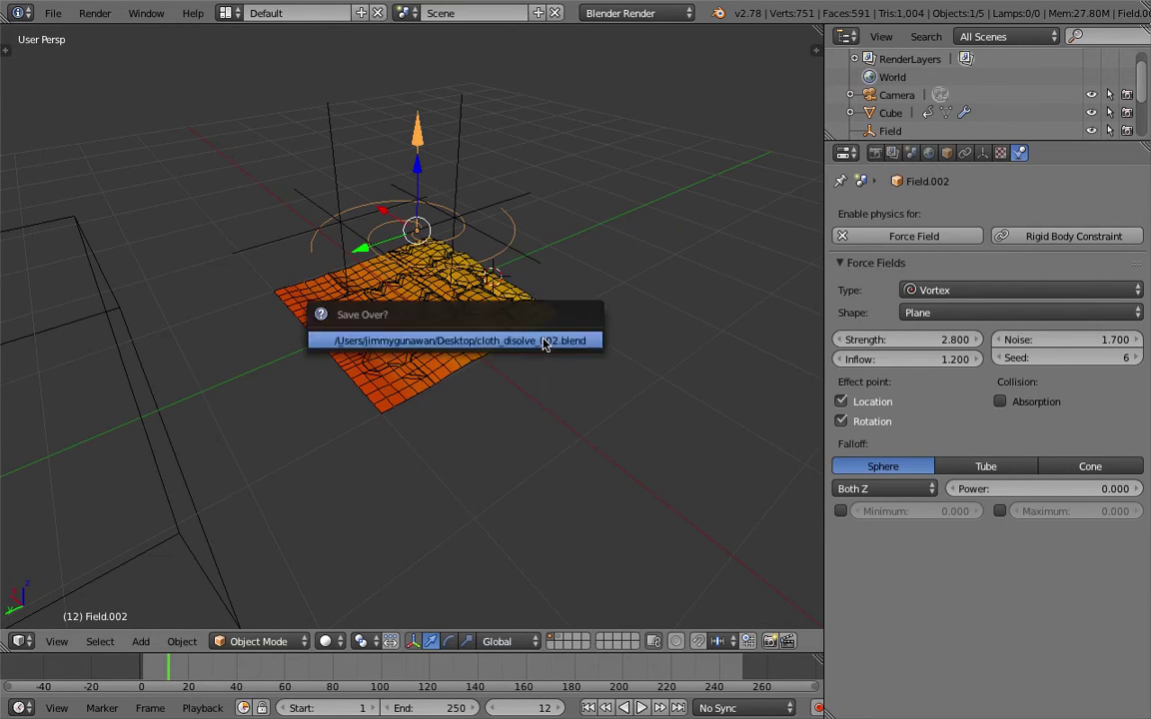
Play the cloth simulation from the first frame to check the vortex effect, stop it, and save the file
left_click(588, 707)
left_click(640, 707)
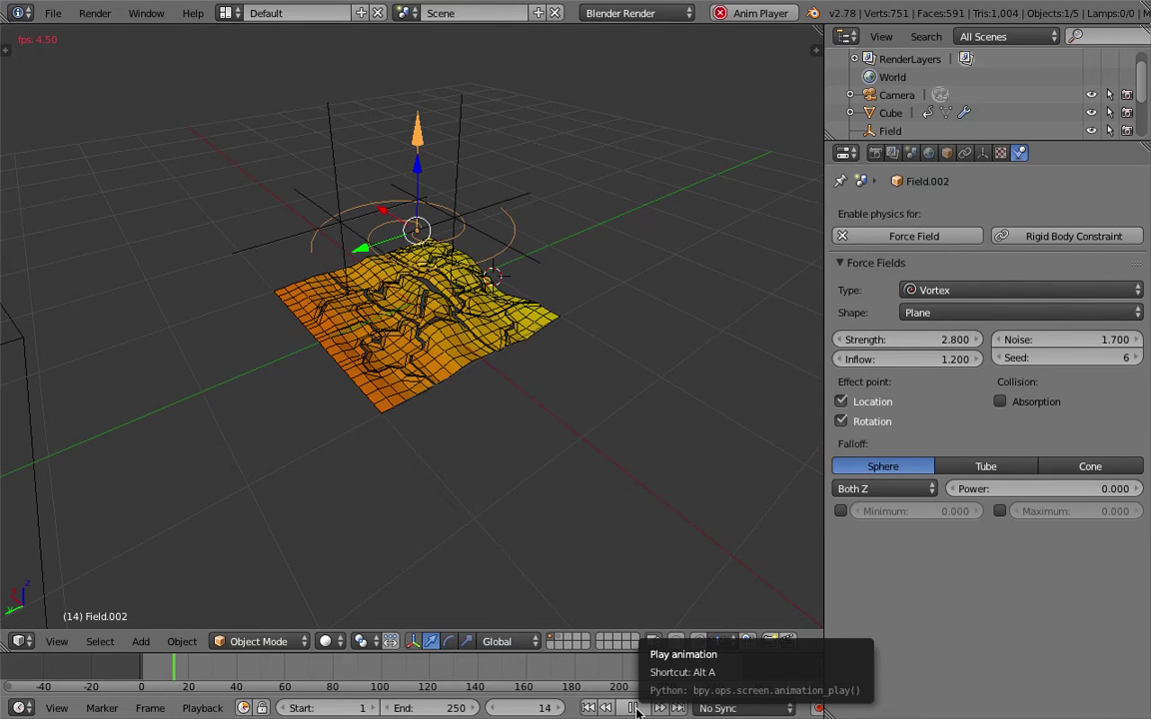
left_click(637, 710)
middle_click_drag(561, 521, 531, 521)
key("ctrl+s")
left_click(532, 522)
Select the cloth grid, set Gravity to 1.0 in its cloth field weights, expand its Dynamic Paint settings, and save
right_click(496, 348)
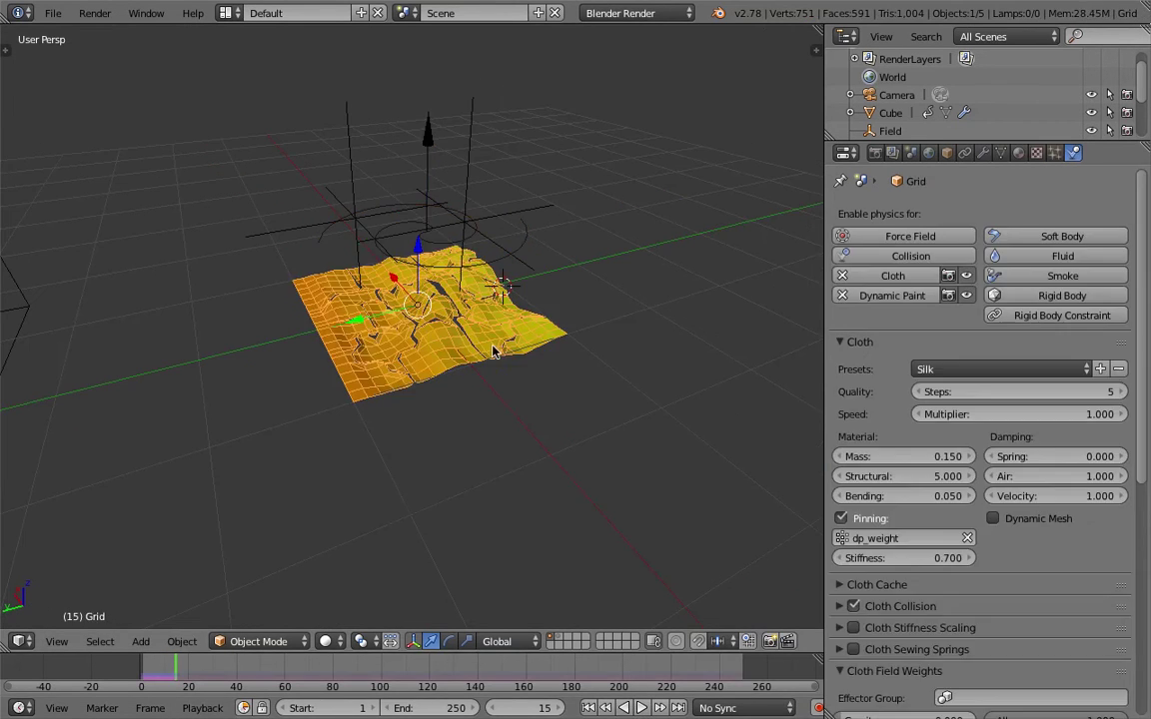
scroll(892, 443, "down", 8)
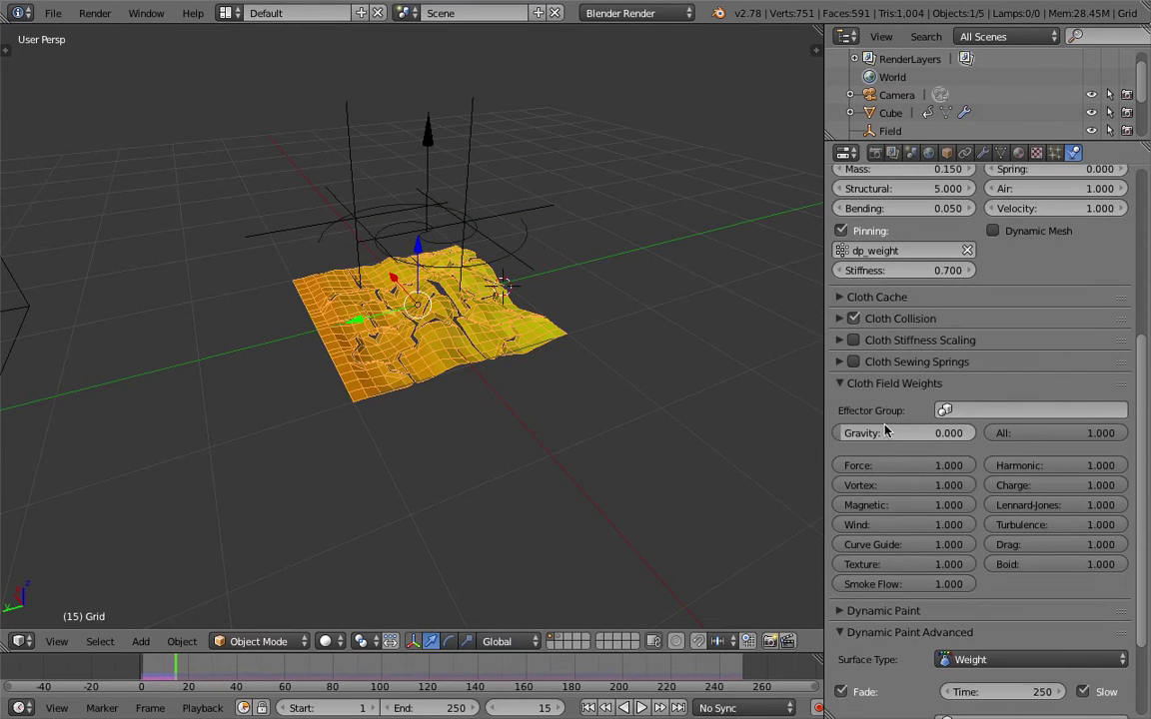
middle_click_drag(409, 370, 433, 366)
left_click(883, 611)
scroll(879, 559, "down", 5)
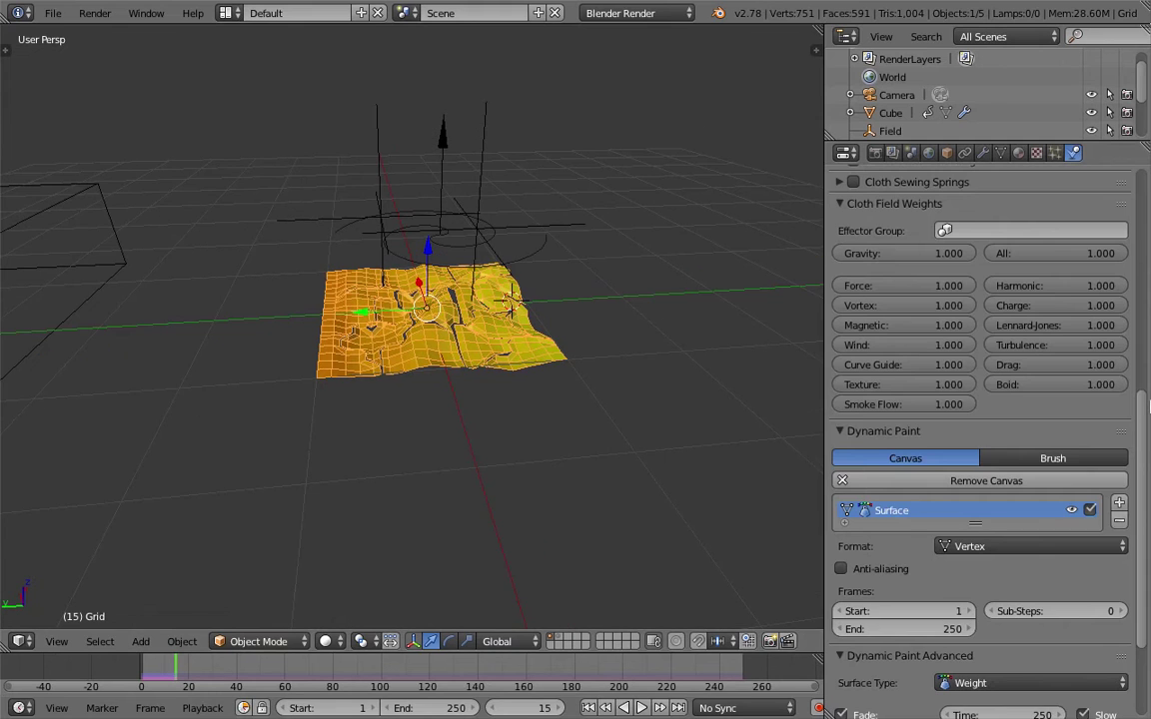
scroll(1148, 484, "down", 3)
key("ctrl+s")
left_click(540, 358)
scroll(475, 296, "up", 4)
Return to the first frame, set the grid's particle emission number to 40, and save the file
left_click(589, 707)
mouse_move(597, 380)
middle_mouse_down()
mouse_move(531, 330)
mouse_move(469, 321)
mouse_move(974, 135)
middle_mouse_up()
left_click(983, 153)
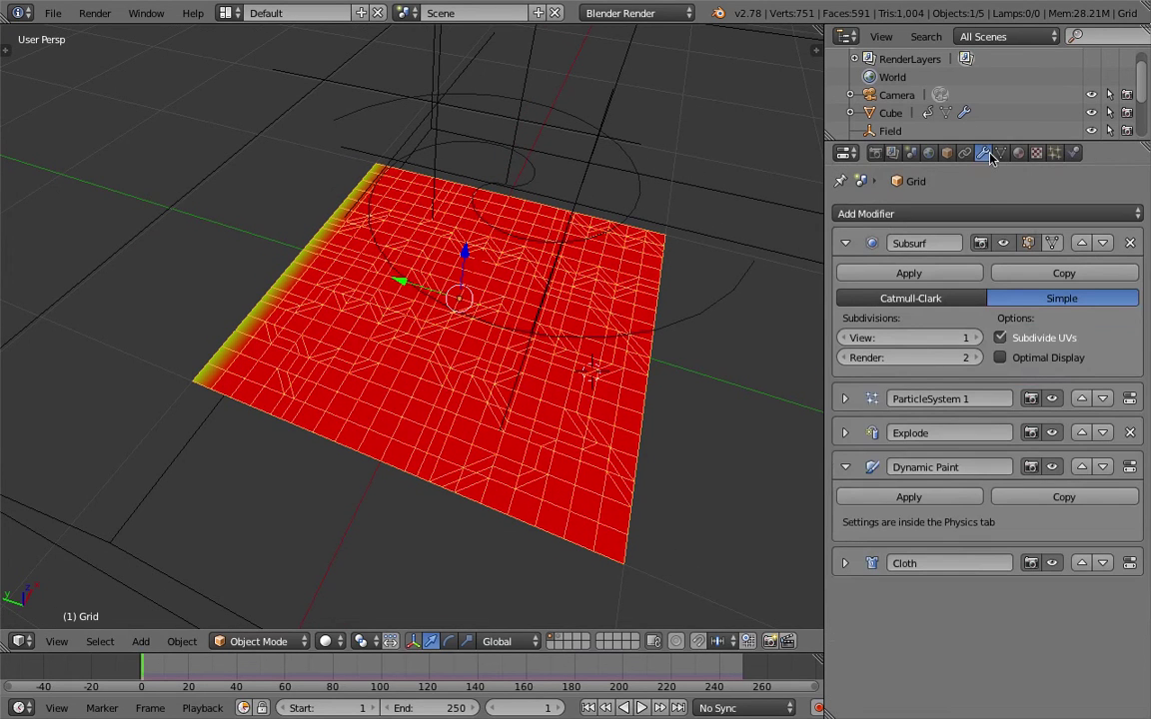
left_click(1055, 153)
scroll(1056, 315, "down", 1)
left_click(1054, 316)
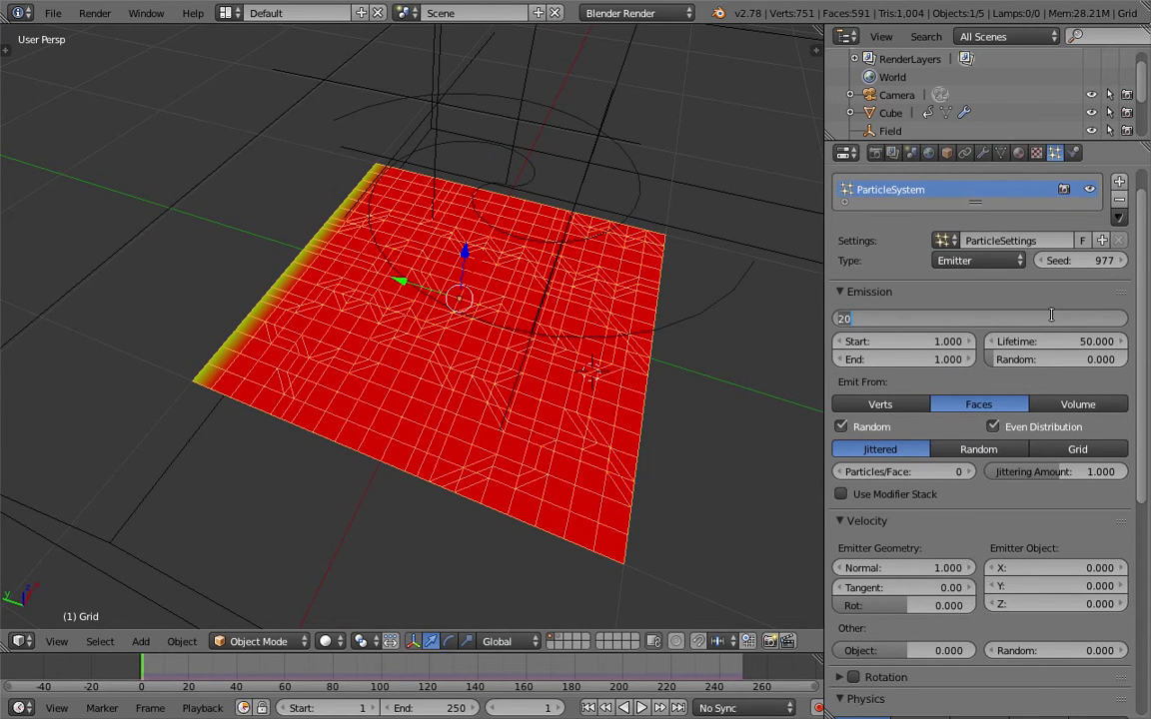
type("40")
key("Return")
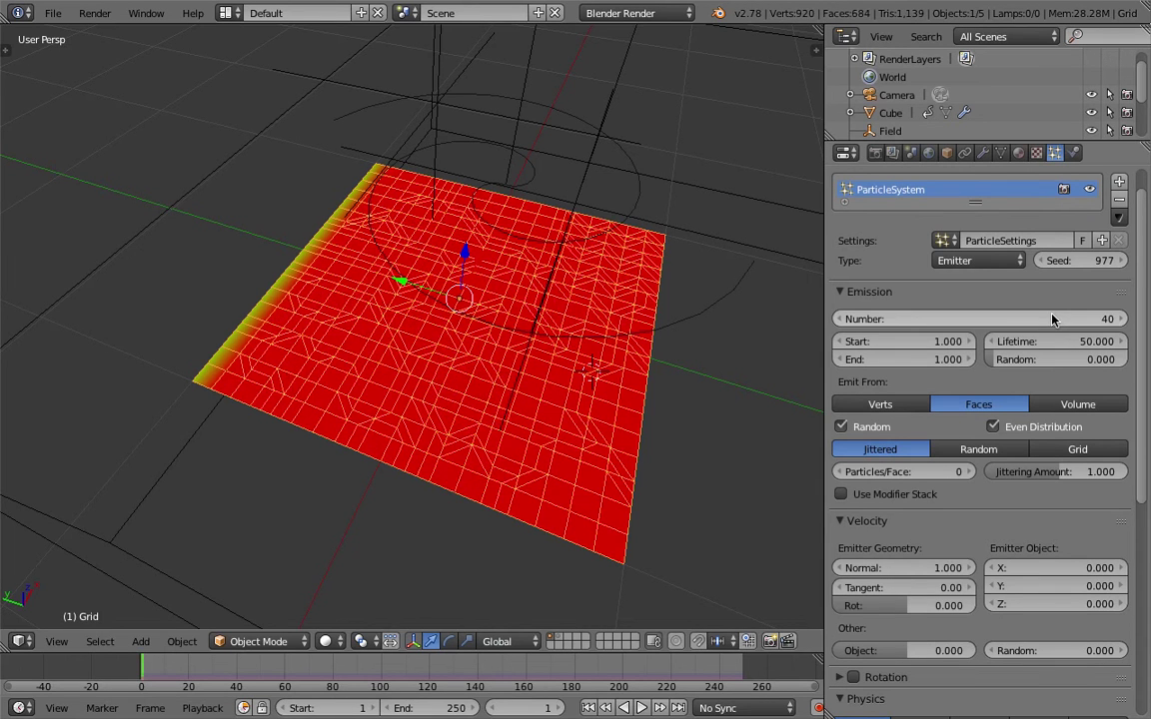
key("ctrl+s")
left_click(633, 298)
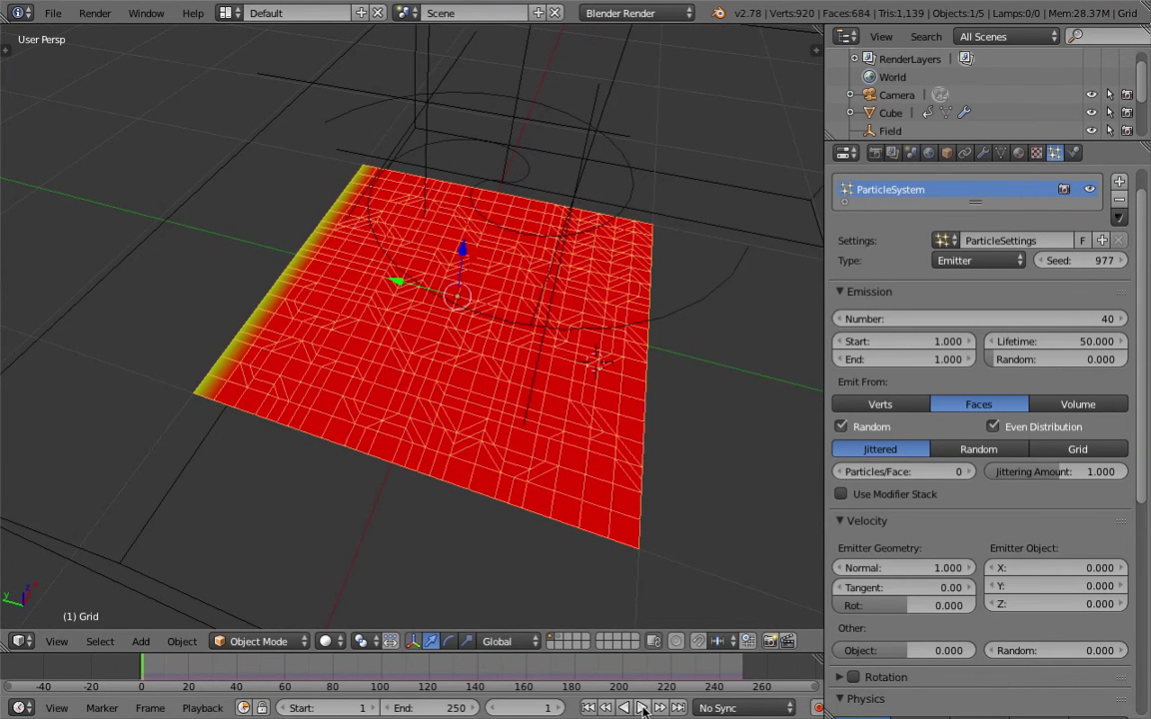
Play the simulation to examine how the grid breaks apart, and return to the first frame
key("alt+a")
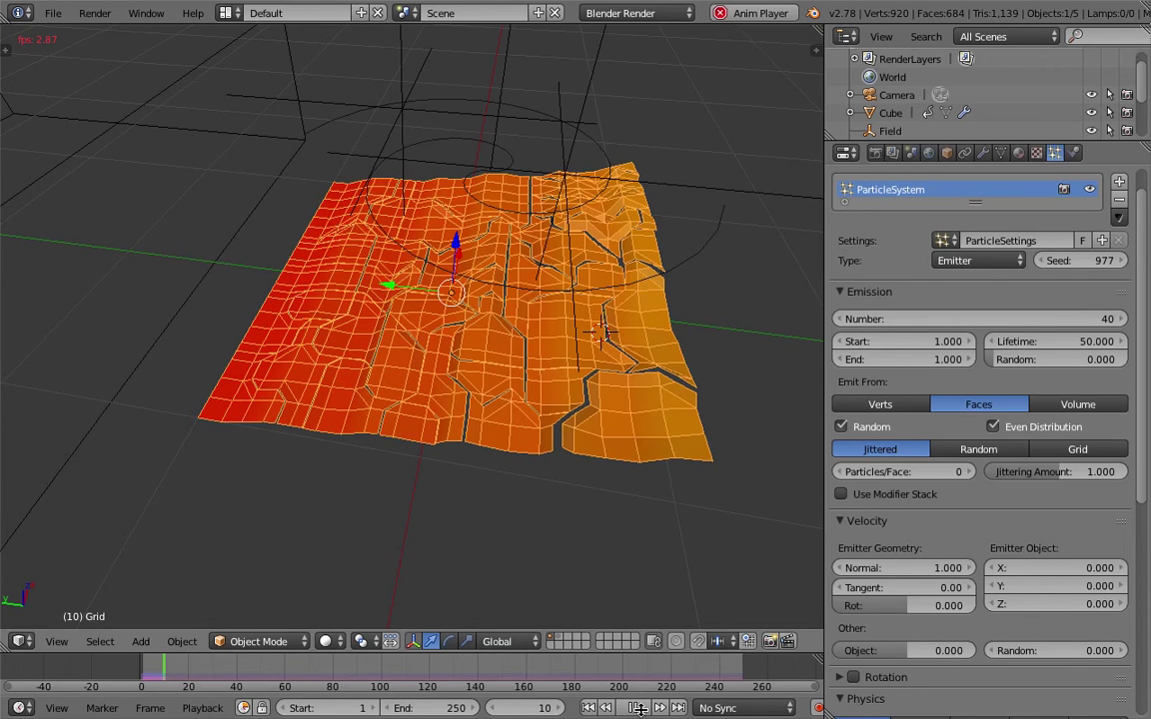
left_click(575, 502)
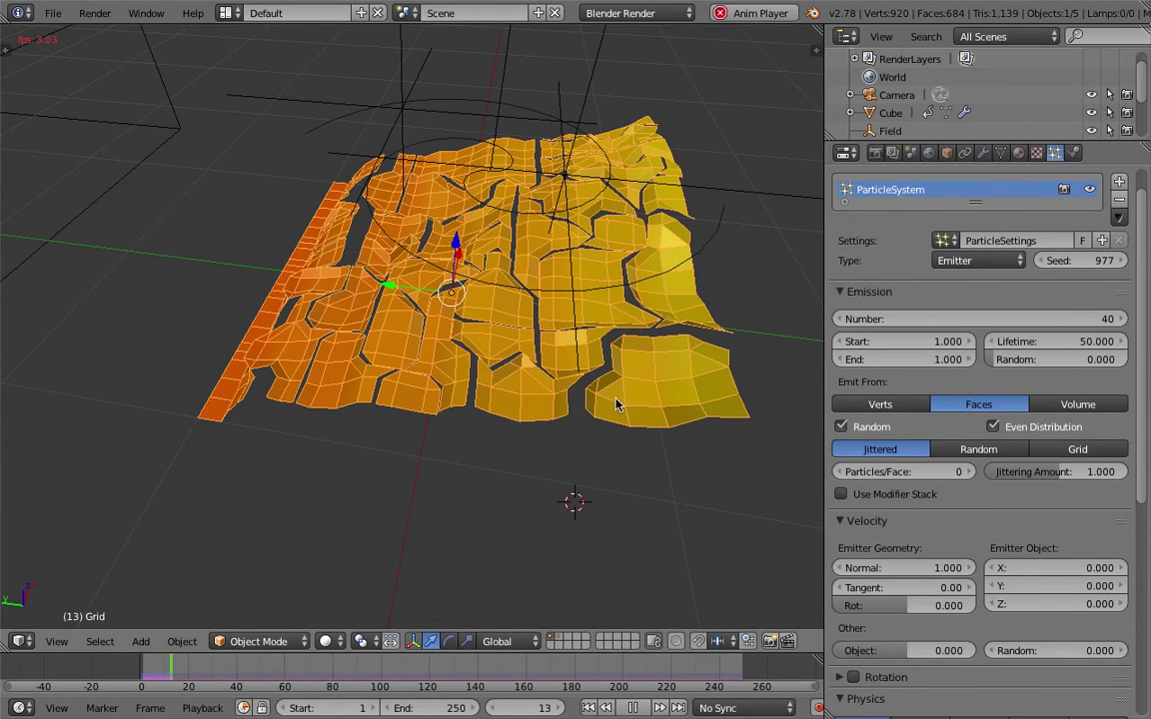
scroll(618, 480, "down", 2)
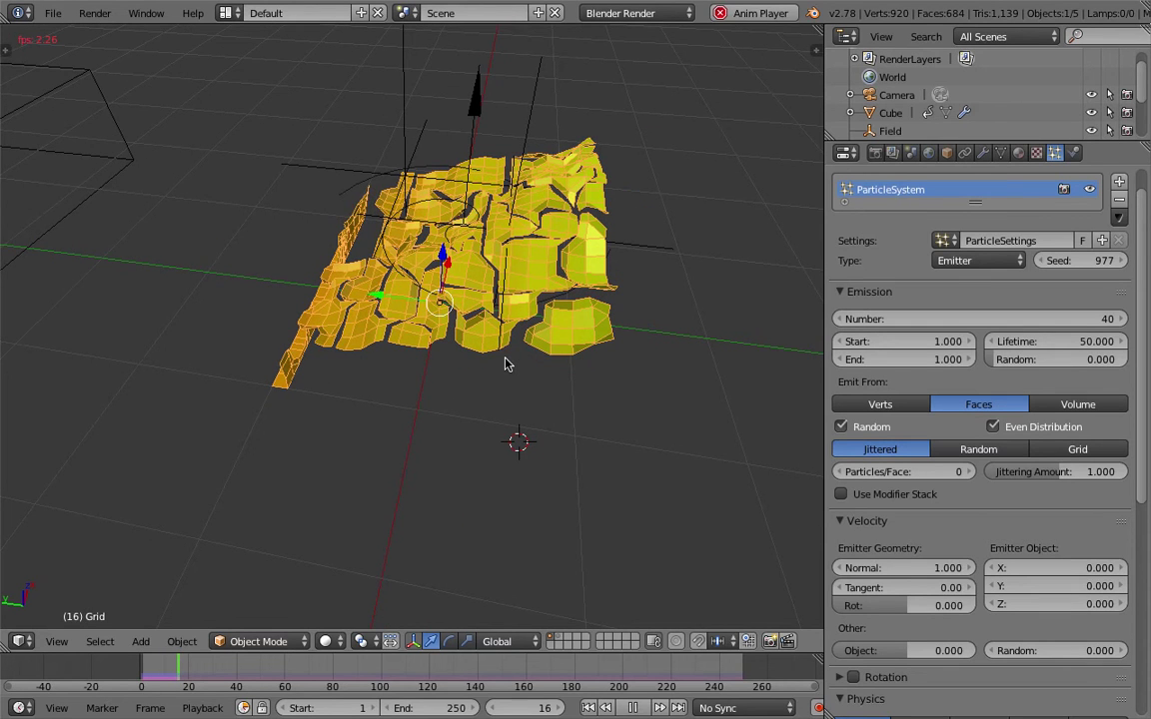
key("Escape")
middle_click_drag(547, 212, 644, 213)
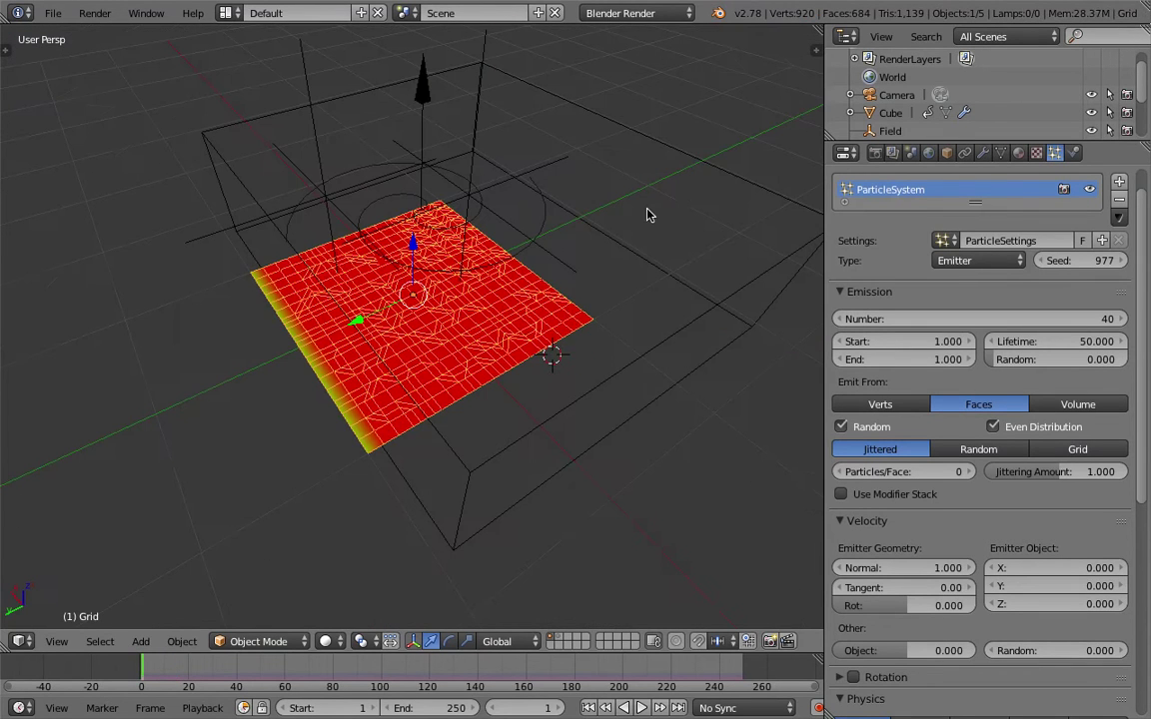
Set the viewport subdivisions of the grid's Subsurf modifier to 2
left_click(983, 152)
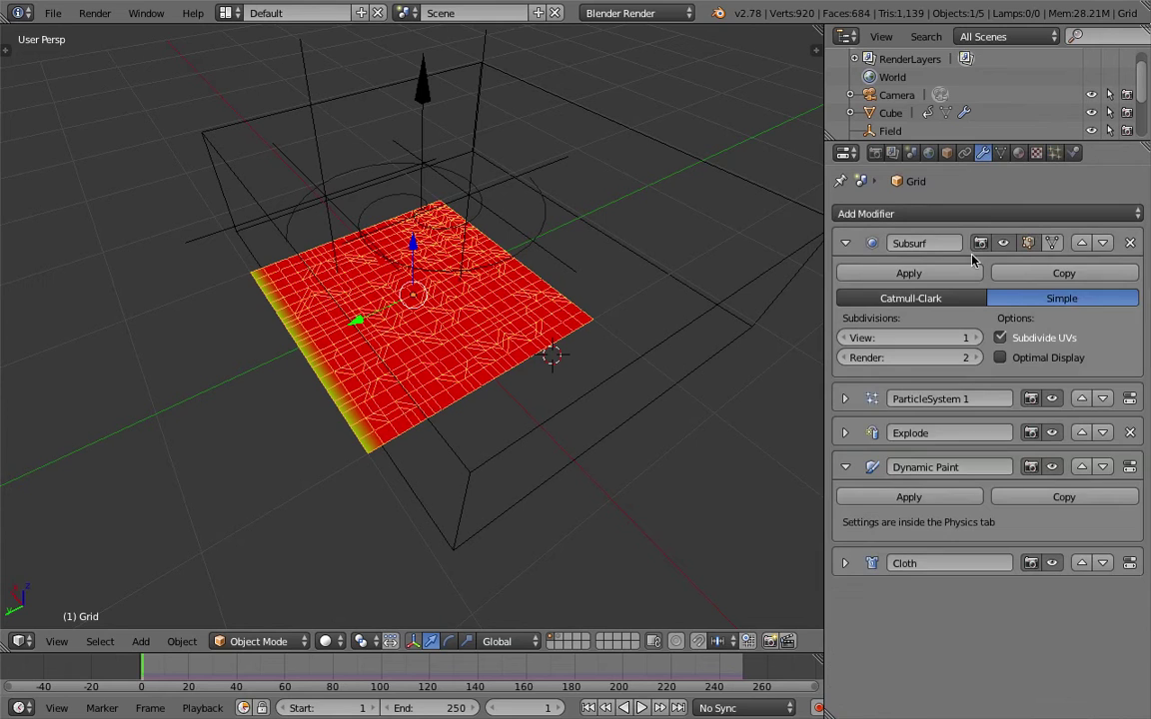
left_click(975, 338)
middle_click_drag(600, 300, 683, 309)
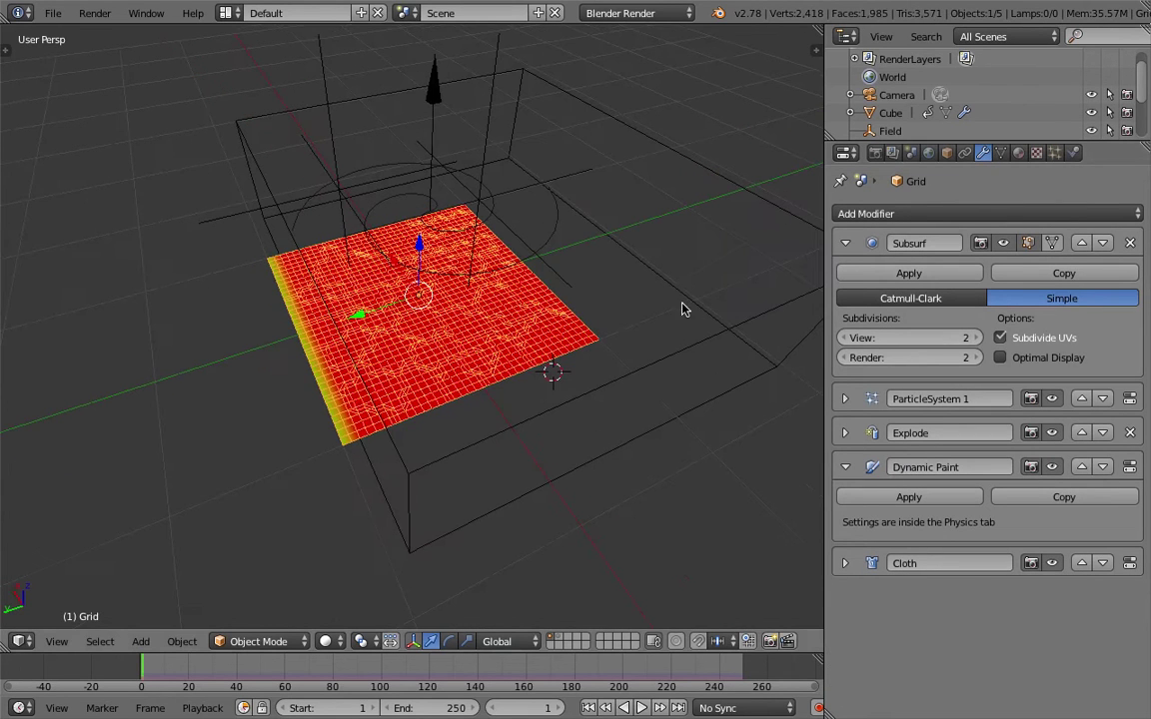
Set the grid's particle emission number to 70
left_click(1055, 151)
left_click(1068, 317)
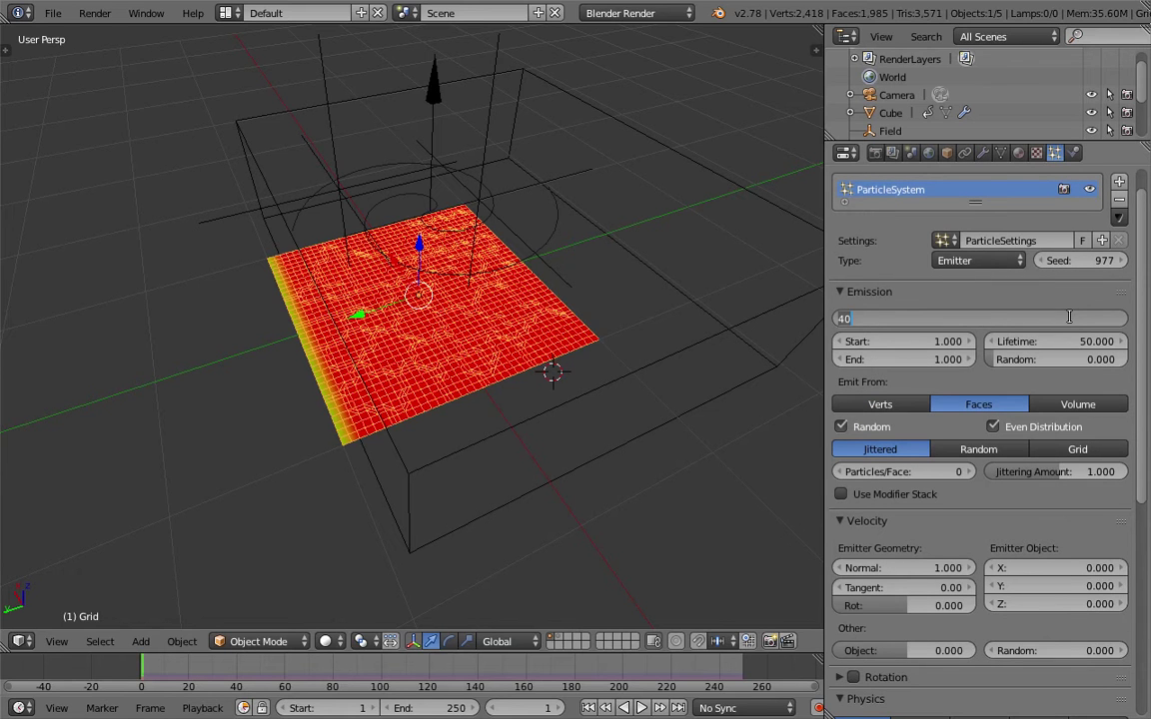
type("70")
key("Return")
middle_click_drag(520, 329, 469, 334)
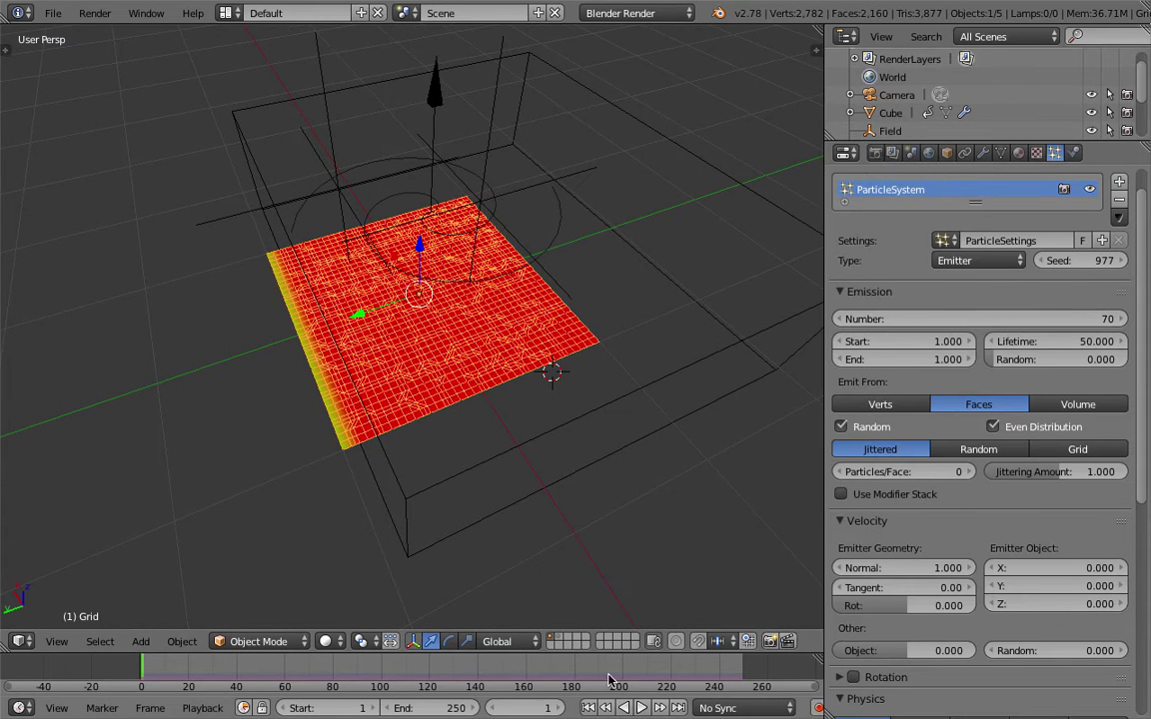
Turn off the Wire display option for the grid object
middle_click_drag(614, 590, 586, 422)
left_click(964, 152)
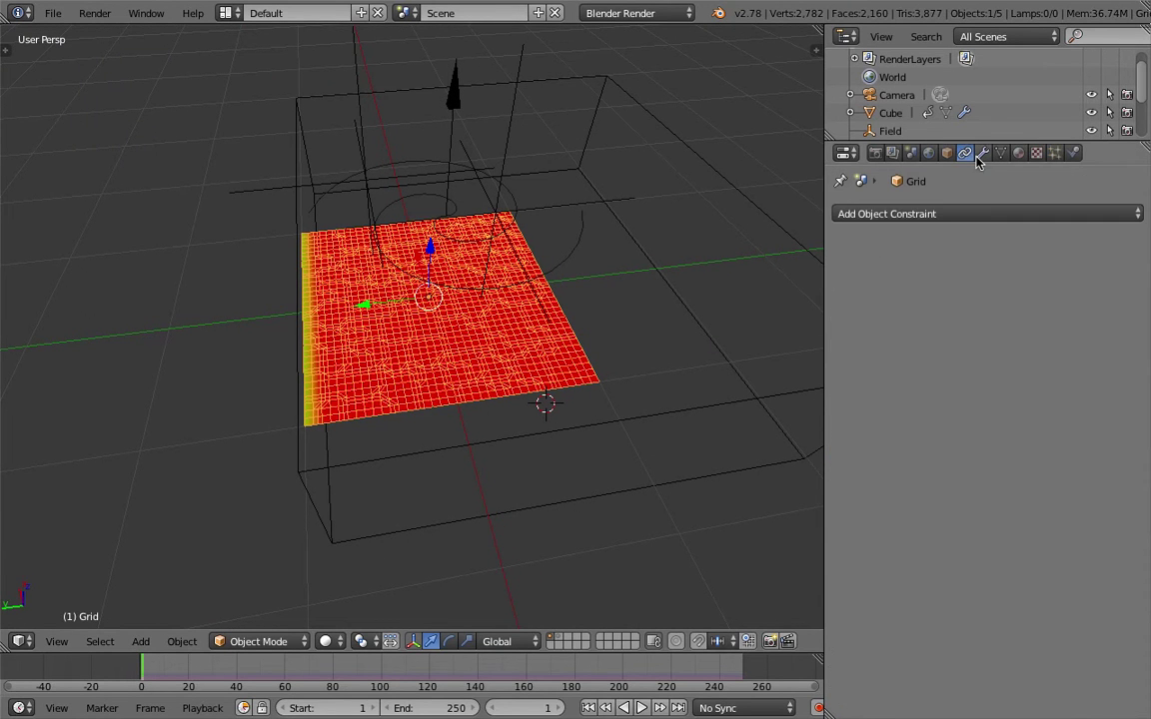
left_click(982, 152)
left_click(947, 152)
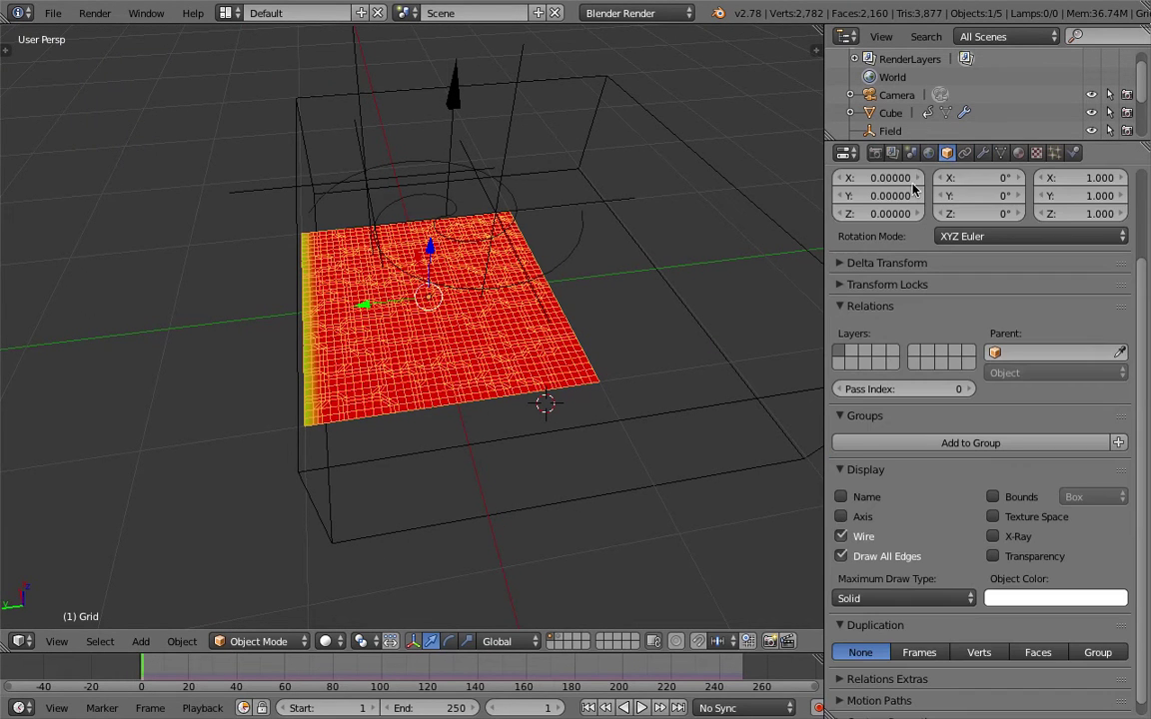
left_click(841, 537)
middle_click_drag(763, 480, 719, 509)
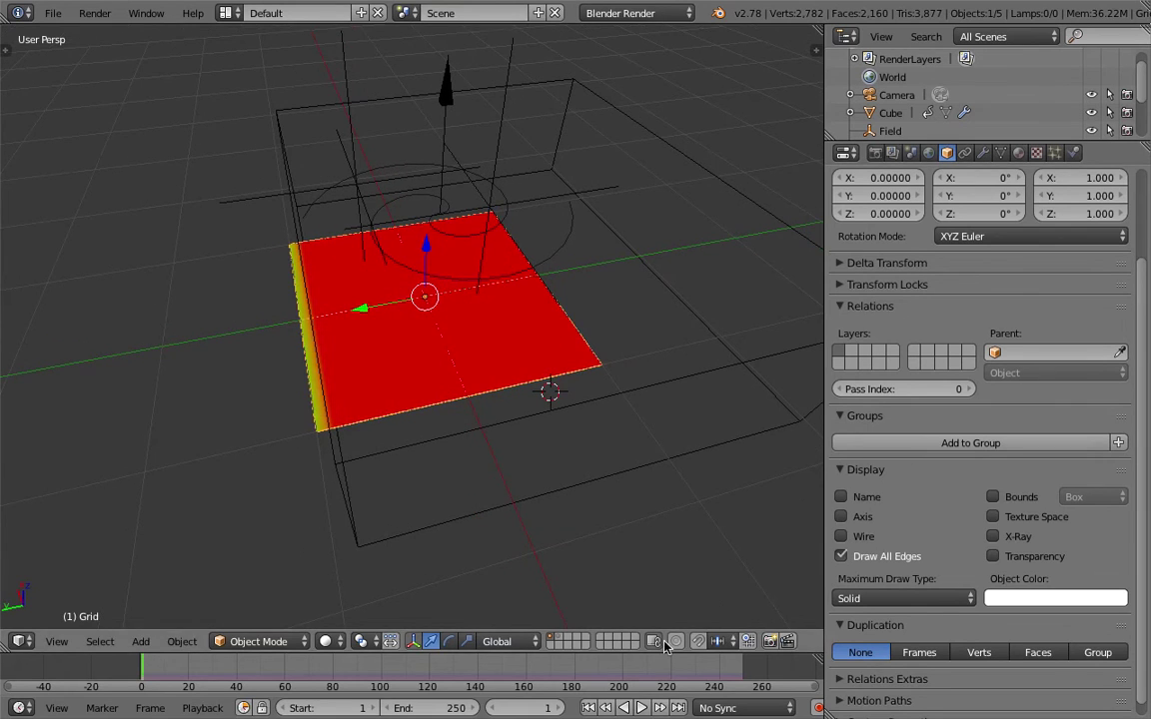
Play the simulation for several frames, stop it, and examine the cracks in the cloth up close
left_click(645, 707)
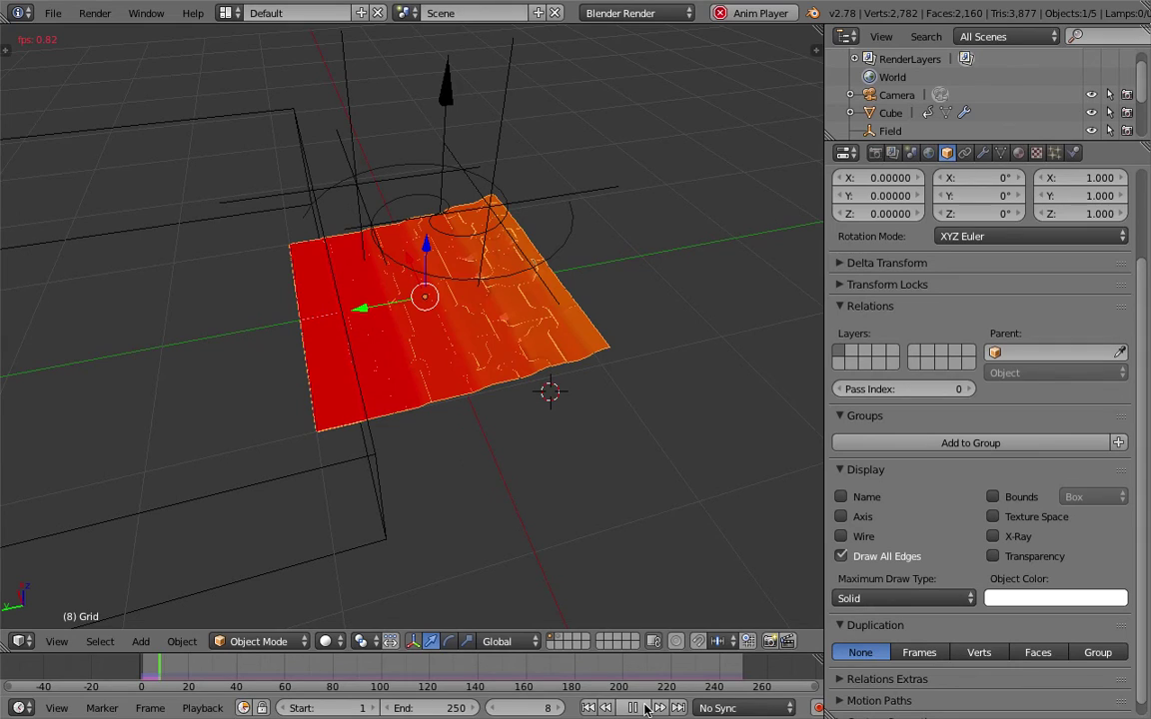
left_click(644, 707)
middle_click_drag(443, 255, 442, 326)
scroll(560, 350, "up", 3)
scroll(442, 327, "up", 3)
Select the cloth grid and apply Shade Smooth to it
right_click(469, 346)
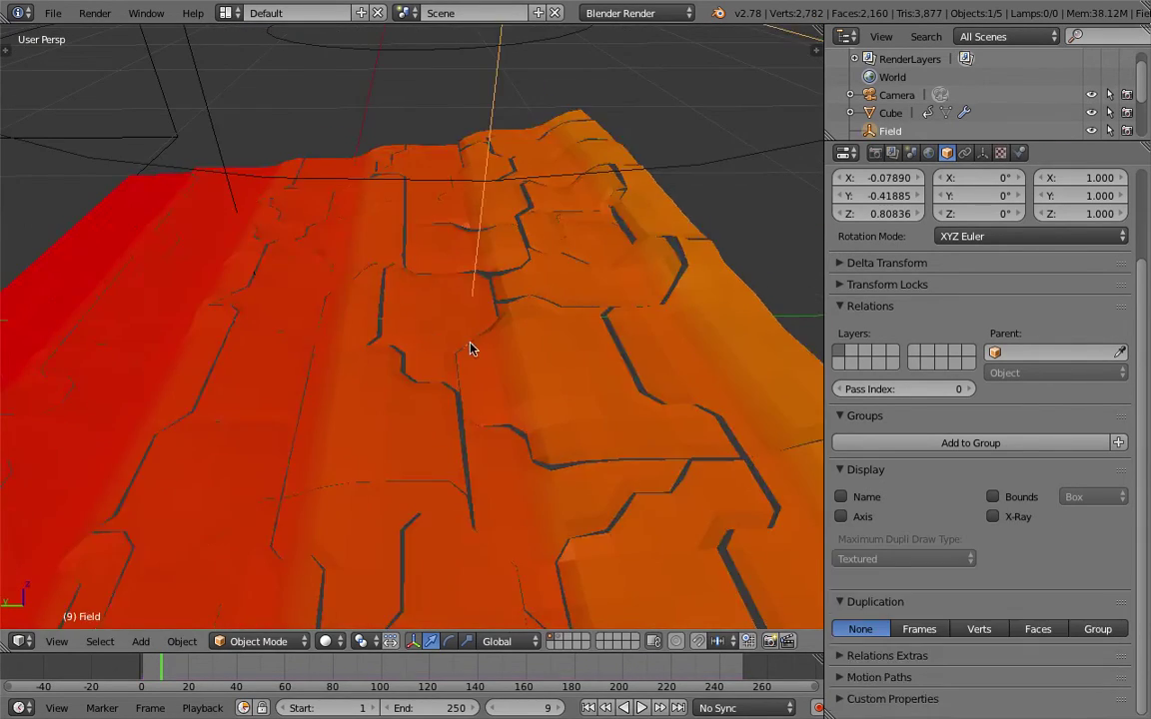
scroll(473, 362, "down", 3)
right_click(476, 361)
key("space")
type("smoo")
key("Return")
mouse_move(488, 357)
middle_mouse_down()
mouse_move(530, 378)
mouse_move(526, 319)
mouse_move(606, 391)
mouse_move(598, 293)
mouse_move(290, 82)
middle_mouse_up()
Save the scene with Save As, and save over the file again
left_click(53, 13)
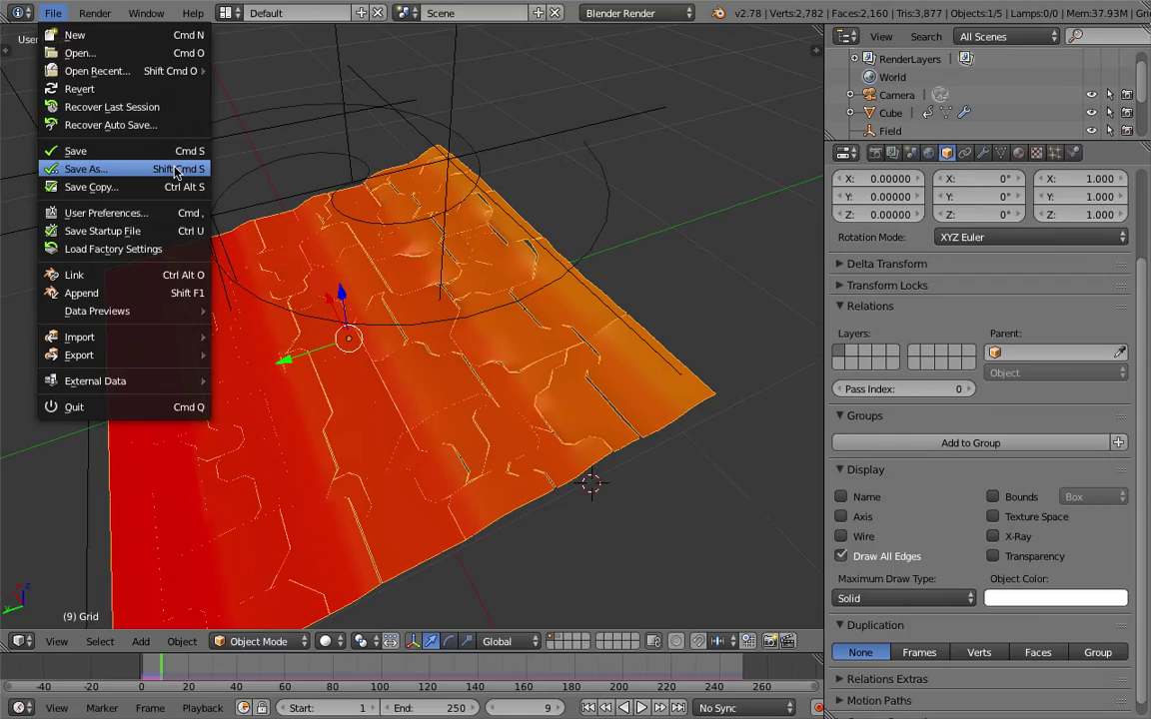
left_click(160, 161)
key("Return")
key("ctrl+s")
middle_click_drag(707, 272, 427, 305)
left_click(549, 295)
key("ctrl+s")
left_click(545, 345)
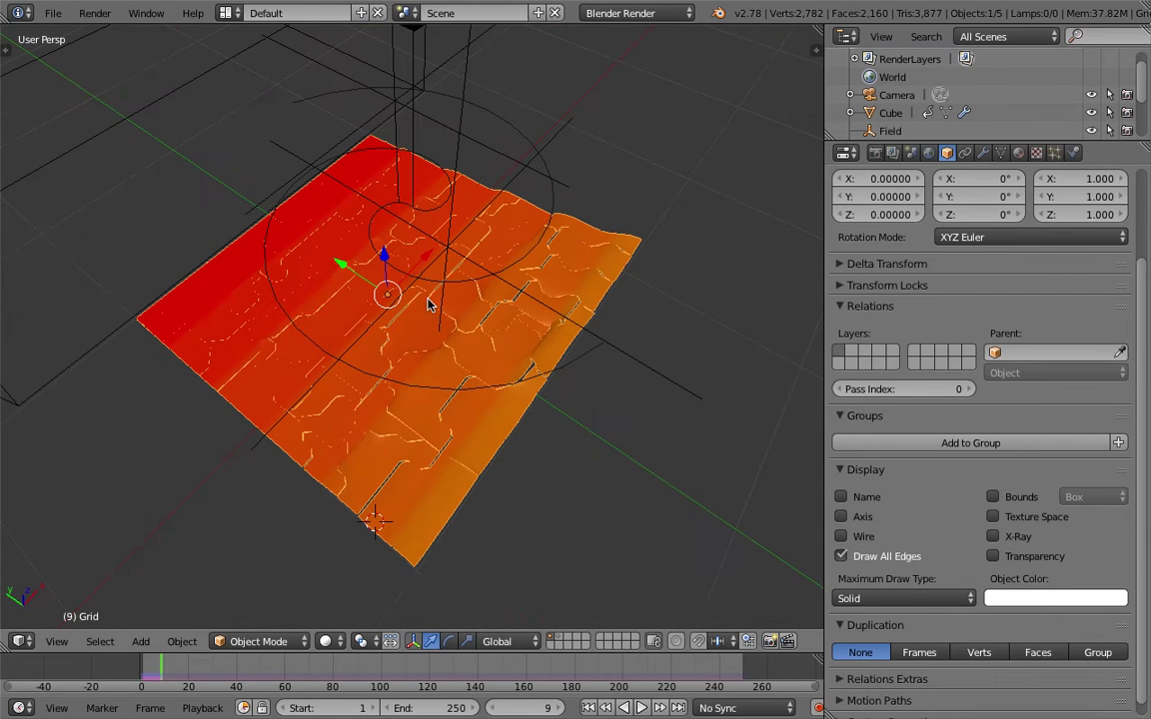
Widen the properties editor and review the grid's modifier stack, the Explode modifier settings and the available modifiers
left_click(982, 151)
middle_click_drag(649, 411, 354, 259)
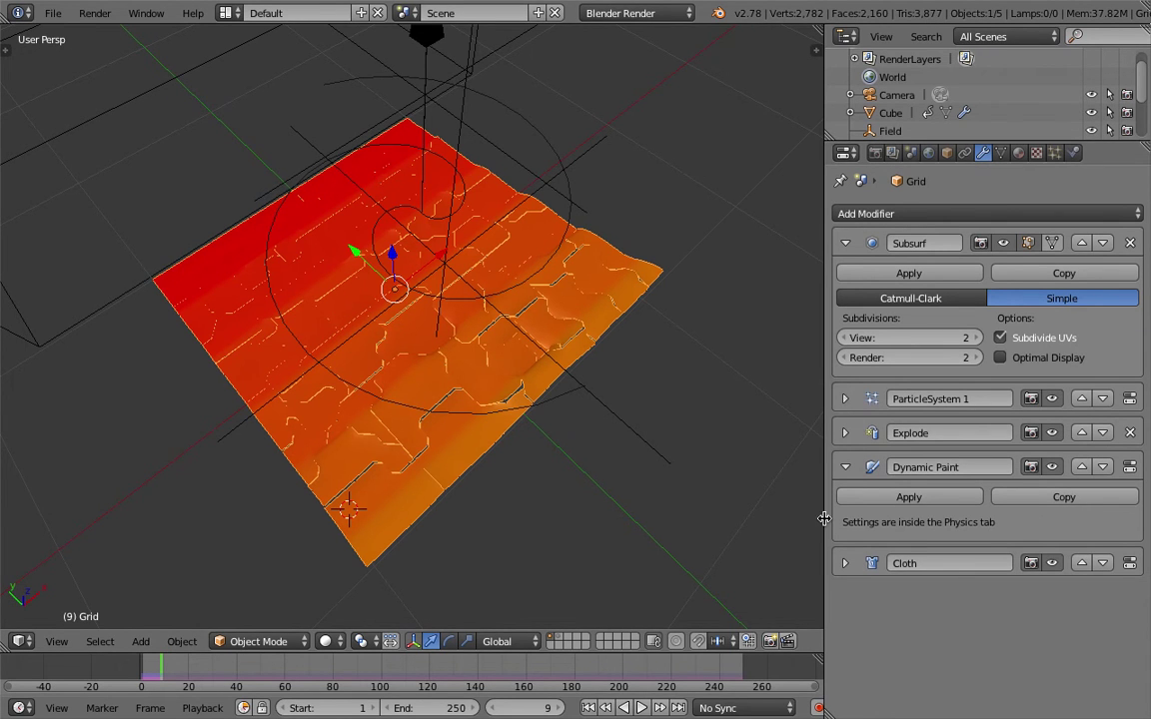
left_click_drag(825, 520, 789, 520)
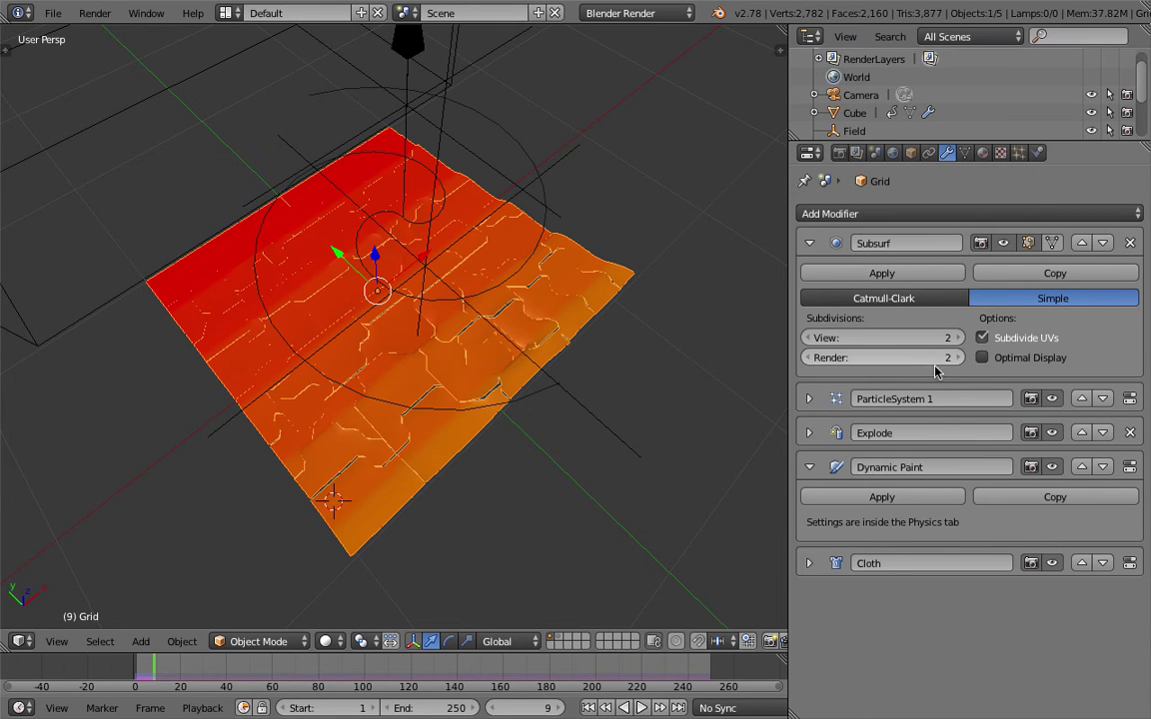
left_click(808, 432)
left_click(808, 436)
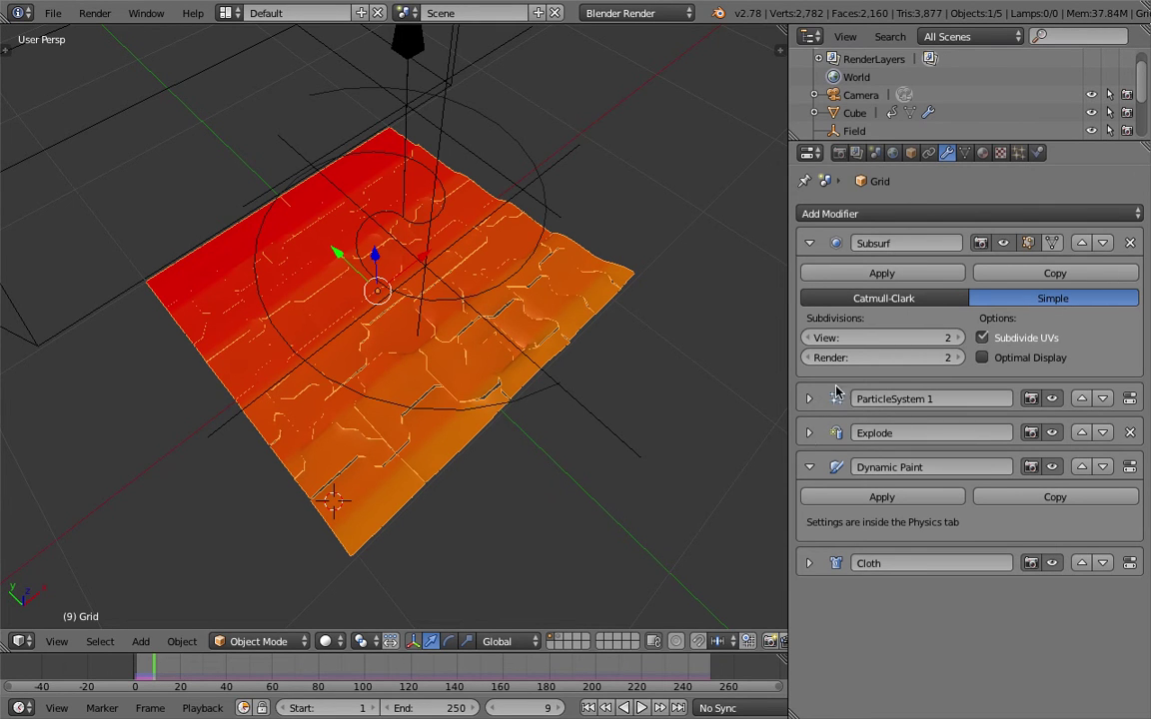
left_click(920, 213)
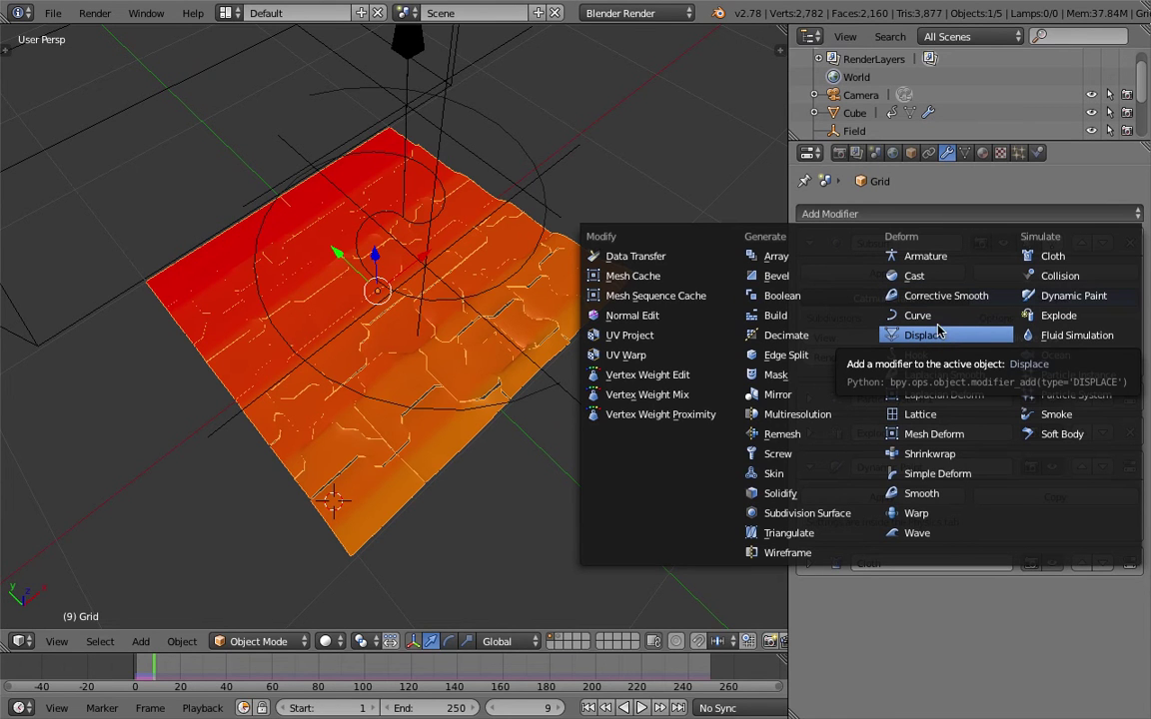
middle_click_drag(534, 206, 674, 206)
Select the vortex field and increase its strength and inflow
right_click(473, 208)
left_click(983, 153)
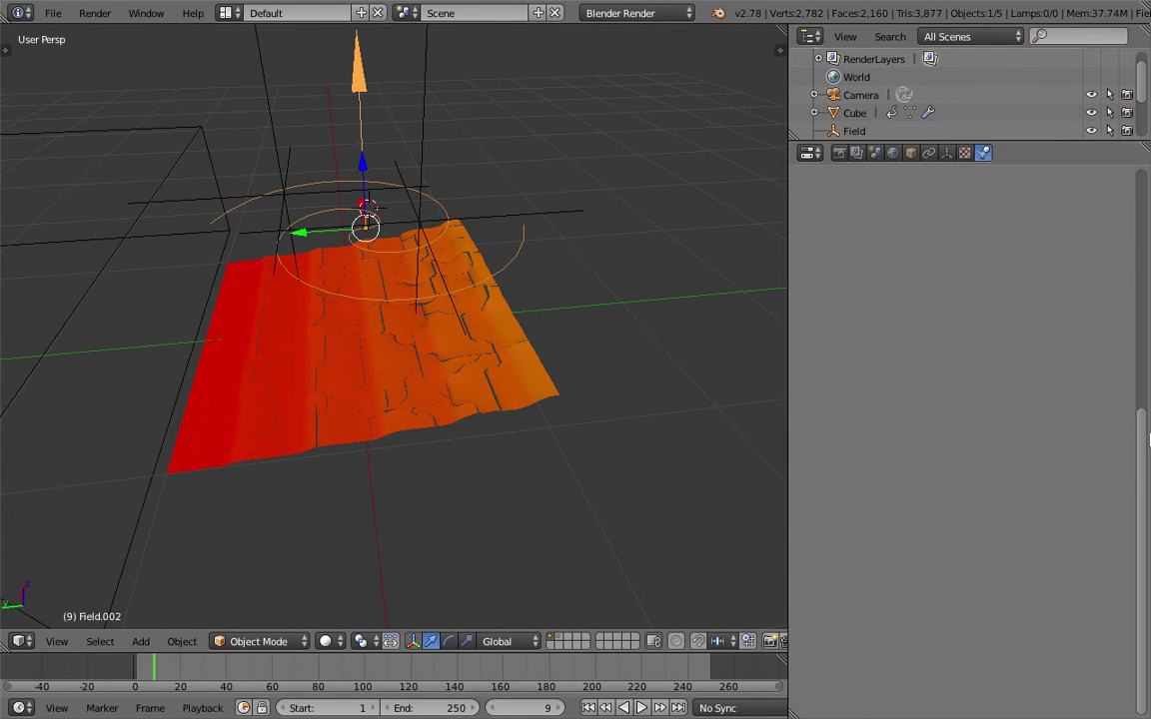
scroll(912, 380, "up", 5)
scroll(944, 420, "up", 1)
left_click_drag(900, 339, 1064, 340)
left_click_drag(880, 359, 924, 360)
Set the strength of the turbulence field above the cloth to 39.1 and its size to 4.1, and save the file
right_click(252, 180)
right_click(266, 121)
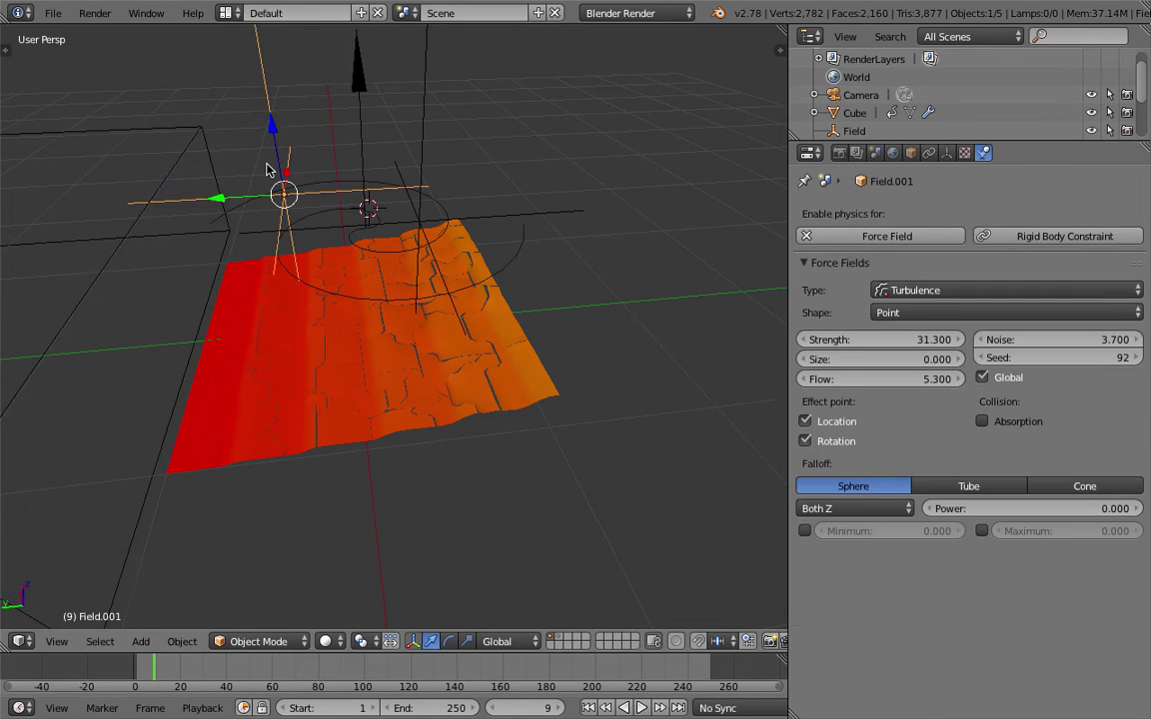
scroll(311, 193, "down", 2)
key("ctrl+s")
left_click_drag(886, 340, 939, 340)
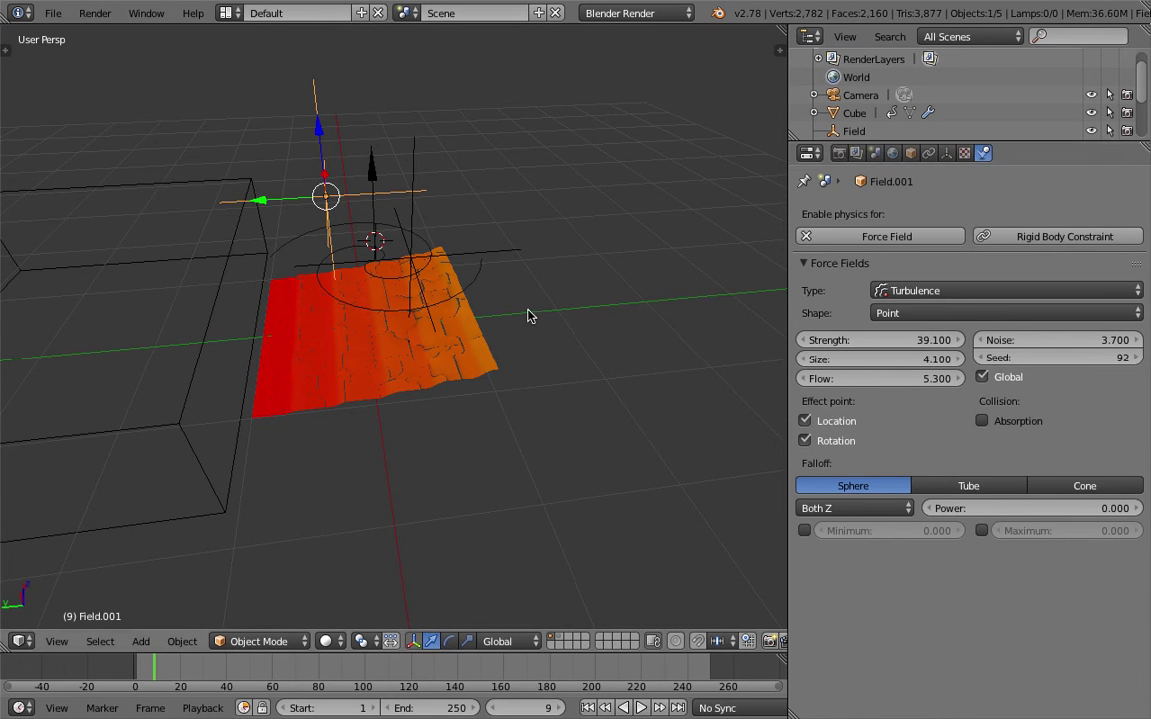
middle_click_drag(530, 314, 589, 308)
key("ctrl+s")
left_click(589, 308)
Replay the simulation from the first frame to check the stronger force fields, and stop it
key("shift+Left")
left_click(642, 707)
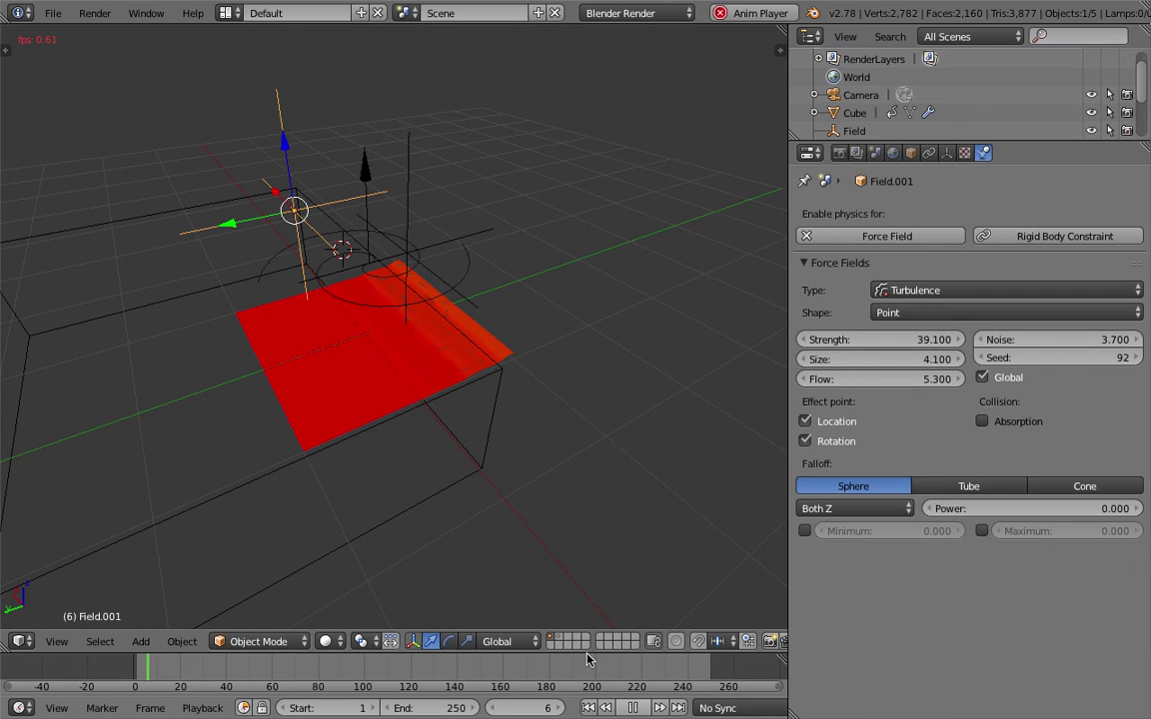
key("alt+a")
middle_click_drag(419, 309, 516, 310)
Select the cloth grid and save the scene over the existing file
right_click(449, 316)
scroll(462, 338, "up", 2)
key("ctrl+s")
left_click(379, 339)
key("ctrl+s")
left_click(413, 313)
key("ctrl+s")
left_click(458, 310)
Add a torus mesh around the cloth
key("shift+a")
mouse_move(512, 87)
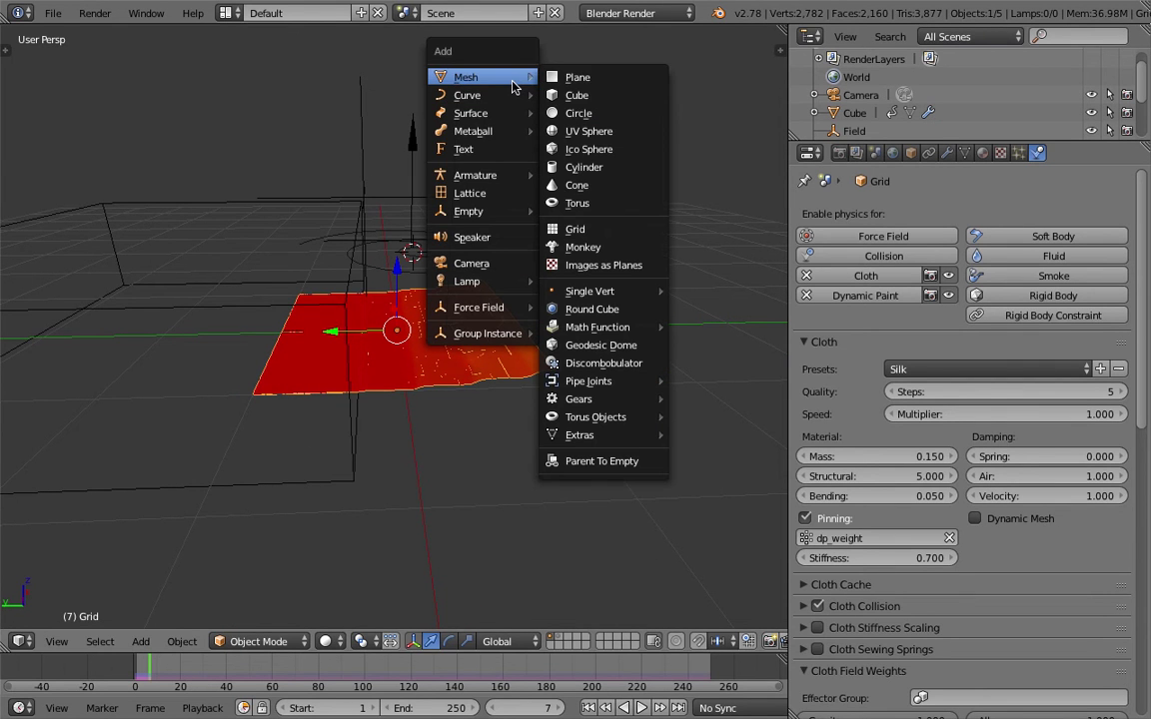
left_click(585, 206)
middle_click_drag(548, 244, 550, 309)
Select the cloth grid, replace its mesh data with Torus and save the scene over the existing file
right_click(536, 387)
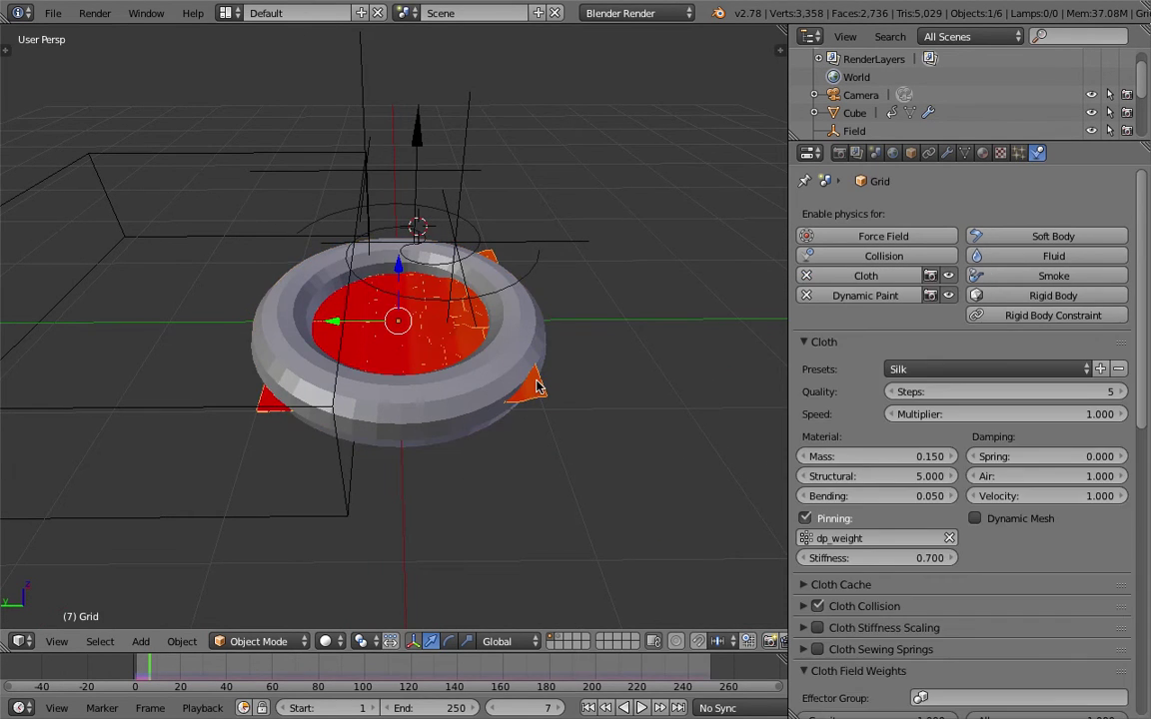
middle_click_drag(536, 386, 611, 368)
key("ctrl+s")
left_click(611, 368)
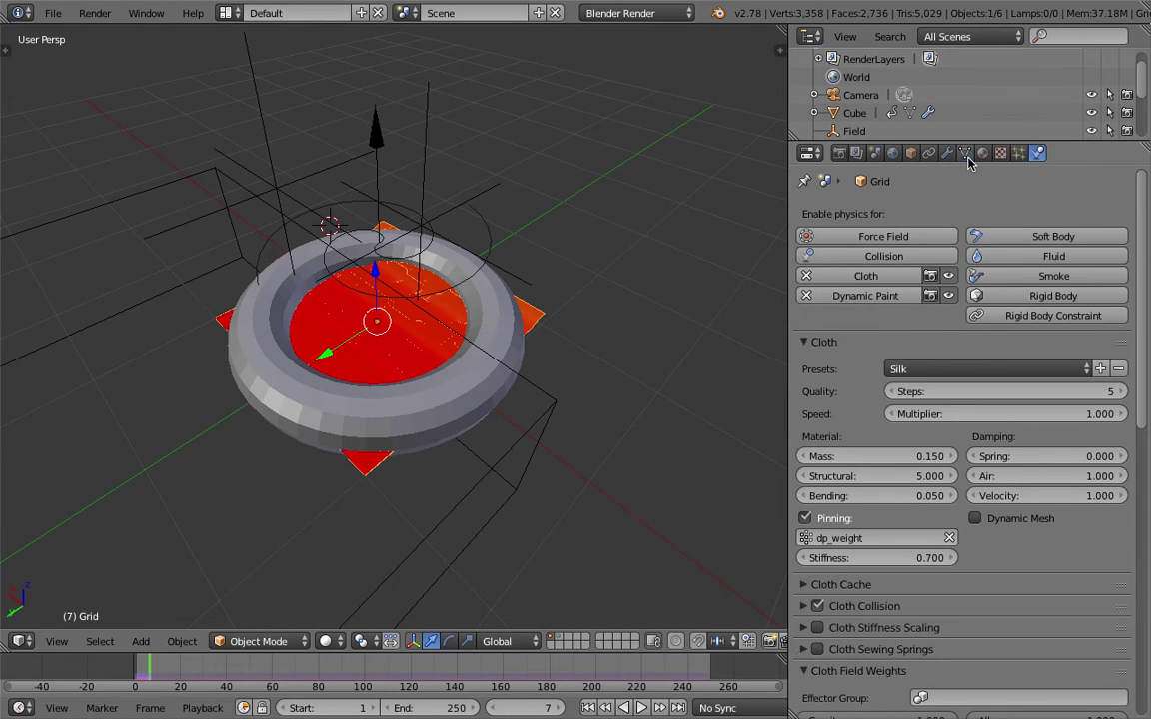
left_click(965, 152)
left_click(809, 213)
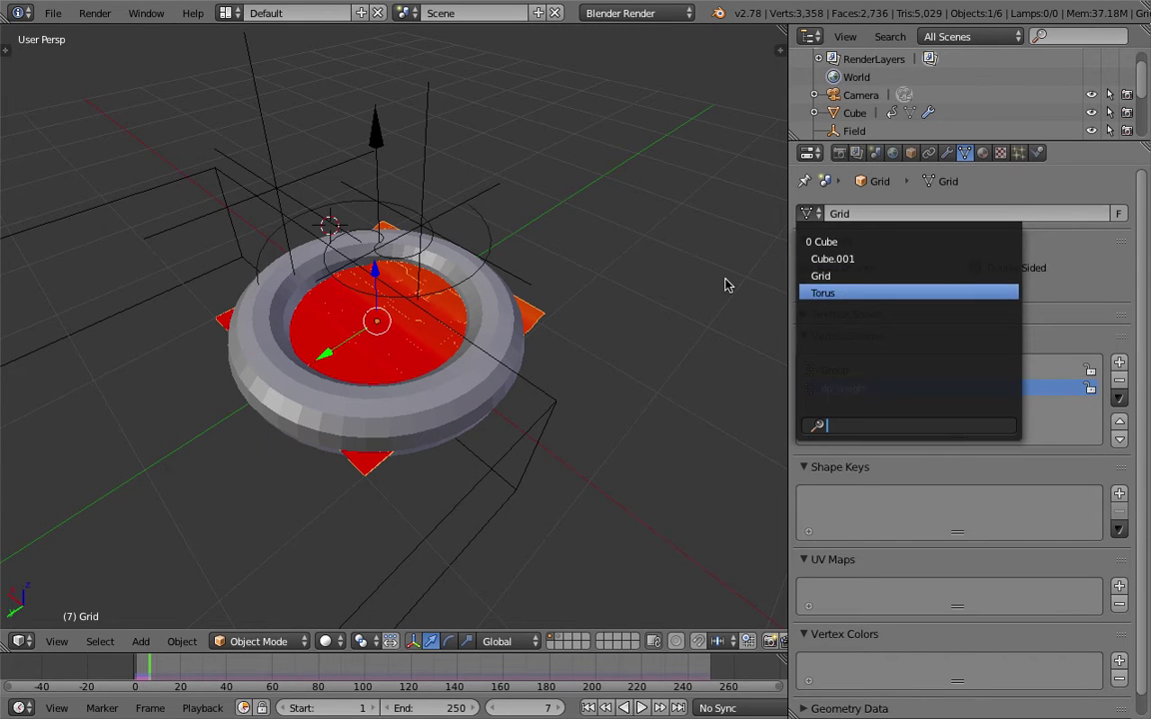
key("Return")
key("ctrl+s")
left_click(529, 220)
Select the separate torus object and move it to layer 2
middle_click_drag(529, 313, 519, 332)
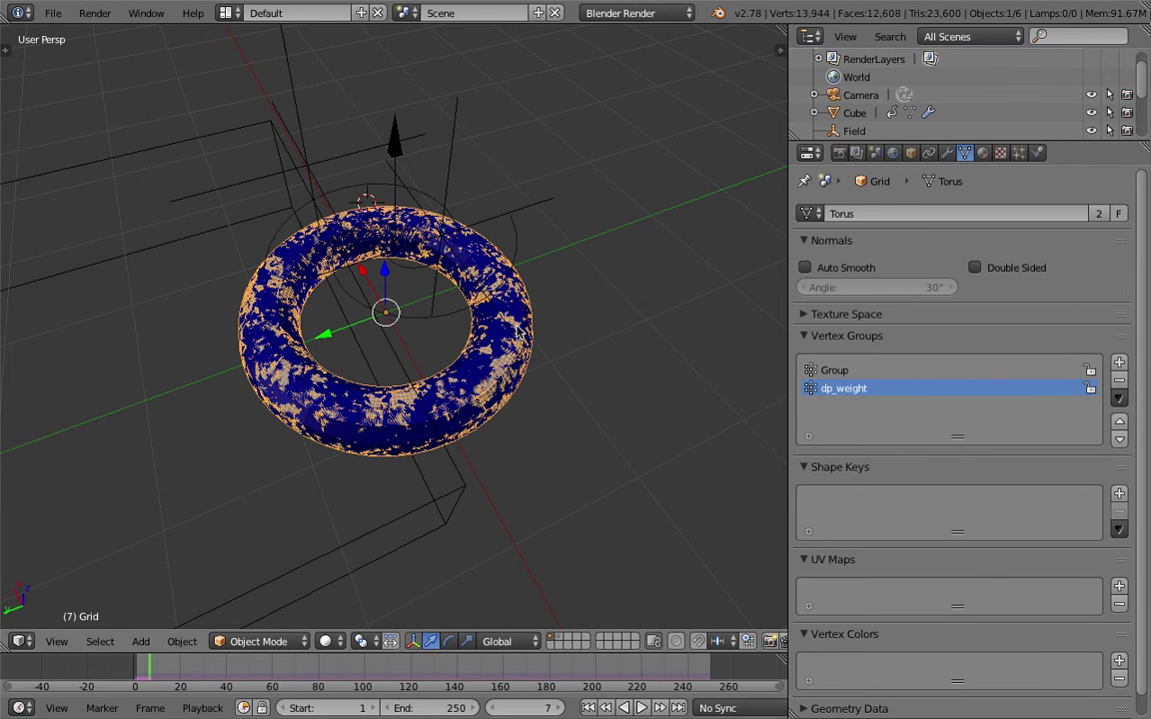
right_click(517, 322)
key("m")
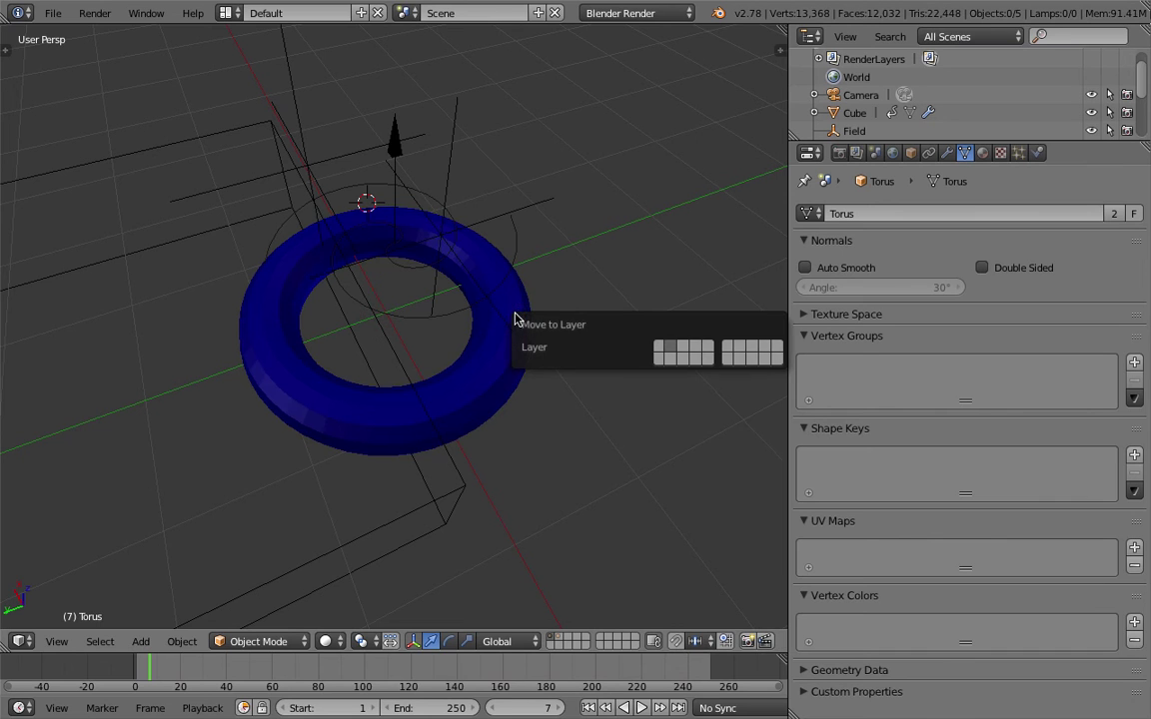
middle_click_drag(510, 310, 503, 248)
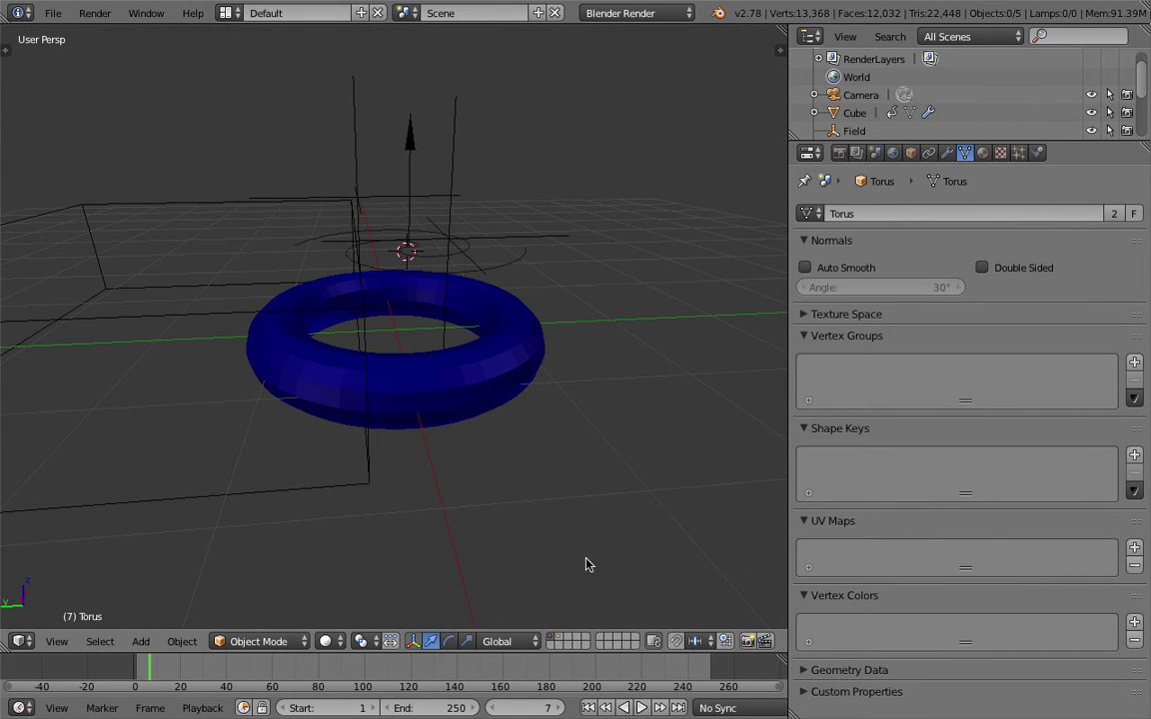
Return to the first frame, scale the brush cube up until it encloses the whole torus, and save the file
left_click(590, 709)
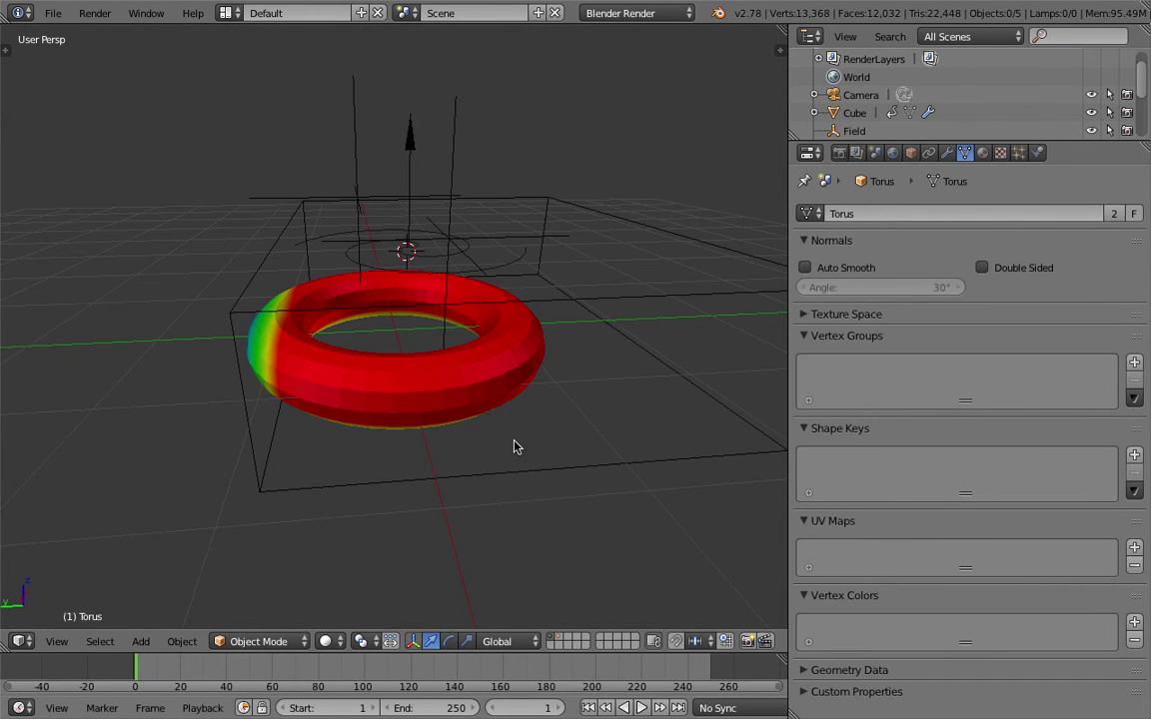
middle_click_drag(516, 450, 606, 288)
right_click(659, 242)
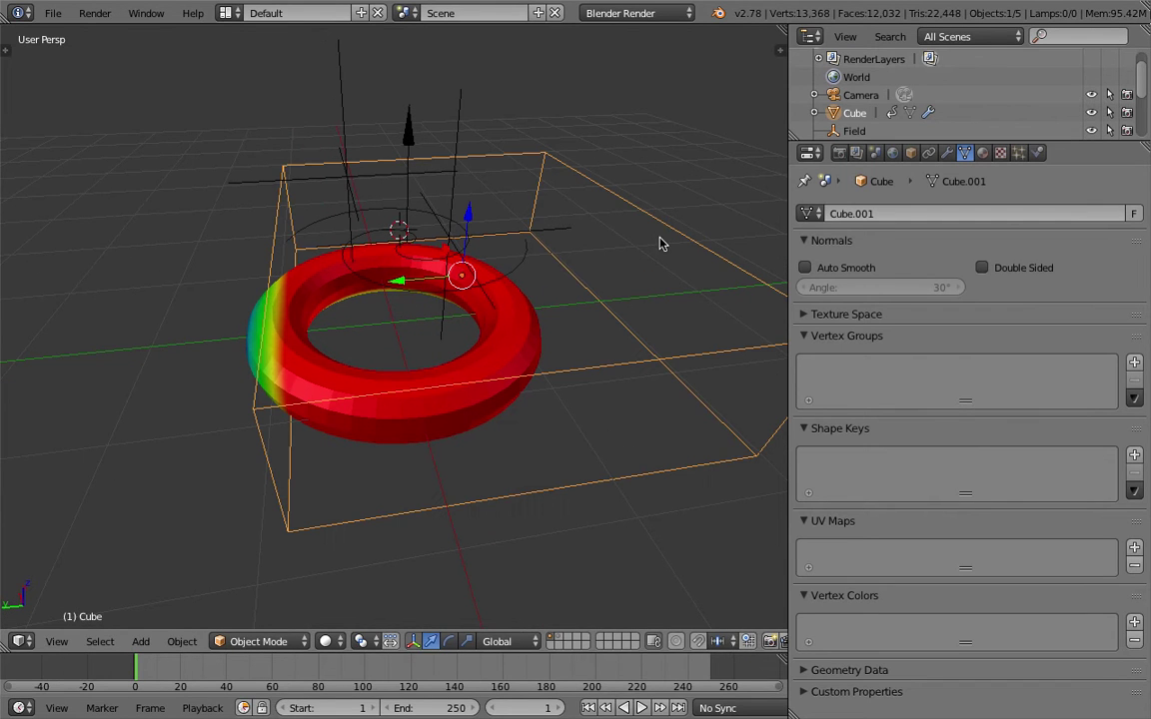
key("s")
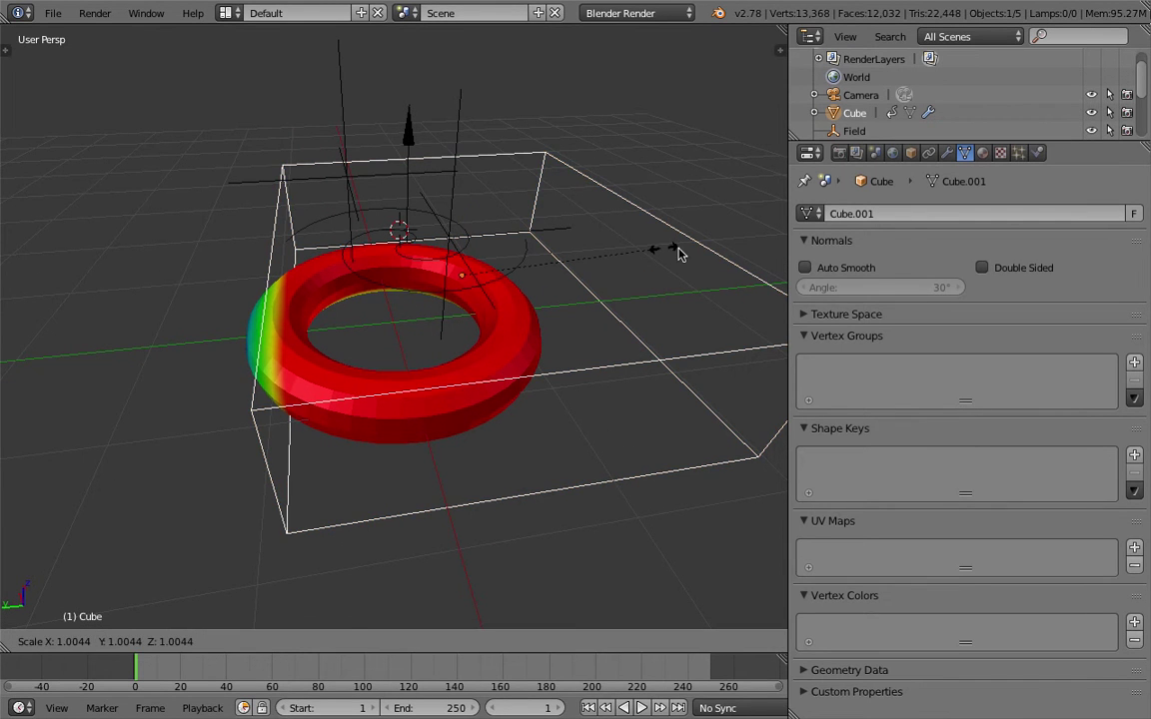
left_click(646, 258)
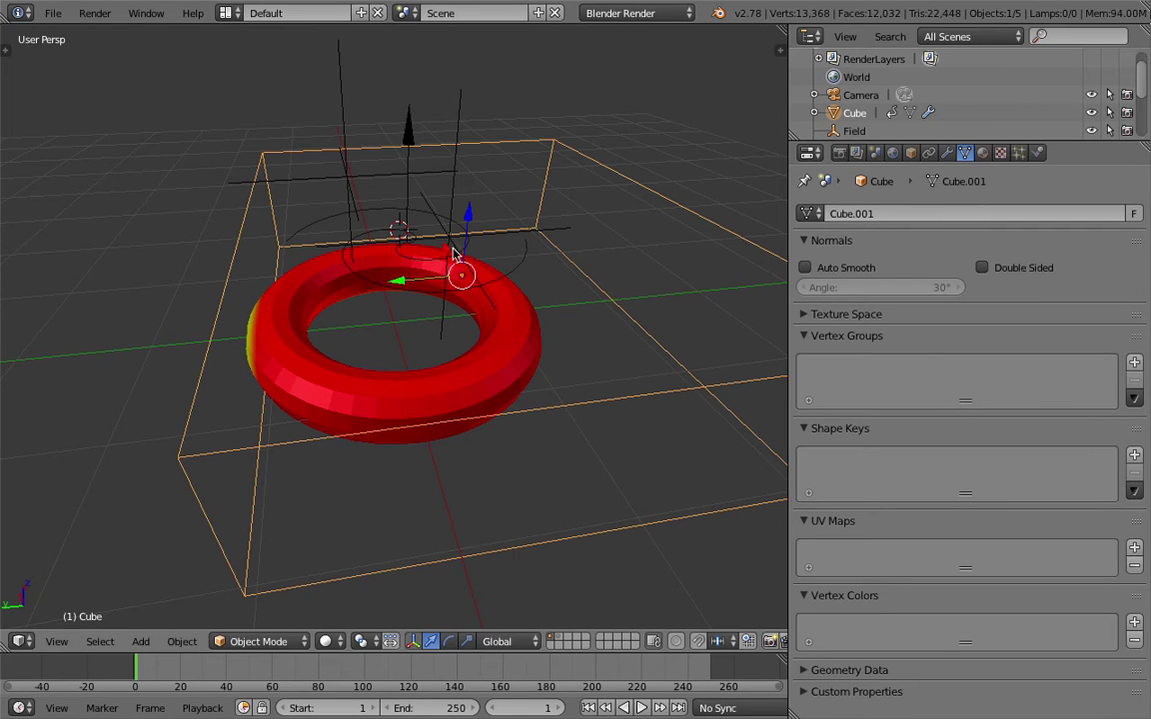
key("s")
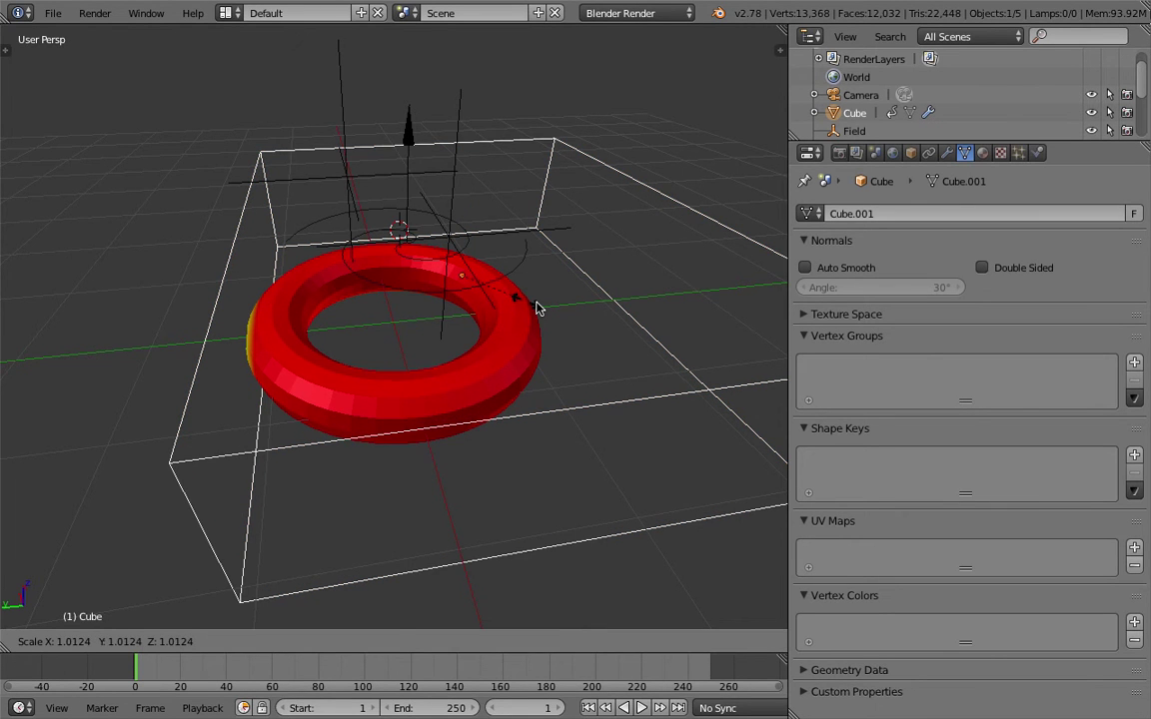
left_click(537, 306)
middle_click_drag(537, 306, 512, 315)
key("ctrl+s")
left_click(512, 315)
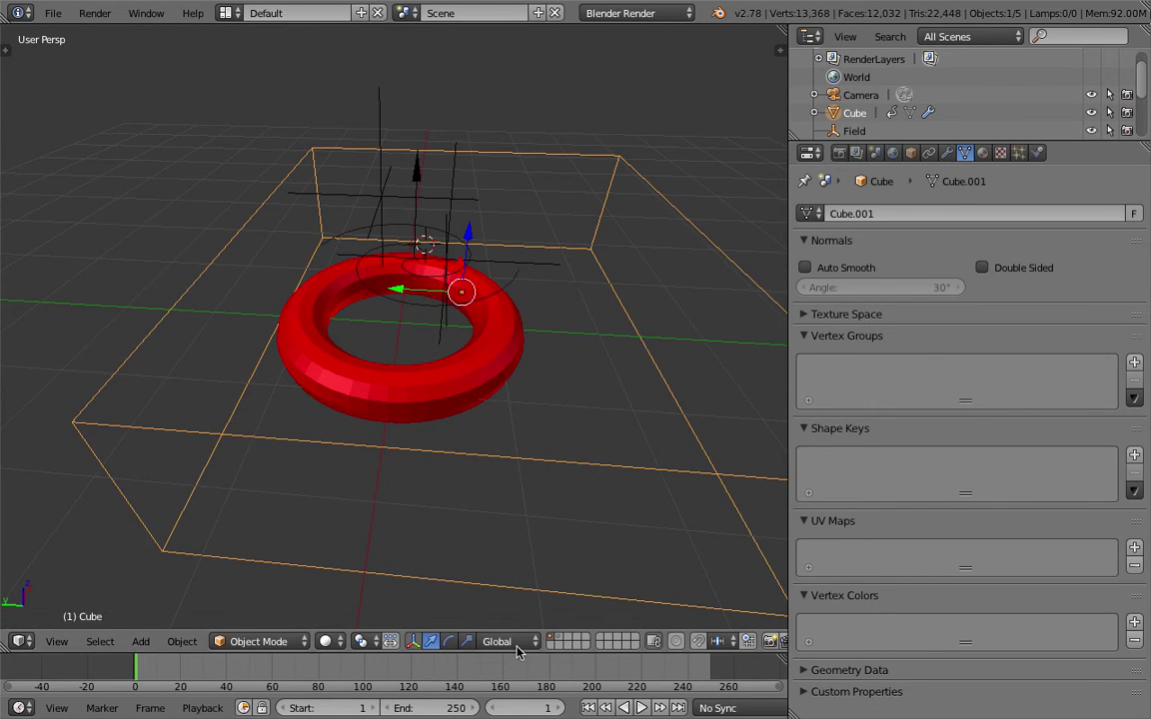
Play the simulation to check how the torus breaks apart, and stop it
left_click(644, 708)
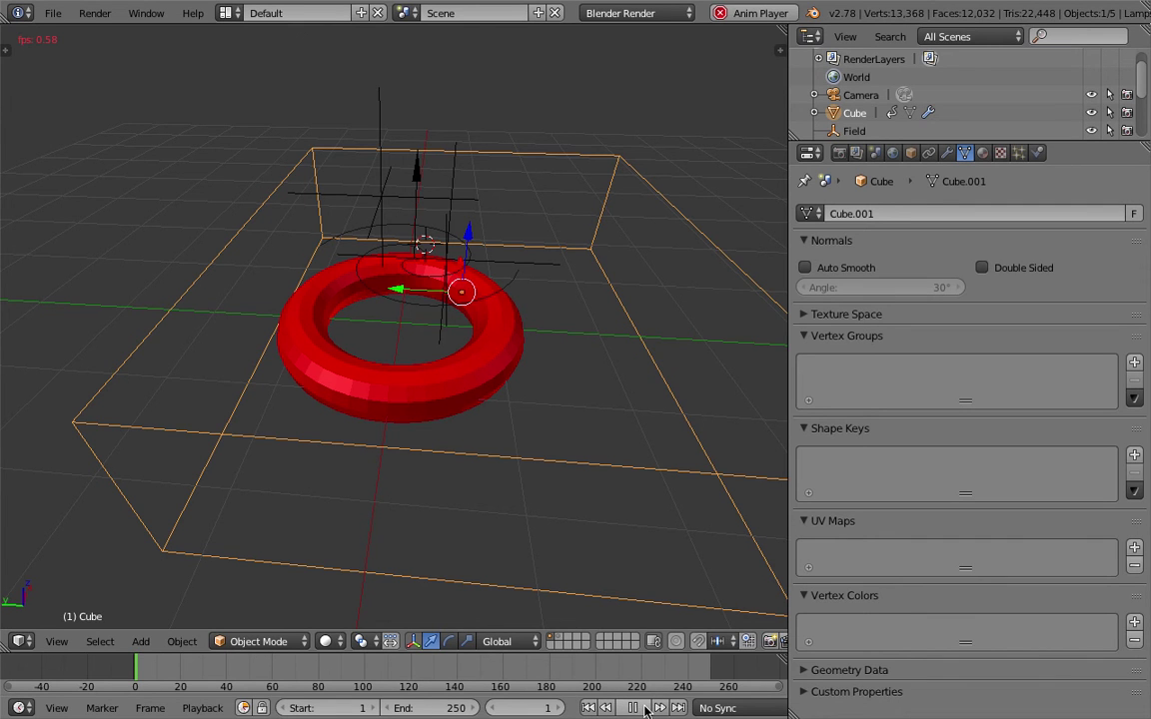
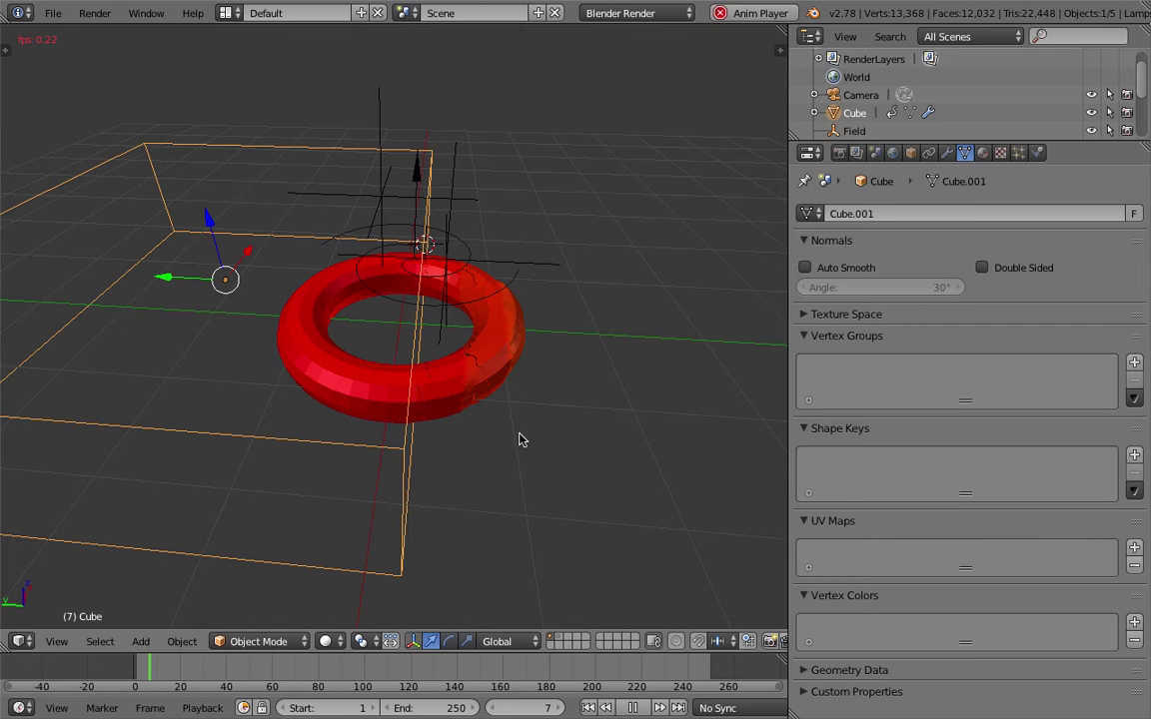
key("alt+a")
middle_click_drag(454, 334, 501, 368)
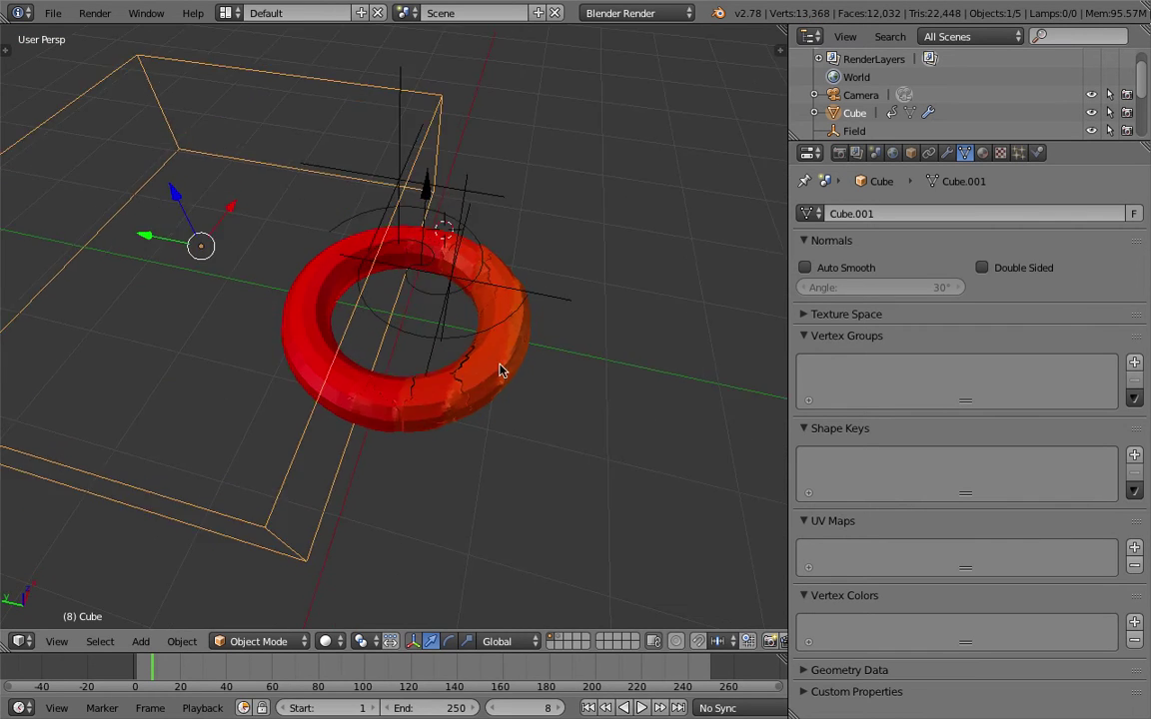
Select the torus-shaped cloth, apply smooth shading to it and save the scene over the existing file
scroll(485, 310, "up", 5)
mouse_move(485, 310)
middle_mouse_down()
mouse_move(467, 298)
mouse_move(428, 334)
mouse_move(453, 306)
mouse_move(502, 405)
mouse_move(570, 410)
mouse_move(634, 513)
mouse_move(478, 290)
mouse_move(496, 338)
middle_mouse_up()
right_click(571, 410)
key("space")
type("smooth")
key("Return")
scroll(452, 316, "down", 3)
scroll(496, 338, "down", 3)
key("ctrl+s")
left_click(473, 301)
left_click(53, 13)
left_click(155, 157)
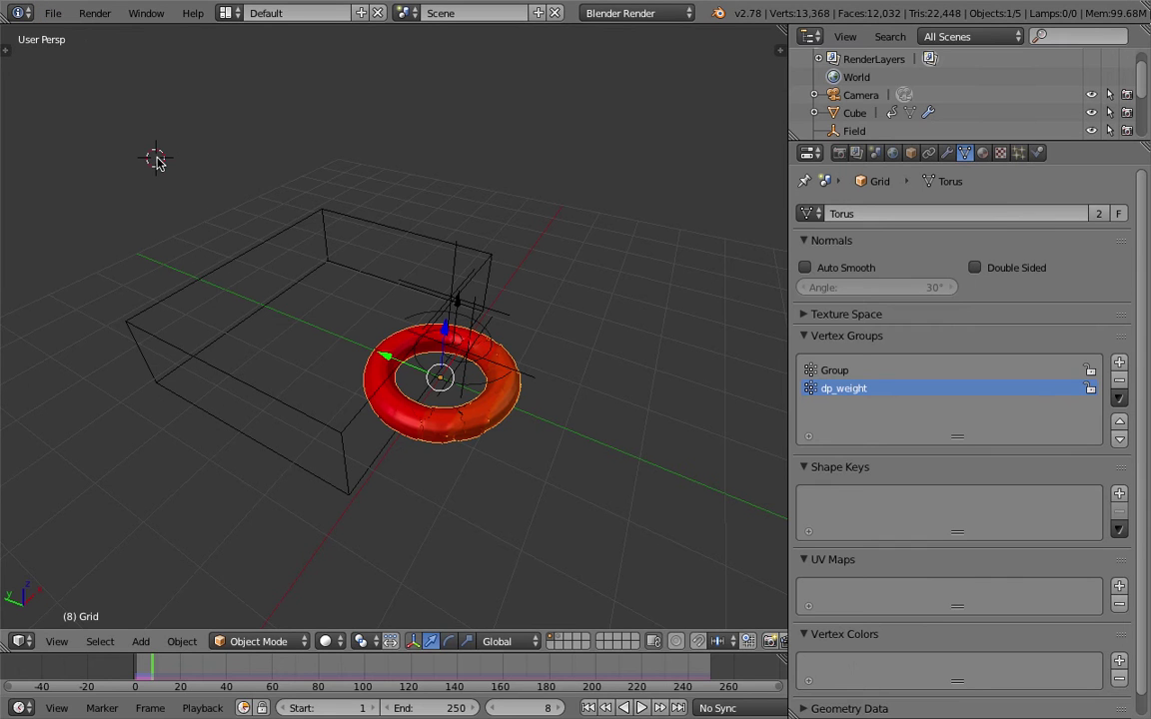
left_click(53, 13)
left_click(60, 167)
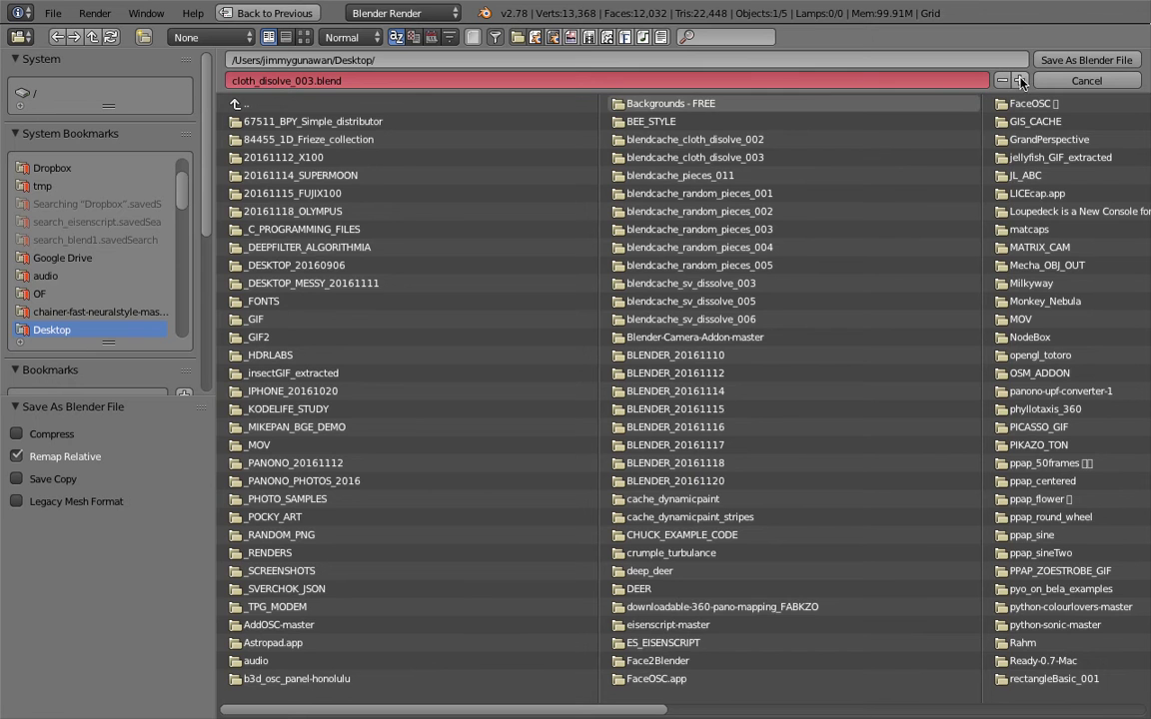
key("Escape")
Switch to the Compositing screen layout and enlarge its 3D viewport in height and width
middle_click_drag(539, 330, 510, 339)
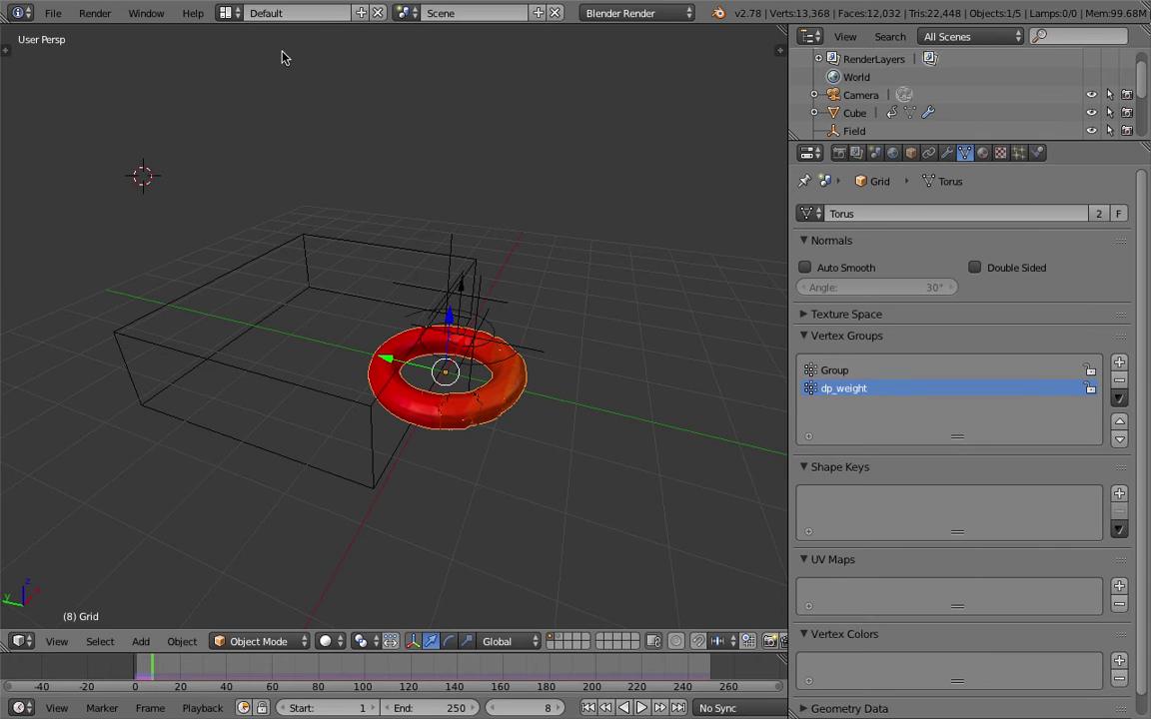
left_click(227, 13)
left_click(254, 69)
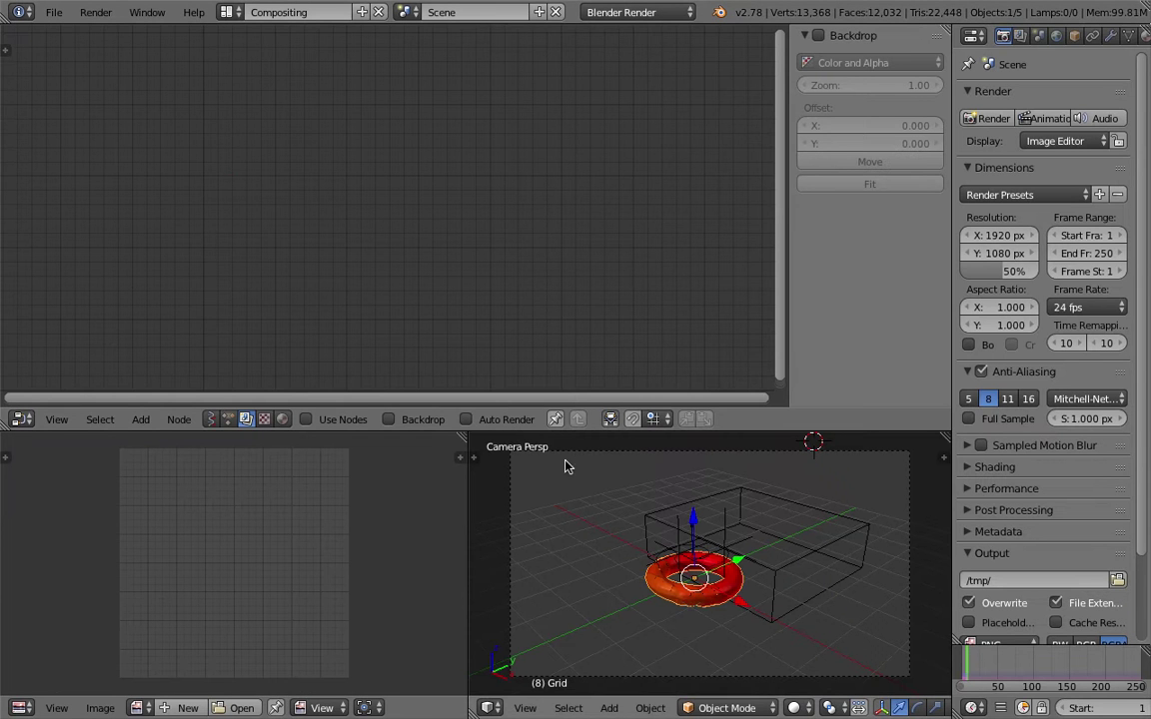
left_click_drag(507, 432, 506, 312)
middle_click_drag(520, 400, 599, 480)
left_click_drag(470, 464, 230, 460)
middle_click_drag(650, 409, 516, 495)
mouse_move(506, 432)
middle_mouse_down()
mouse_move(521, 453)
mouse_move(547, 432)
middle_mouse_up()
Sketch a human figure outline with Grease Pencil above the grid, with an arrow pointing toward it
mouse_move(549, 418)
left_mouse_down()
mouse_move(552, 375)
mouse_move(613, 450)
mouse_move(598, 468)
mouse_move(629, 513)
mouse_move(588, 523)
mouse_move(548, 438)
mouse_move(532, 447)
mouse_move(552, 406)
left_mouse_up()
mouse_move(552, 406)
middle_mouse_down()
mouse_move(554, 390)
mouse_move(565, 432)
mouse_move(575, 398)
middle_mouse_up()
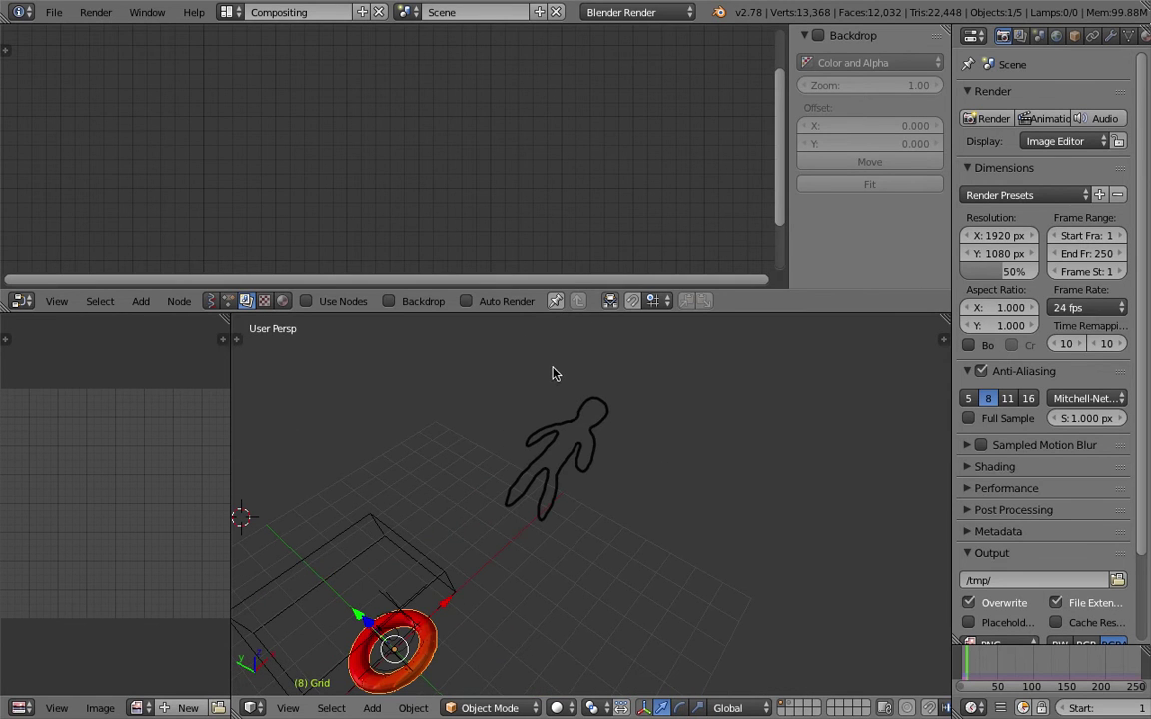
left_click_drag(552, 373, 573, 410)
mouse_move(574, 398)
middle_mouse_down()
mouse_move(619, 436)
mouse_move(683, 441)
mouse_move(680, 536)
middle_mouse_up()
scroll(741, 540, "up", 4)
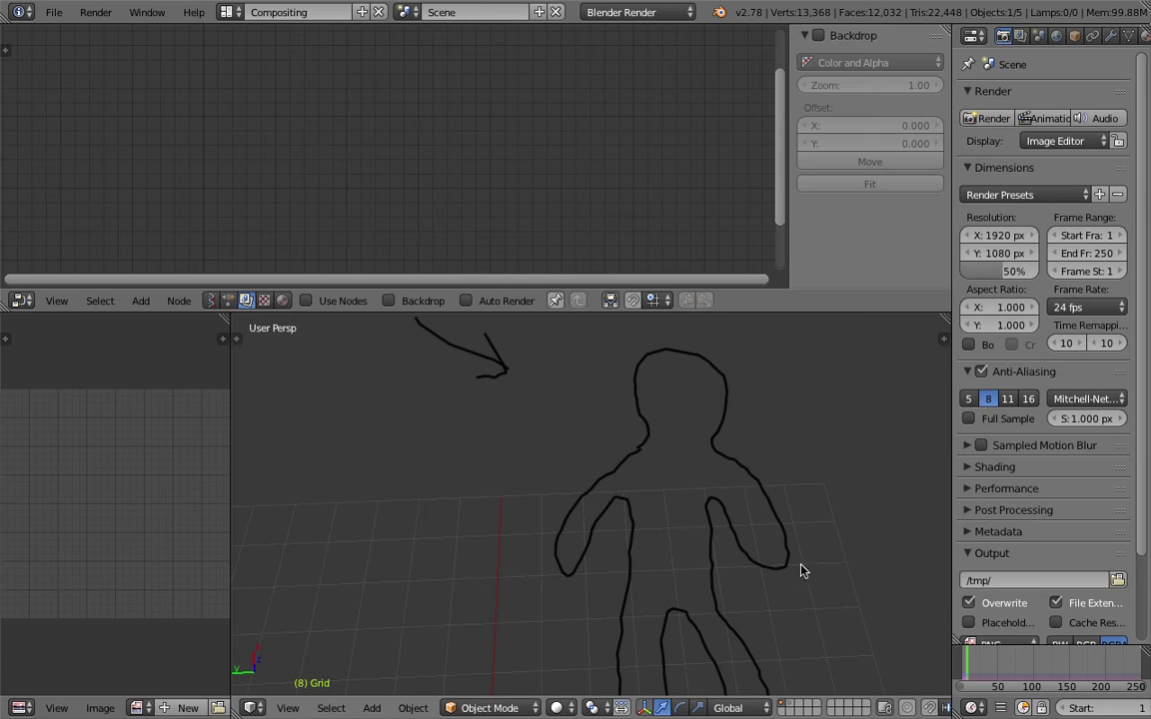
Draw Grease Pencil flow lines and arrows beside and across the figure's arms, head, torso and legs
left_click_drag(811, 557, 778, 485)
left_click_drag(834, 526, 765, 453)
left_click_drag(774, 543, 696, 418)
left_click_drag(709, 481, 610, 492)
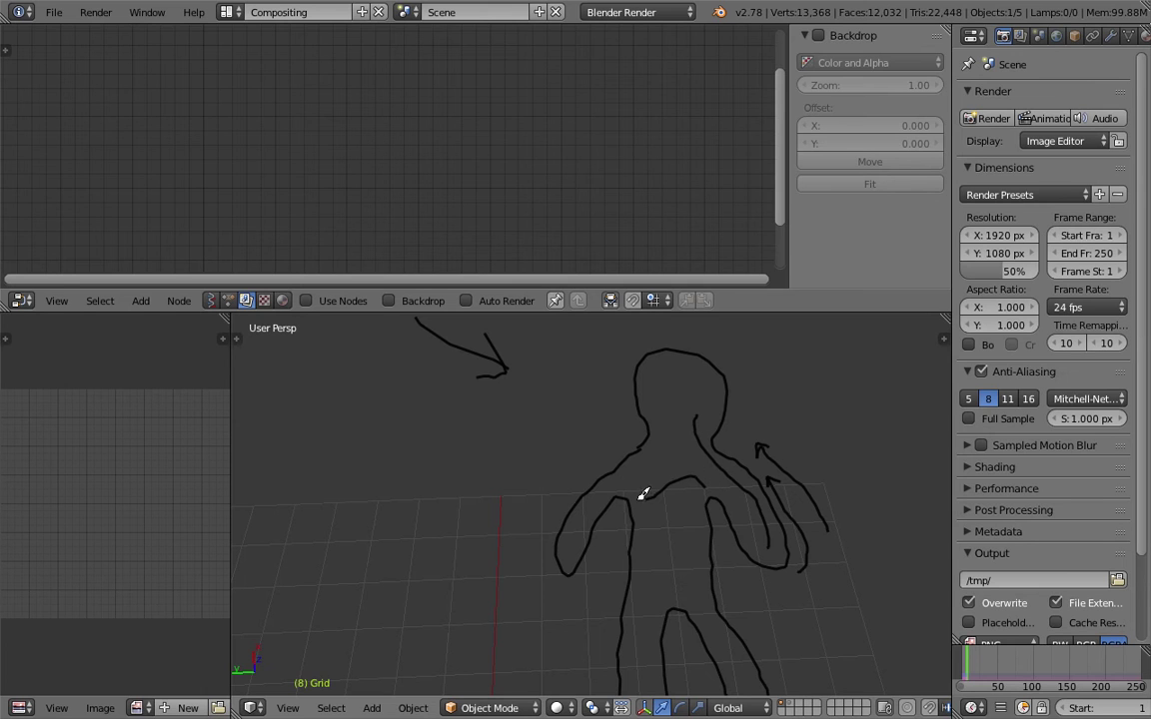
left_click_drag(676, 505, 682, 530)
middle_click_drag(691, 593, 631, 457)
left_click_drag(629, 450, 610, 563)
left_click_drag(683, 512, 720, 582)
middle_click_drag(706, 572, 687, 479)
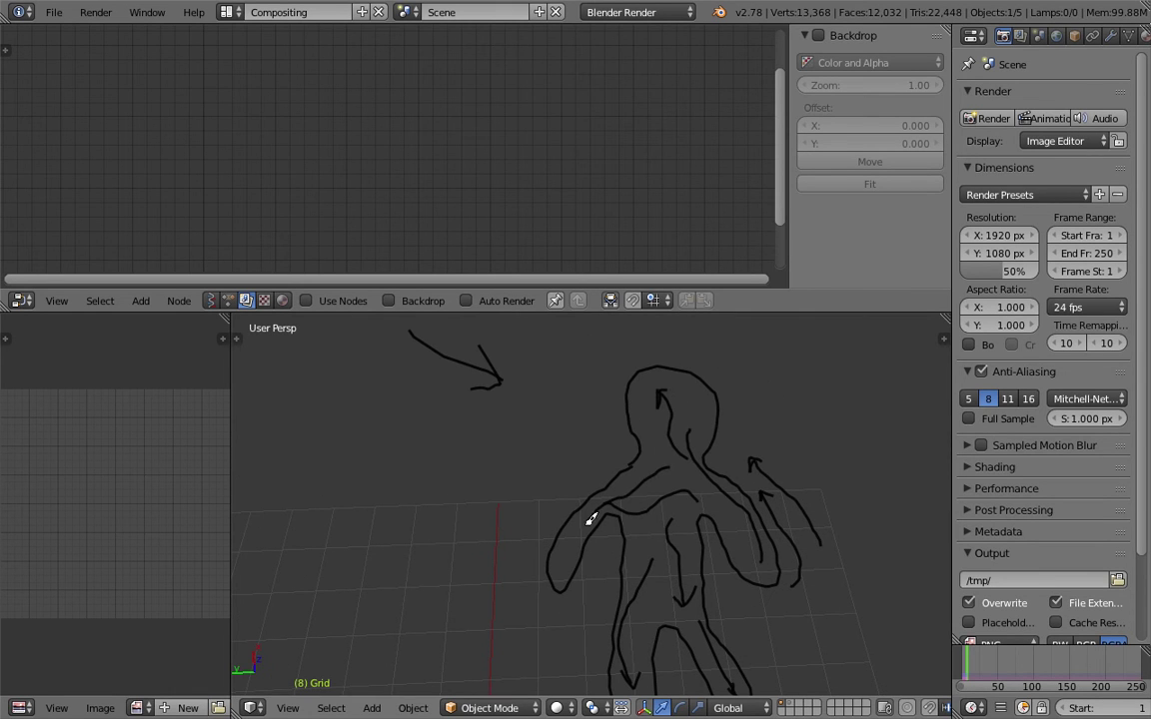
Delete the Grease Pencil layer containing the figure sketch and hide the viewport's properties region
mouse_move(515, 504)
middle_mouse_down()
mouse_move(616, 479)
mouse_move(631, 494)
middle_mouse_up()
scroll(630, 494, "down", 4)
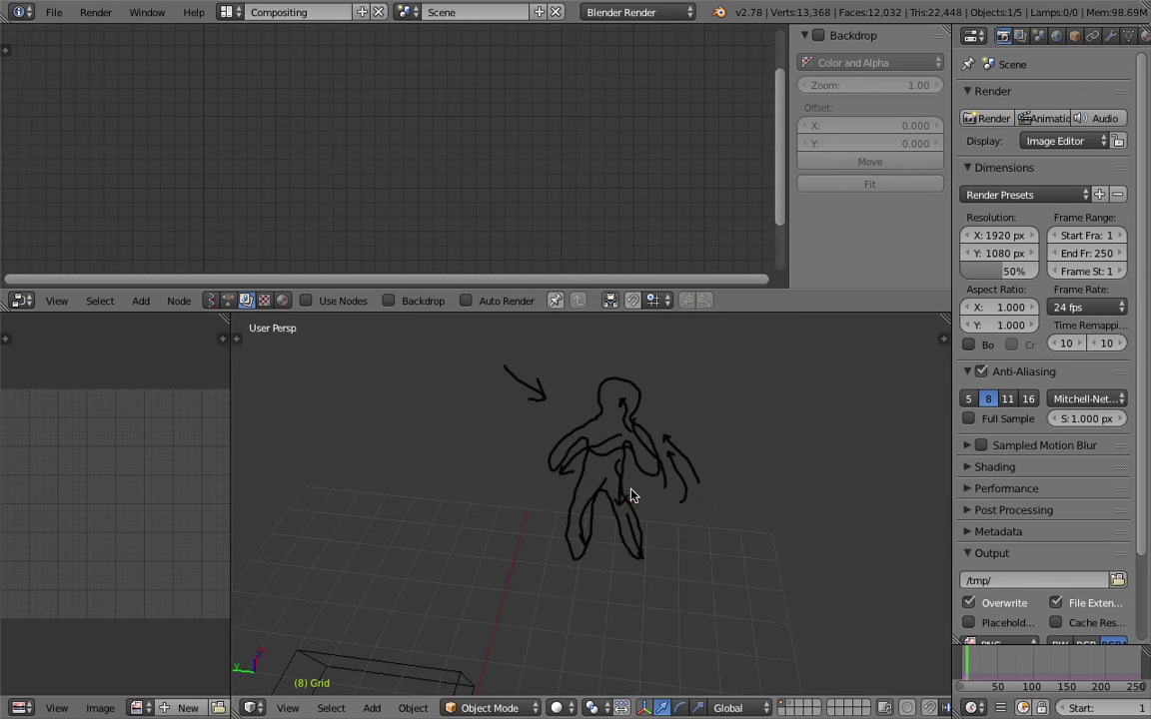
key("n")
scroll(878, 403, "down", 4)
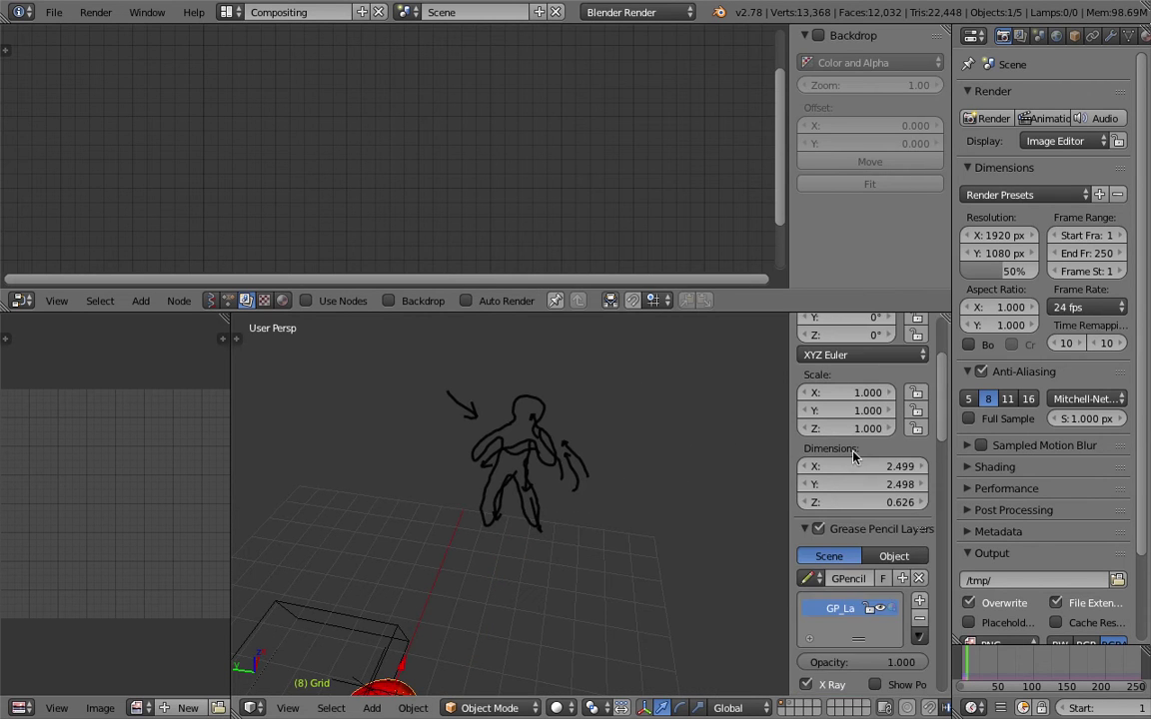
scroll(883, 395, "up", 3)
scroll(849, 397, "up", 1)
scroll(869, 430, "down", 7)
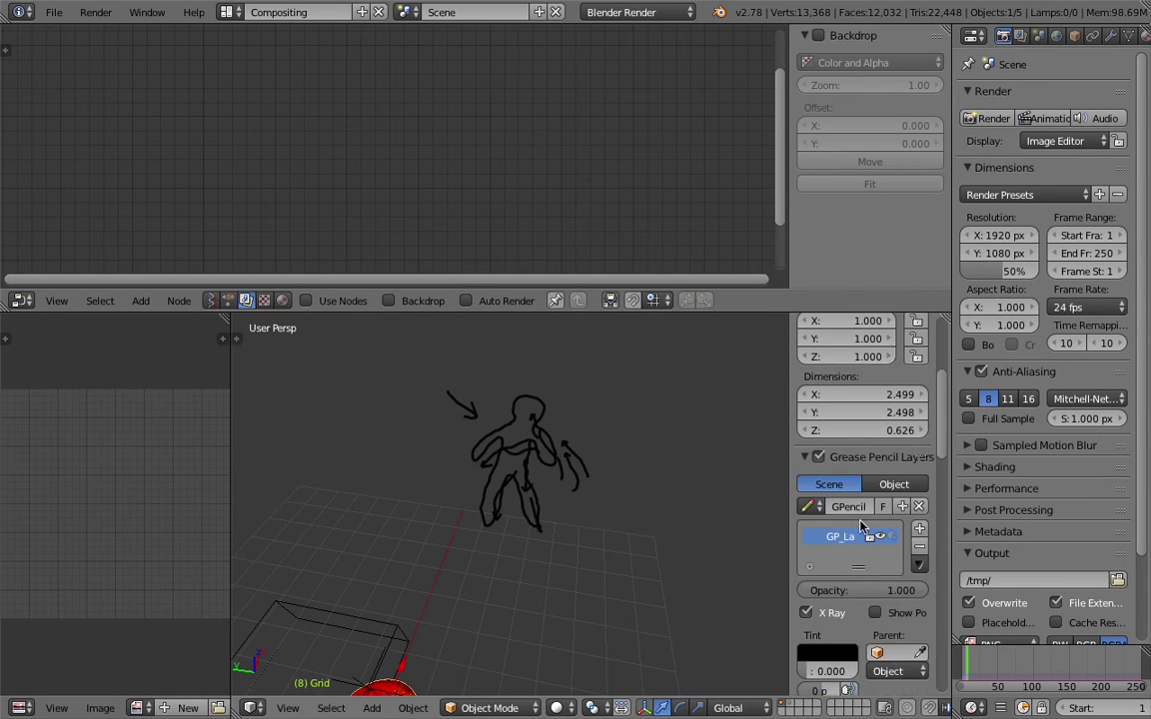
left_click(919, 440)
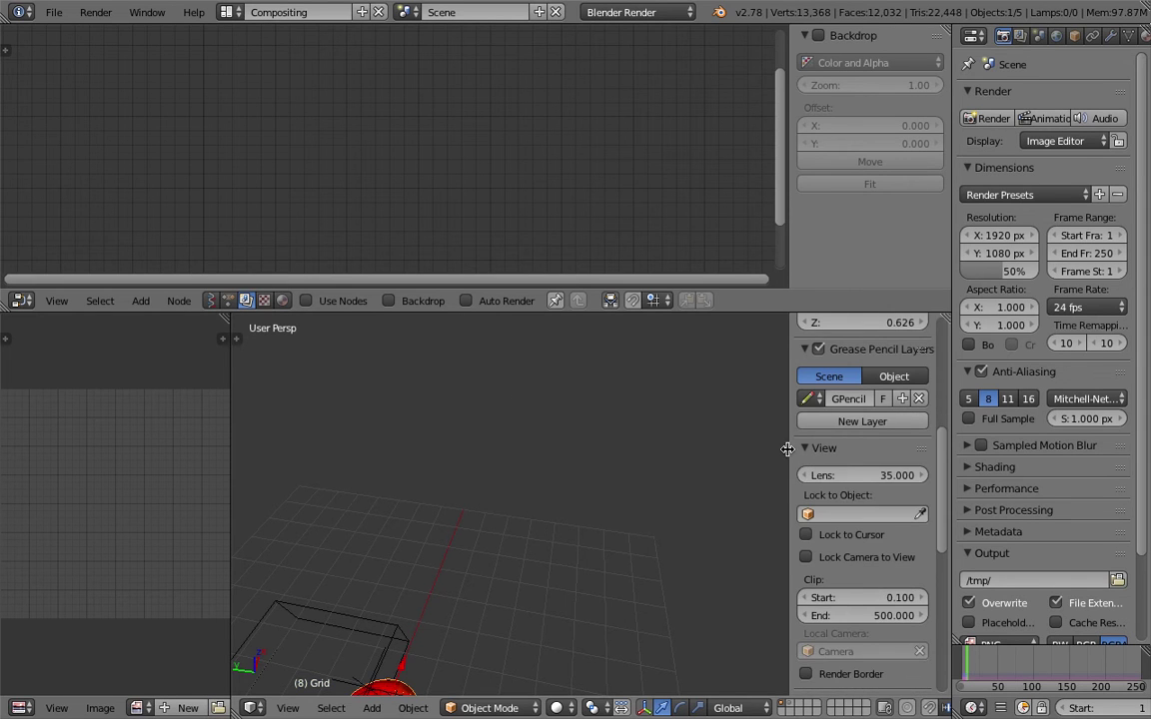
left_click_drag(788, 449, 1009, 470)
Select the brush cube, save the scene over the existing file, show the cube's transform properties and delete the cube
scroll(411, 490, "down", 6)
scroll(521, 489, "up", 3)
right_click(518, 496)
middle_click_drag(518, 496, 643, 452)
key("ctrl+s")
left_click(598, 454)
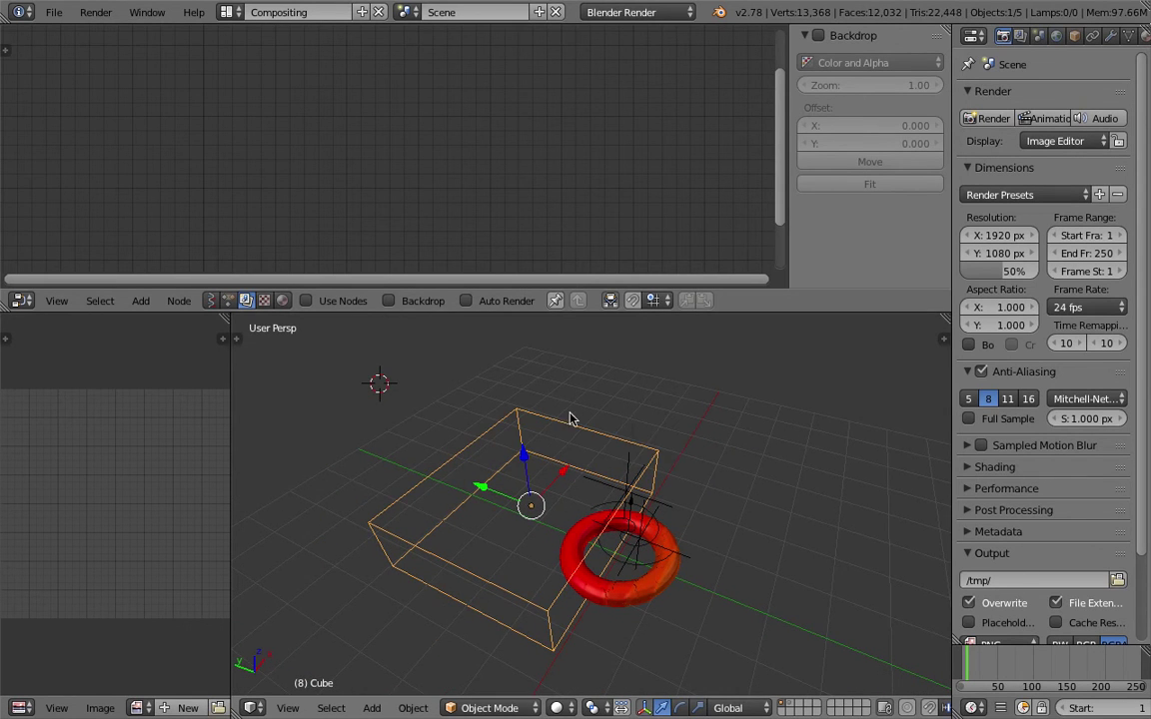
scroll(672, 457, "down", 2)
key("n")
key("ctrl+d")
left_click(551, 469)
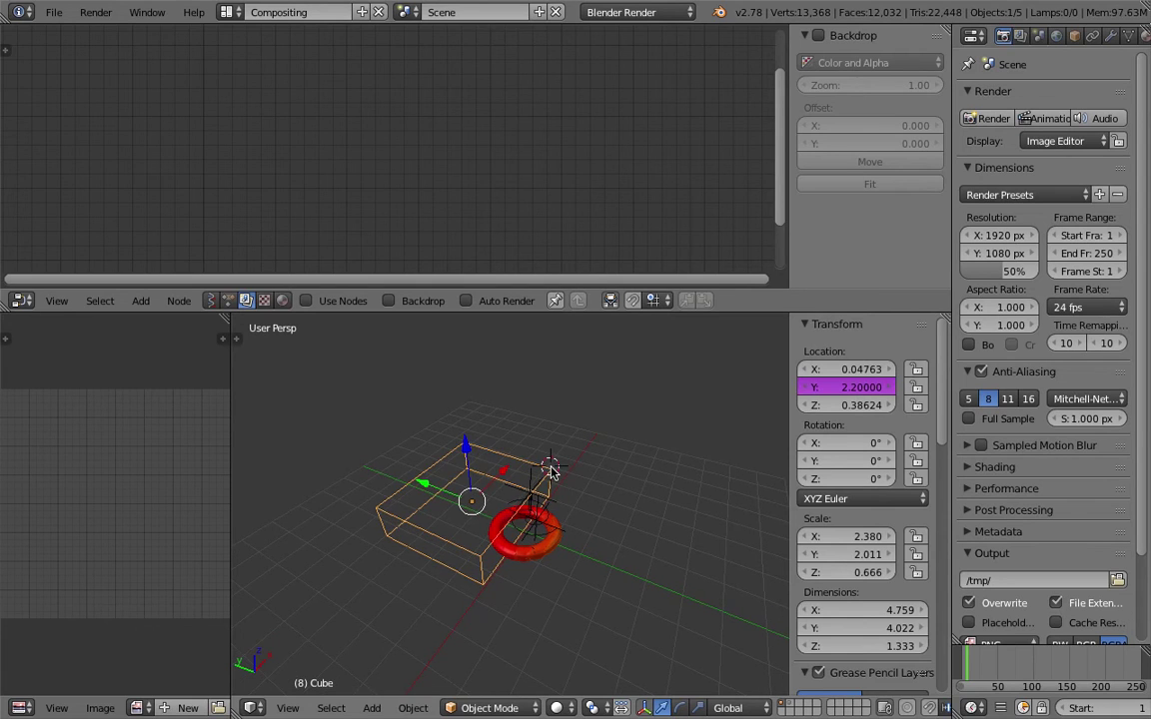
key("Delete")
scroll(548, 475, "up", 2)
Select the torus-shaped cloth and return the animation to the first frame
right_click(566, 477)
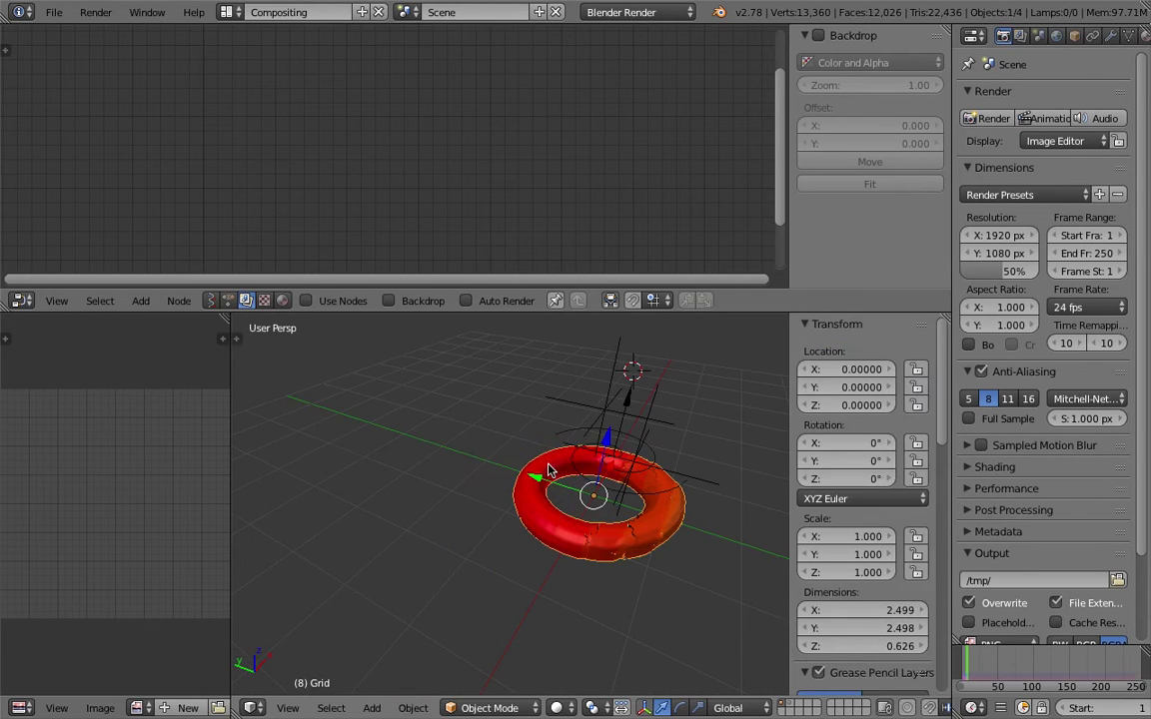
middle_click_drag(605, 674, 681, 647)
scroll(1099, 709, "down", 3)
left_click(1117, 710)
middle_click_drag(649, 479, 584, 500)
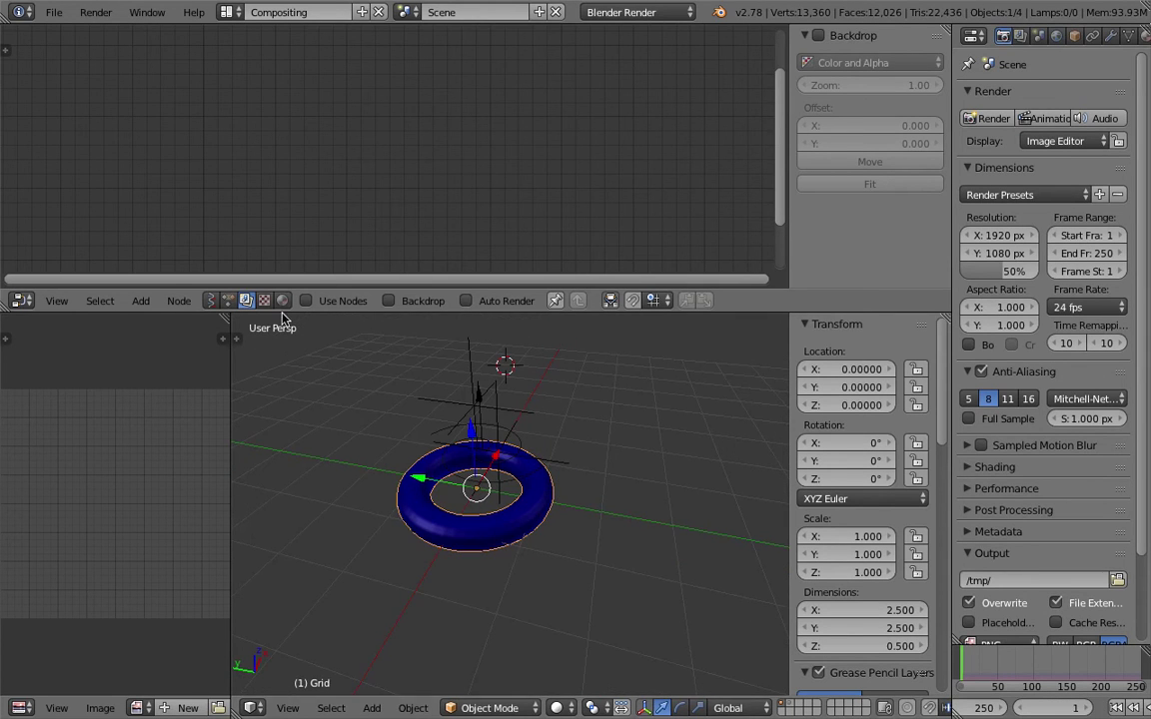
Create a new Sverchok node tree and add a Box node to it
left_click(211, 300)
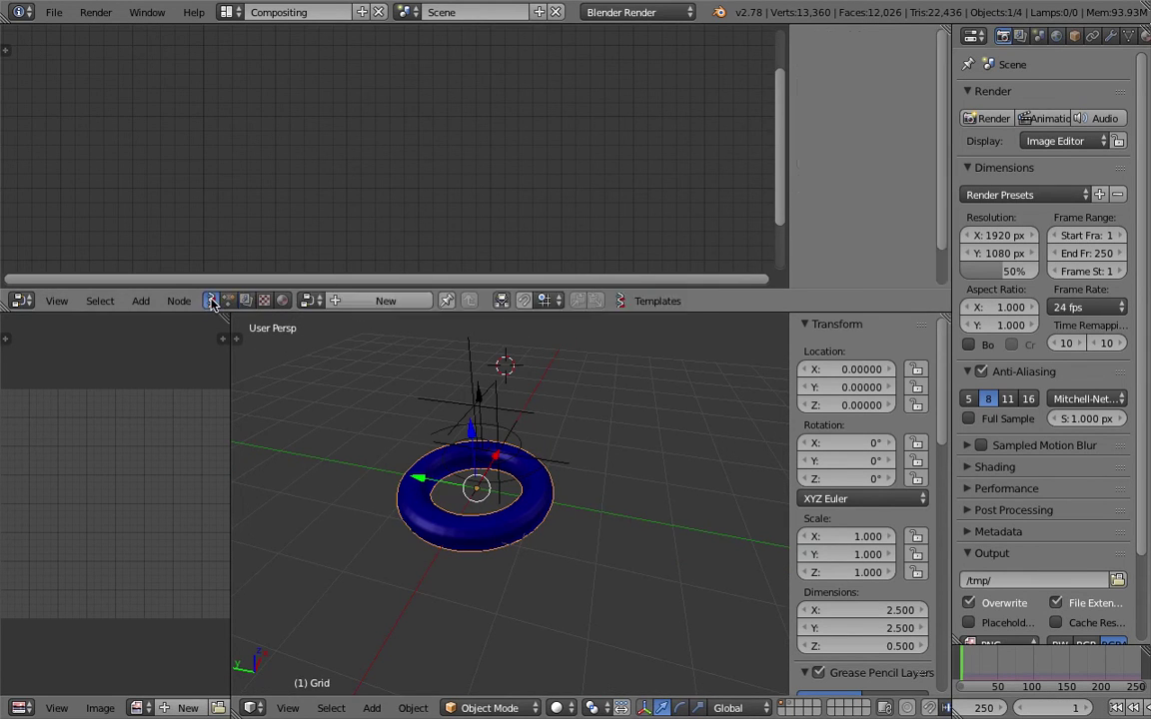
left_click(351, 301)
key("shift+a")
left_click(339, 146)
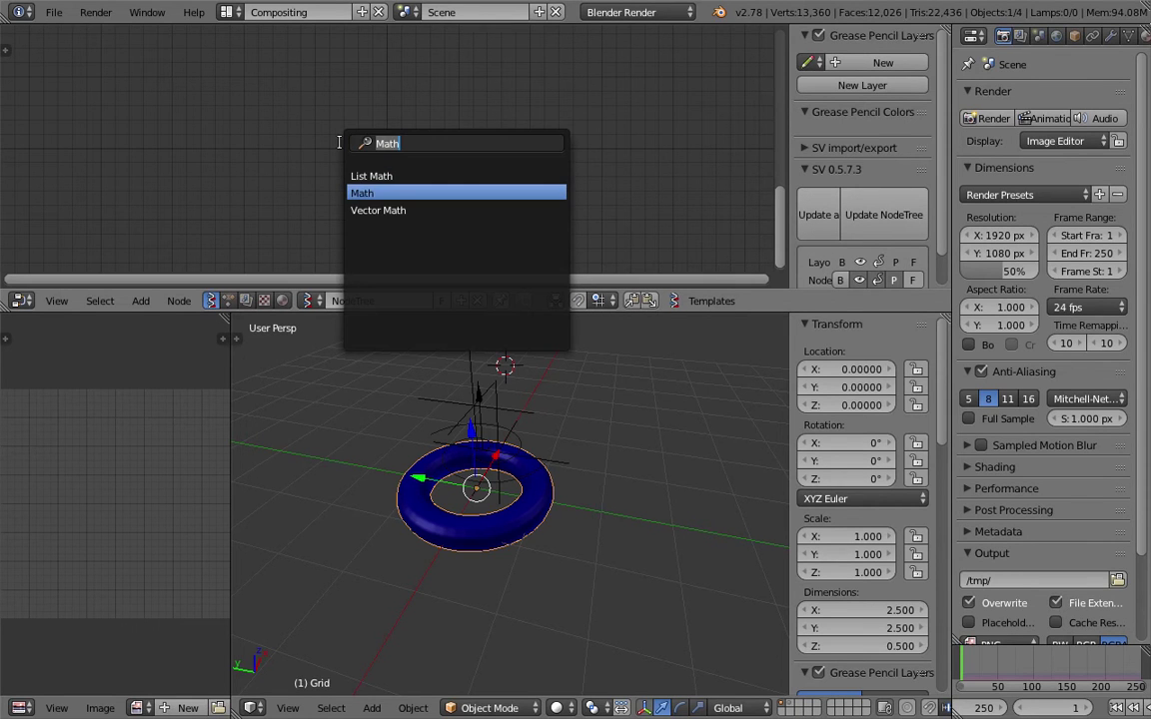
type("box")
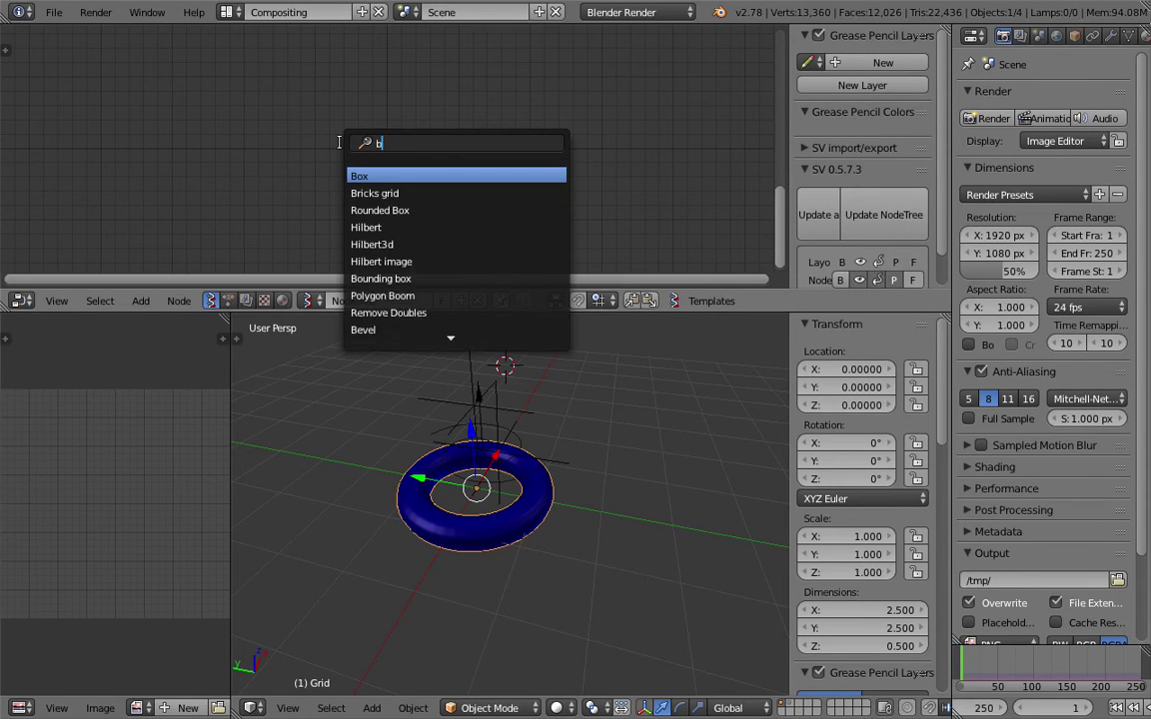
key("Return")
left_click(264, 100)
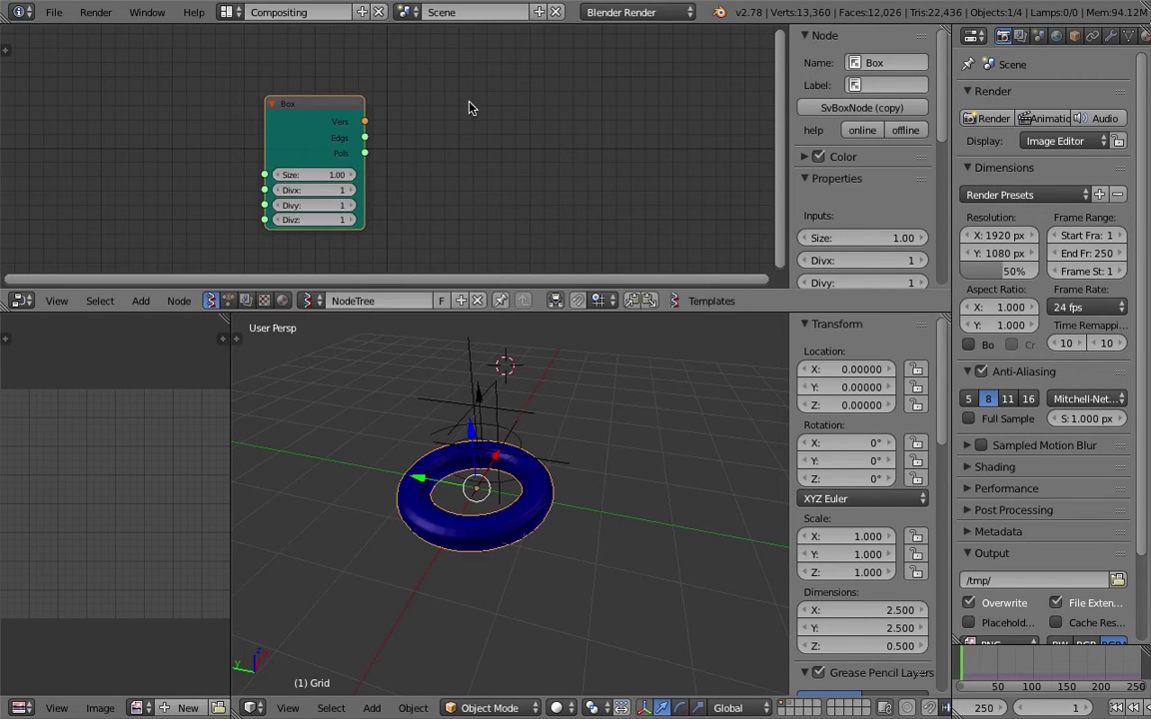
key("shift+a")
left_click(466, 103)
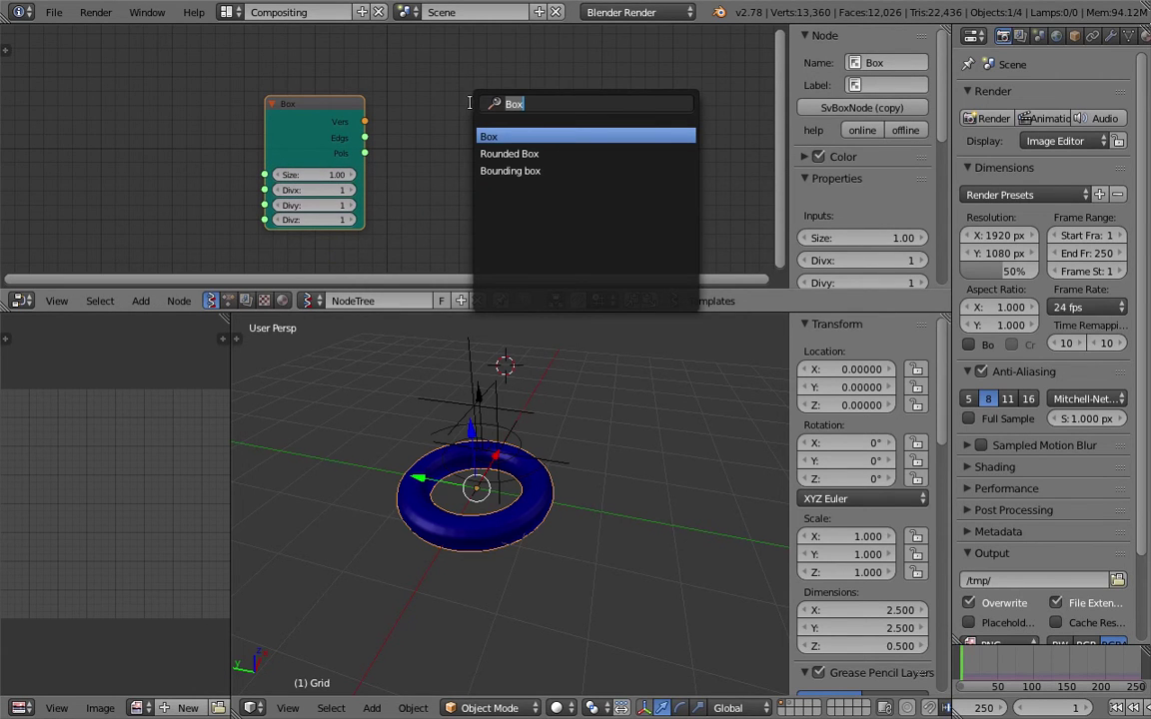
middle_click_drag(532, 451, 556, 529)
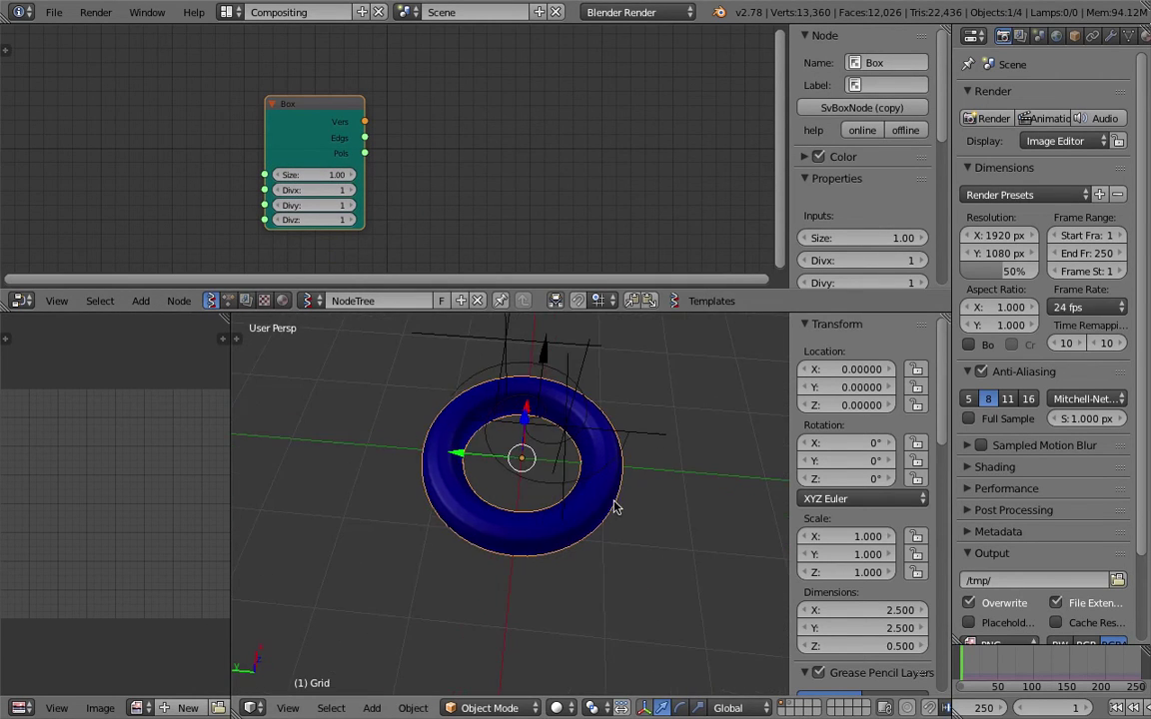
middle_click_drag(527, 411, 478, 405)
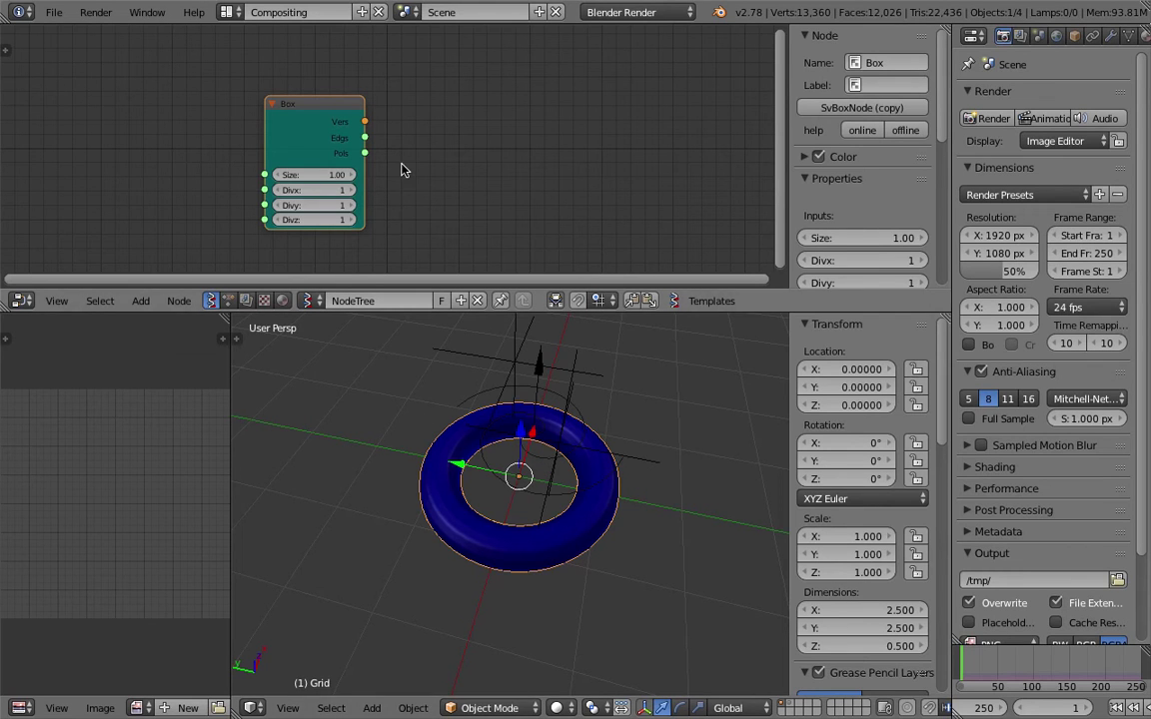
mouse_move(522, 476)
middle_mouse_down()
mouse_move(505, 485)
mouse_move(511, 477)
middle_mouse_up()
Add a mesh cube, try scaling and moving it around the torus, and delete it
key("shift+a")
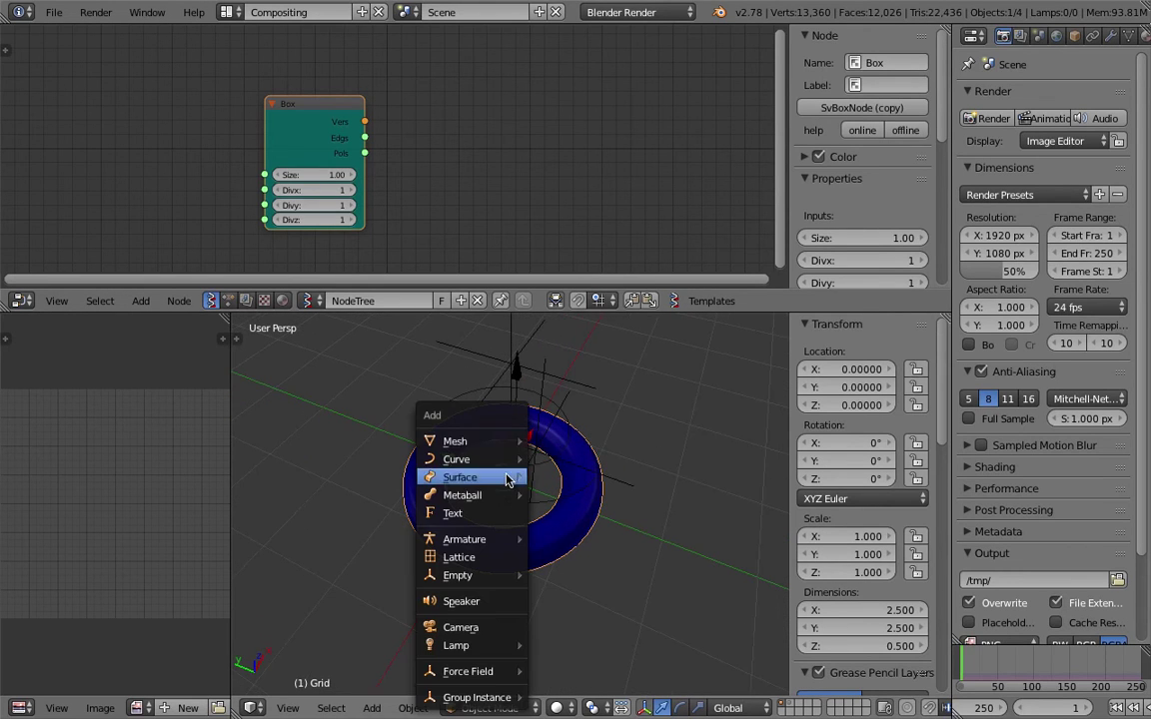
mouse_move(470, 440)
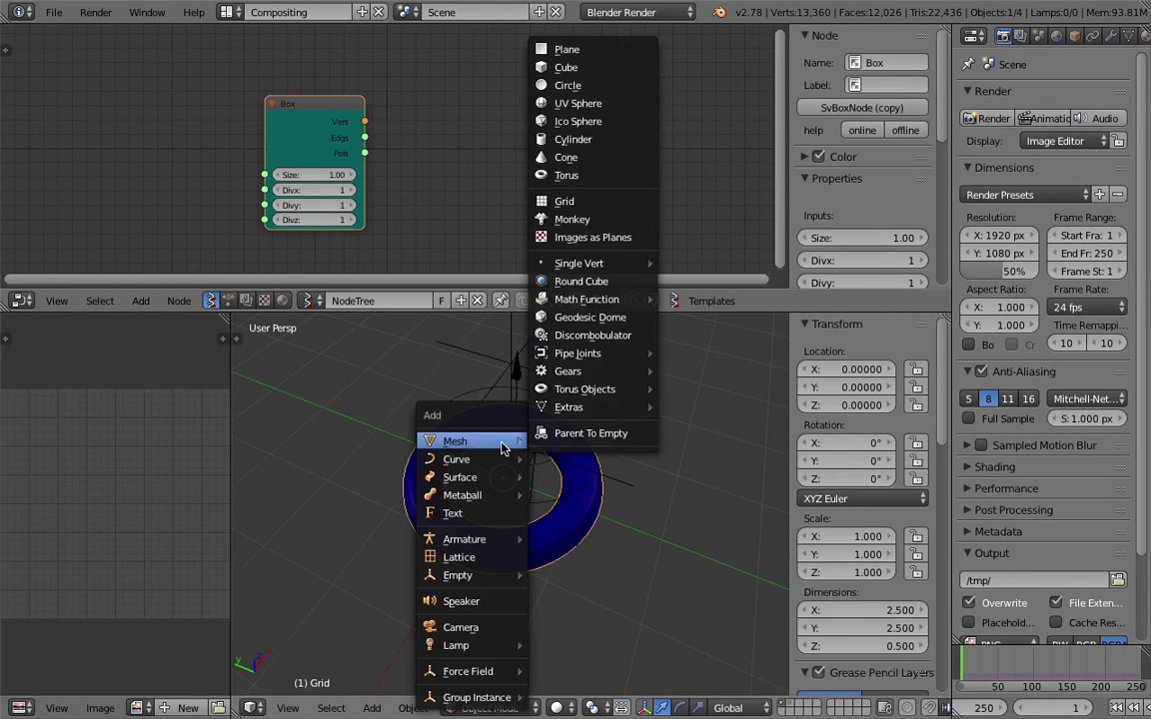
left_click(563, 67)
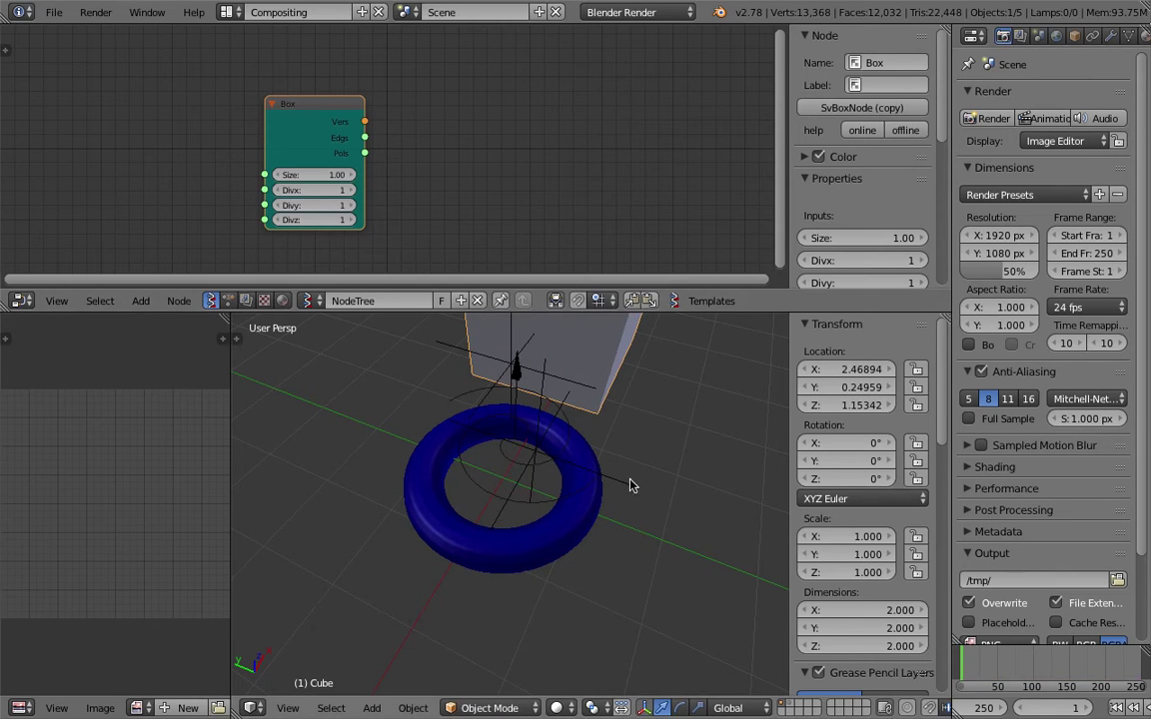
key("s")
left_click(596, 407)
key("g")
left_click(446, 501)
key("s")
left_click(453, 536)
key("g")
left_click(444, 526)
mouse_move(444, 526)
middle_mouse_down()
mouse_move(535, 524)
mouse_move(473, 443)
middle_mouse_up()
key("x")
left_click(516, 514)
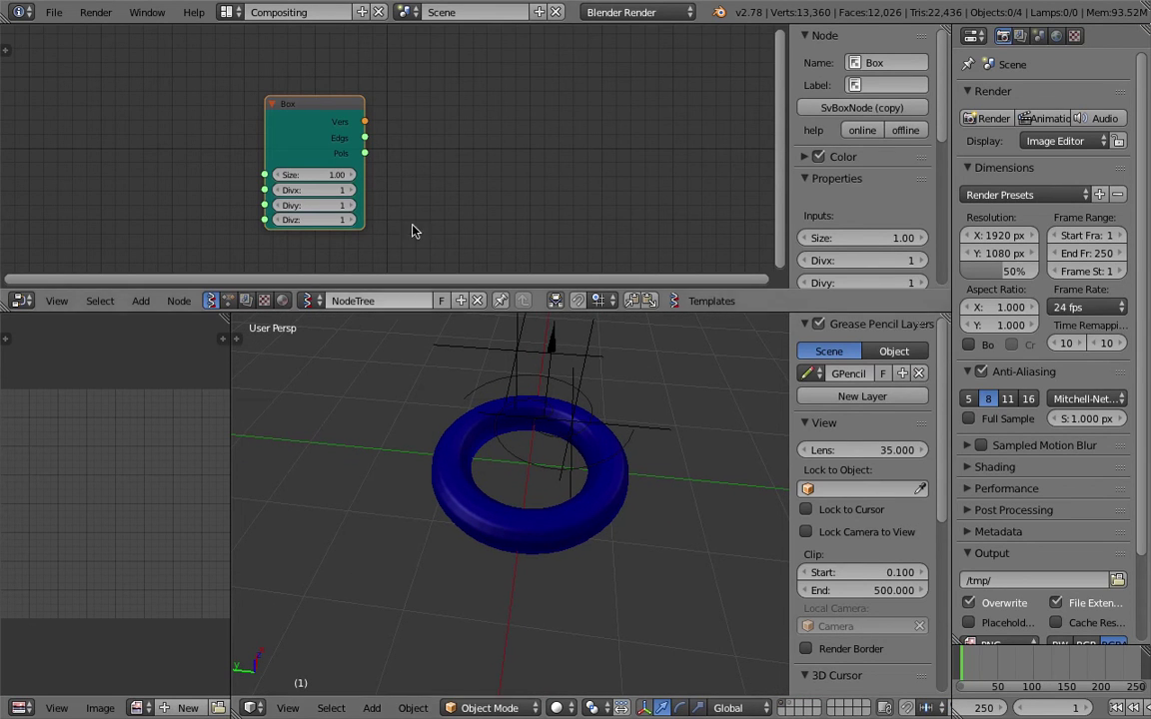
Add a Viewer BMeshMK2 node beside the Box node and move the Box node away to leave space between them
middle_click_drag(450, 161, 397, 167)
key("alt+space")
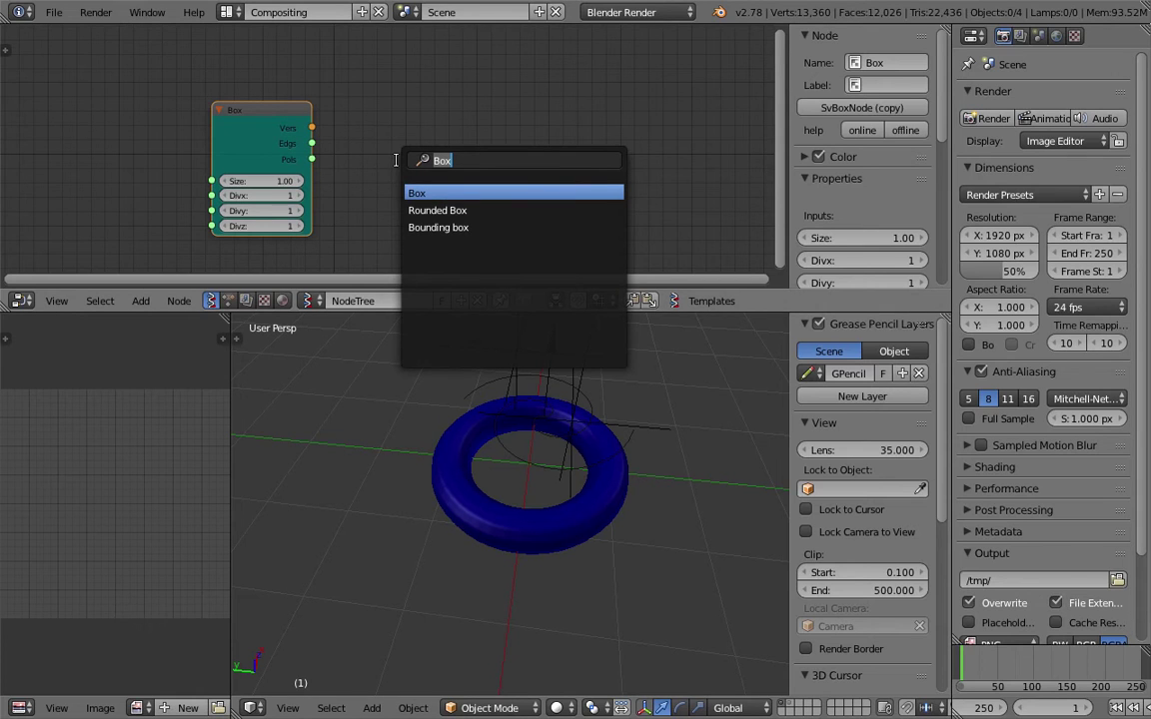
type("mk")
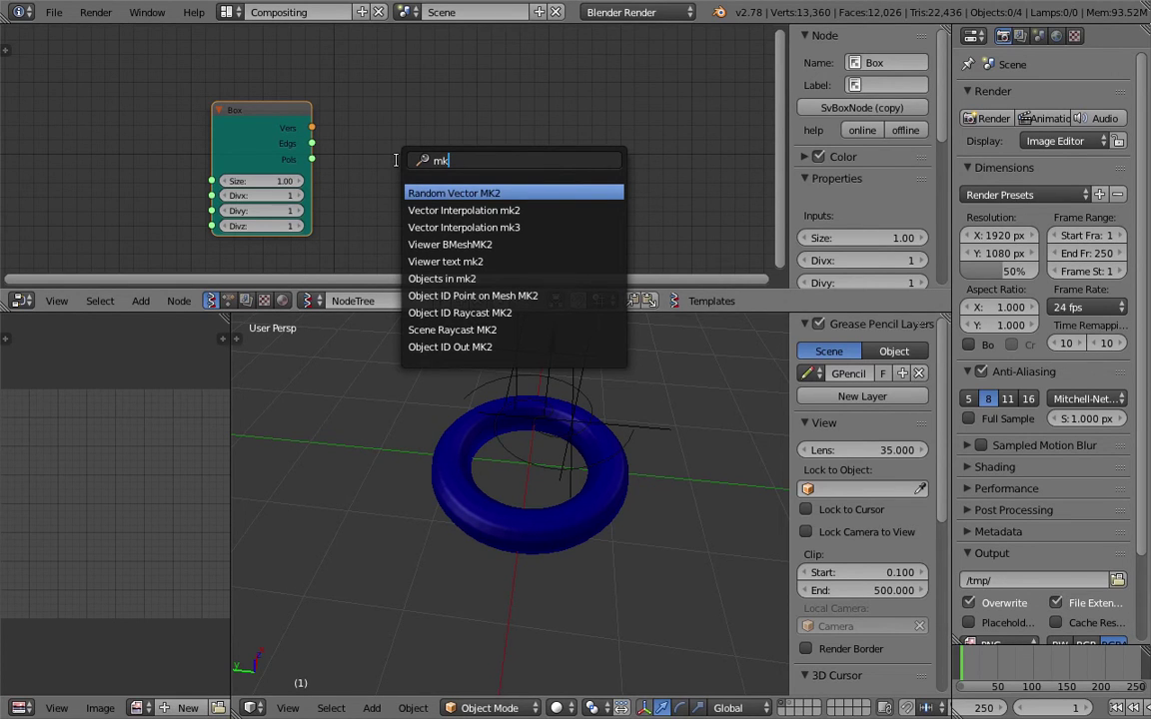
type("view")
key("Down")
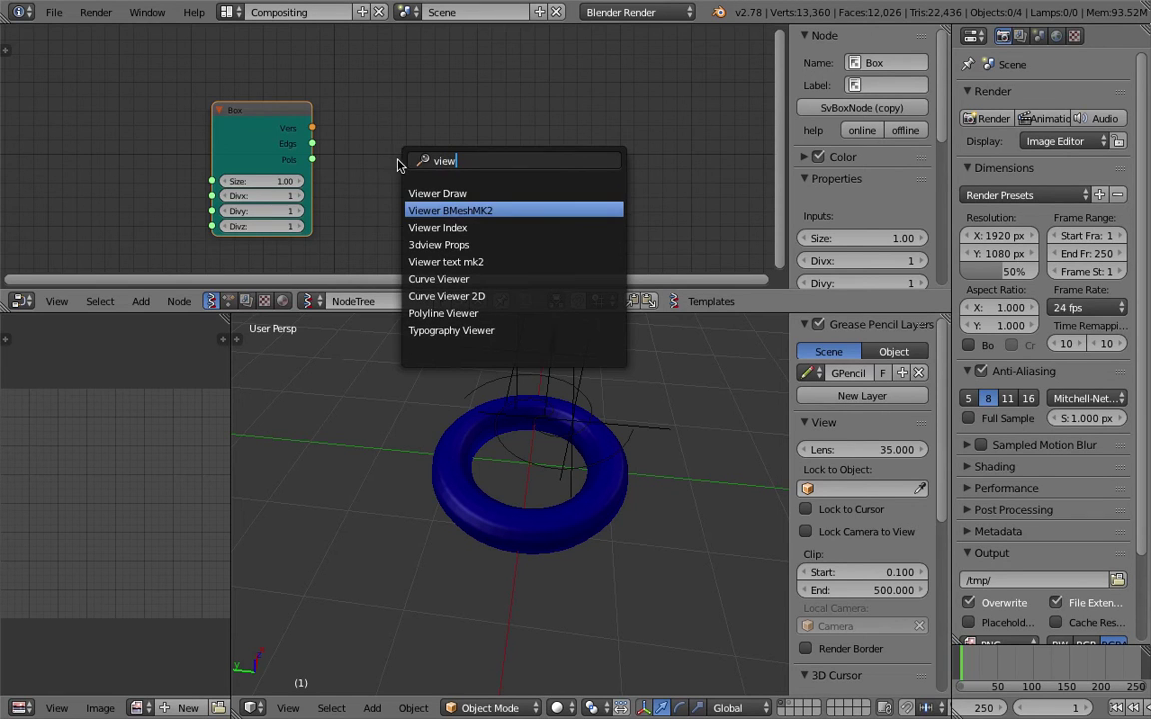
key("Return")
left_click(473, 103)
left_click_drag(259, 115, 172, 76)
Enlarge the node editor and save the scene over the existing file
middle_click_drag(402, 168, 421, 118)
key("ctrl+s")
left_click(421, 115)
left_click_drag(452, 314, 452, 424)
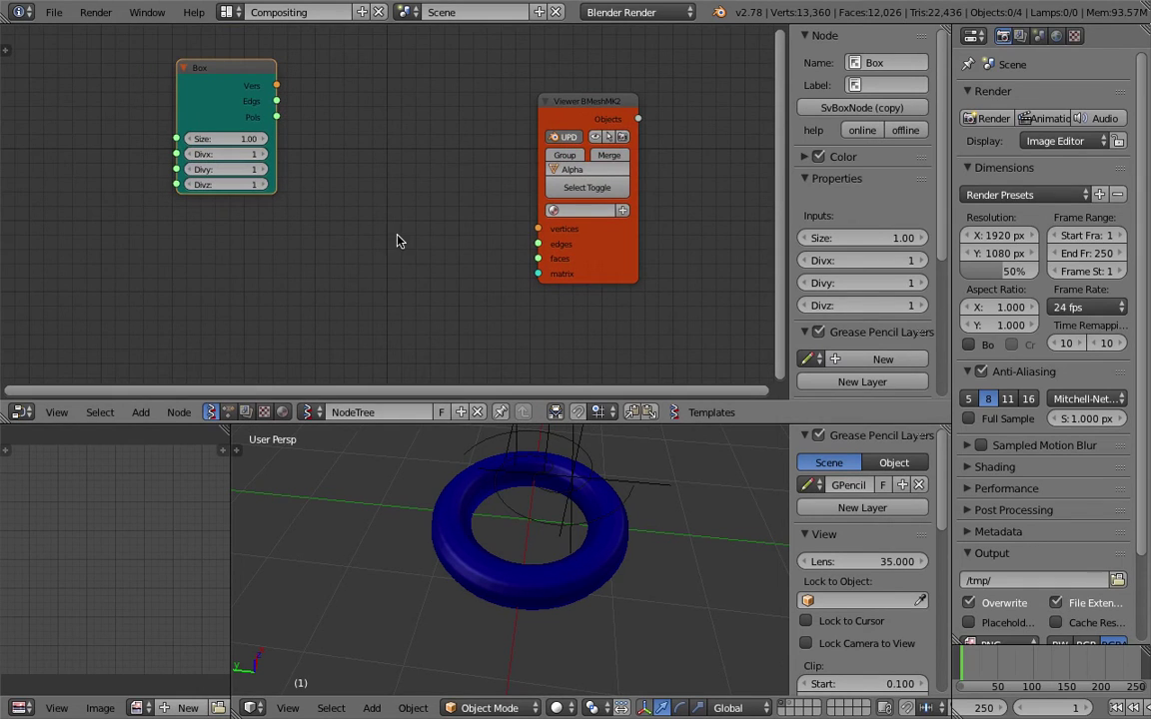
key("ctrl+s")
left_click(379, 191)
Add a Random Vector MK2 node and place it below the Box node
key("shift+a")
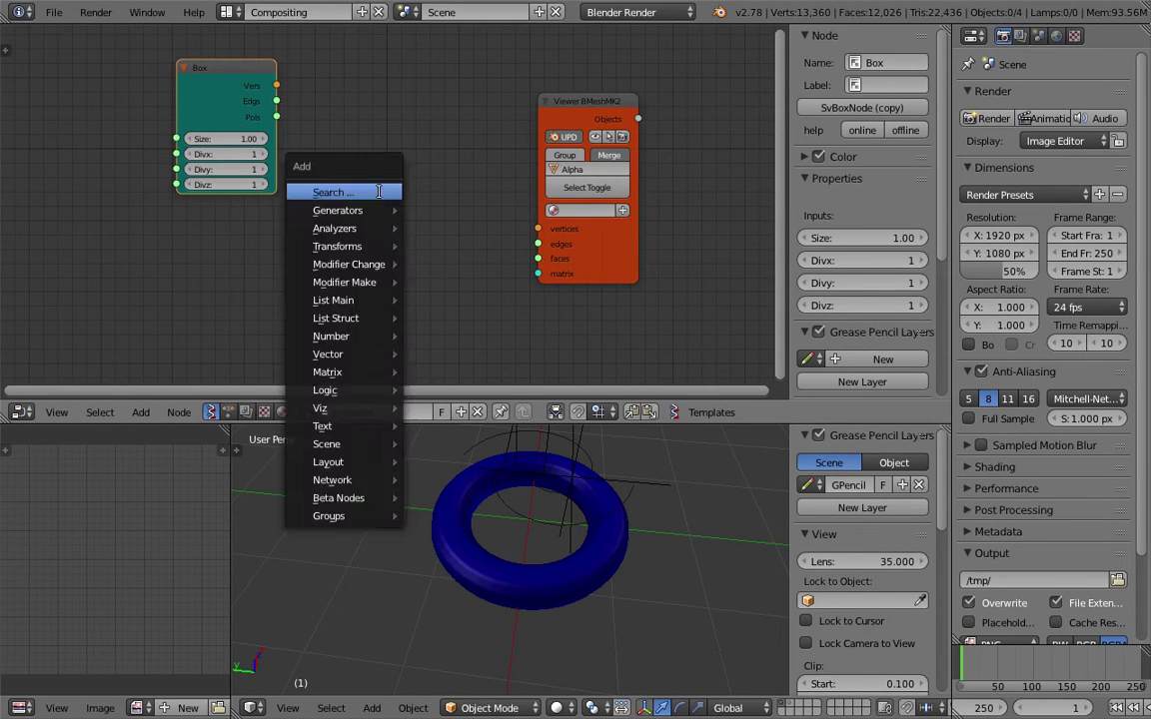
left_click(380, 192)
type("random")
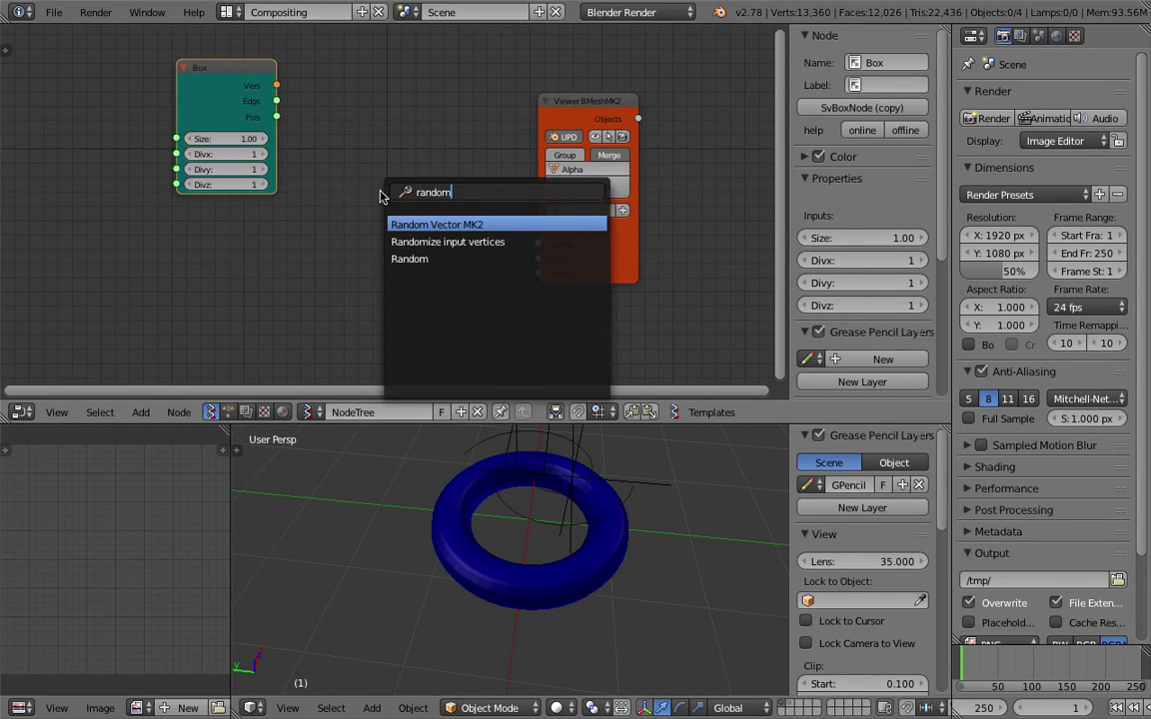
key("Return")
left_click(310, 226)
double_click(349, 259)
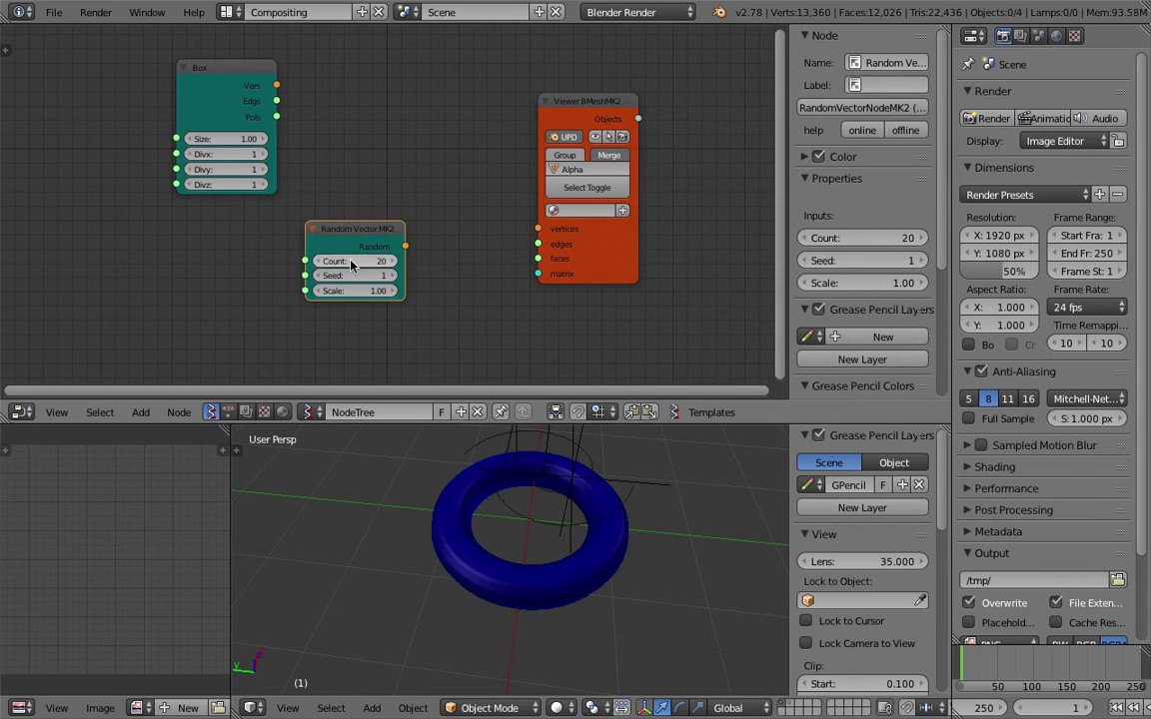
mouse_move(404, 246)
left_mouse_down()
mouse_move(504, 236)
mouse_move(410, 244)
left_mouse_up()
left_click_drag(345, 228, 254, 253)
Add a Matrix in node, feed its Location from the random vectors and link its Matrix output to the viewer's matrix input
key("shift+a")
left_click(448, 244)
type("ma")
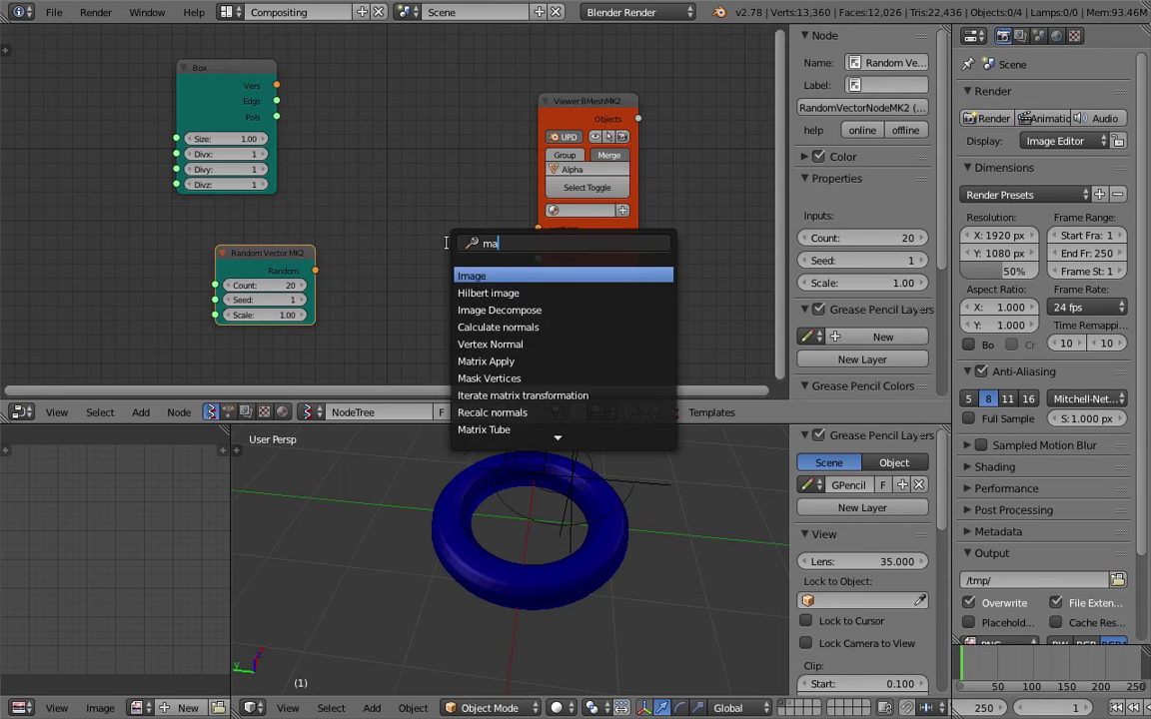
type("trix i")
key("Return")
left_click(347, 283)
left_click_drag(315, 271, 365, 302)
left_click_drag(465, 287, 539, 274)
Link the Box node's Vers and Pols to the viewer's vertices and faces, select the generated mesh and save the scene
left_click_drag(276, 86, 538, 229)
left_click_drag(277, 117, 538, 258)
middle_click_drag(599, 479, 640, 499)
right_click(590, 530)
mouse_move(590, 529)
middle_mouse_down()
mouse_move(628, 523)
mouse_move(543, 507)
middle_mouse_up()
key("z")
key("z")
key("ctrl+s")
left_click(543, 507)
Try a Box size of 0.5 with Random Vector counts of 40 and 54
middle_click_drag(471, 444, 504, 467)
left_click(240, 138)
type(".5")
key("Return")
middle_click_drag(600, 579, 559, 559)
left_click(284, 287)
type("40")
key("Return")
left_click(287, 287)
type("54")
key("Return")
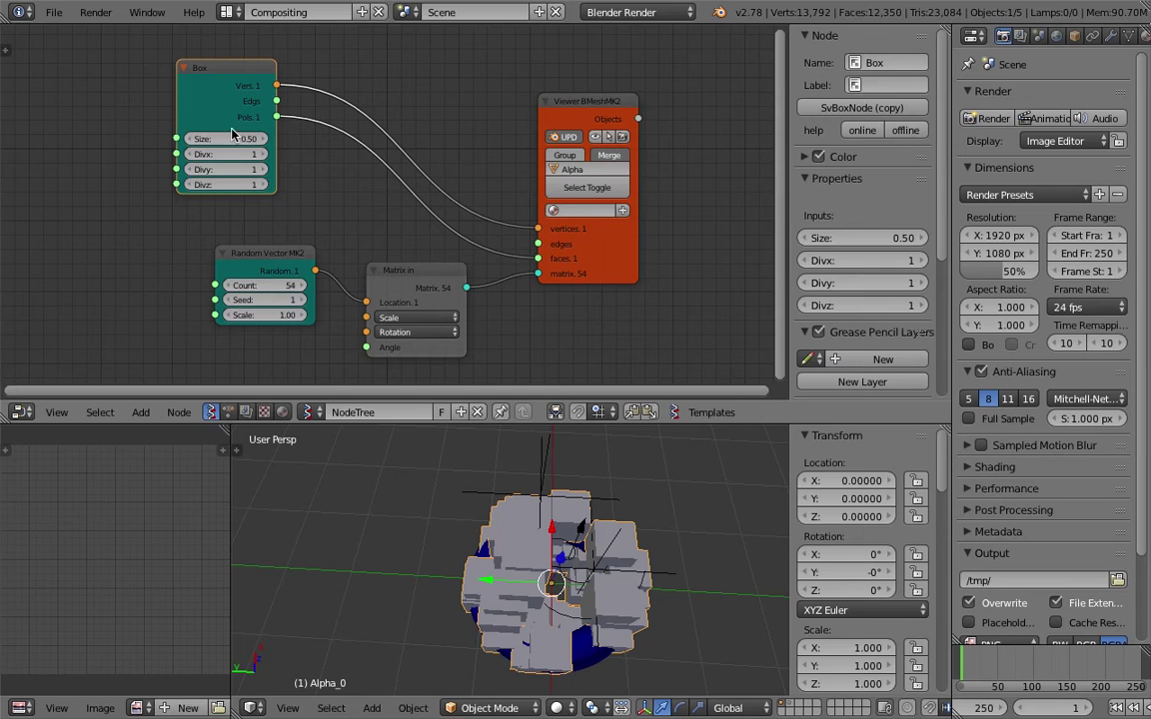
Set the Box size to 1.07 and the Random Vector count to 50, and save the scene
left_click_drag(210, 138, 291, 138)
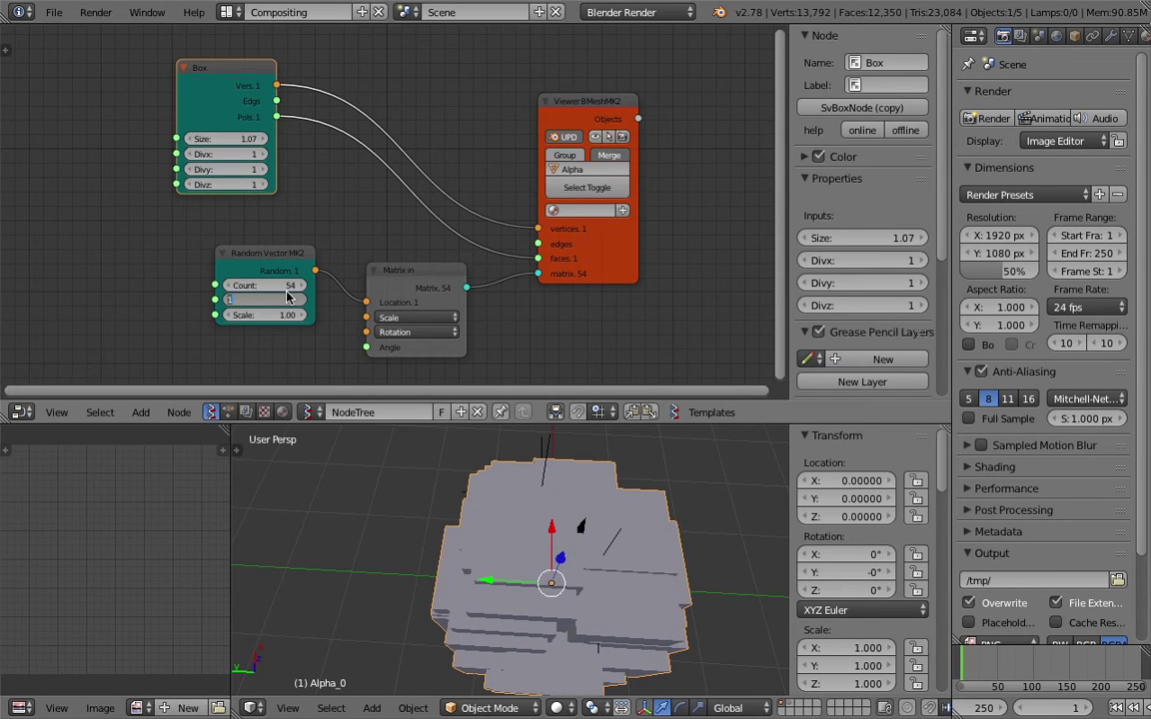
left_click(285, 286)
type("50")
key("Return")
mouse_move(540, 559)
middle_mouse_down()
mouse_move(513, 490)
mouse_move(452, 431)
mouse_move(546, 566)
middle_mouse_up()
key("ctrl+s")
left_click(512, 489)
Enlarge the 3D viewport and save the scene over the existing file
scroll(455, 497, "down", 4)
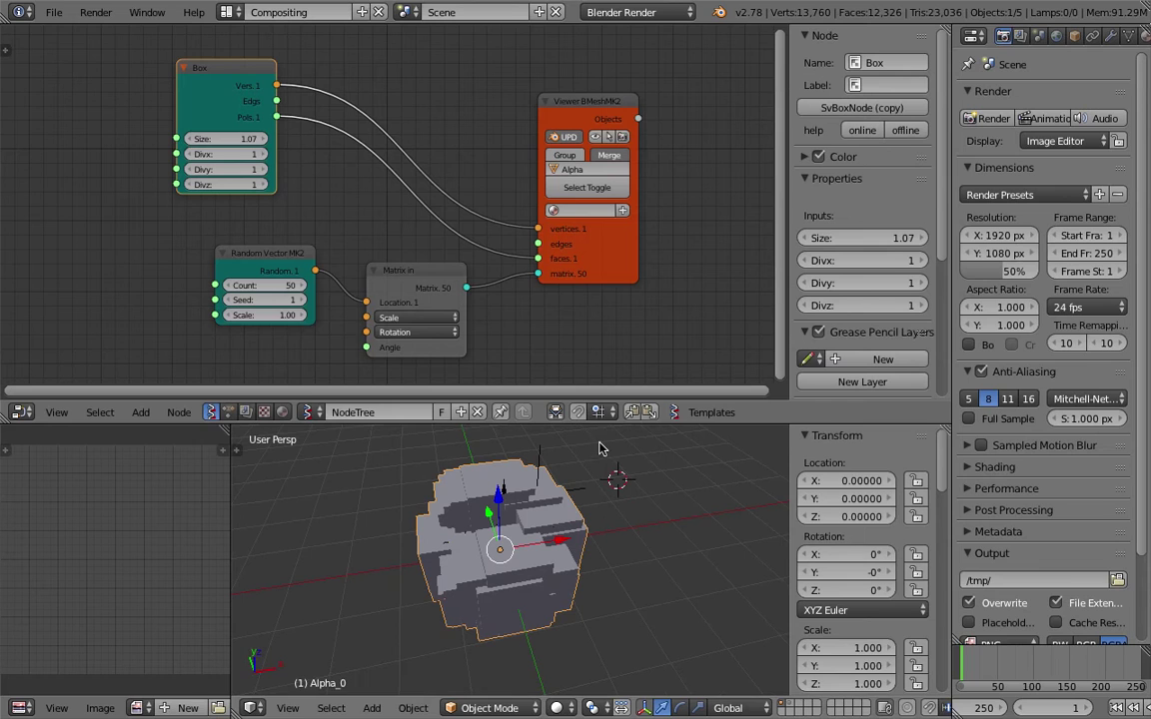
left_click_drag(606, 424, 630, 347)
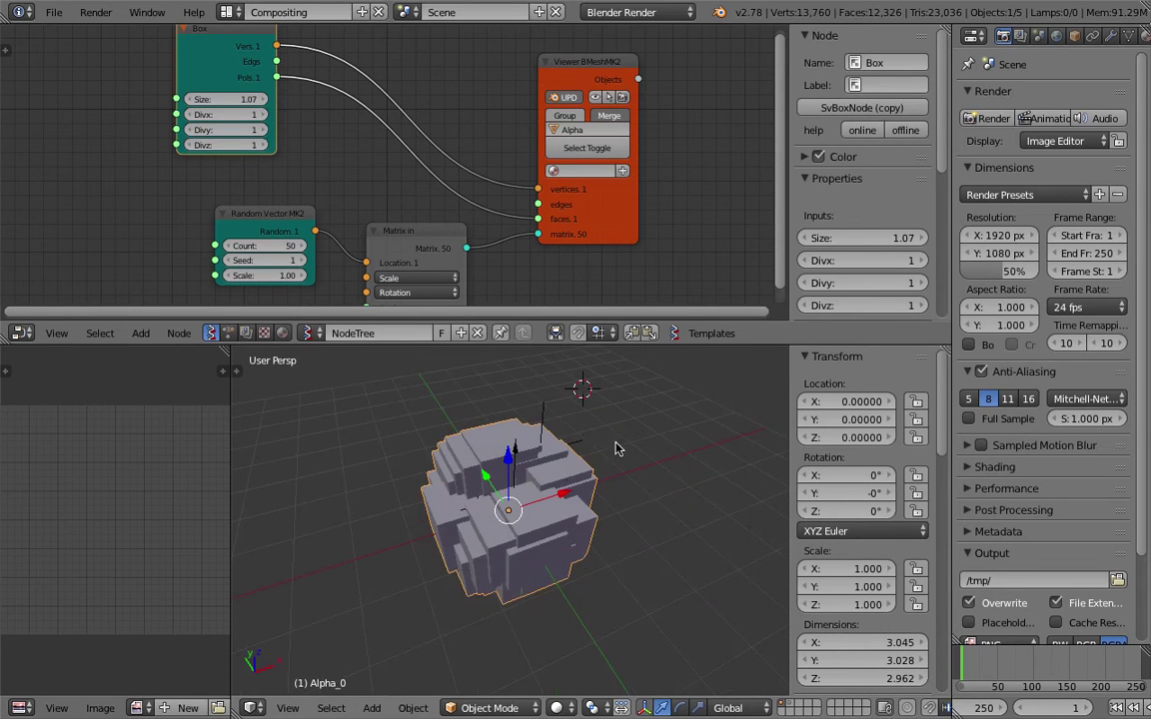
key("ctrl+s")
left_click(513, 450)
Enable Dynamic Paint on the node-generated mesh, make it a brush and save the scene
scroll(1058, 42, "down", 5)
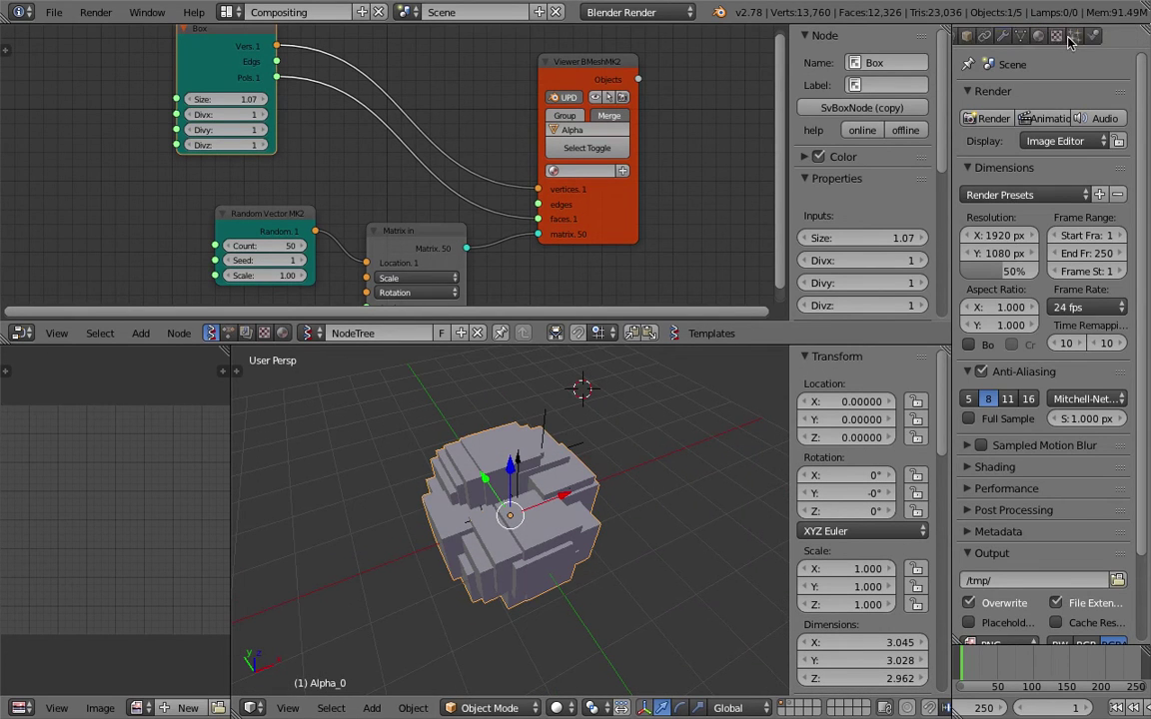
left_click(1052, 36)
left_click(1007, 178)
left_click(1096, 251)
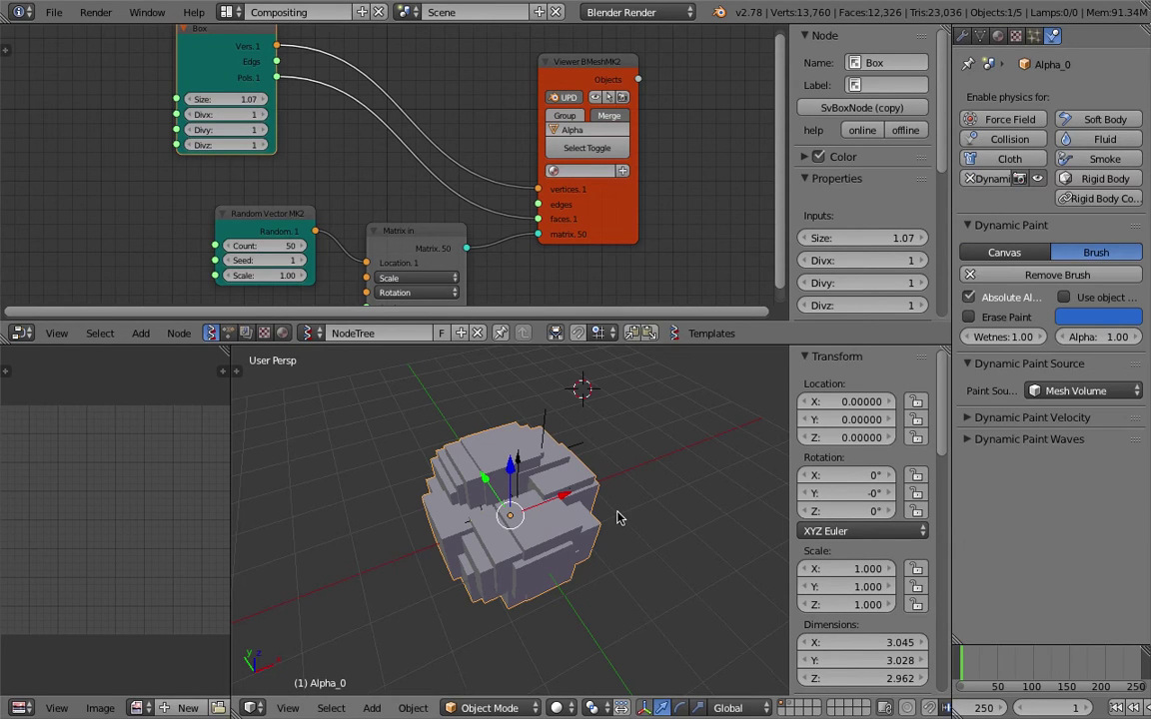
key("ctrl+s")
left_click(640, 481)
Set the brush's paint source to Mesh Volume + Proximity and save the scene
left_click(1076, 390)
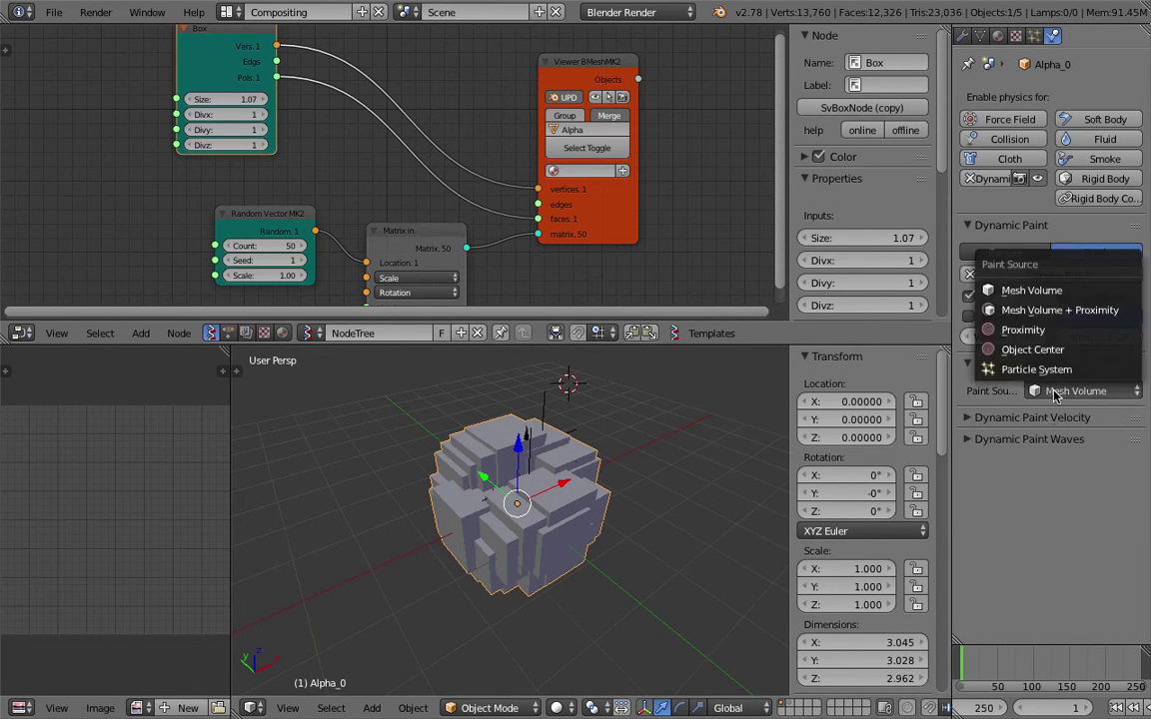
left_click(1059, 309)
middle_click_drag(620, 471, 597, 478)
key("ctrl+s")
left_click(545, 430)
Save the scene with the Save As command
left_click(54, 12)
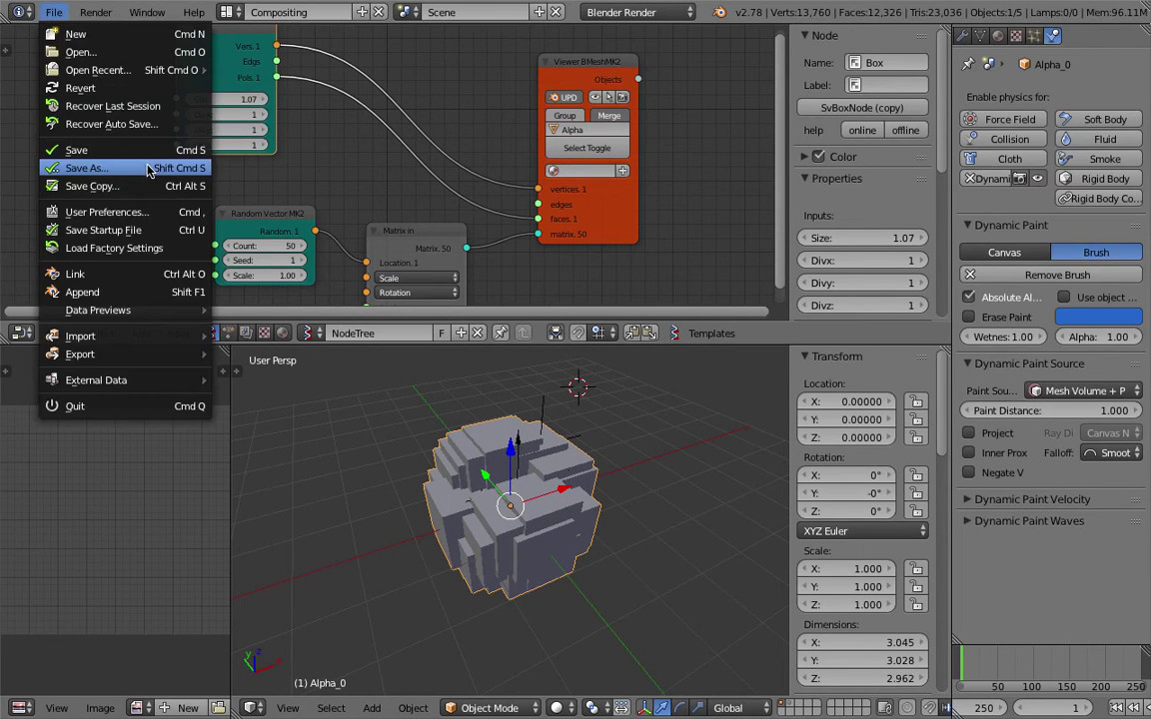
left_click(89, 165)
left_click(1019, 80)
left_click(1047, 64)
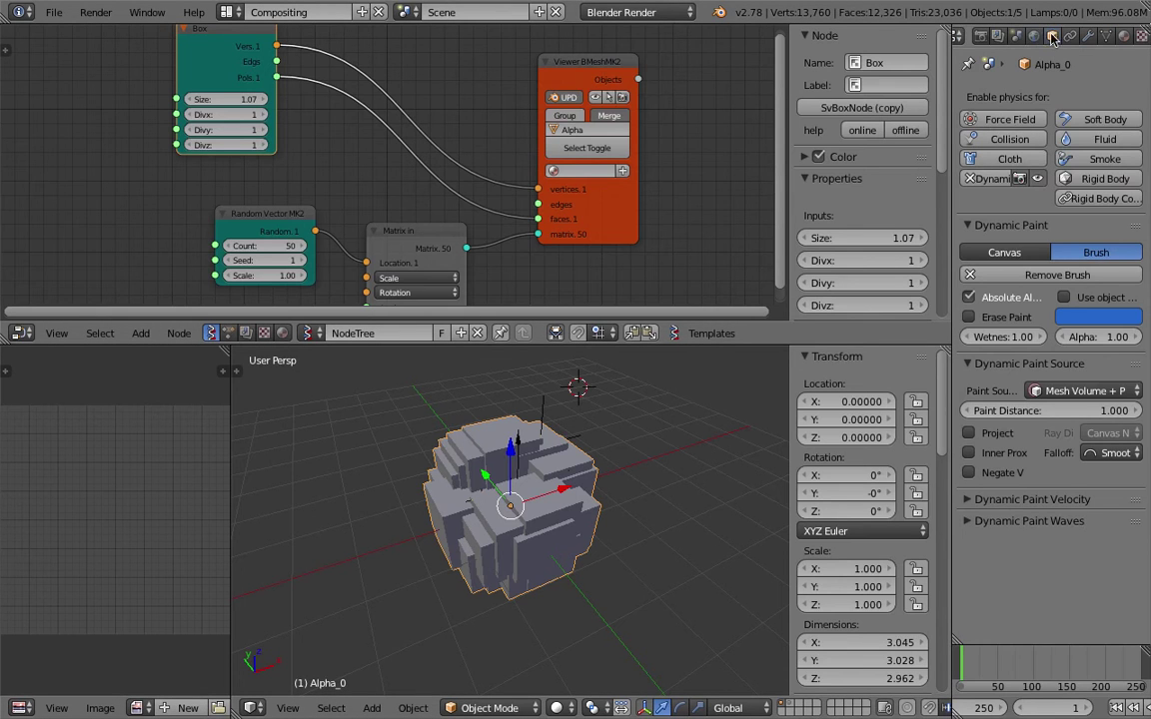
Try the Wire display options on the generated brush mesh, and set its maximum draw type to Bounds
left_click(998, 36)
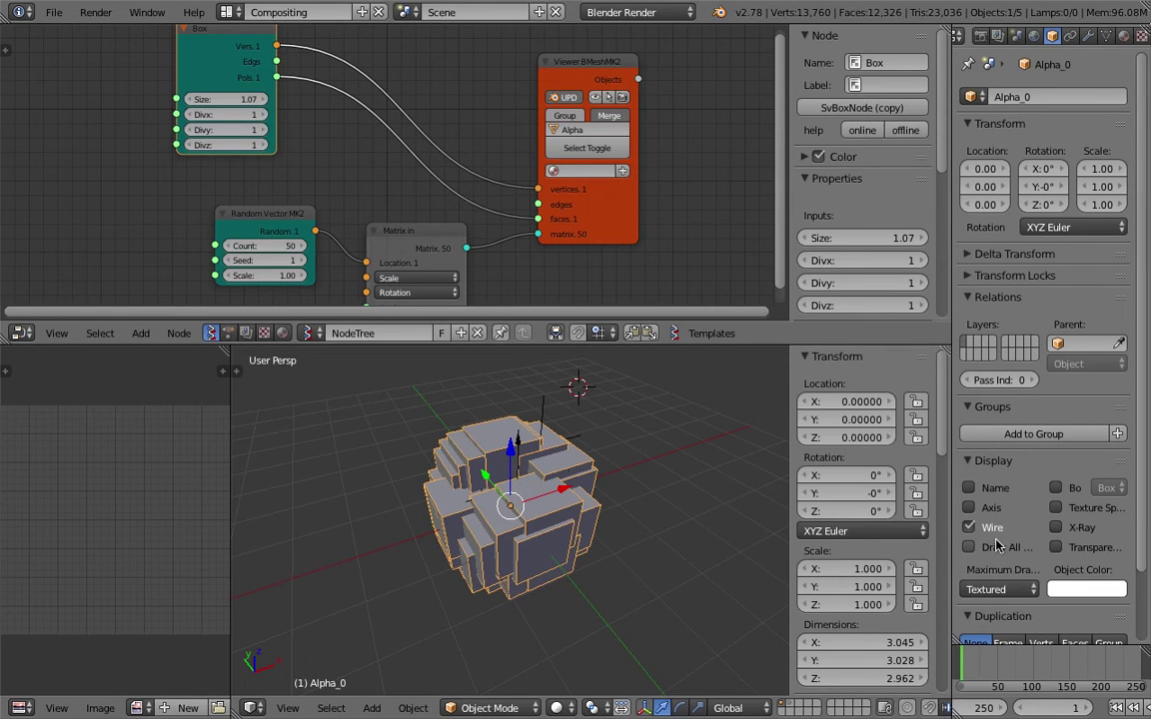
left_click(994, 590)
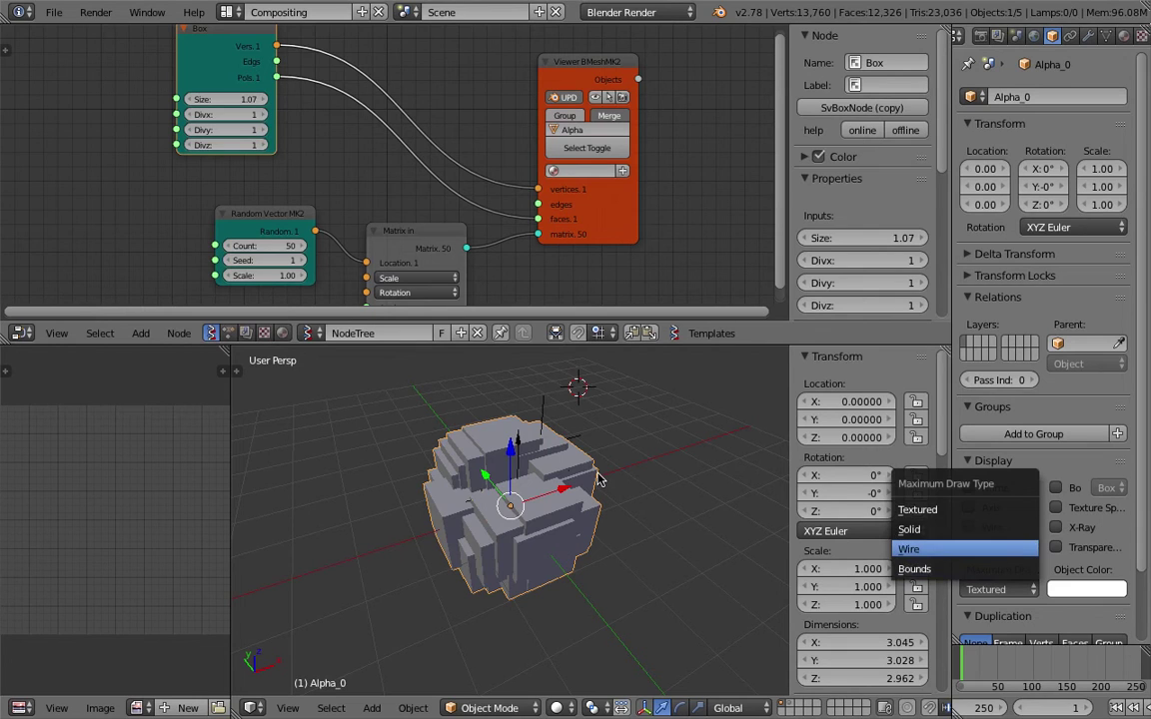
key("Return")
left_click(987, 591)
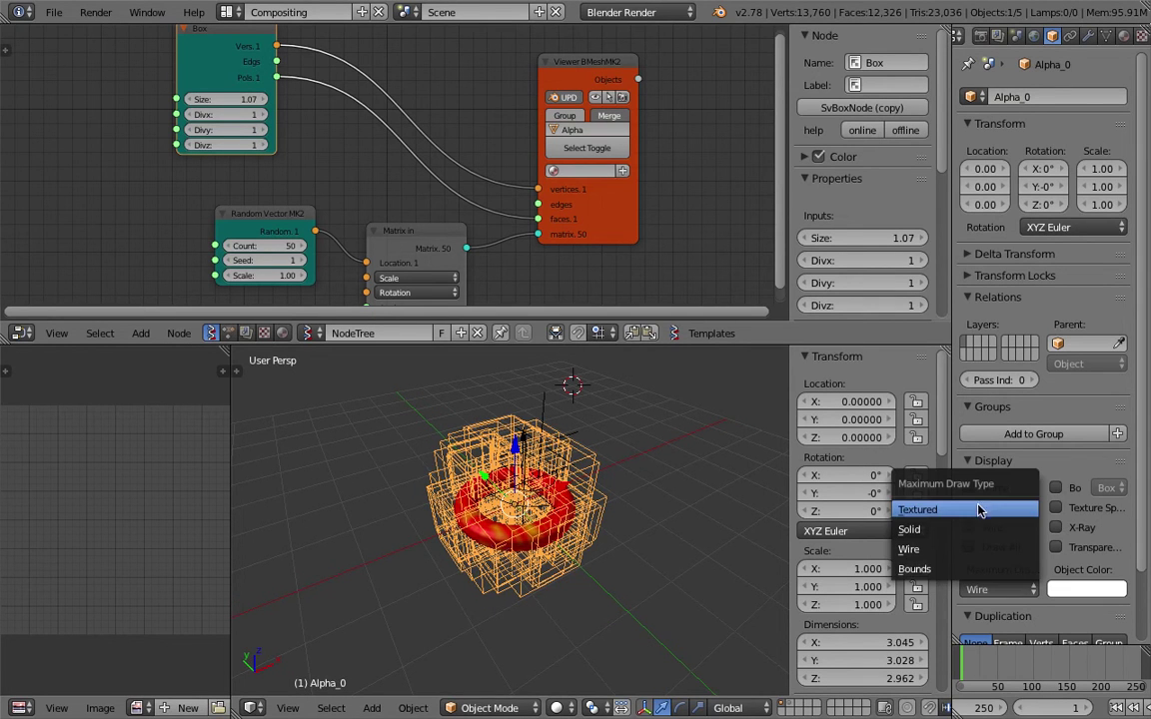
key("Return")
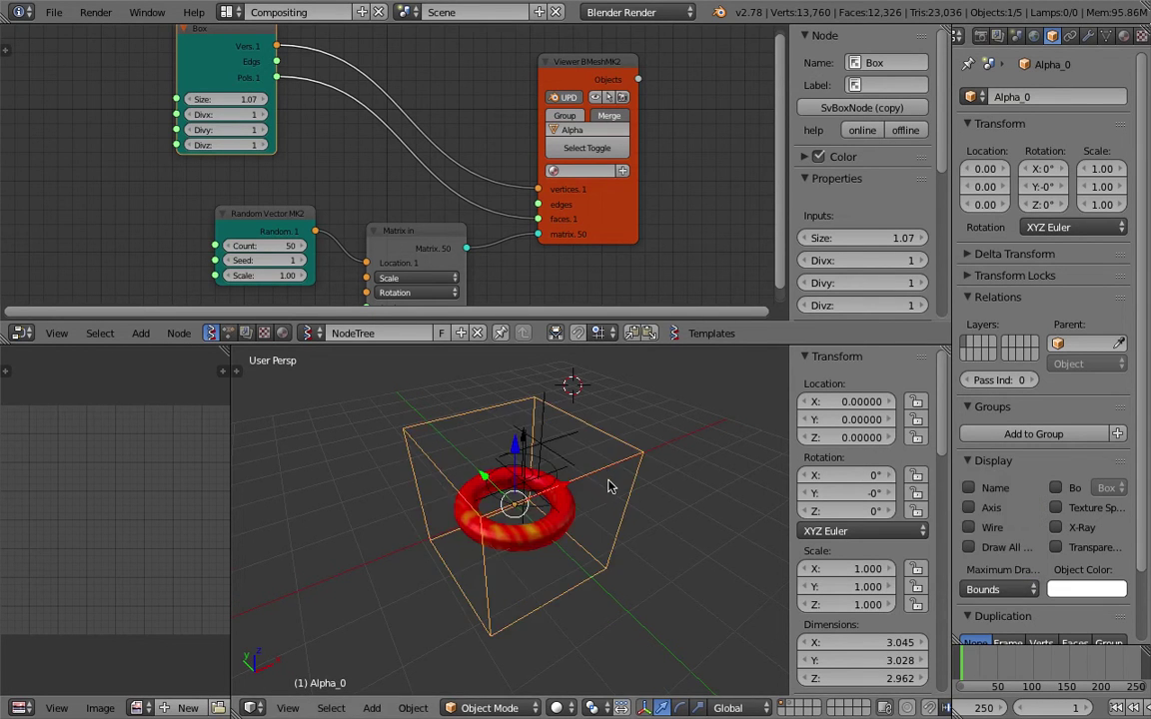
middle_click_drag(597, 491, 560, 462)
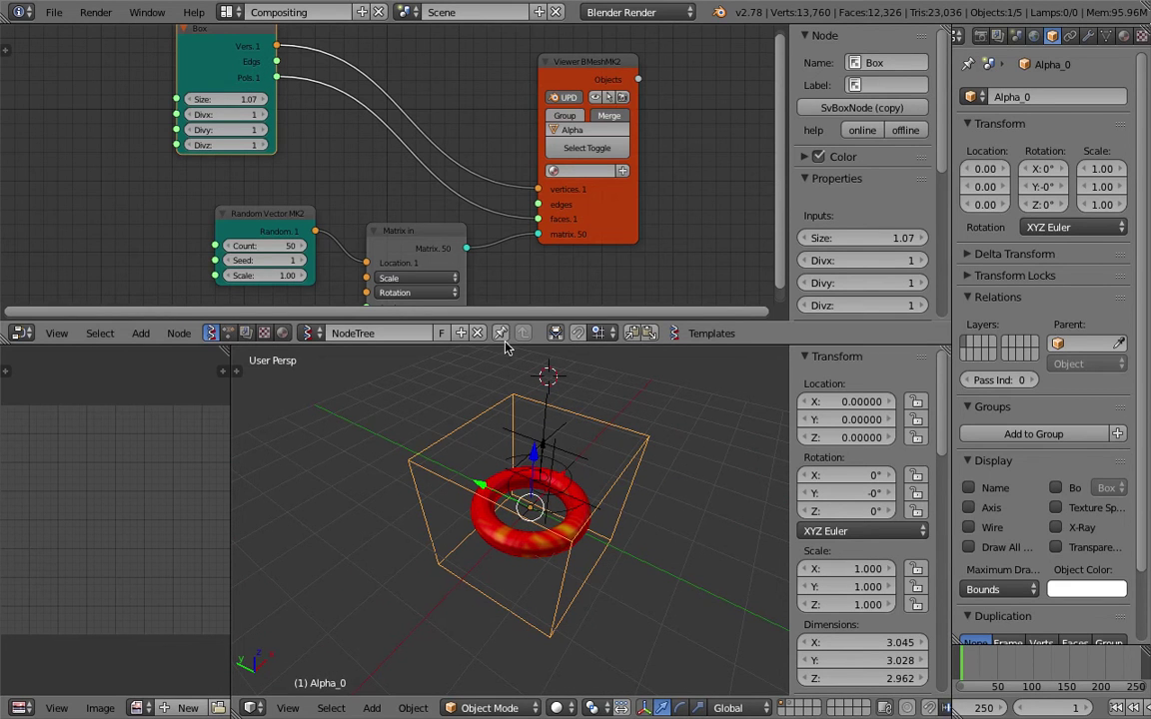
Enlarge the node editor and spread the Random Vector, Matrix in and Viewer BMeshMK2 nodes further apart
left_click_drag(506, 344, 507, 423)
left_click_drag(276, 249, 120, 262)
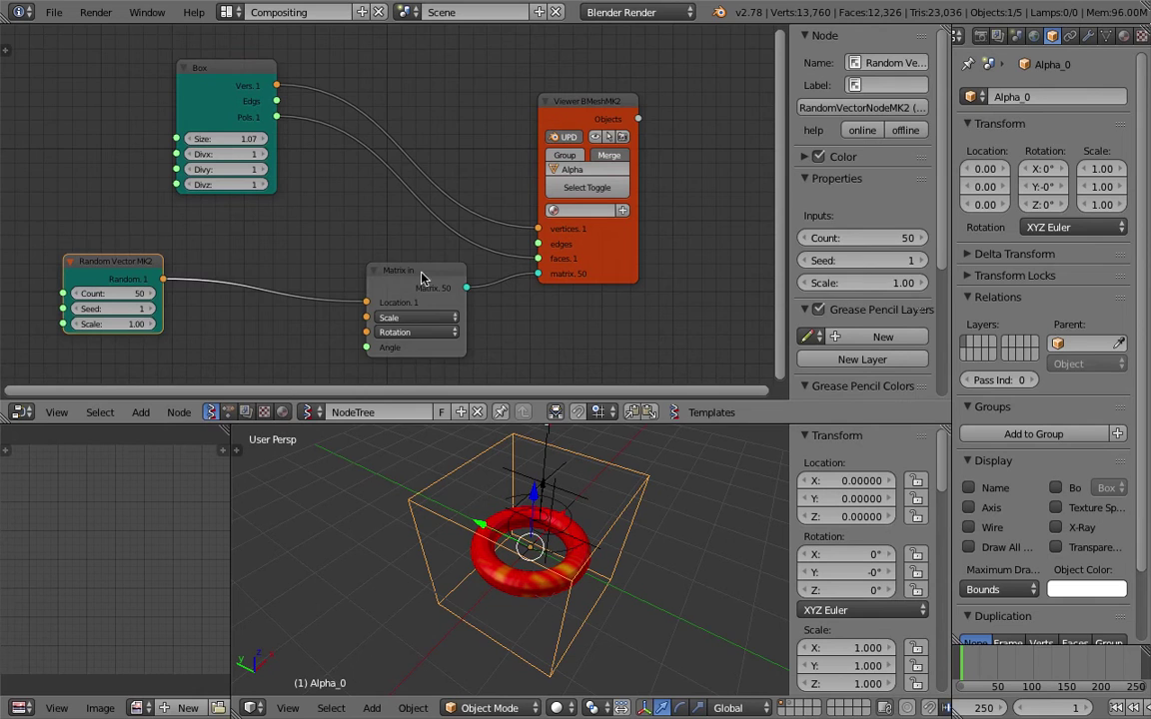
left_click_drag(422, 278, 327, 289)
left_click_drag(583, 205, 673, 148)
middle_click_drag(456, 237, 468, 205)
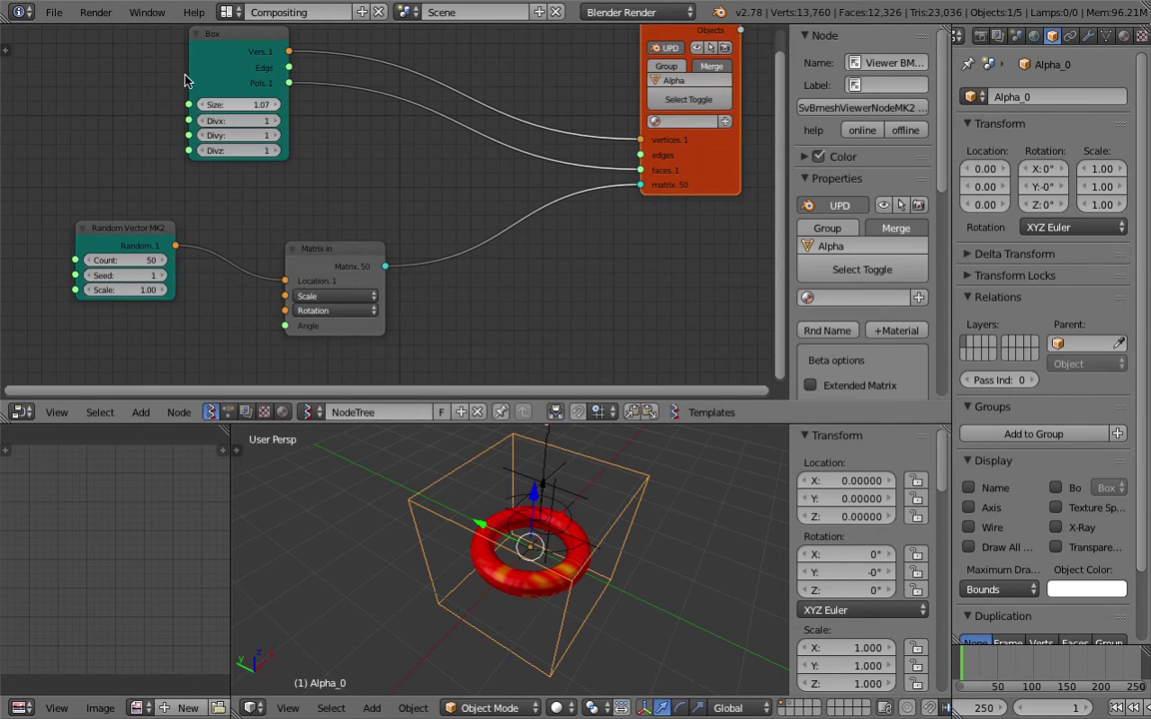
Move the Matrix in node away and insert a Vector Math node set to Multiply Scalar between Random Vector and Matrix in
left_click(316, 249)
key("ctrl+s")
middle_click_drag(243, 330, 337, 278)
key("space")
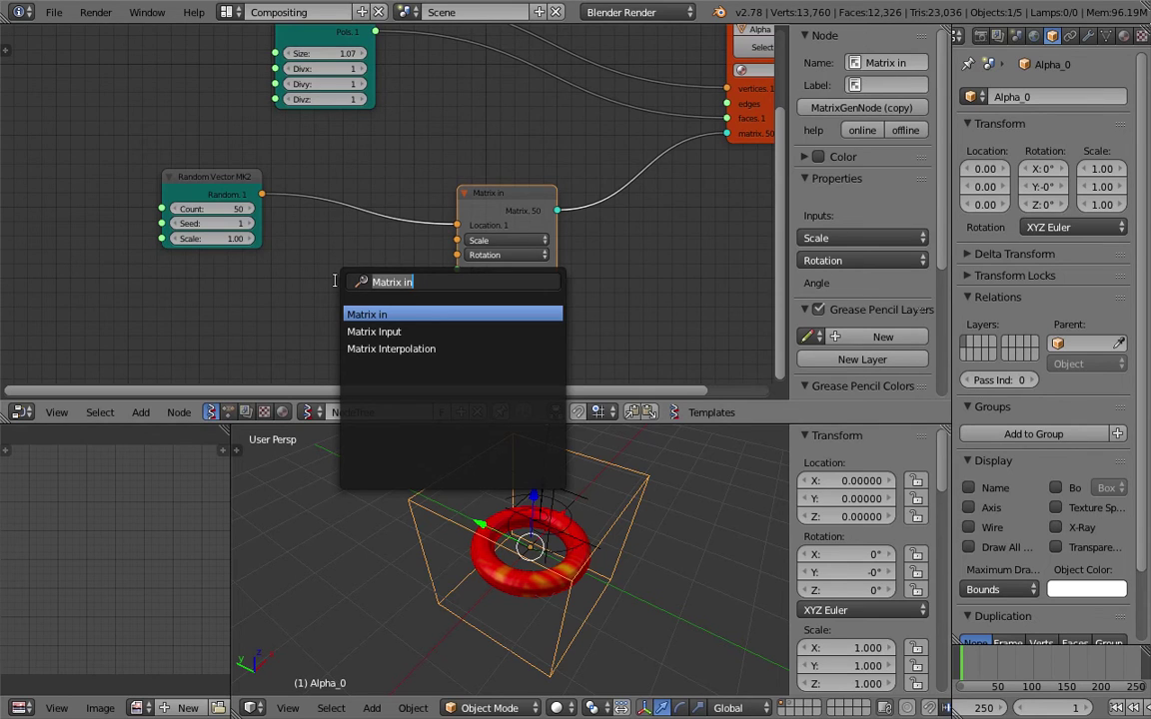
type("vector ma")
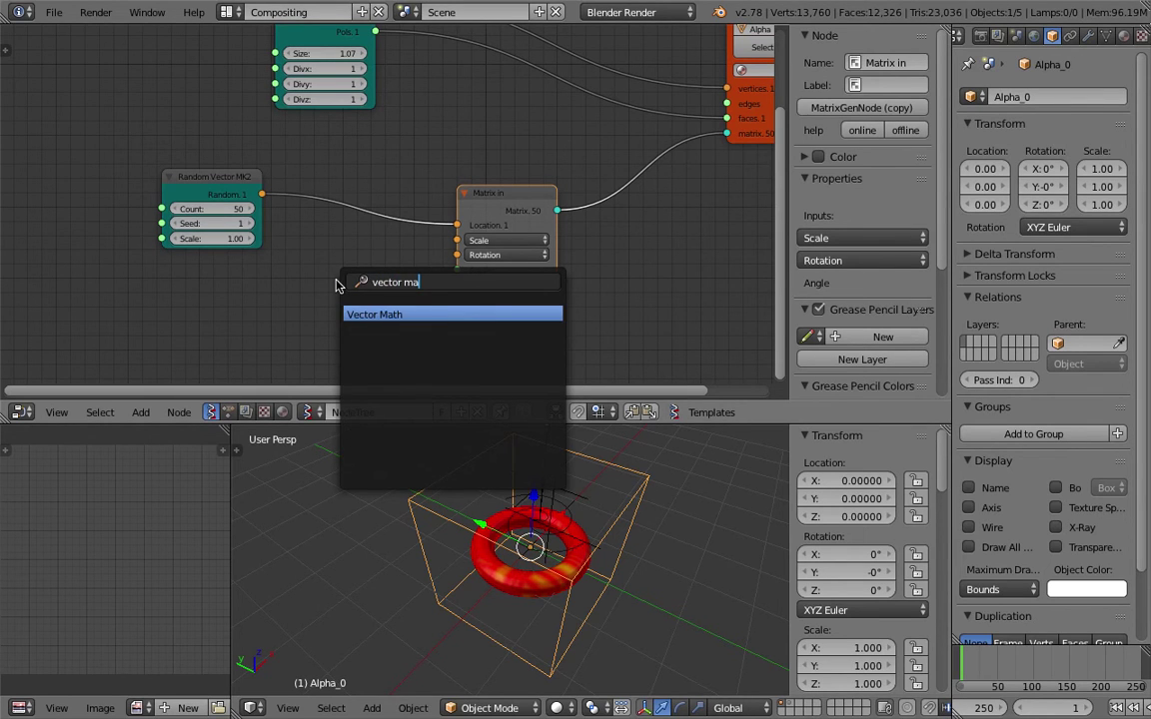
key("Return")
left_click(386, 258)
left_click(387, 258)
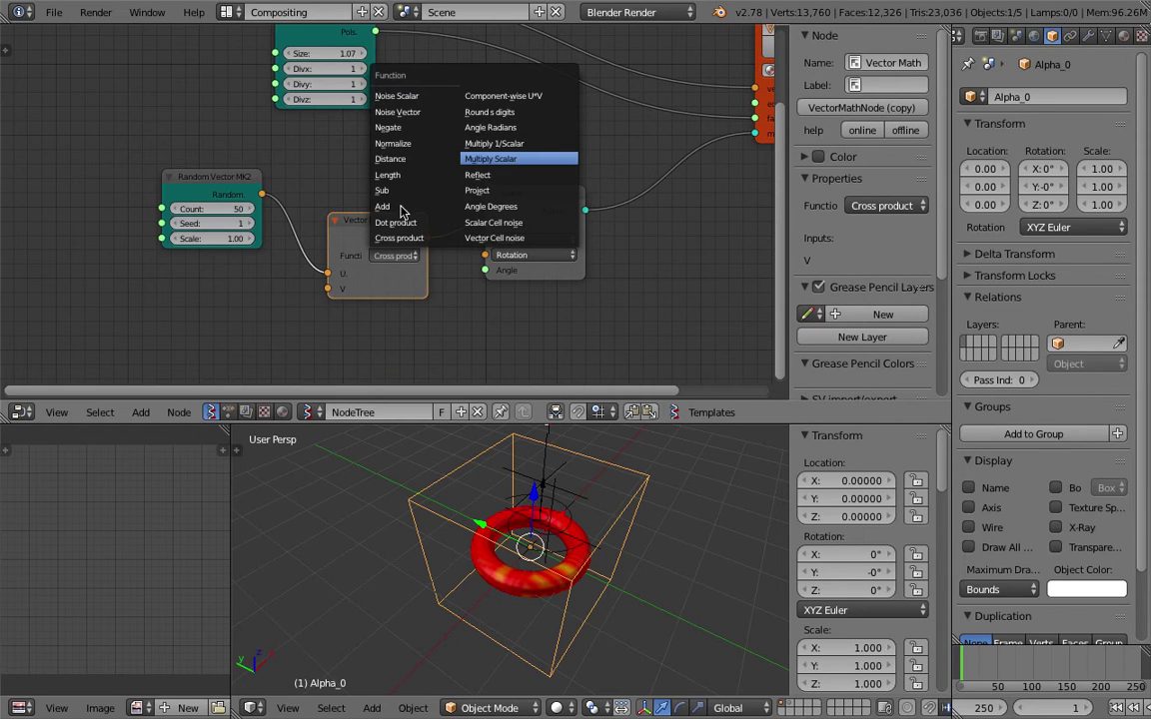
key("Return")
key("KP_Decimal")
Add a Float node with value 0 and link it to the S input of the Multiply Scalar node
key("alt+space")
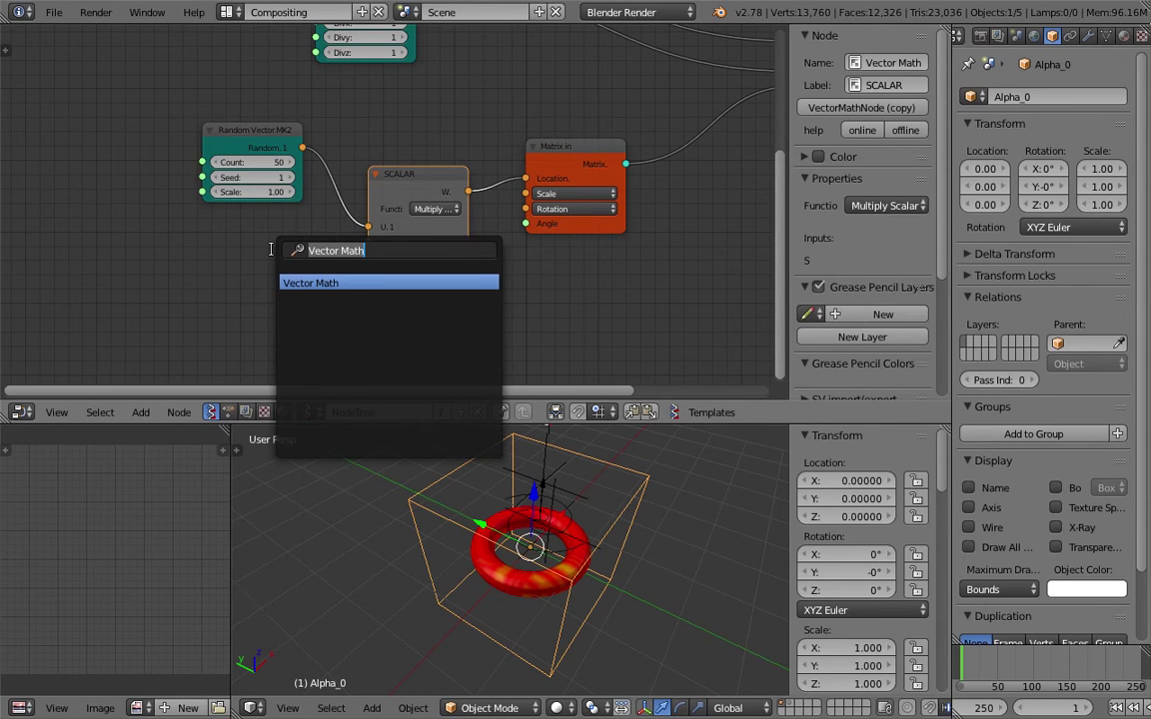
type("float")
key("Down")
key("Return")
left_click(222, 255)
left_click_drag(298, 278, 368, 242)
double_click(247, 293)
type("0")
key("Return")
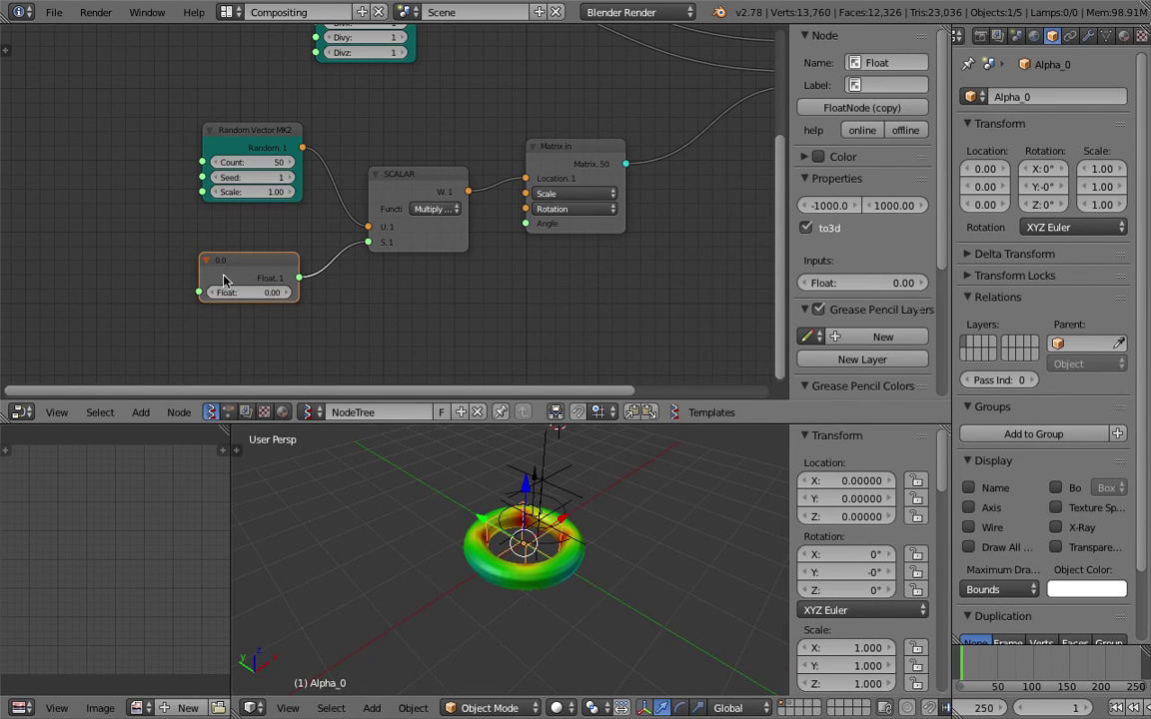
Add a Frame info node to the left of the Float node
key("KP_Decimal")
key("space")
type("frame")
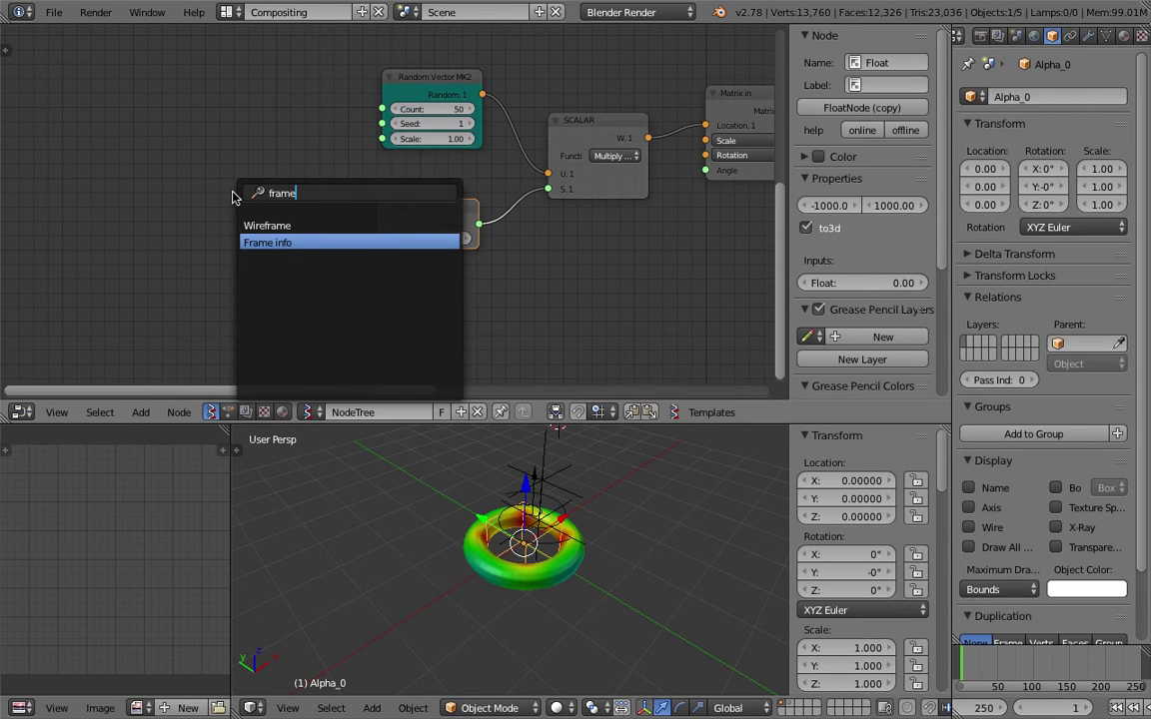
key("Return")
left_click(90, 200)
Add a Map Range node and link Frame info's Current Frame output to its Value input
key("shift+a")
left_click(240, 160)
type("map")
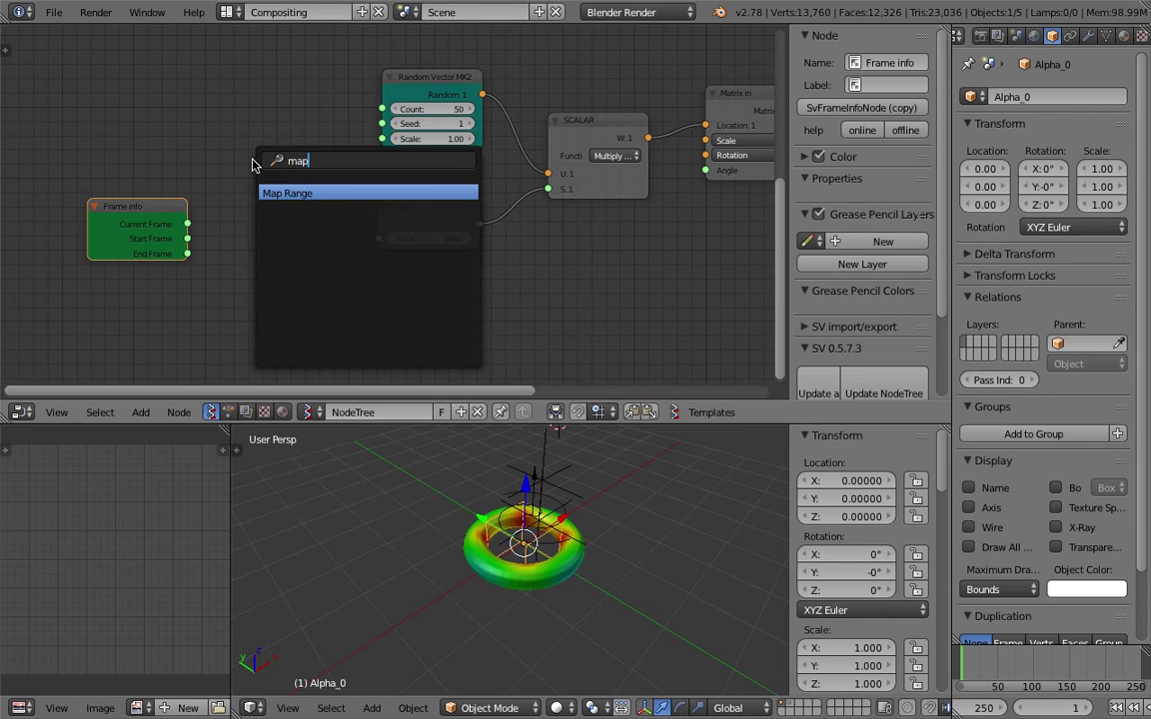
key("Return")
left_click(212, 171)
left_click_drag(187, 224, 241, 230)
Set Map Range's Old Max to 50, New Min to 1 and New Max to 0, and link its output to the Float node
left_click(300, 259)
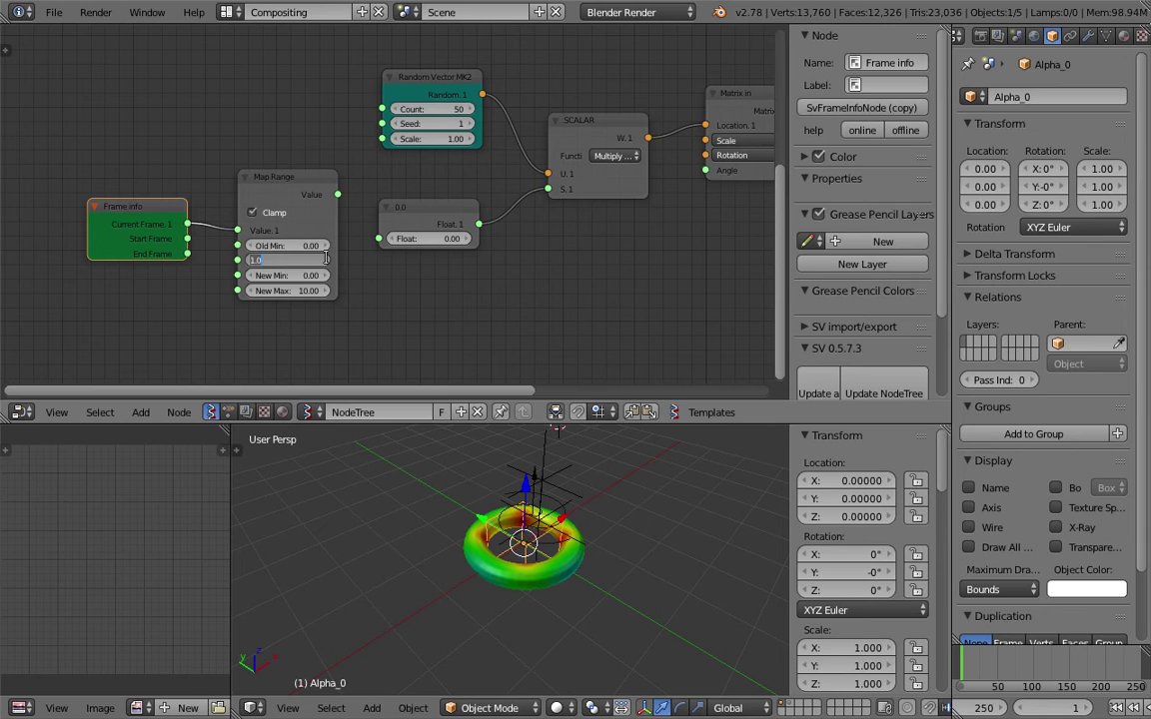
key("Return")
left_click(309, 290)
type("1")
key("Return")
scroll(383, 309, "up", 1)
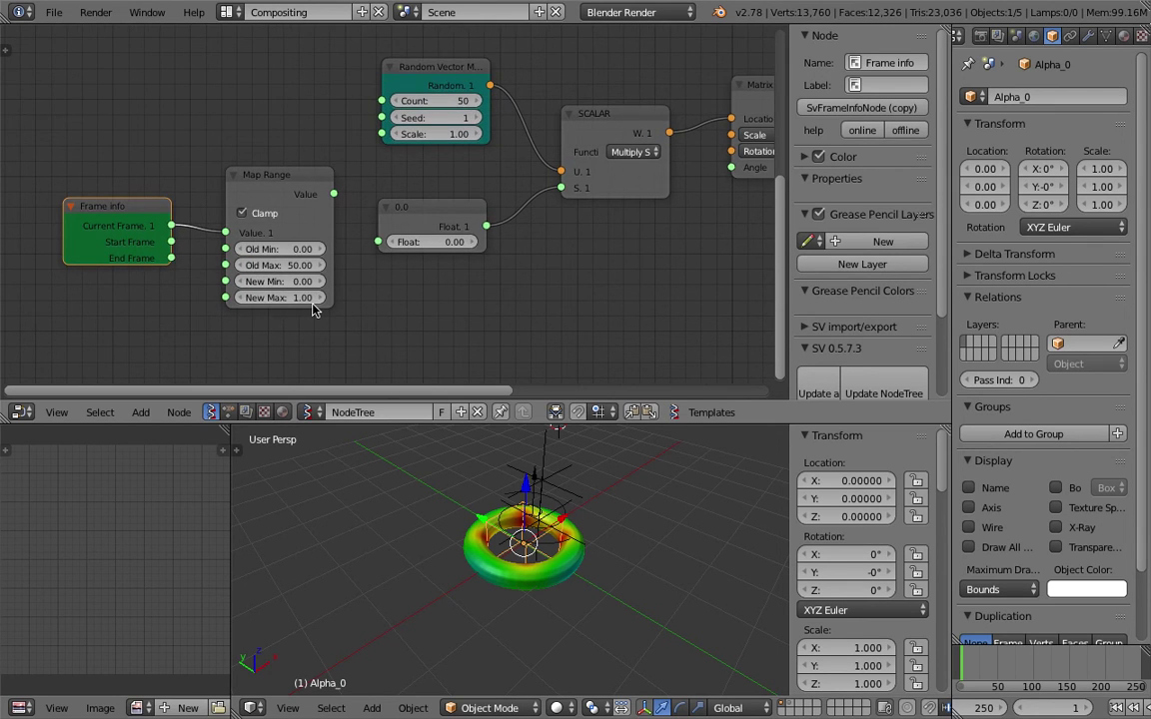
left_click(290, 281)
type("1")
key("Return")
left_click(284, 295)
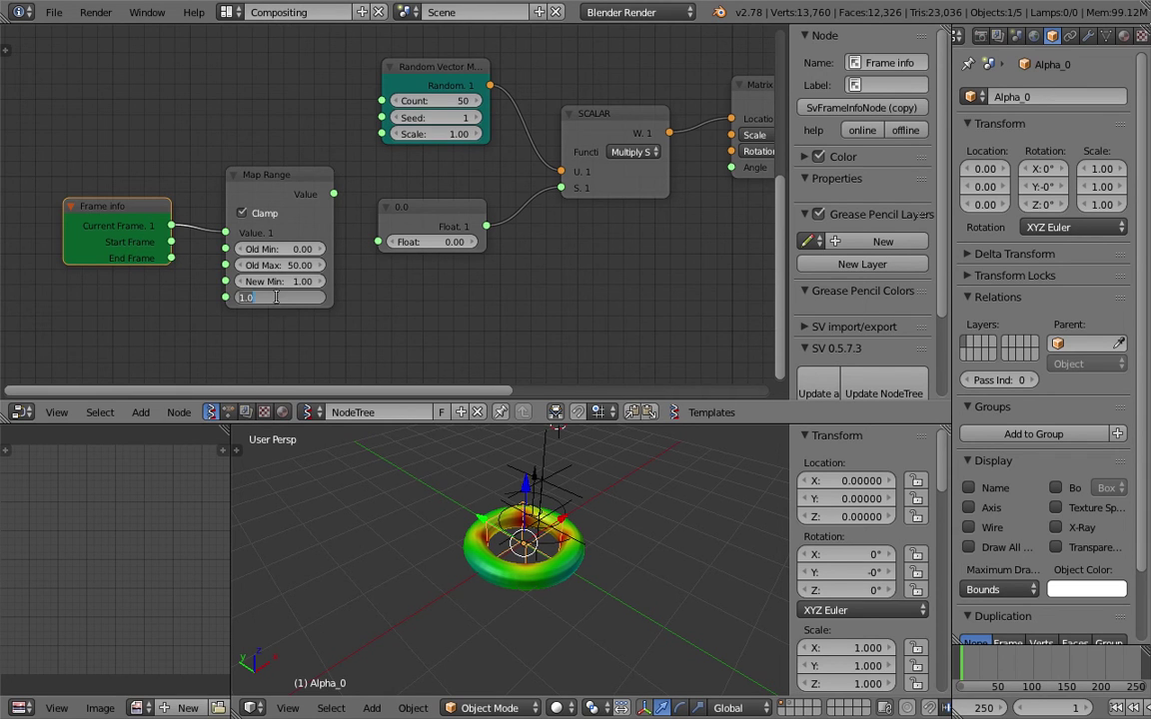
key("Return")
left_click_drag(333, 194, 378, 242)
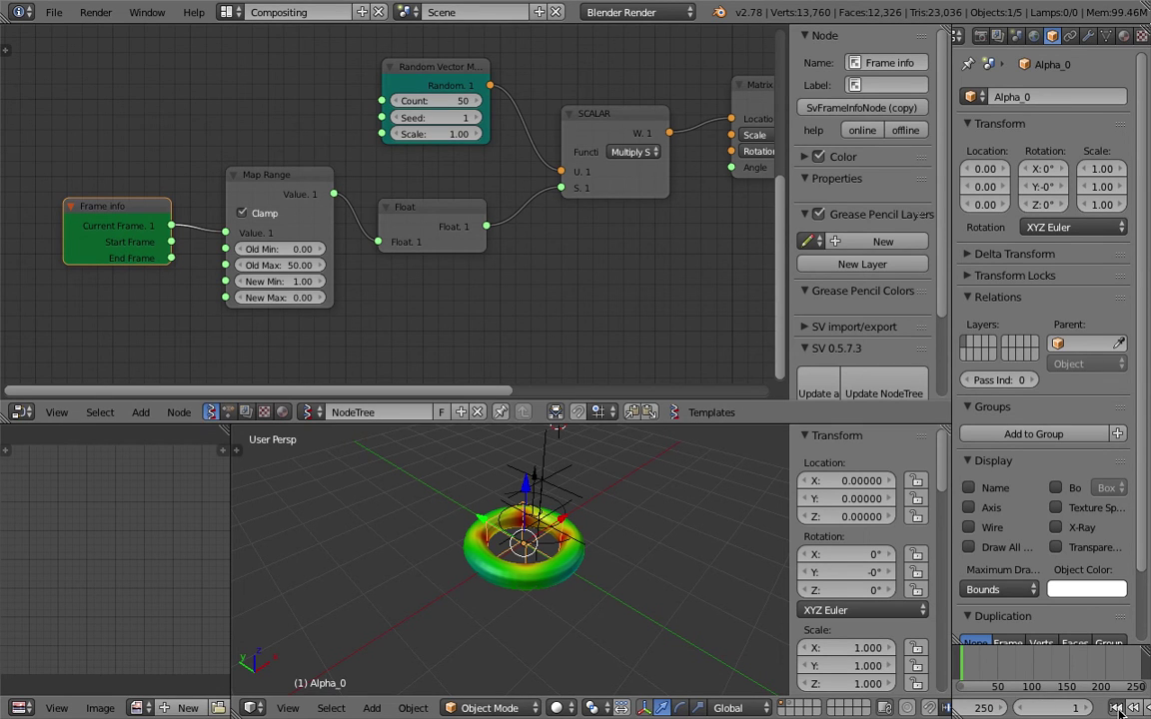
Widen the timeline area and play the animation to test the frame-driven spread of the brush boxes
left_click(284, 250)
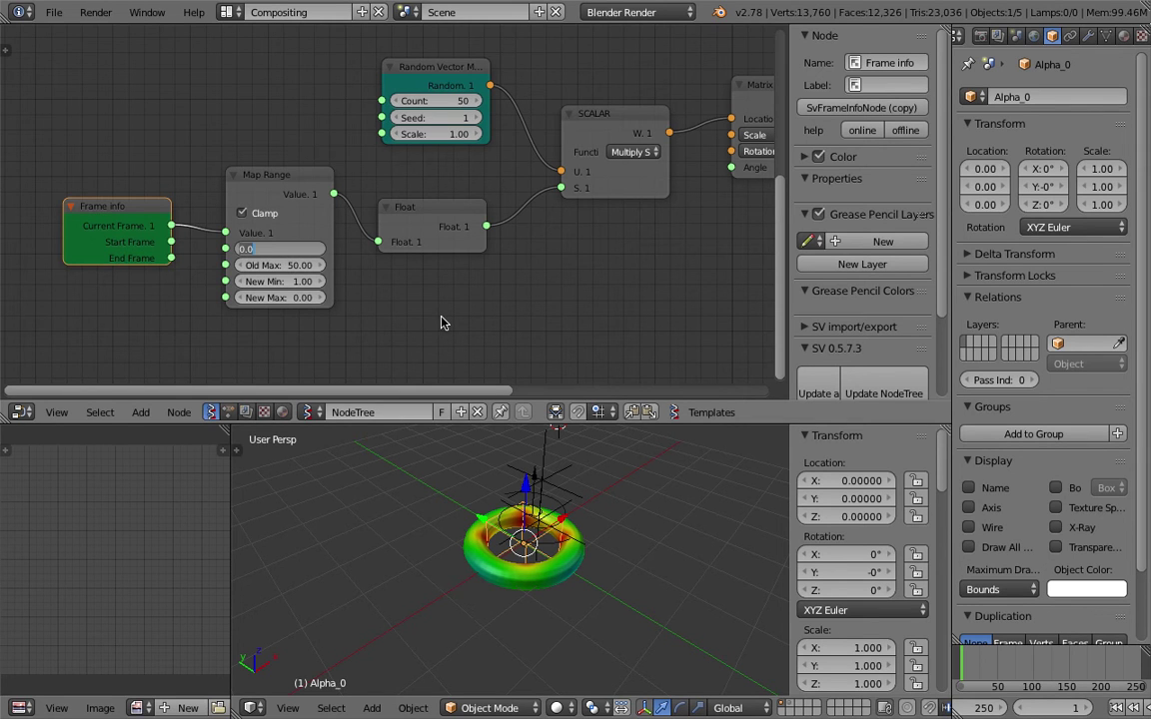
key("Return")
scroll(1054, 709, "down", 2)
scroll(1054, 710, "down", 2)
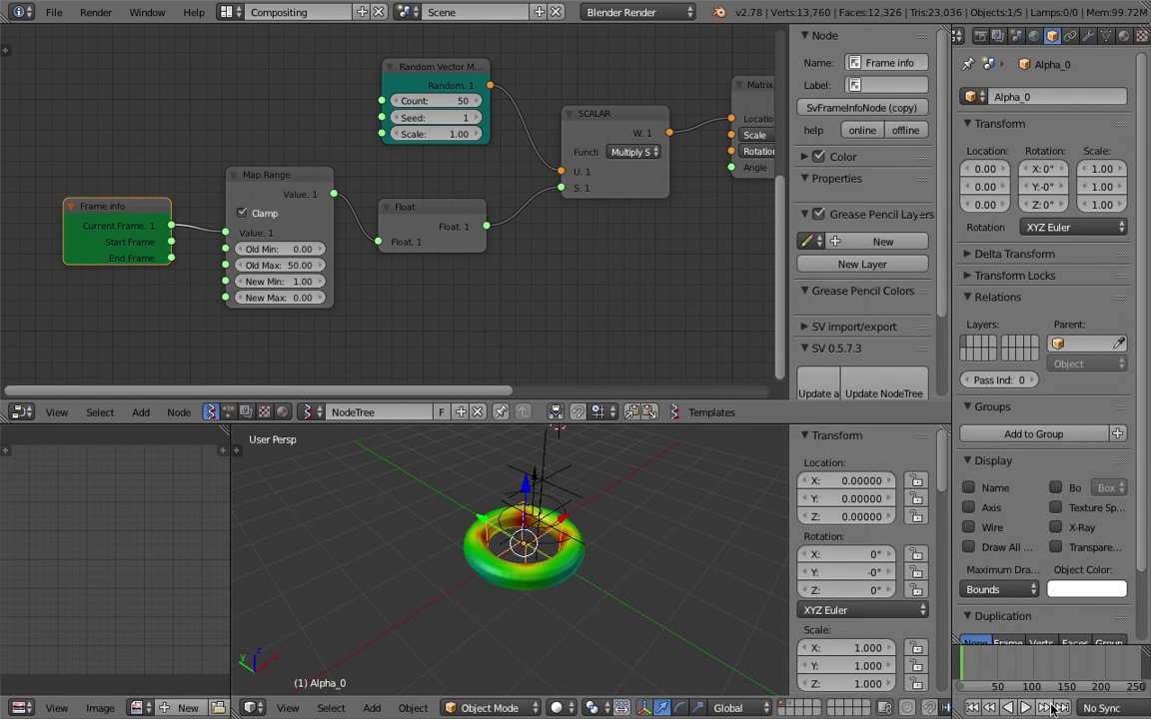
left_click_drag(952, 572, 900, 575)
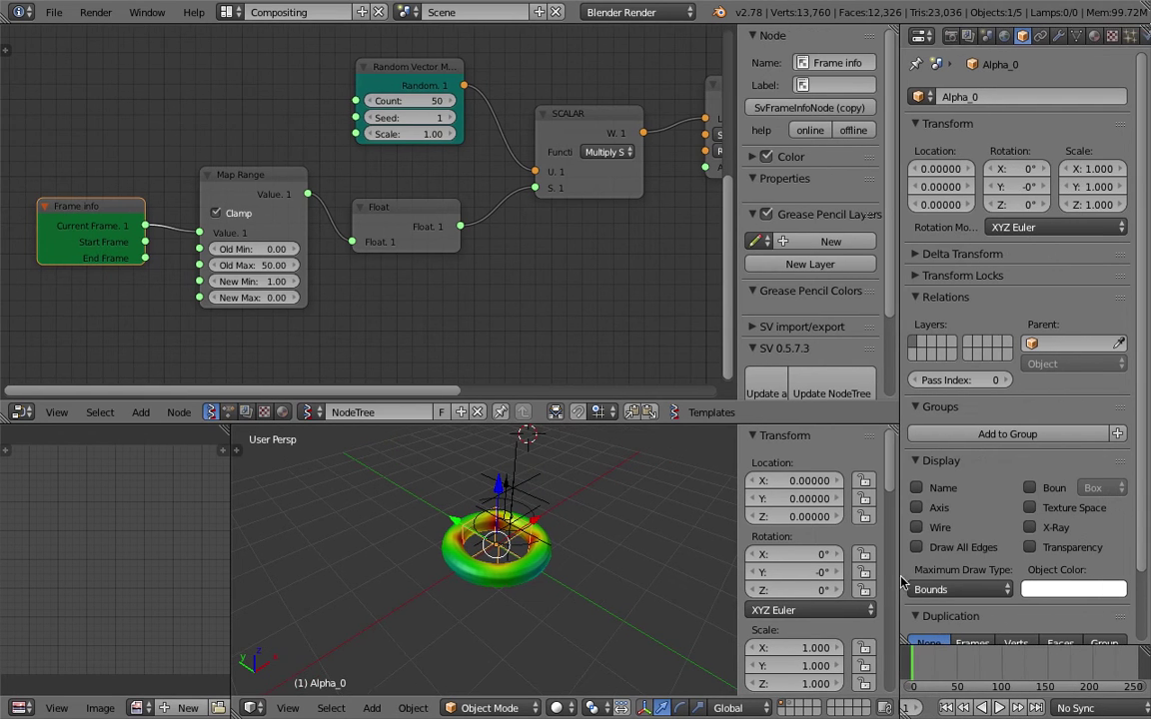
left_click(1004, 710)
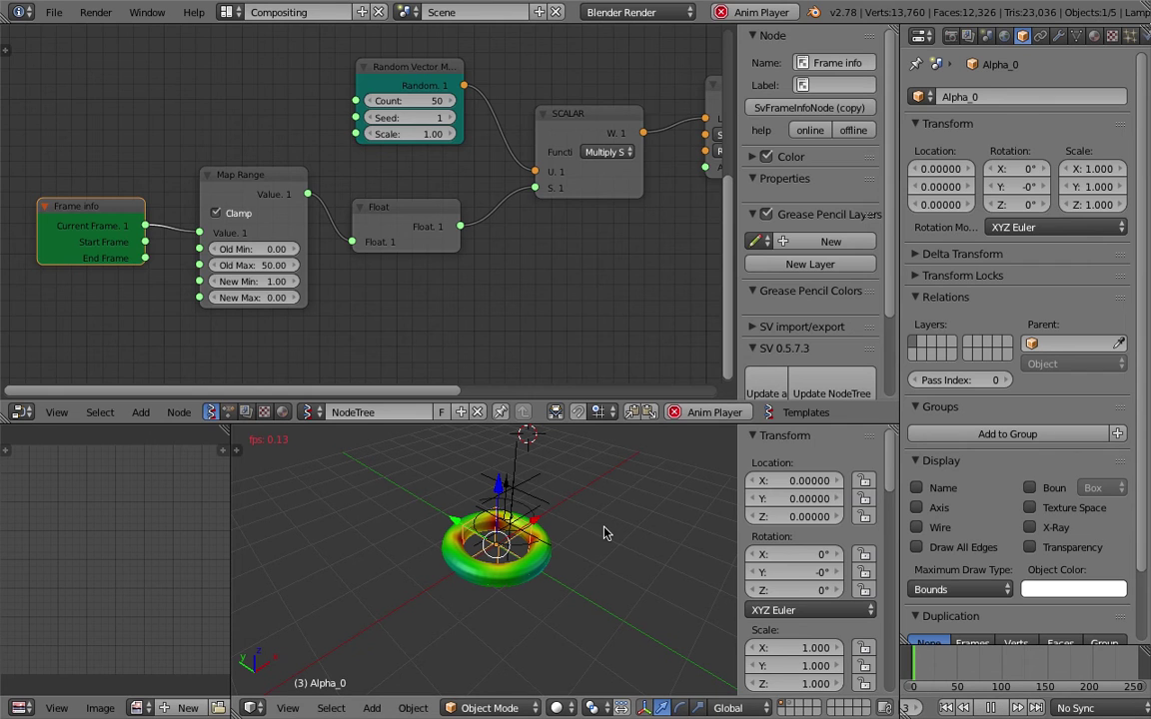
Stop the playback and delete the Map Range and Frame info nodes
left_click(251, 181)
key("Escape")
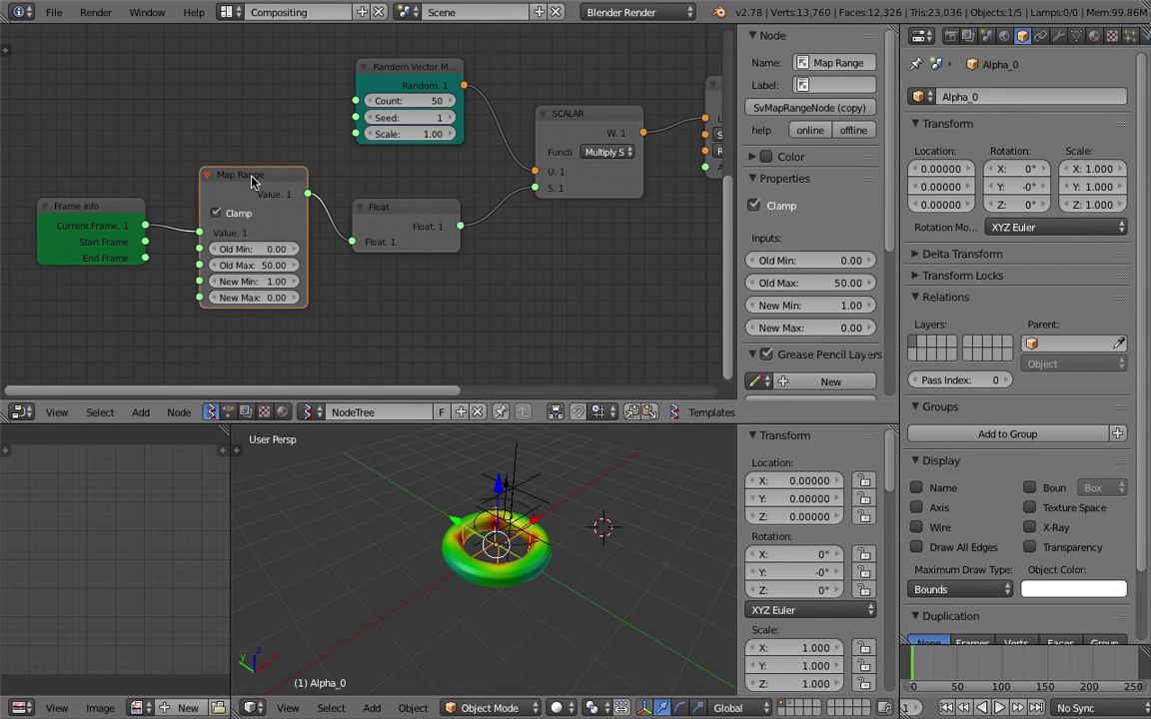
key("x")
left_click(97, 207)
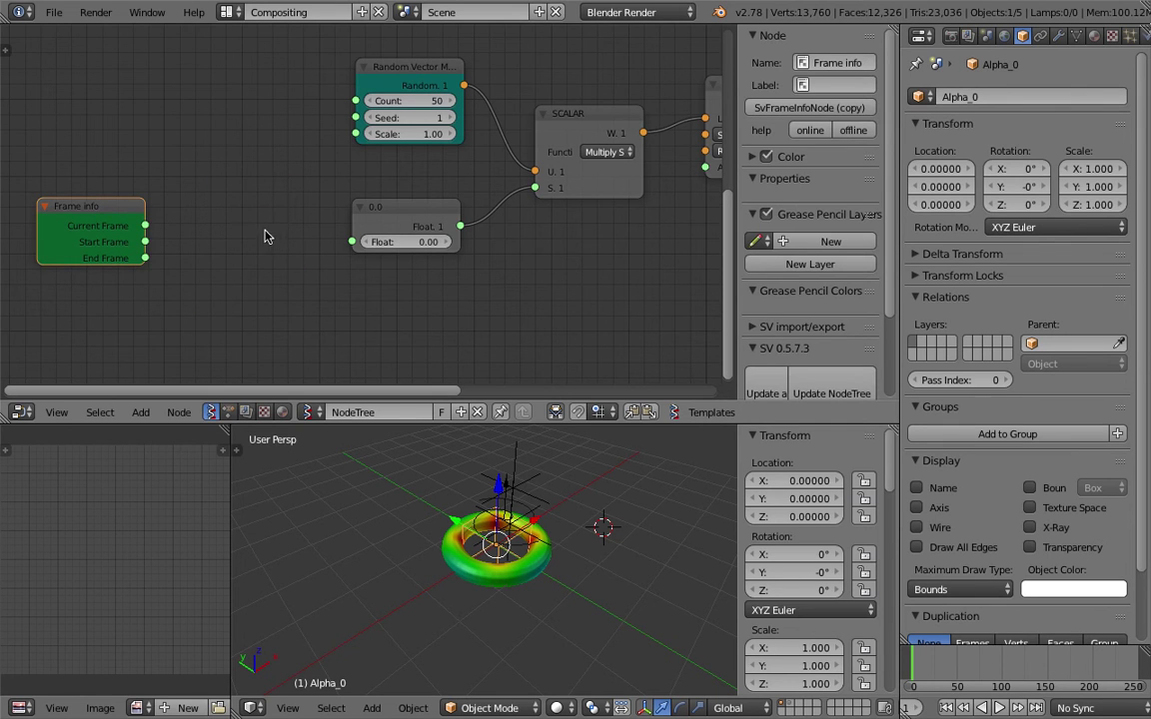
key("x")
Try Float node values of 1, 2 and 3 to compare the paint on the torus, and return the value to 1
left_click(410, 242)
type("1")
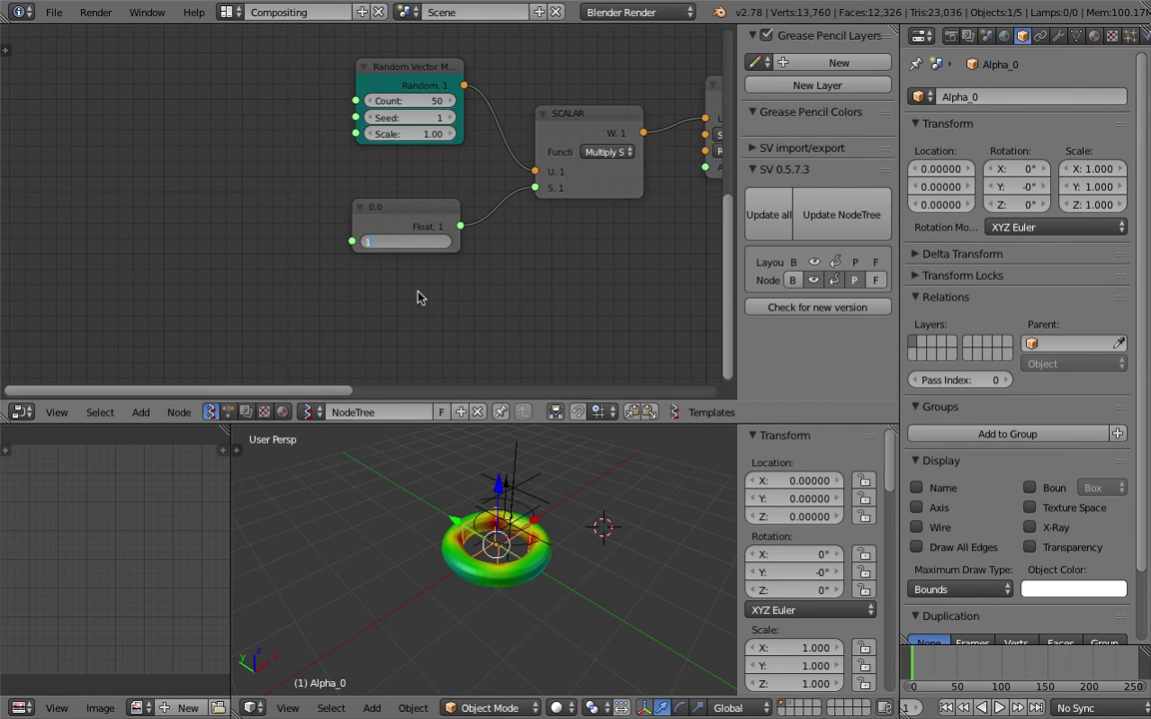
key("Return")
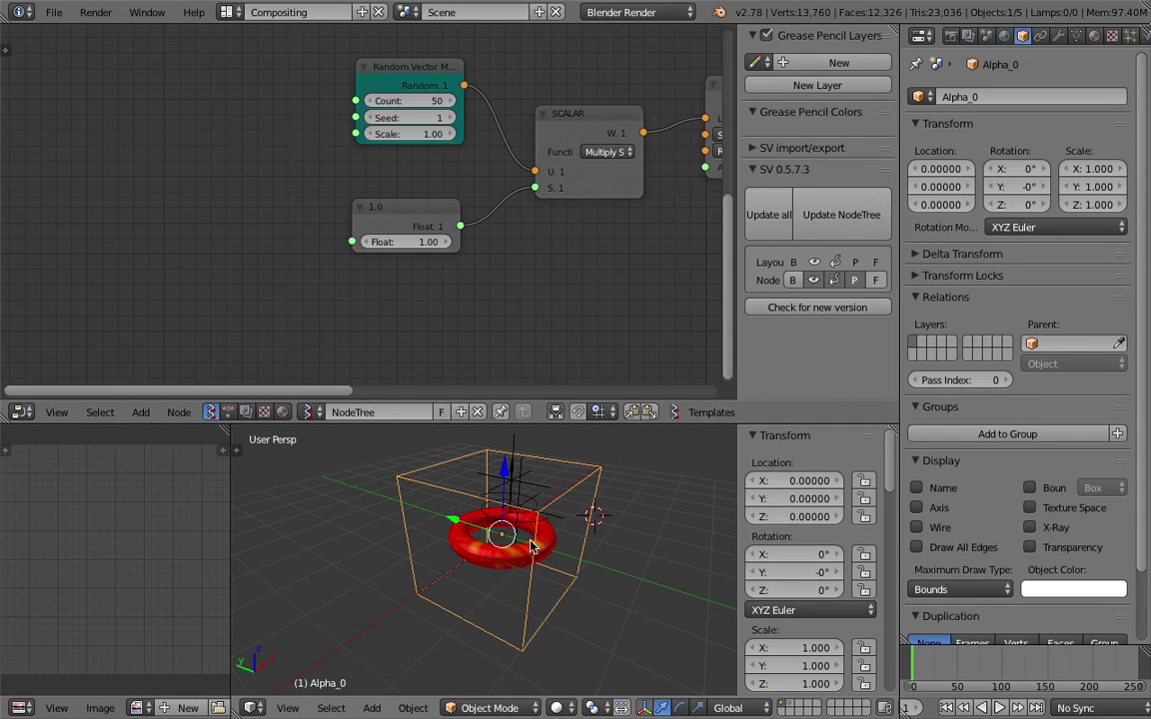
left_click(427, 246)
type("2")
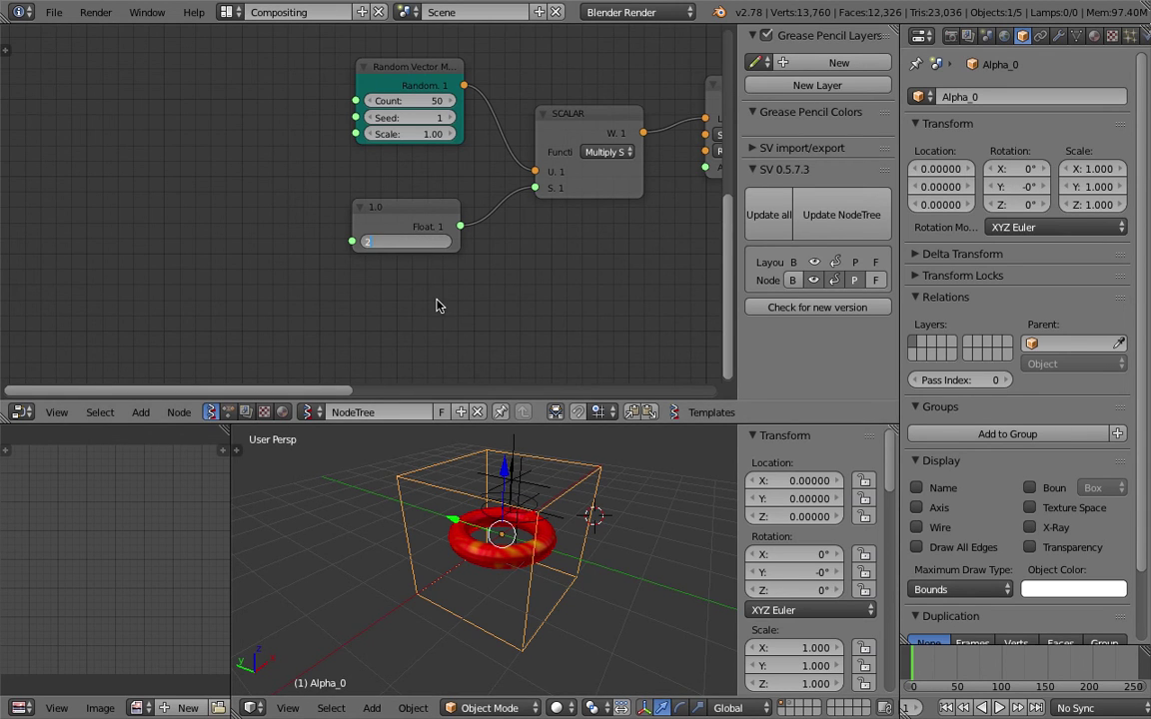
key("Return")
left_click(428, 245)
type("3")
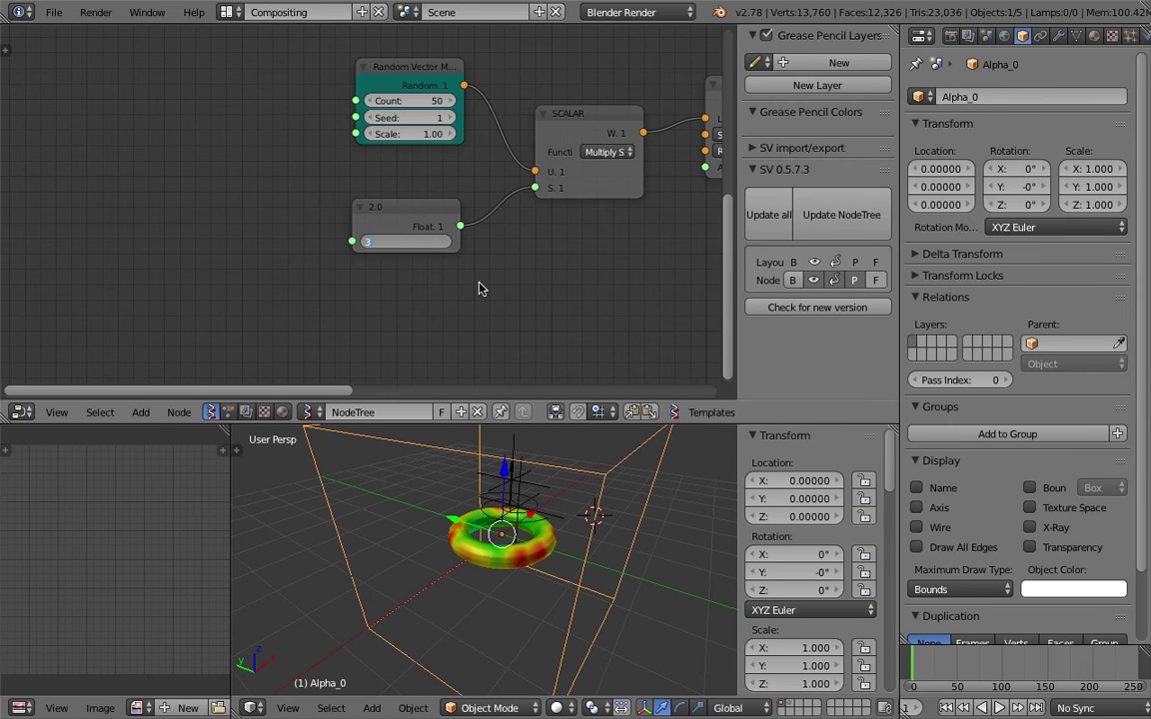
key("Return")
left_click(434, 243)
type("1")
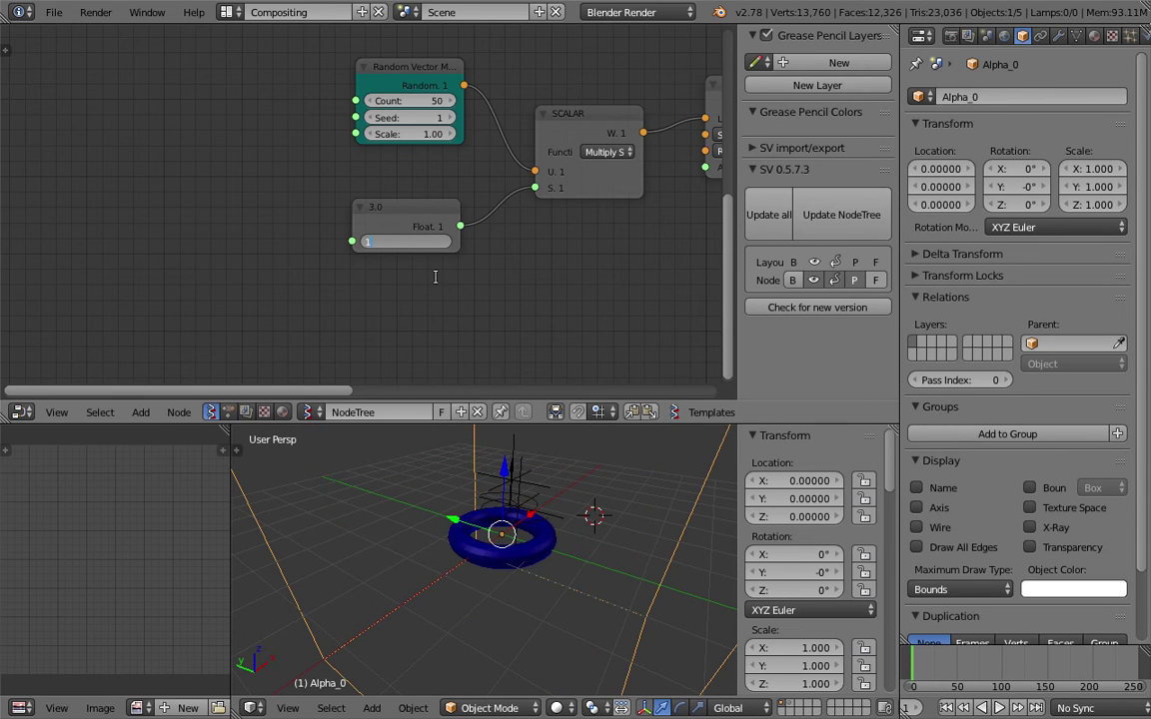
key("Return")
Add a Frame info node to the node tree
scroll(211, 249, "left", 1, "ctrl")
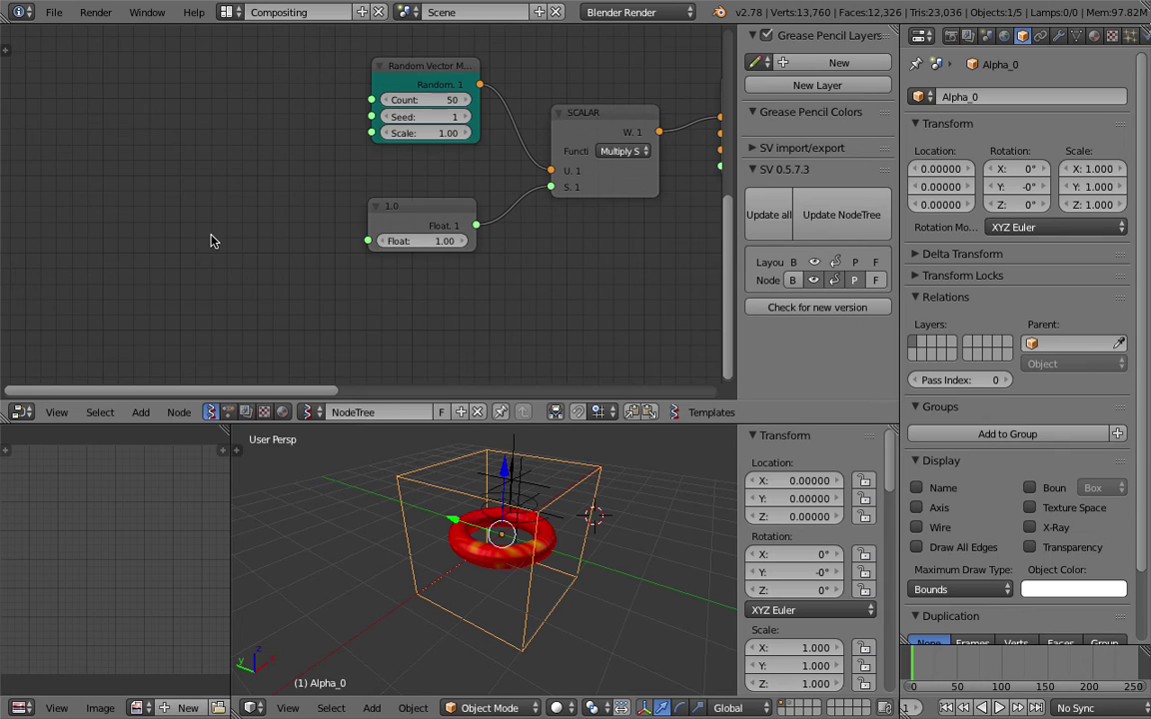
key("space")
type("frame")
key("Down")
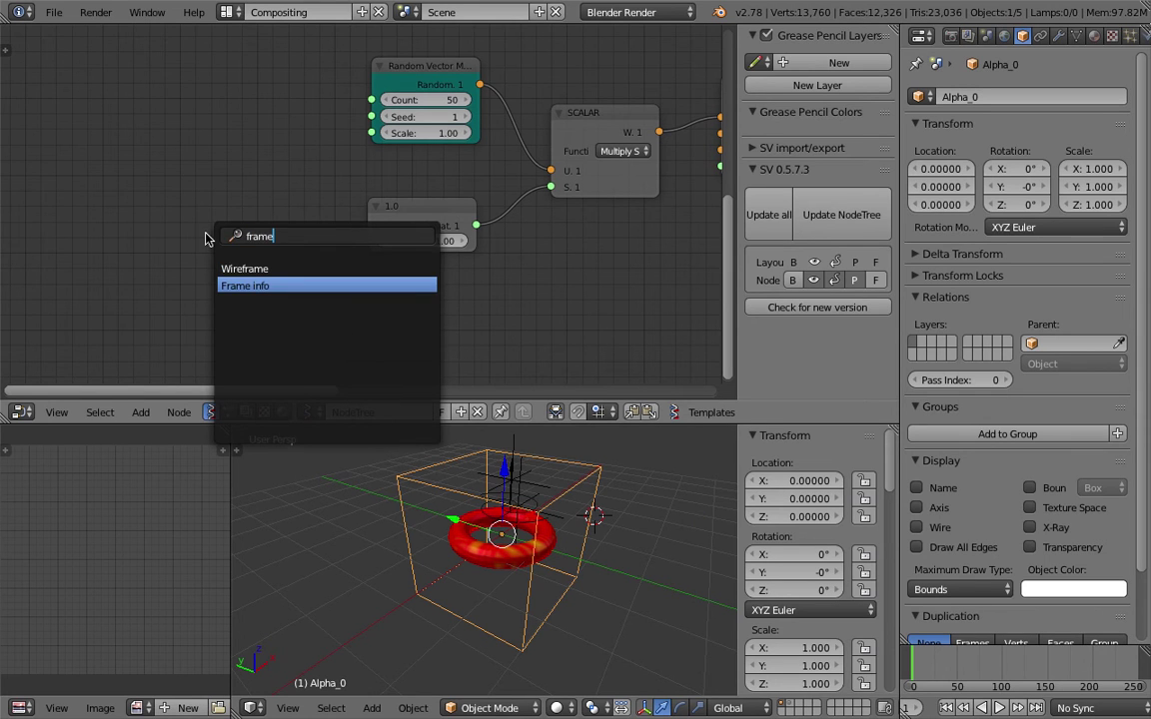
key("Return")
left_click(200, 206)
Add a Math node set to the multiply (*) function and link Frame info's Current Frame output to its x input
key("shift+a")
left_click(262, 170)
type("mat")
key("Down")
key("Down")
key("Down")
key("Down")
key("Down")
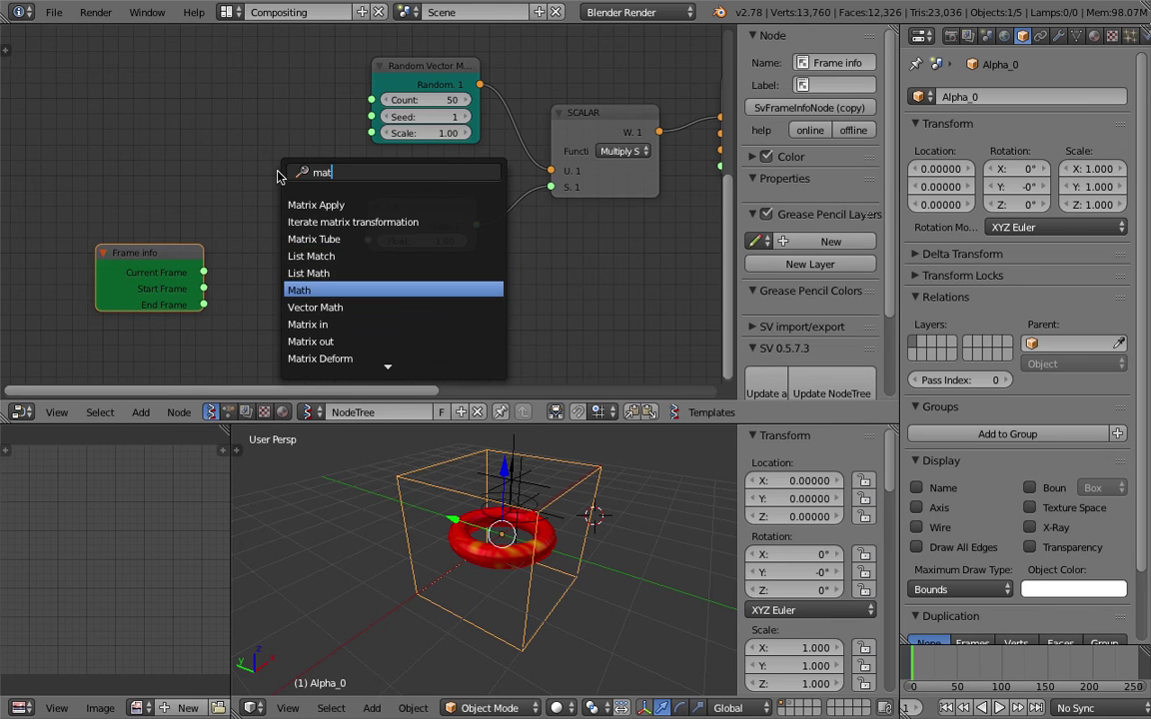
key("Return")
left_click(232, 202)
left_click_drag(204, 272, 227, 266)
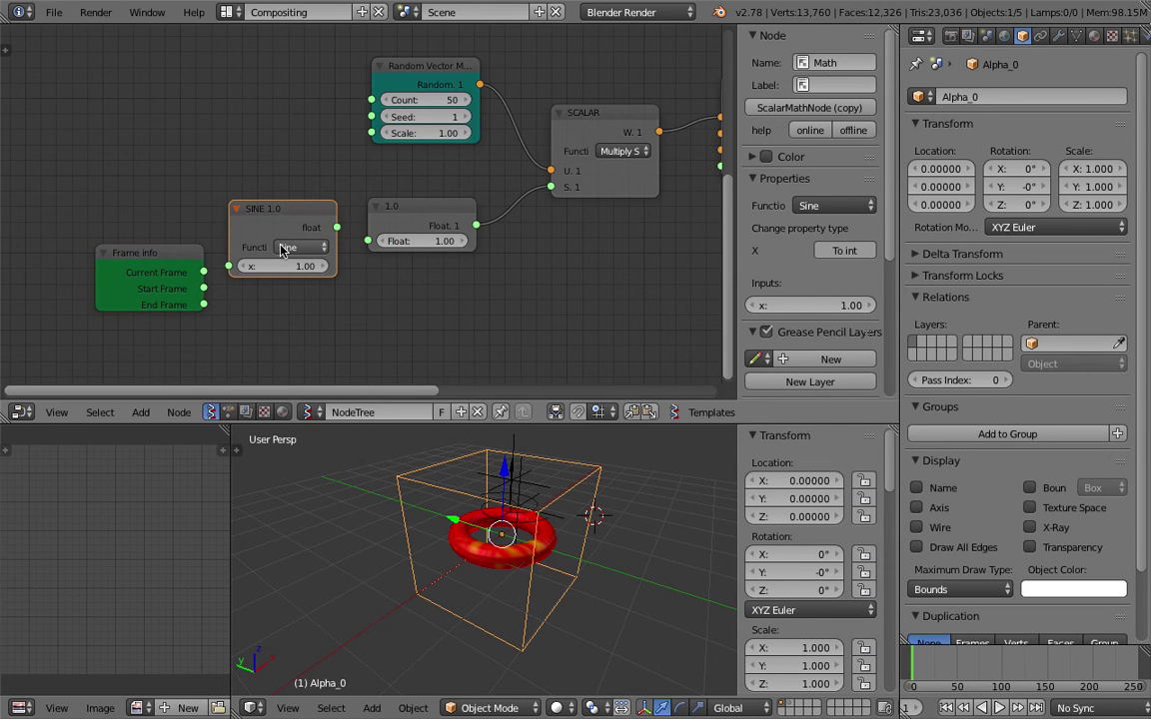
left_click(288, 248)
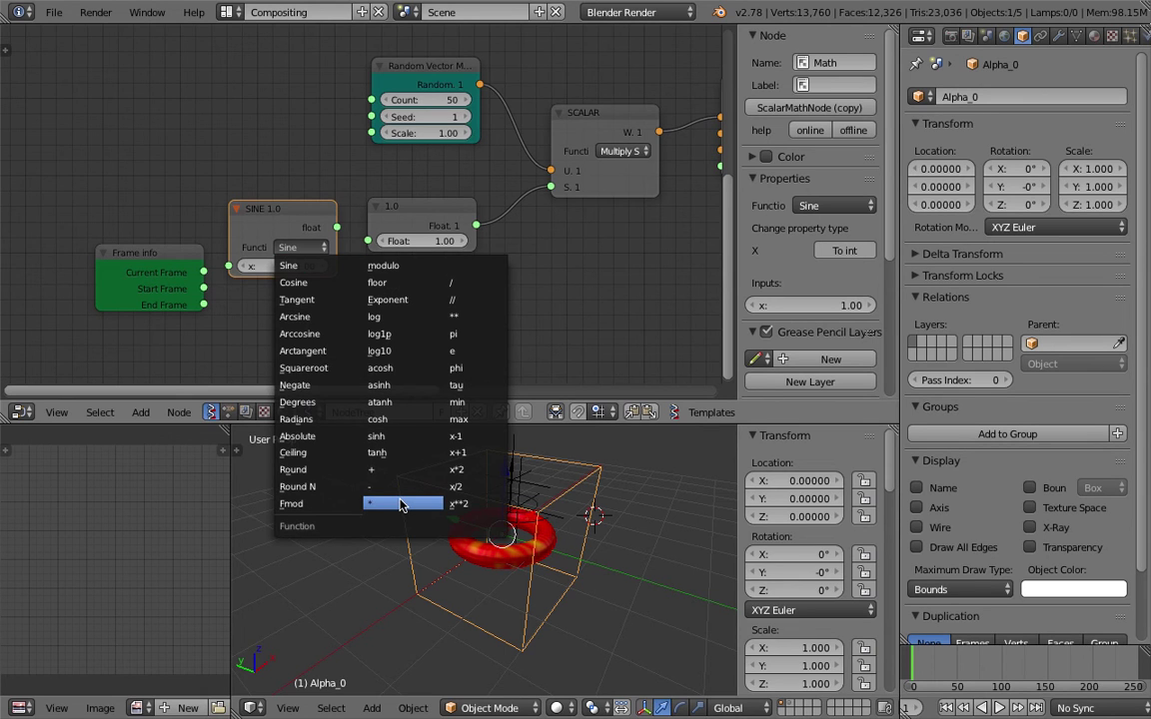
key("Return")
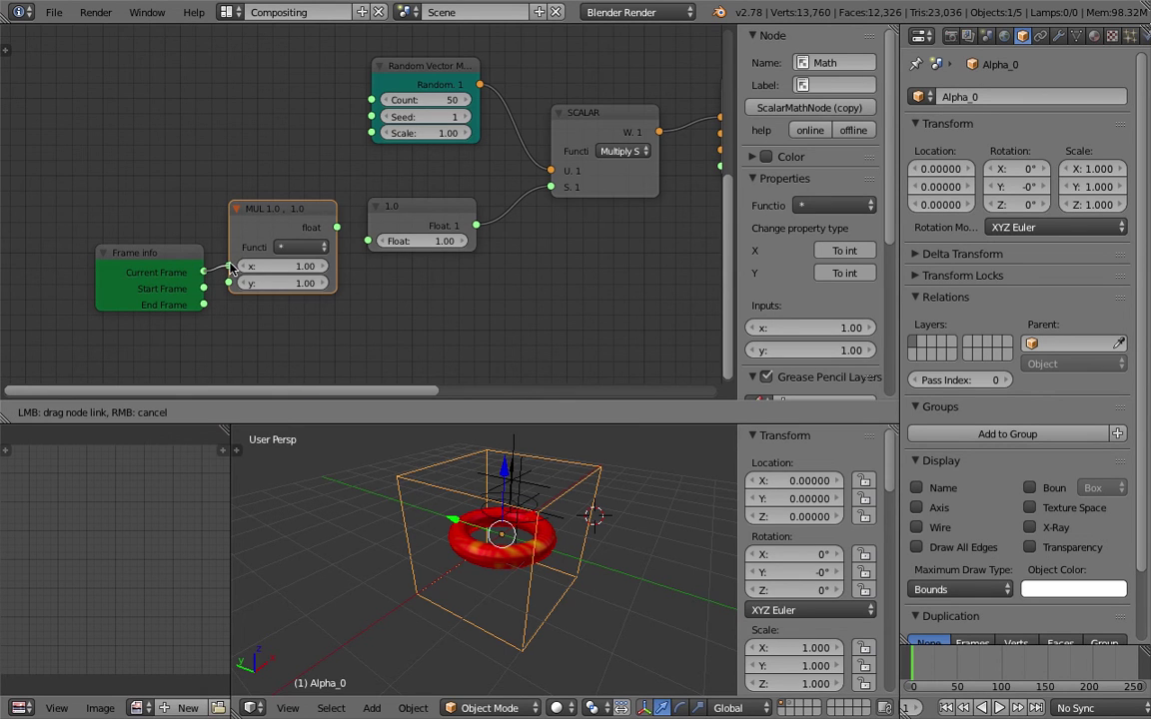
Set the multiply Math node's y value to 0.2 and link its output to the Float node
left_click(290, 283)
type("0.2")
key("Return")
left_click_drag(337, 227, 404, 244)
Replace the Float node with a direct link from the Math node to the Multiply Scalar node's S input, and save the scene
left_click(424, 228)
key("x")
left_click_drag(337, 227, 550, 187)
left_click_drag(302, 217, 383, 217)
key("ctrl+s")
left_click(382, 217)
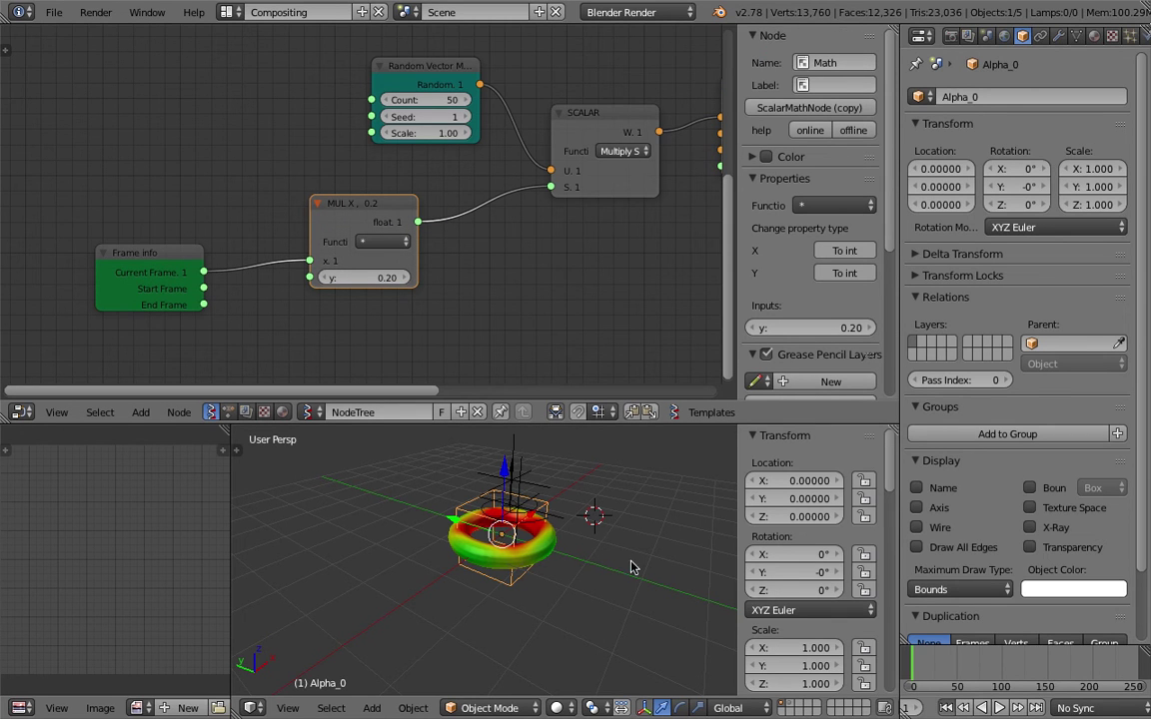
Play the animation with a closer view of the torus to check the expanding brush, and stop the playback
scroll(603, 553, "up", 2)
middle_click_drag(599, 552, 637, 572)
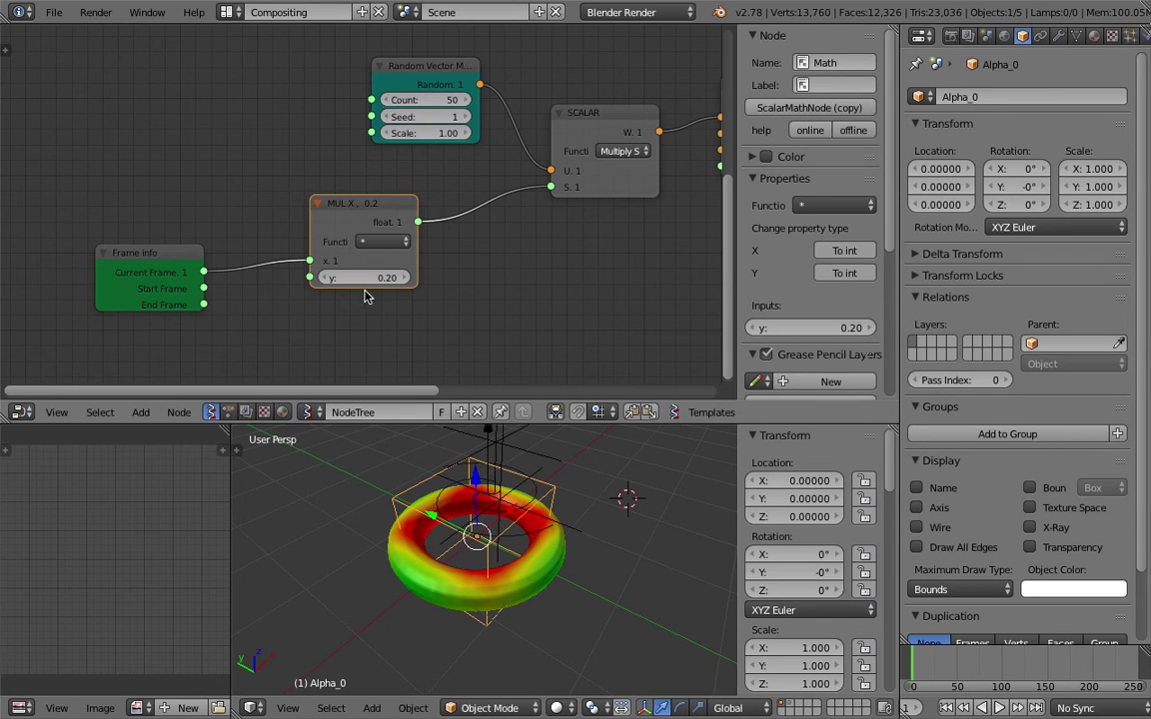
left_click(997, 707)
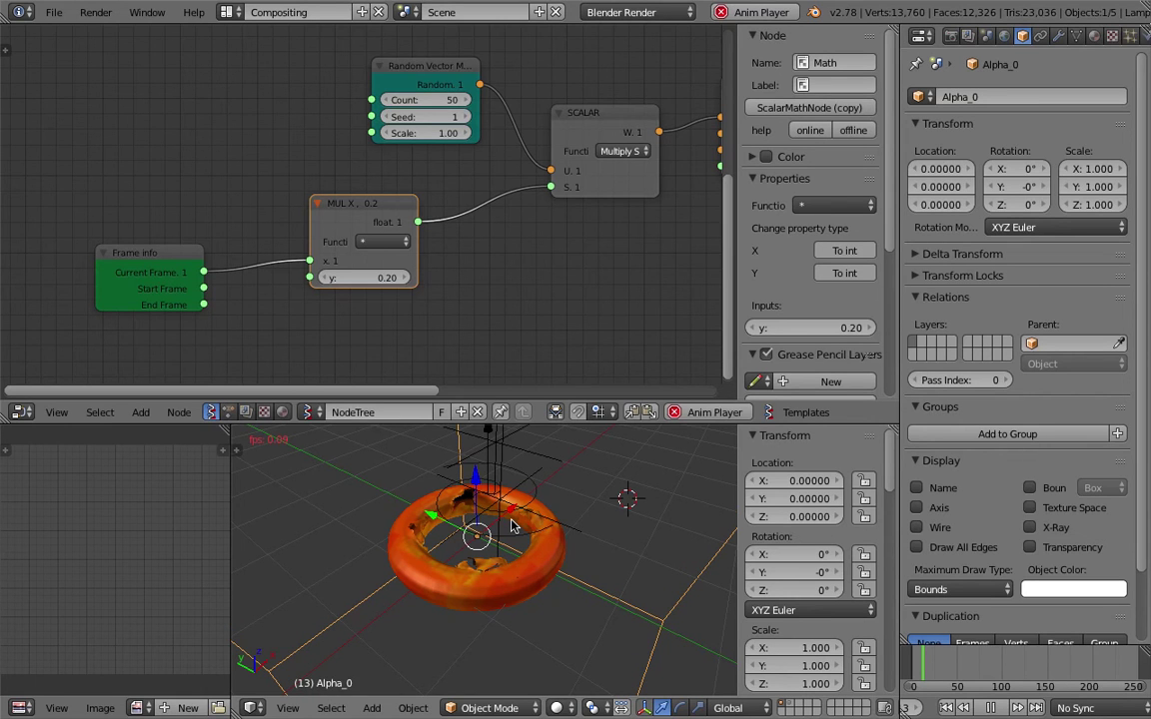
key("Escape")
scroll(509, 534, "up", 5)
middle_click_drag(507, 539, 590, 504)
scroll(519, 539, "down", 5)
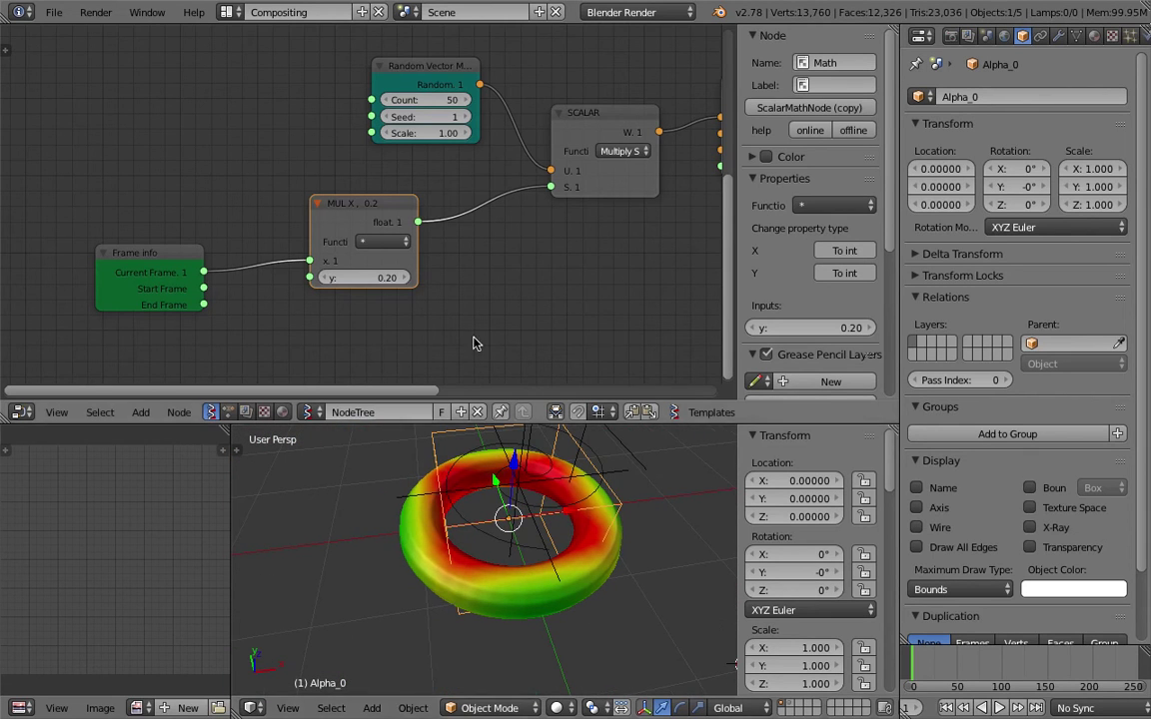
Switch the screen layout from Compositing to 3D View Full
left_click(229, 12)
left_click(212, 13)
left_click(212, 13)
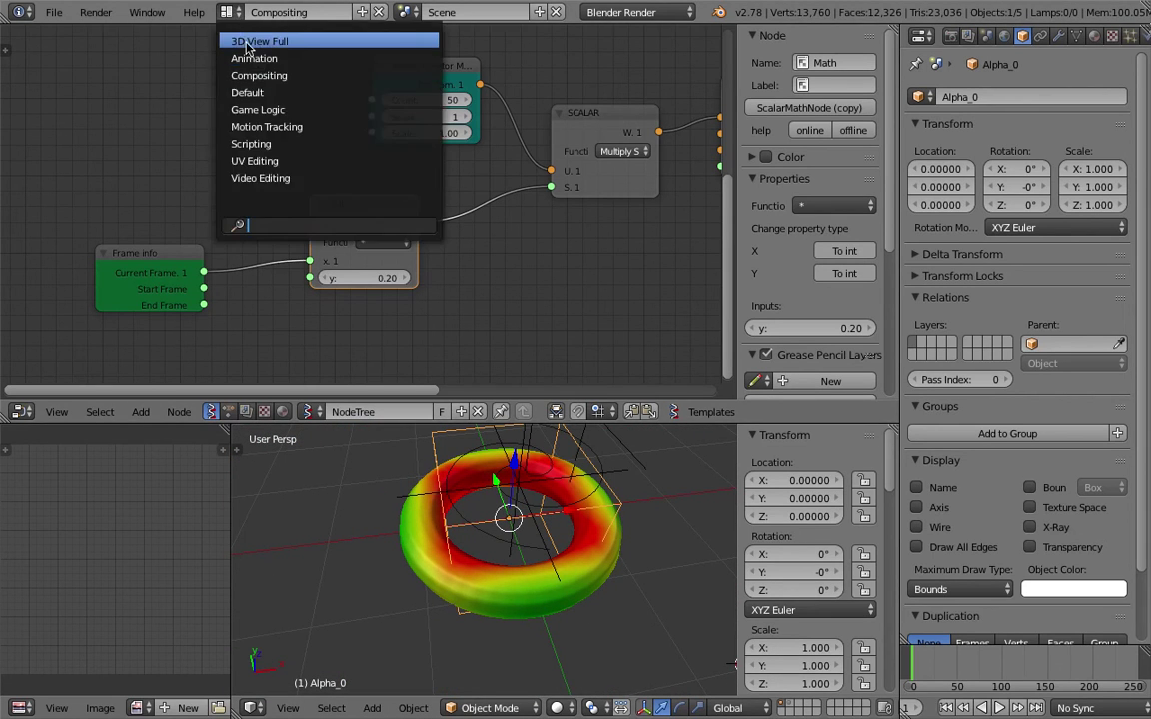
left_click(228, 44)
middle_click_drag(621, 264, 599, 311)
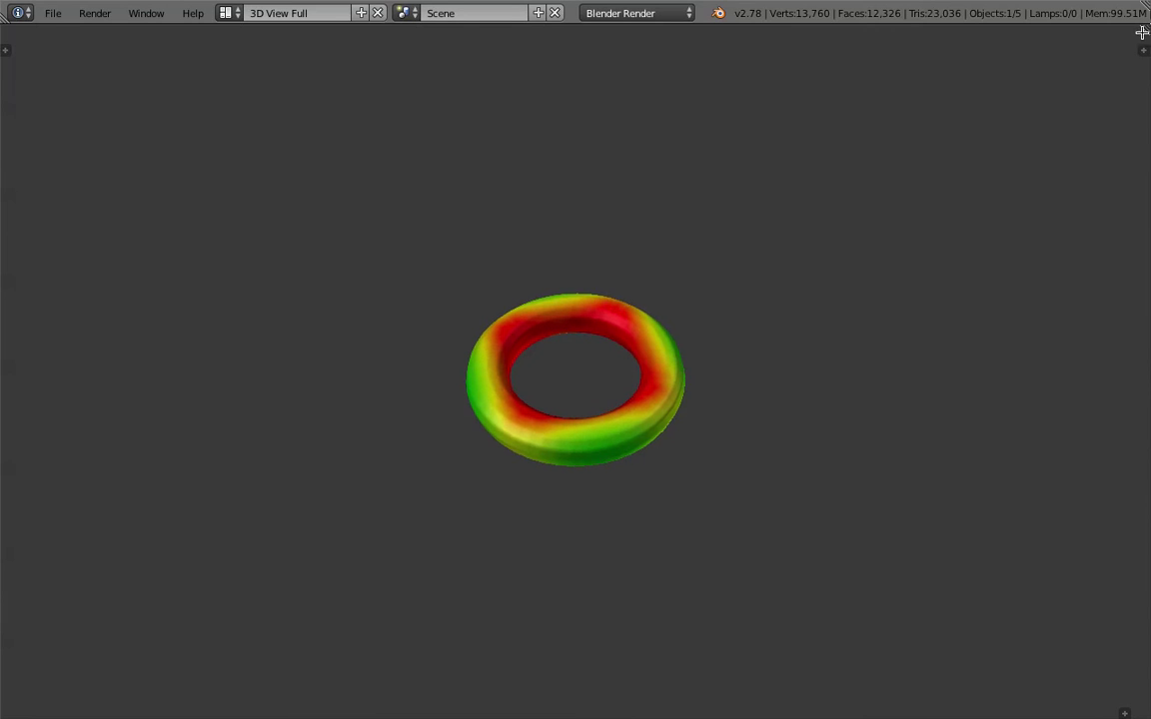
Split the 3D view to add a Timeline editor above it, with its header shown and enough height to display the frames
left_click_drag(1138, 31, 899, 72)
left_click(5, 49)
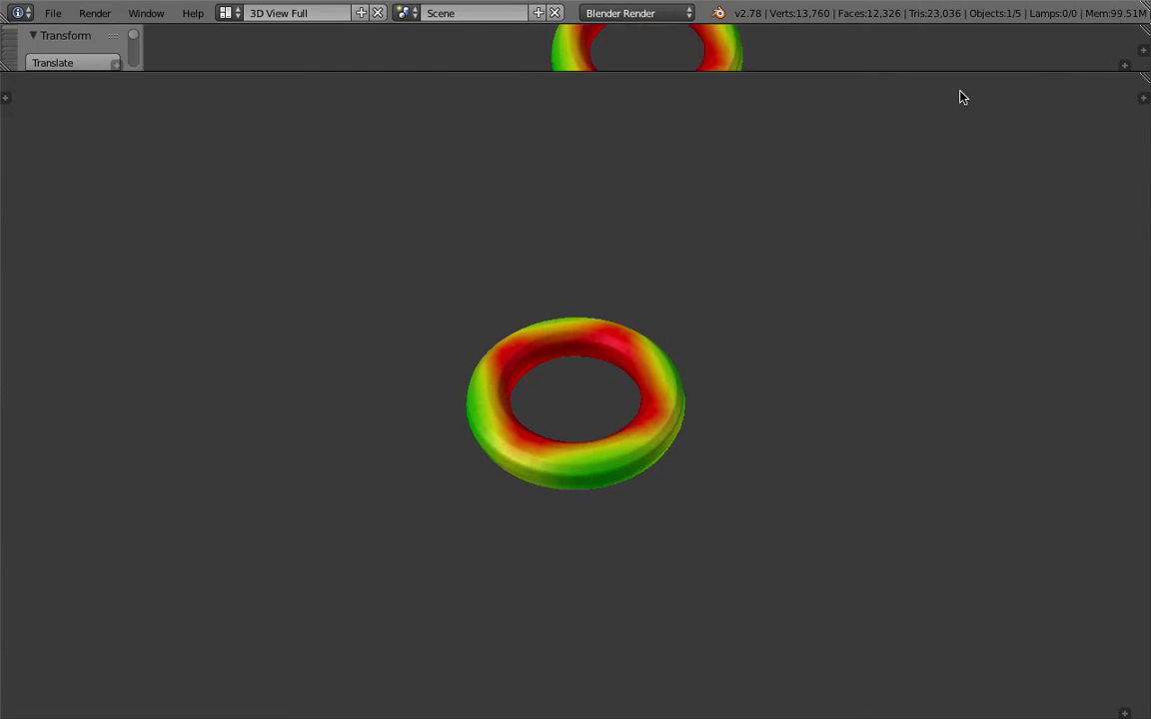
left_click(1123, 64)
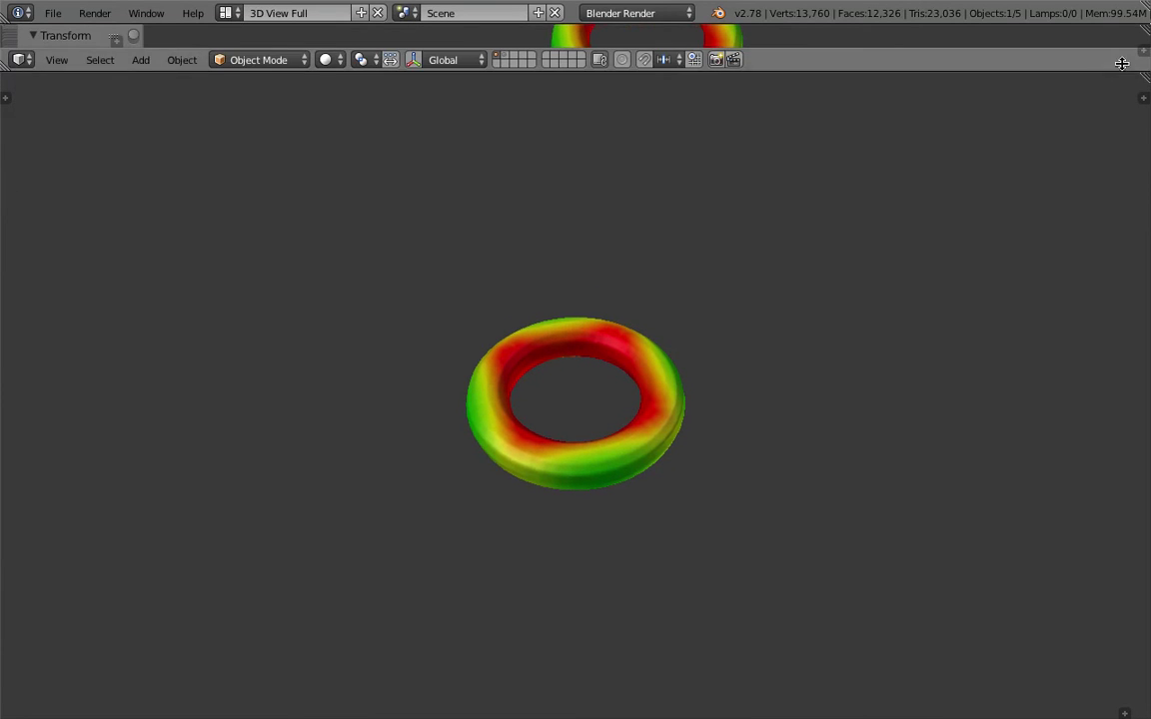
left_click(24, 61)
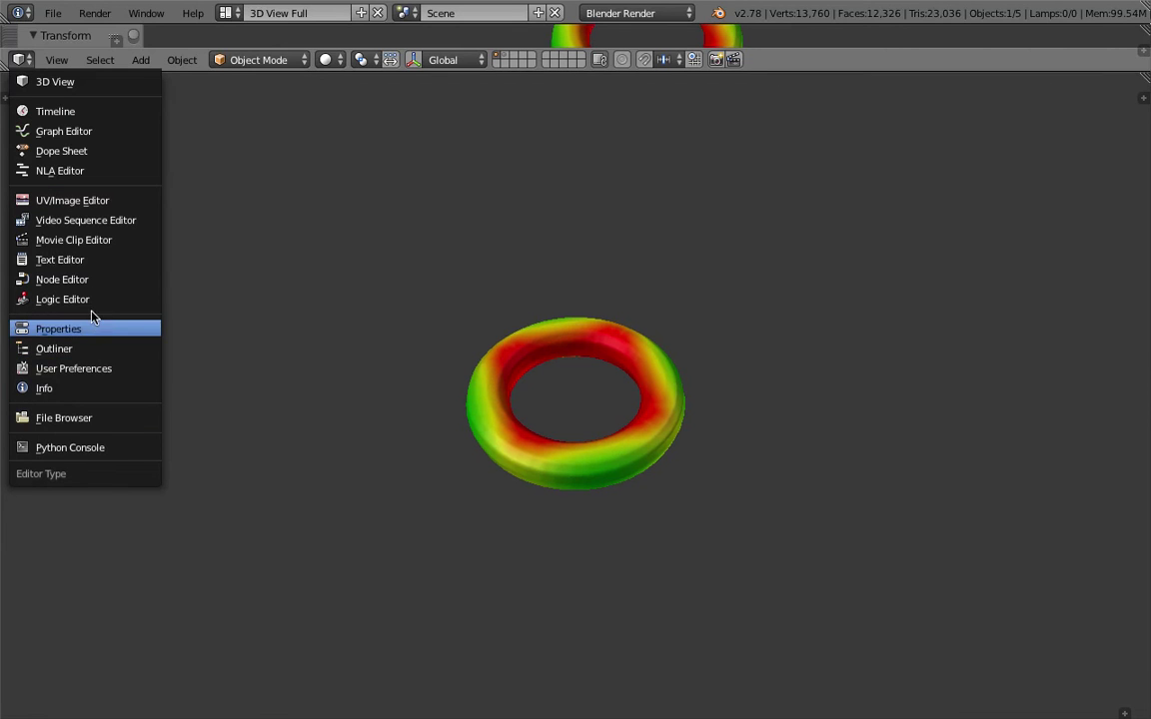
left_click(113, 117)
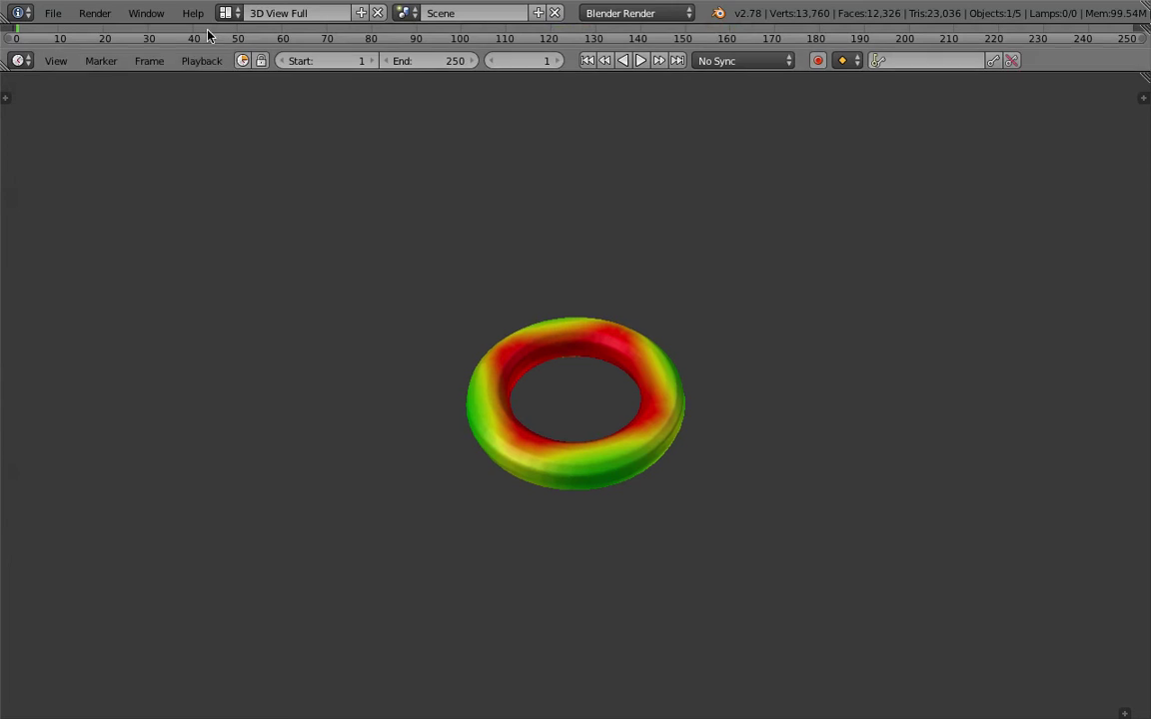
left_click_drag(235, 72, 236, 124)
In the Compositing layout, select the torus and set its Subdivision Surface modifier's View level to 1
left_click(225, 13)
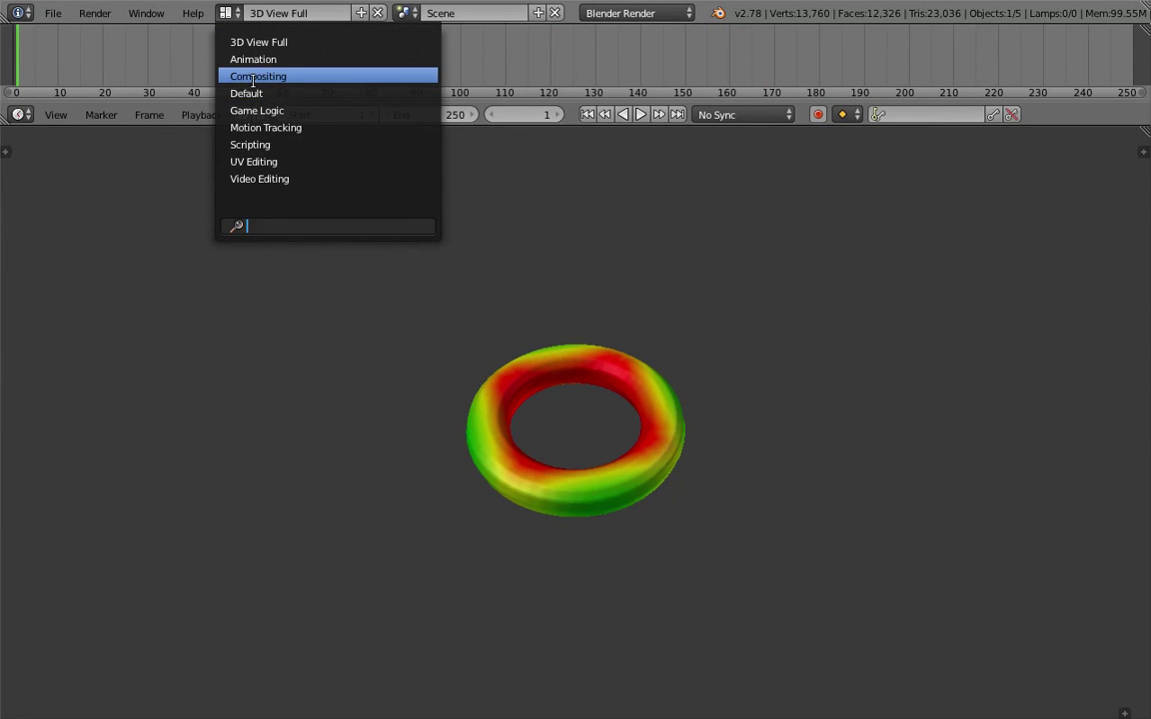
left_click(253, 79)
right_click(517, 528)
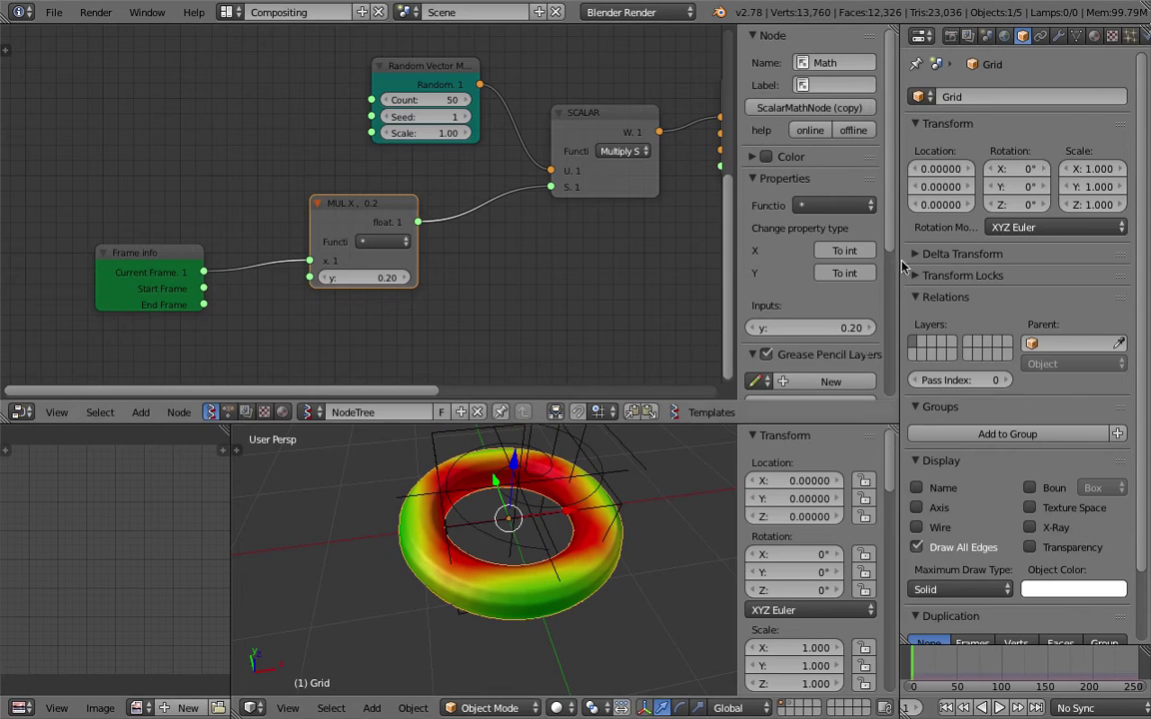
left_click(1058, 37)
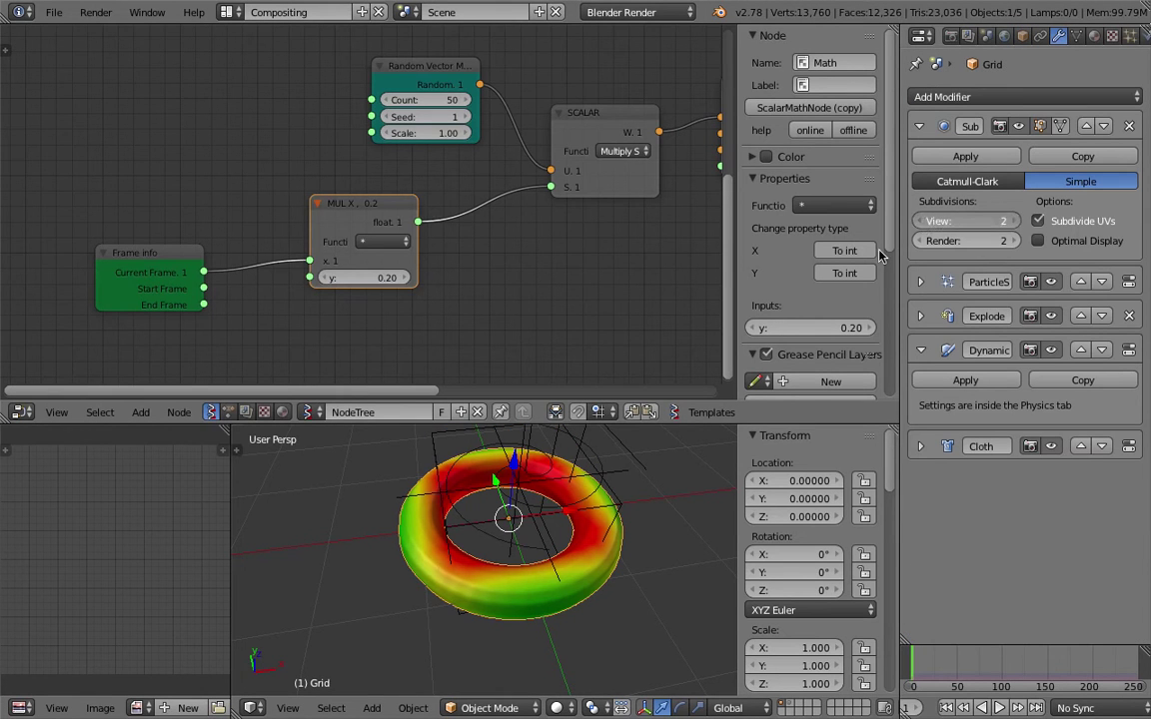
left_click(56, 13)
Return to the 3D View Full layout and save the scene over the existing file
left_click(229, 12)
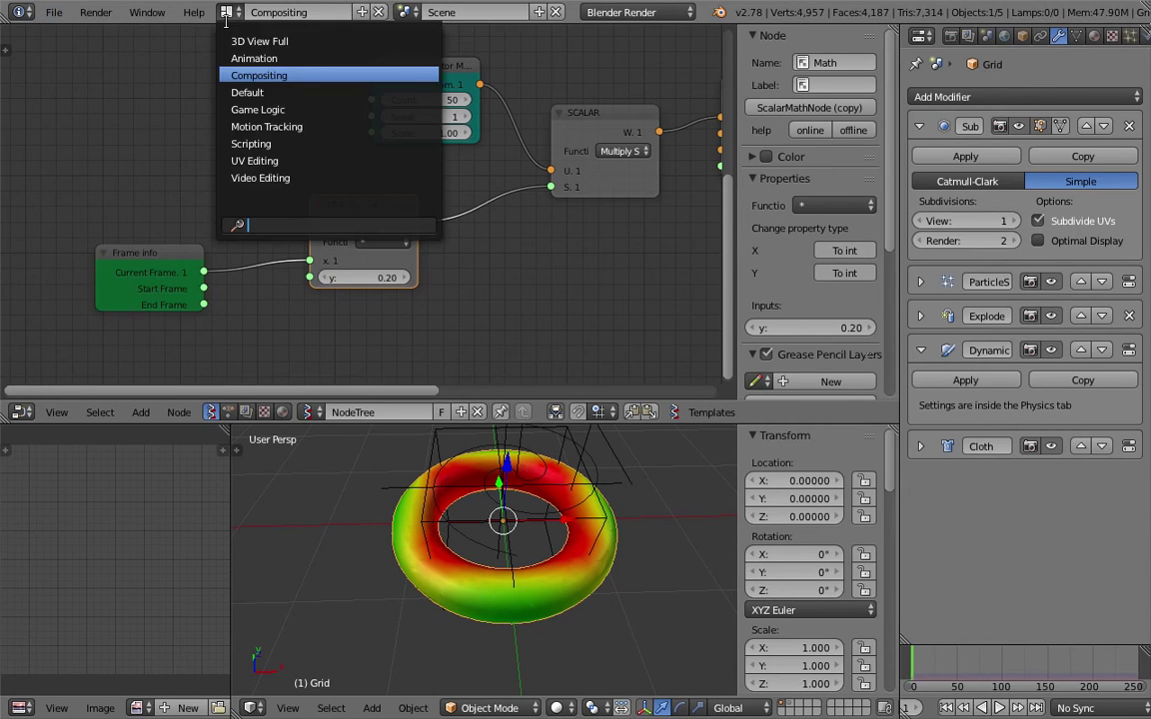
left_click(237, 45)
key("super+s")
left_click(480, 296)
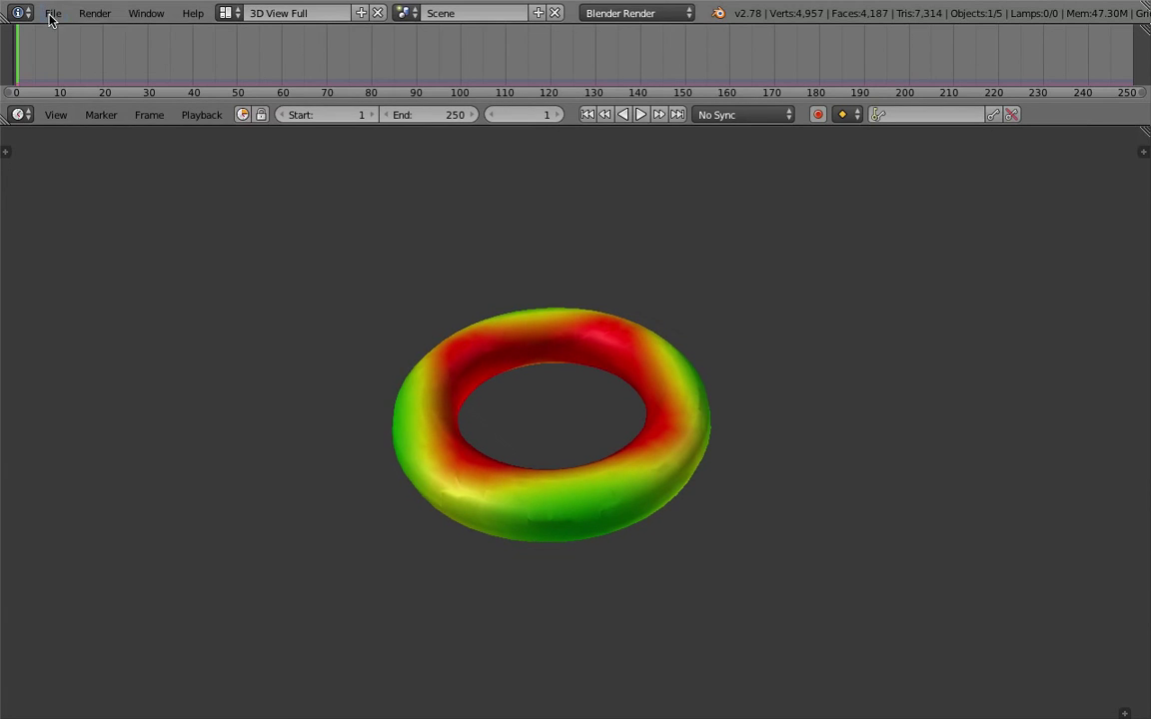
left_click(53, 13)
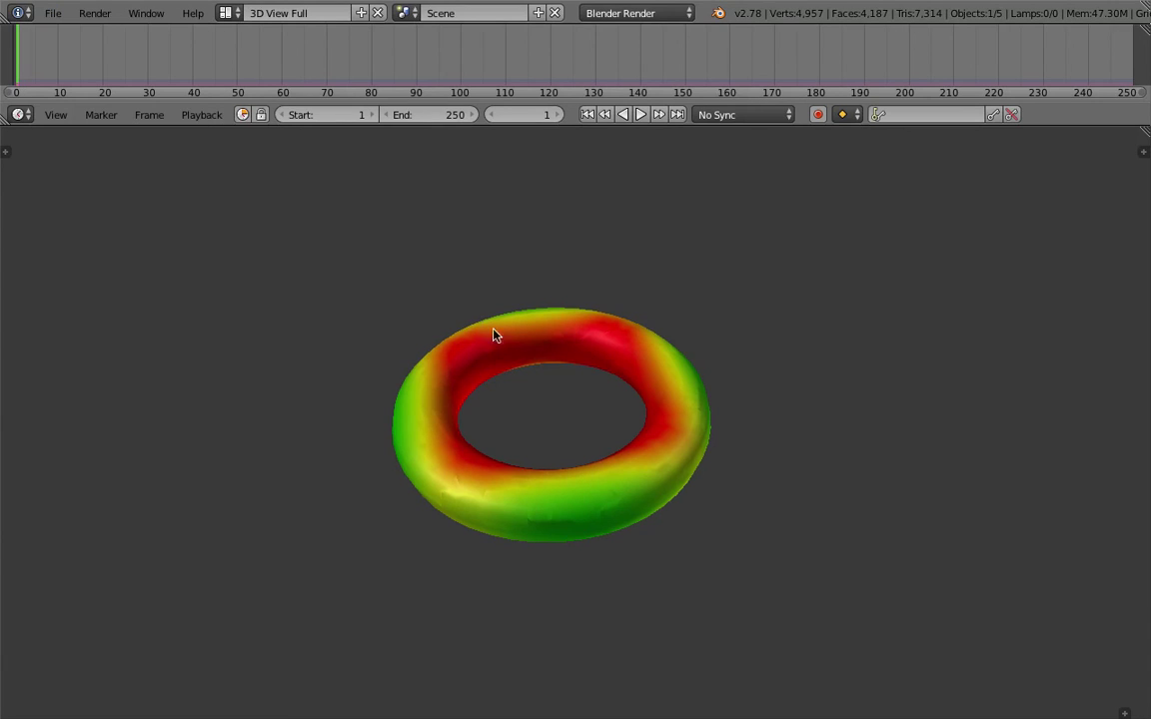
Turn off Only Render in the 3D view's display settings to show the grid and helper objects
key("n")
scroll(1020, 462, "down", 10)
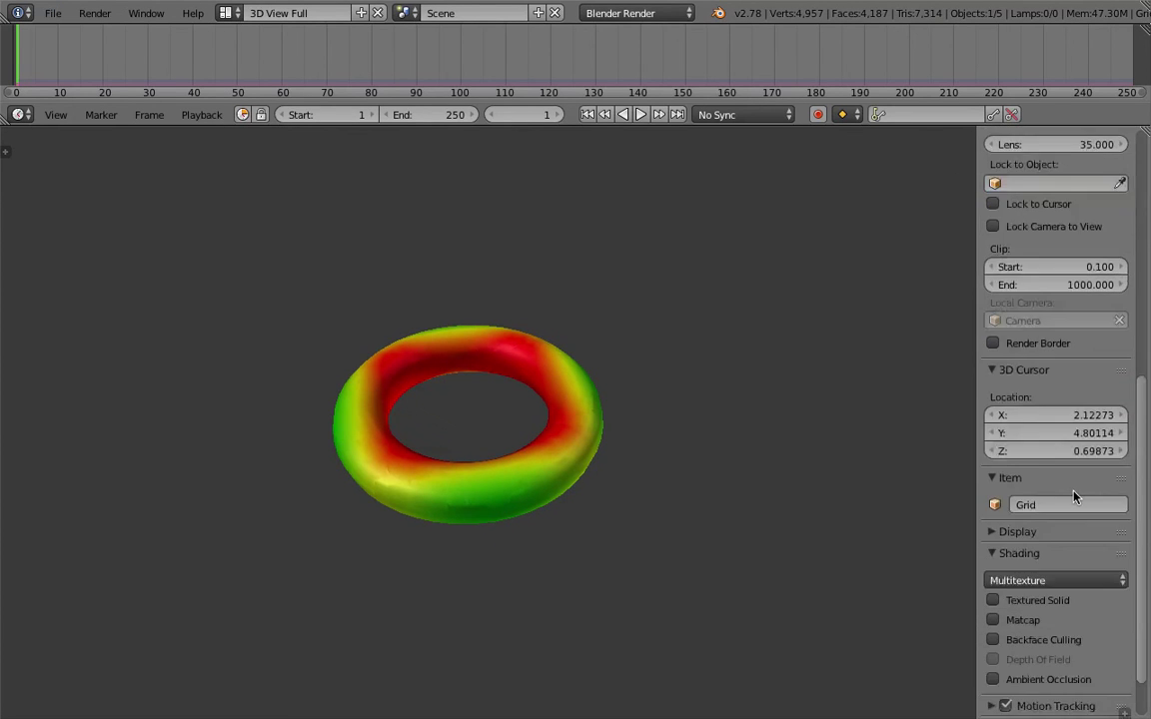
left_click(1026, 469)
left_click(1035, 497)
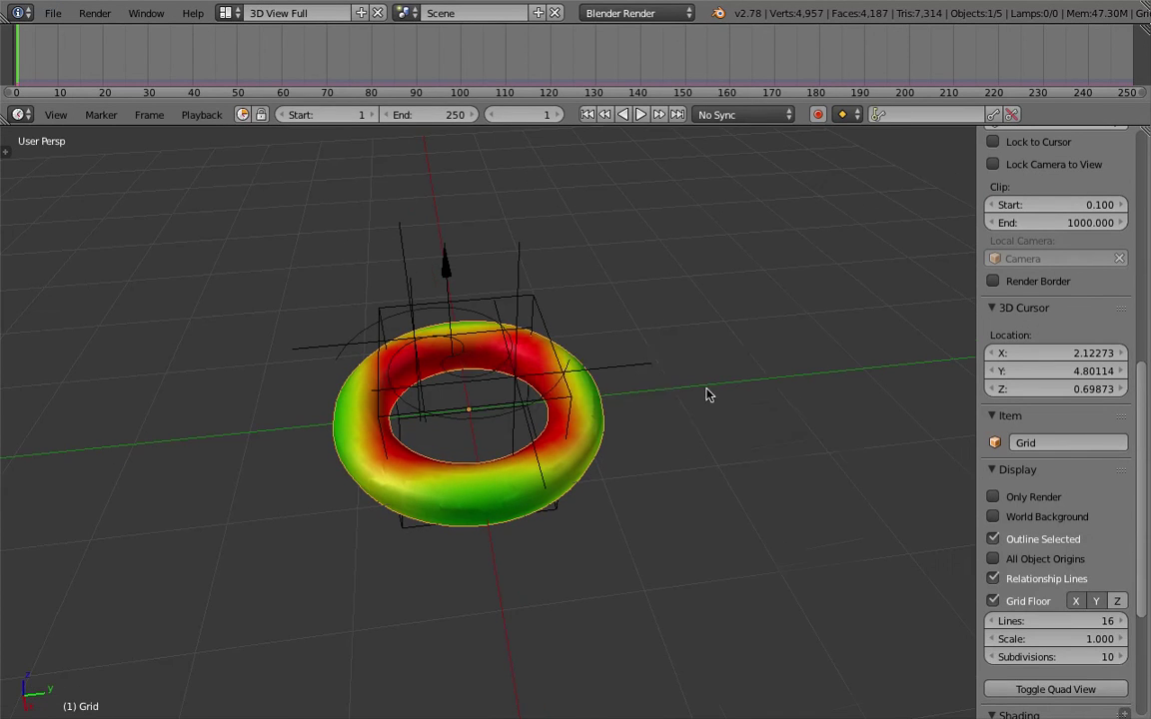
mouse_move(609, 411)
middle_mouse_down()
mouse_move(617, 398)
mouse_move(599, 402)
middle_mouse_up()
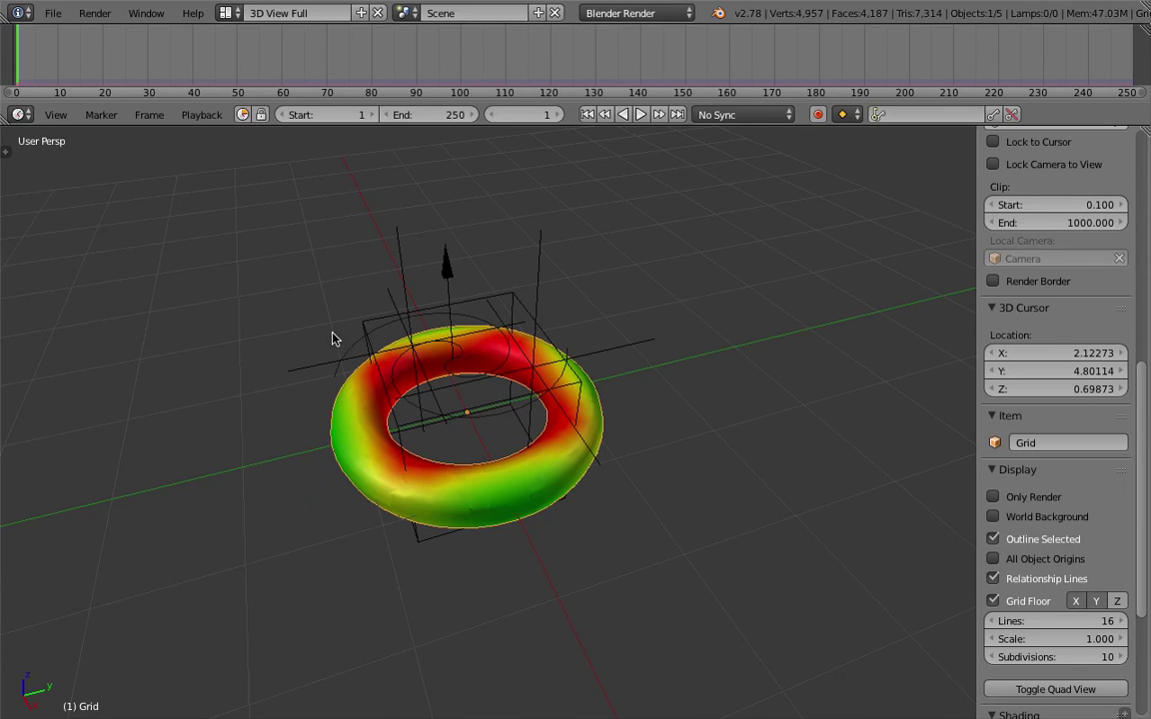
Export the torus to the Desktop as the Alembic file cloth_disolve_005.abc, with End Frame 50 and Selected Objects Only enabled
left_click(53, 13)
mouse_move(187, 366)
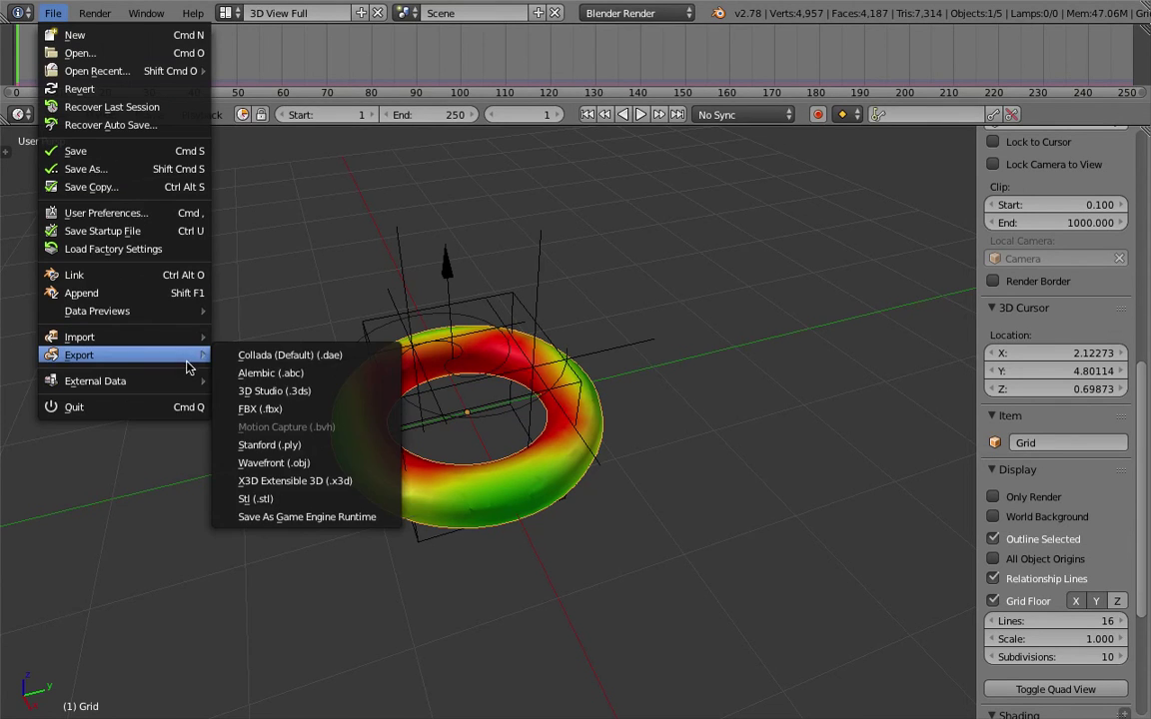
left_click(270, 373)
left_click(115, 555)
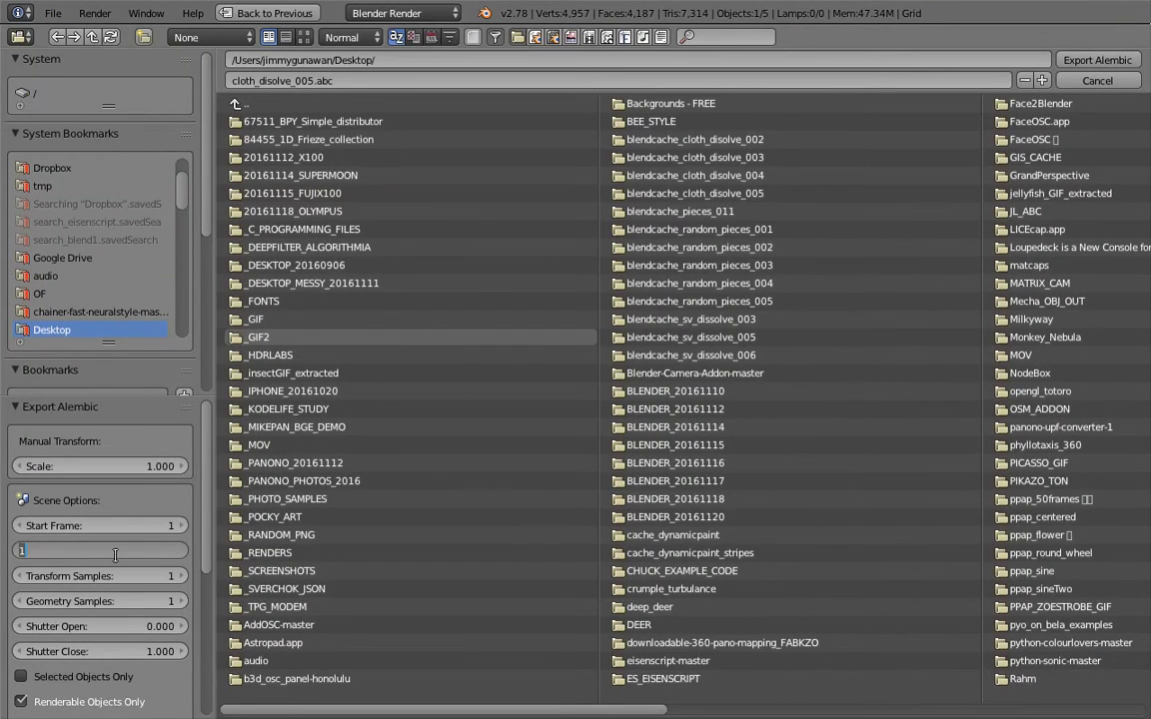
type("50")
key("Return")
scroll(120, 444, "down", 3)
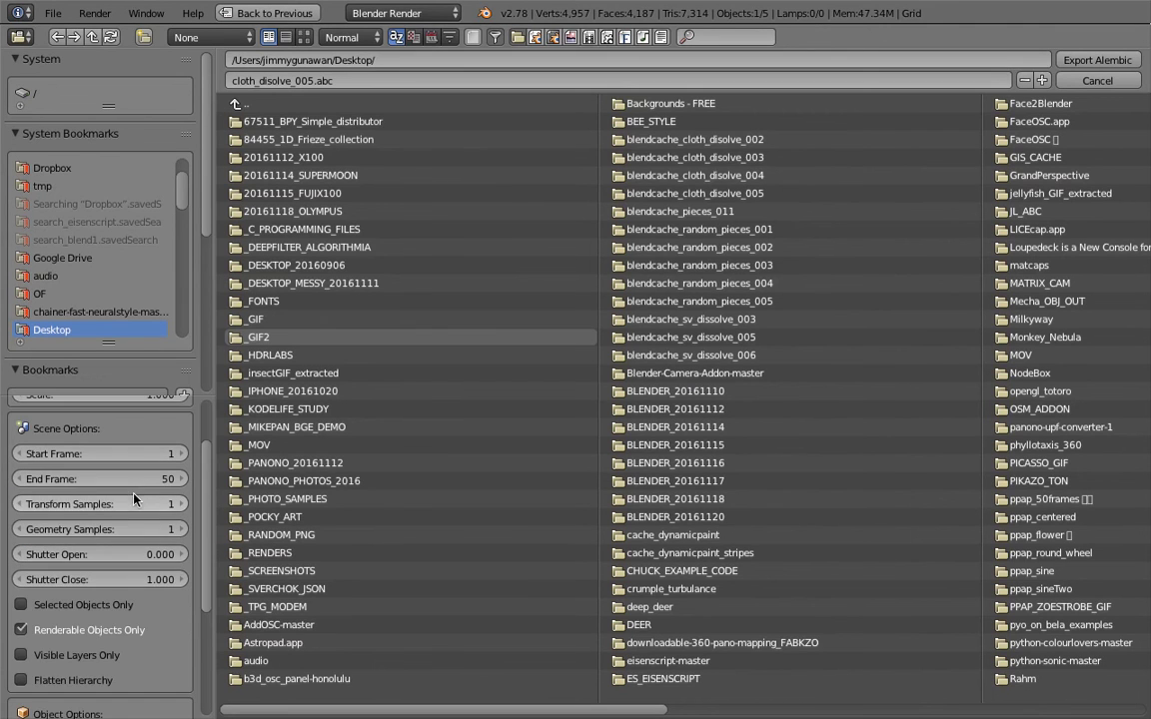
scroll(112, 589, "down", 3)
left_click(100, 496)
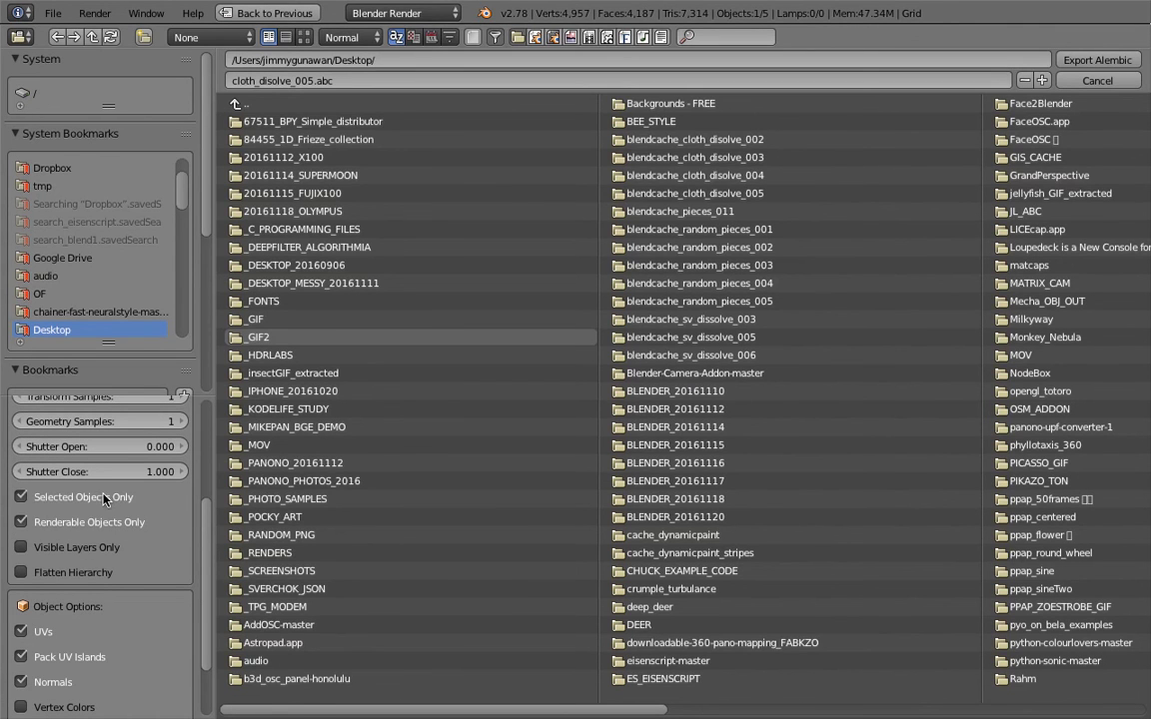
left_click(1098, 59)
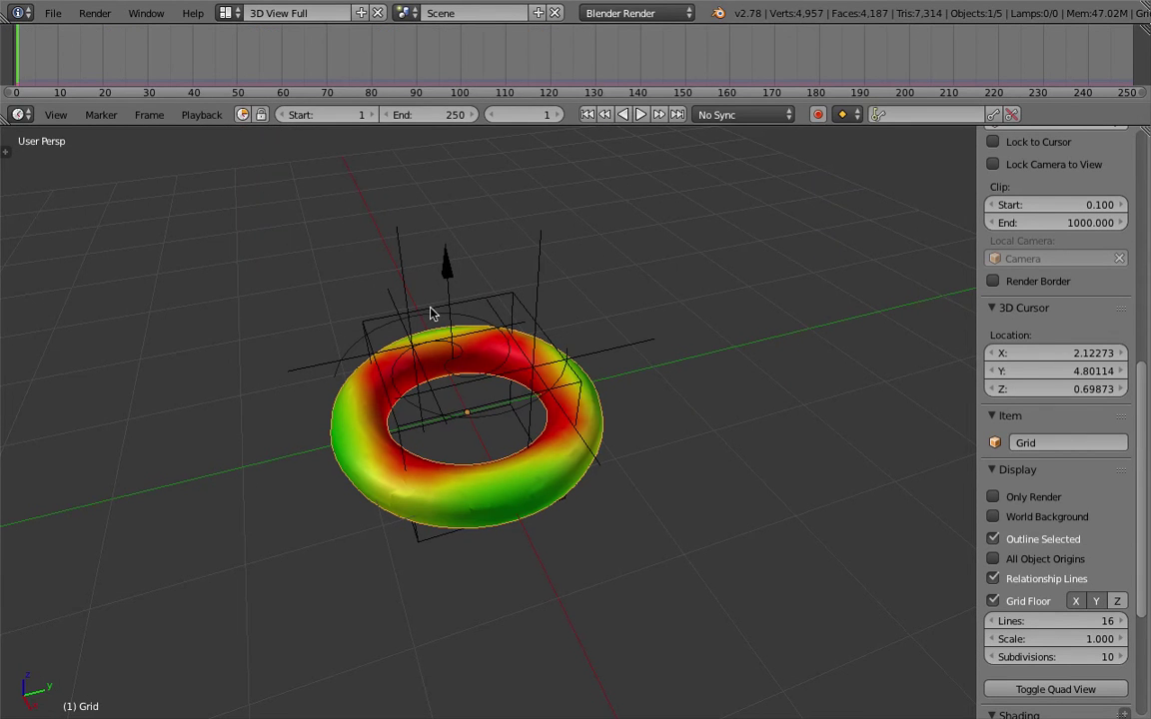
Start a new scene from the start-up file and delete the default cube
left_click(48, 13)
left_click(70, 33)
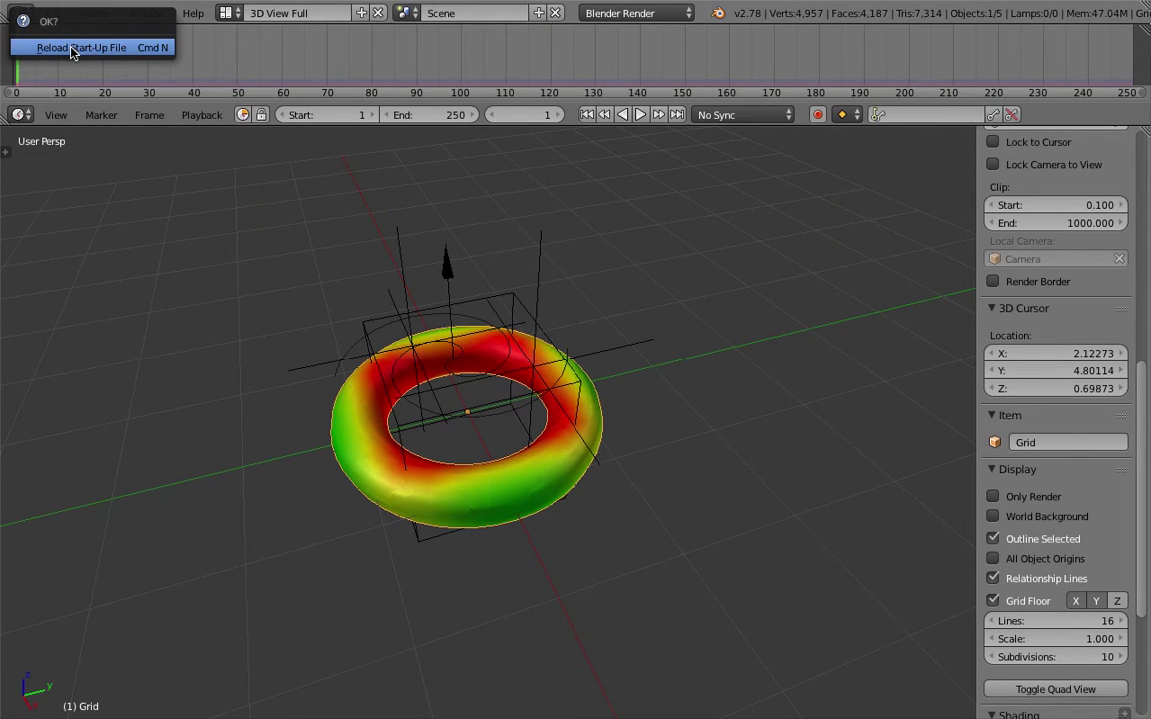
left_click(75, 43)
key("x")
left_click(475, 299)
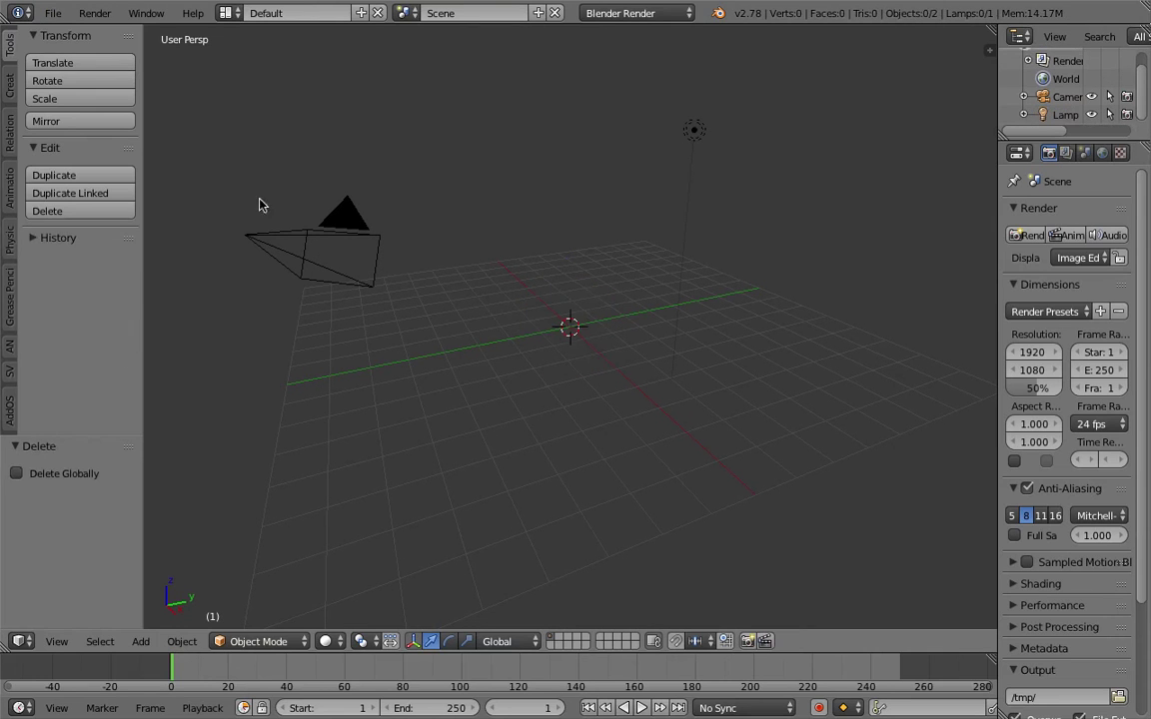
Import the Alembic file cloth_disolve_005.abc from the Desktop folder
left_click(52, 13)
mouse_move(158, 337)
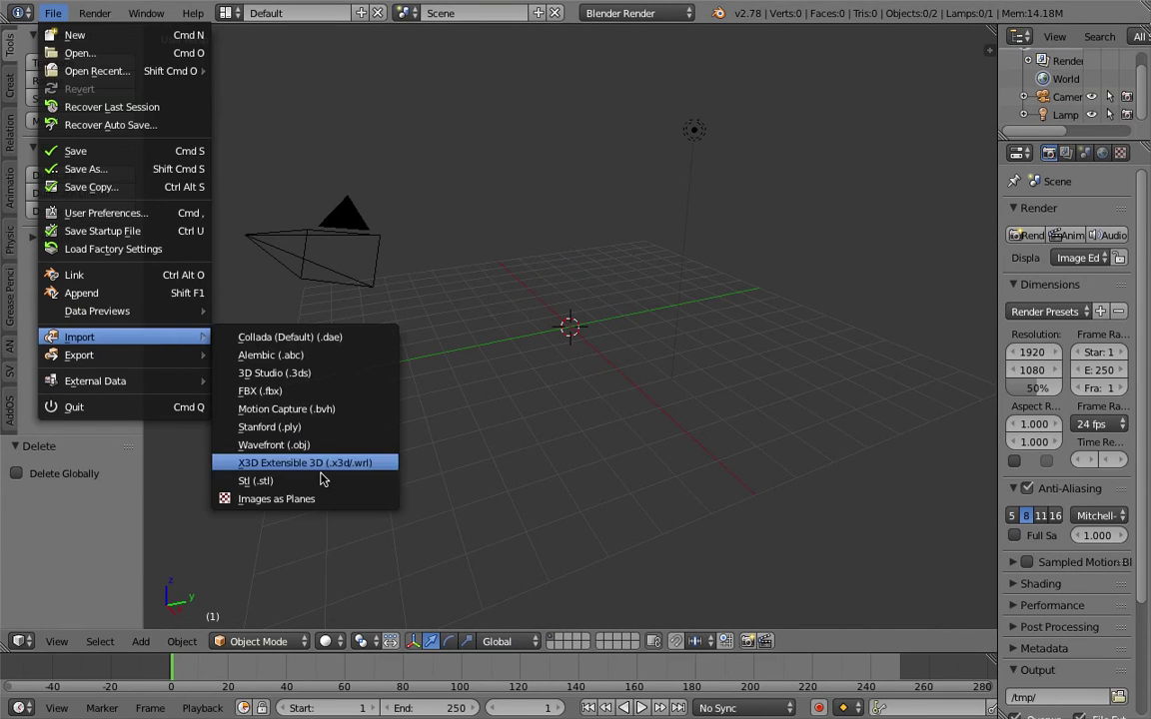
left_click(322, 354)
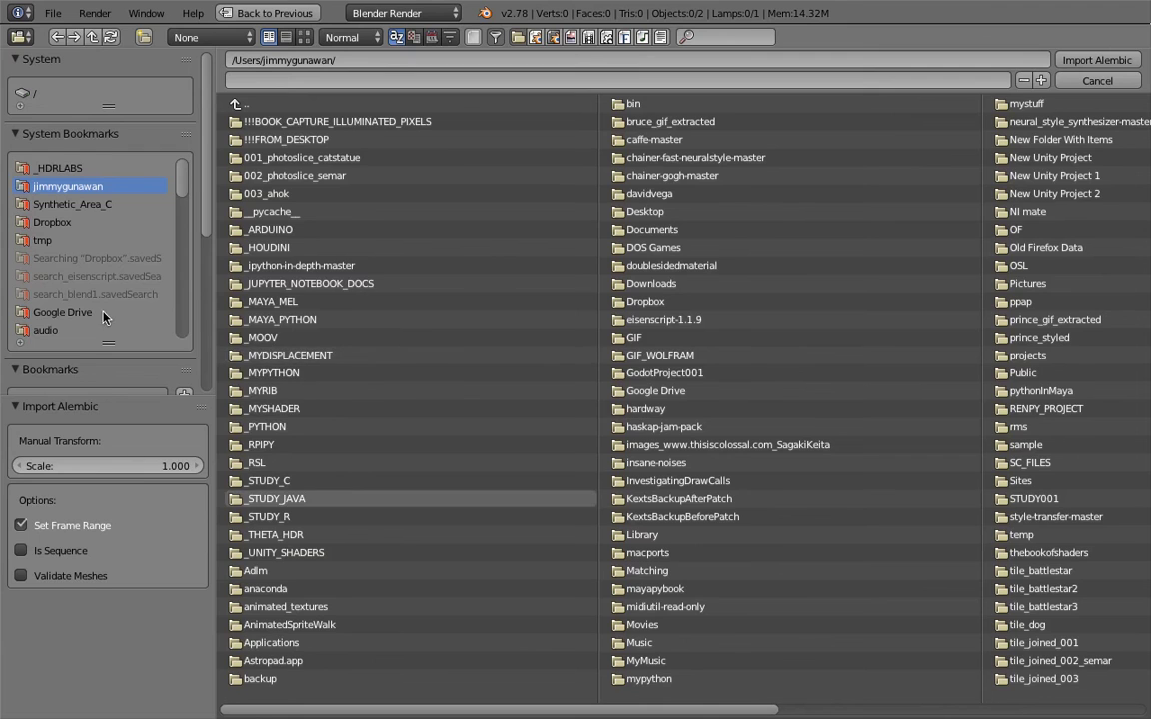
scroll(64, 220, "down", 4)
left_click(55, 312)
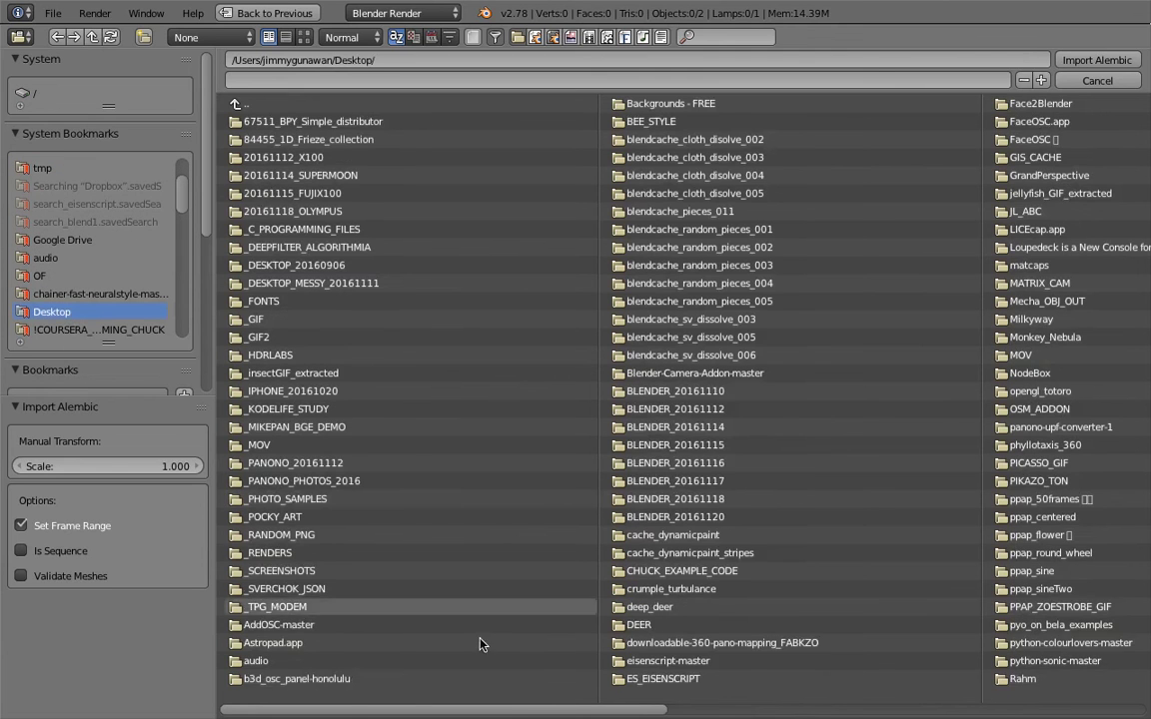
left_click_drag(536, 711, 1104, 668)
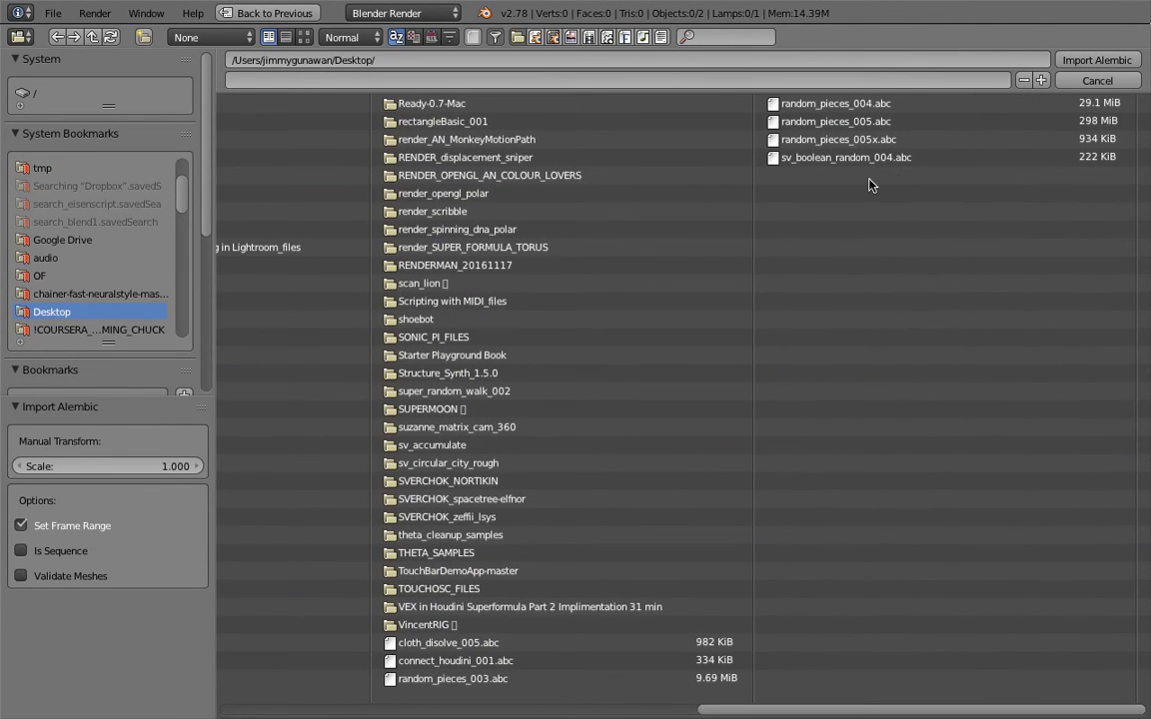
double_click(474, 648)
Select the imported Grid empty, then play and scrub the animation to check whether the torus moves
scroll(527, 405, "up", 8)
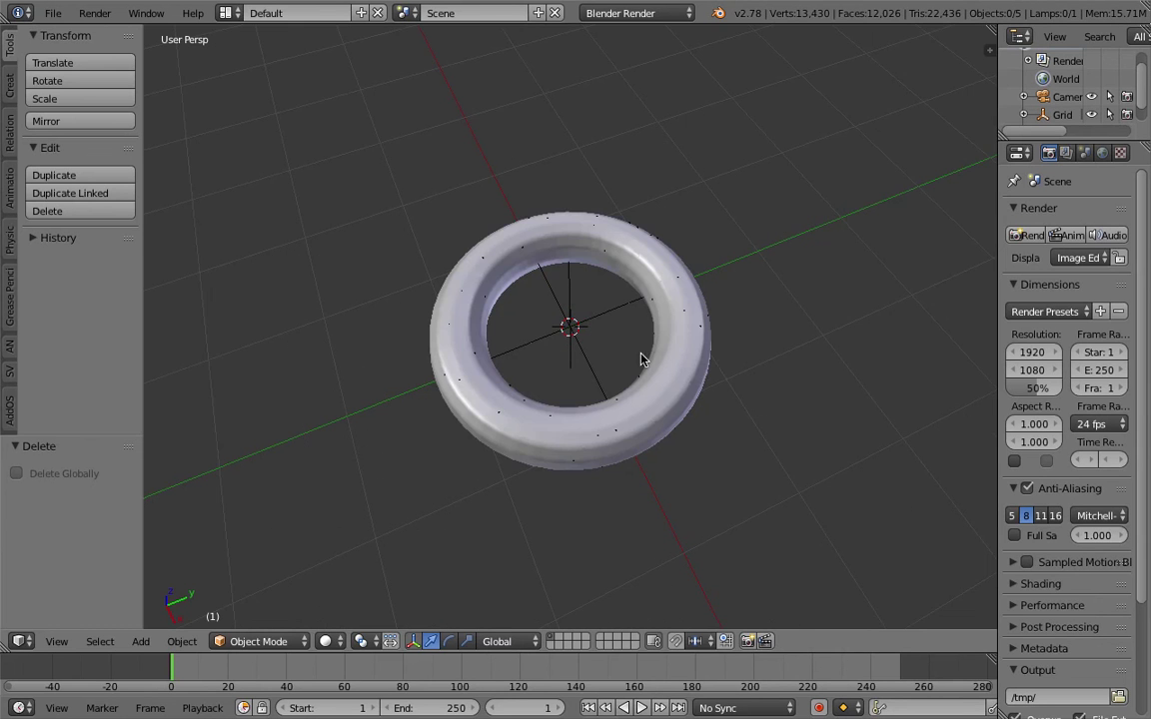
right_click(662, 303)
right_click(665, 299)
middle_click_drag(665, 297, 660, 255)
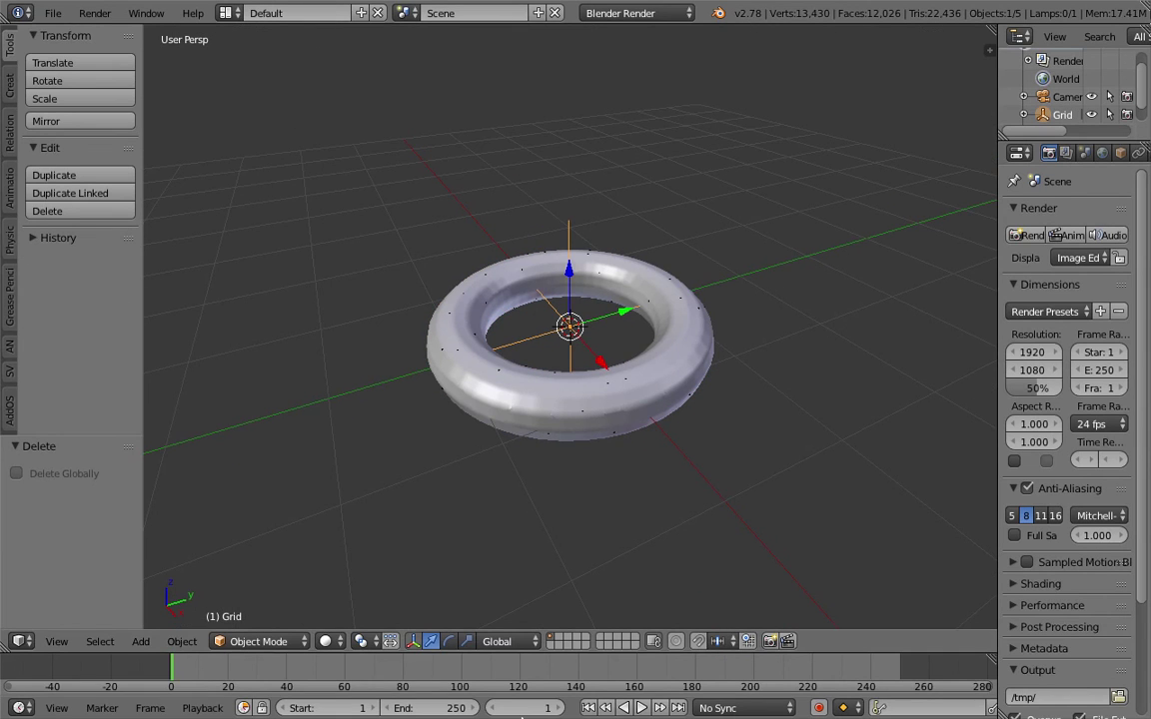
left_click(640, 707)
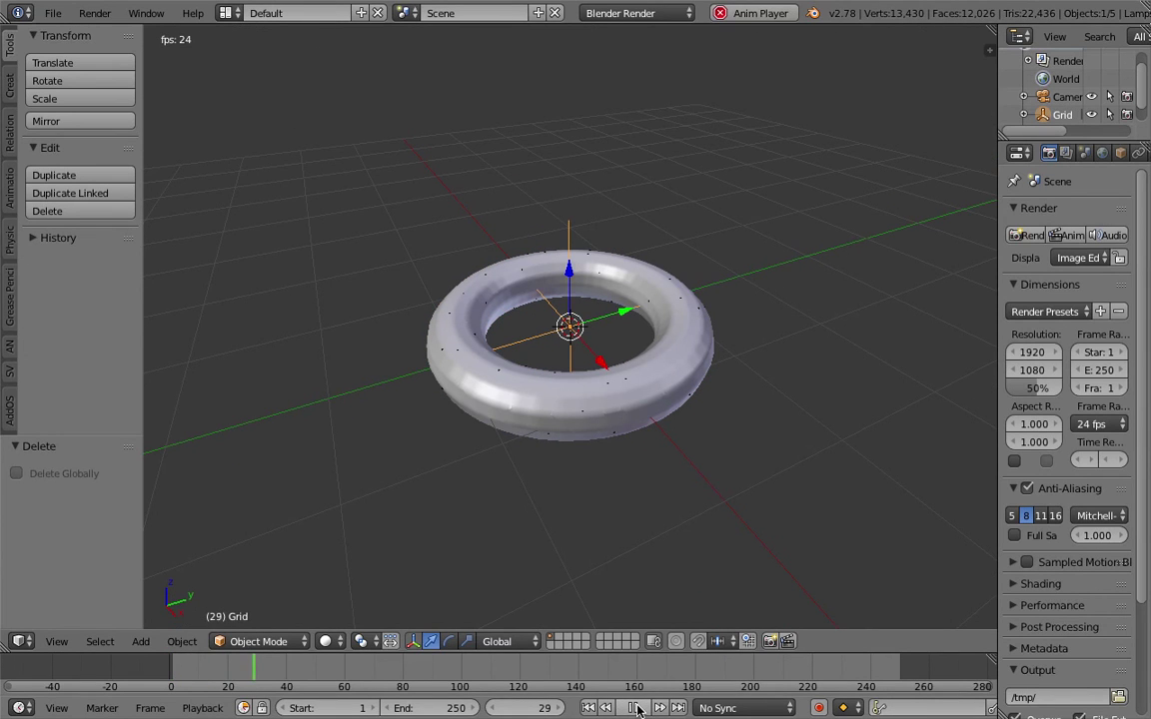
left_click(636, 707)
left_click_drag(355, 680, 264, 679)
Select the imported torus mesh, widen the properties area and check the mesh's modifiers
right_click(396, 440)
middle_click_drag(396, 440, 611, 296)
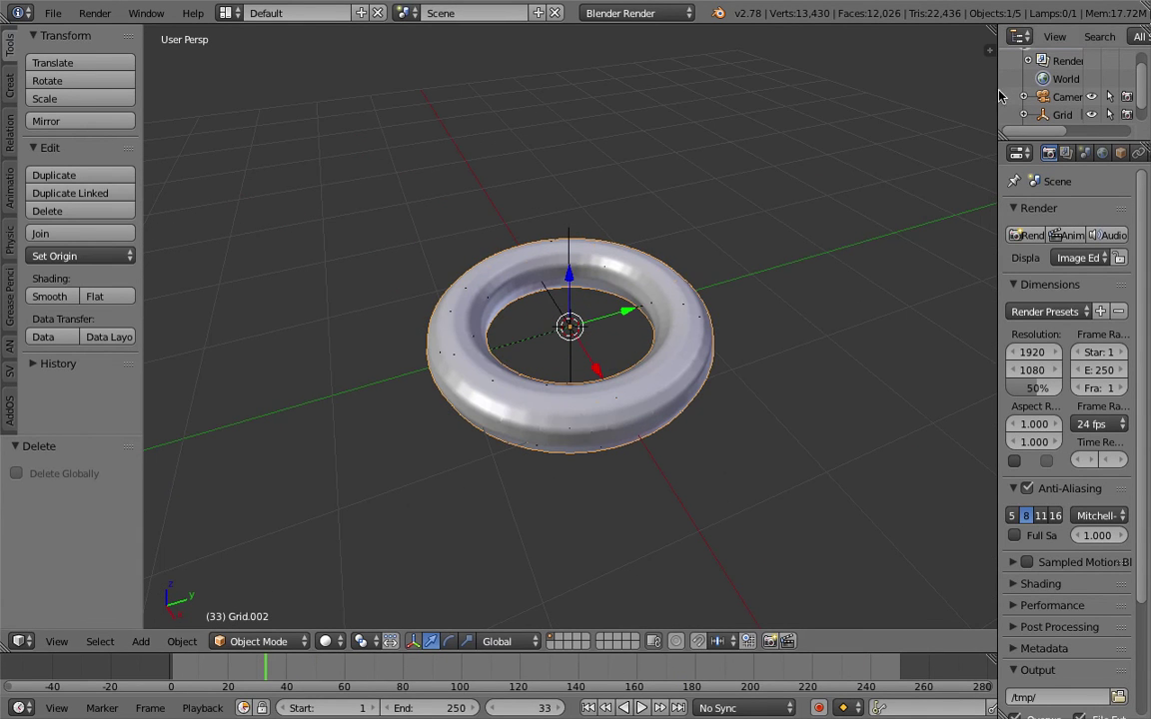
left_click_drag(999, 95, 792, 100)
left_click(950, 152)
left_click(887, 213)
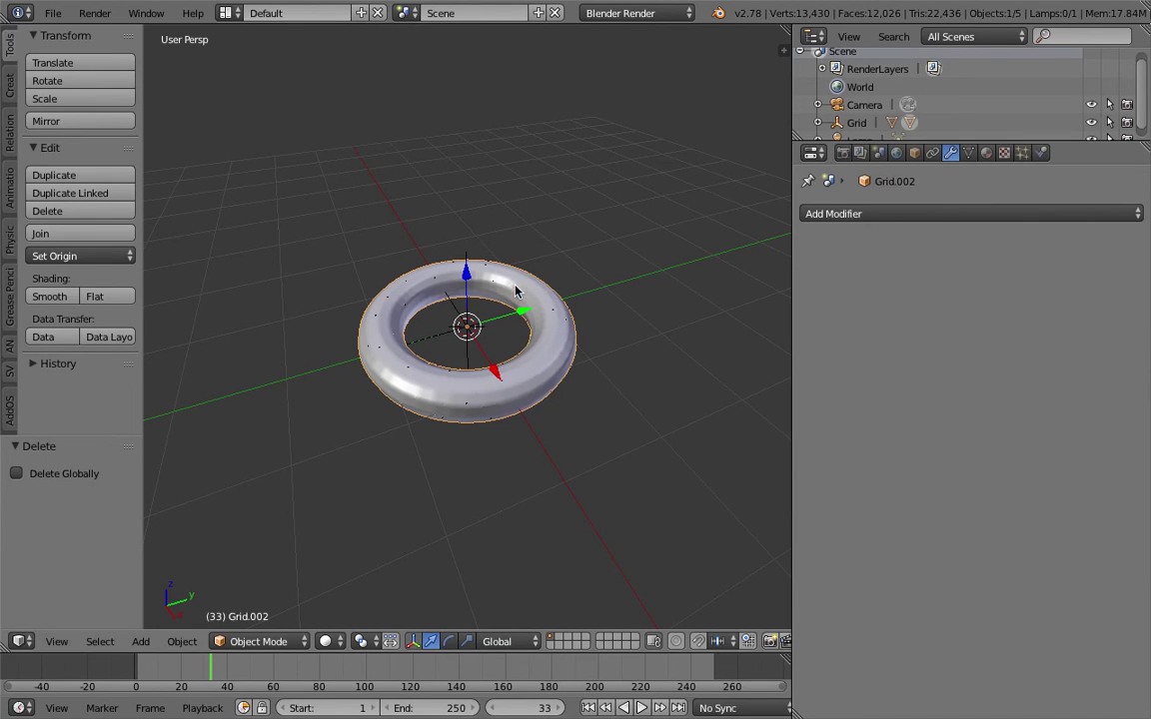
Scrub the timeline back to frame 1 and forward to frame 106 to check the torus for animation
scroll(514, 288, "up", 4)
left_click(234, 677)
left_click_drag(234, 678, 136, 679)
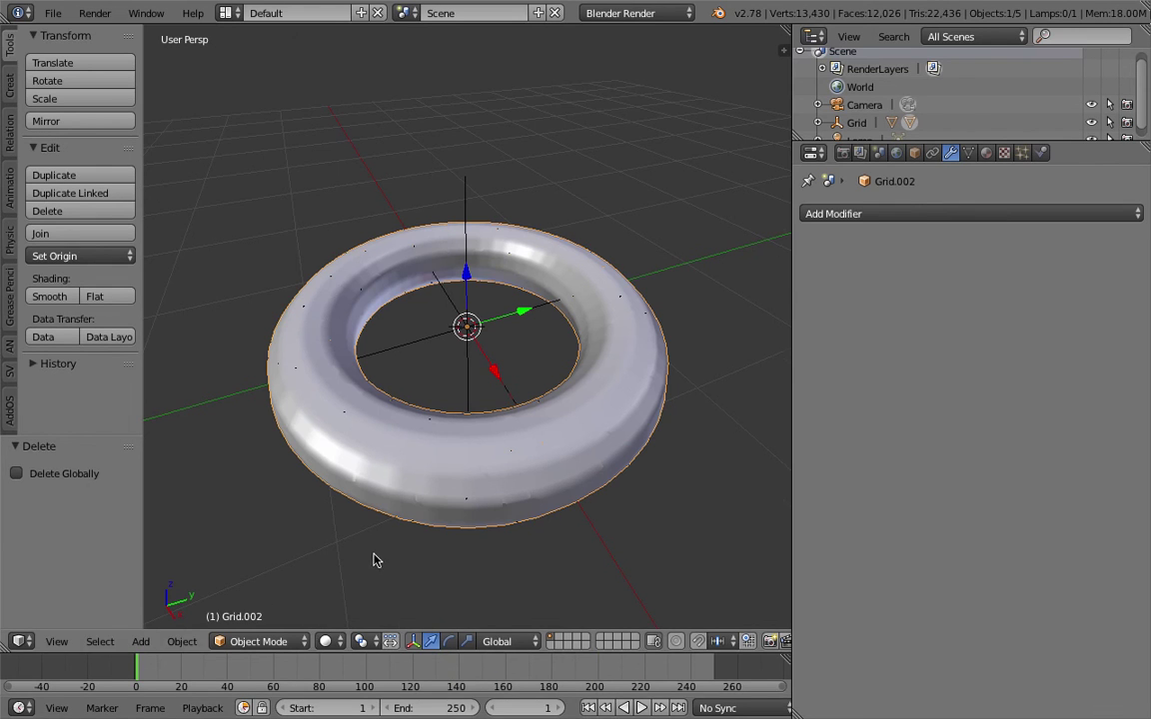
scroll(373, 561, "down", 2)
left_click_drag(223, 675, 380, 677)
middle_click_drag(473, 439, 614, 379)
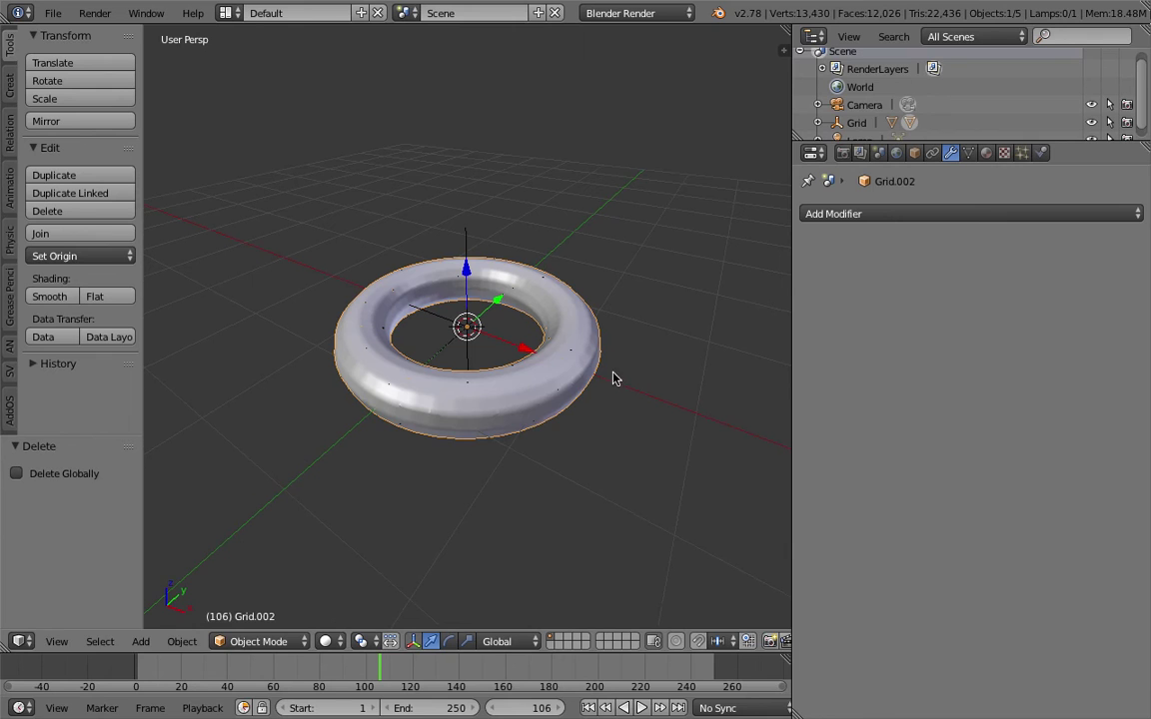
Examine the imported torus in wireframe and solid shading, and select its Grid empty to view the object's properties
left_click_drag(792, 250, 853, 249)
key("z")
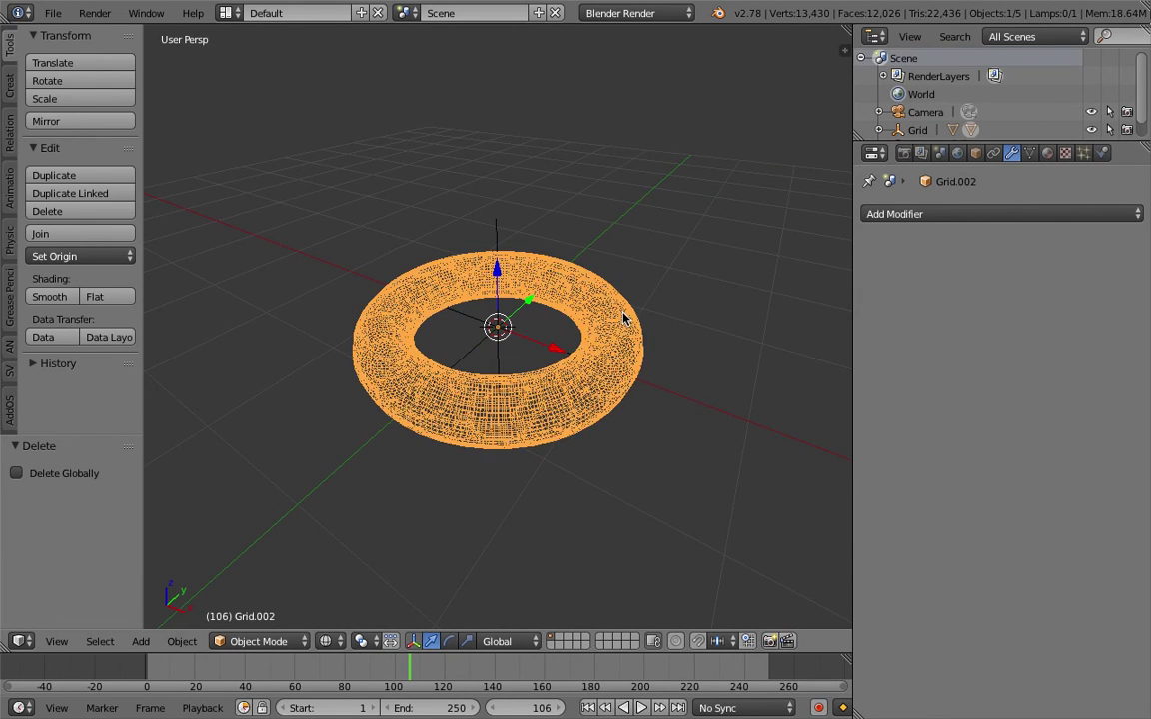
key("z")
scroll(624, 318, "up", 3)
mouse_move(624, 317)
middle_mouse_down()
mouse_move(550, 209)
mouse_move(540, 228)
mouse_move(563, 154)
mouse_move(510, 240)
middle_mouse_up()
right_click(507, 242)
scroll(507, 242, "down", 2)
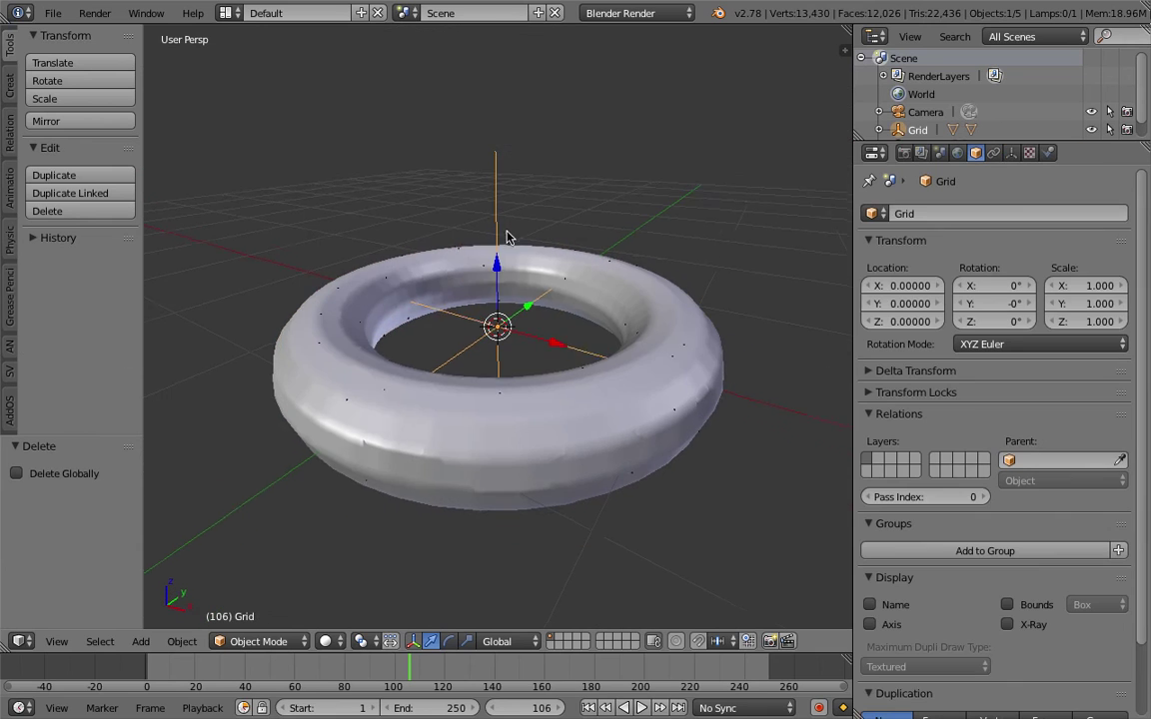
scroll(599, 272, "down", 2)
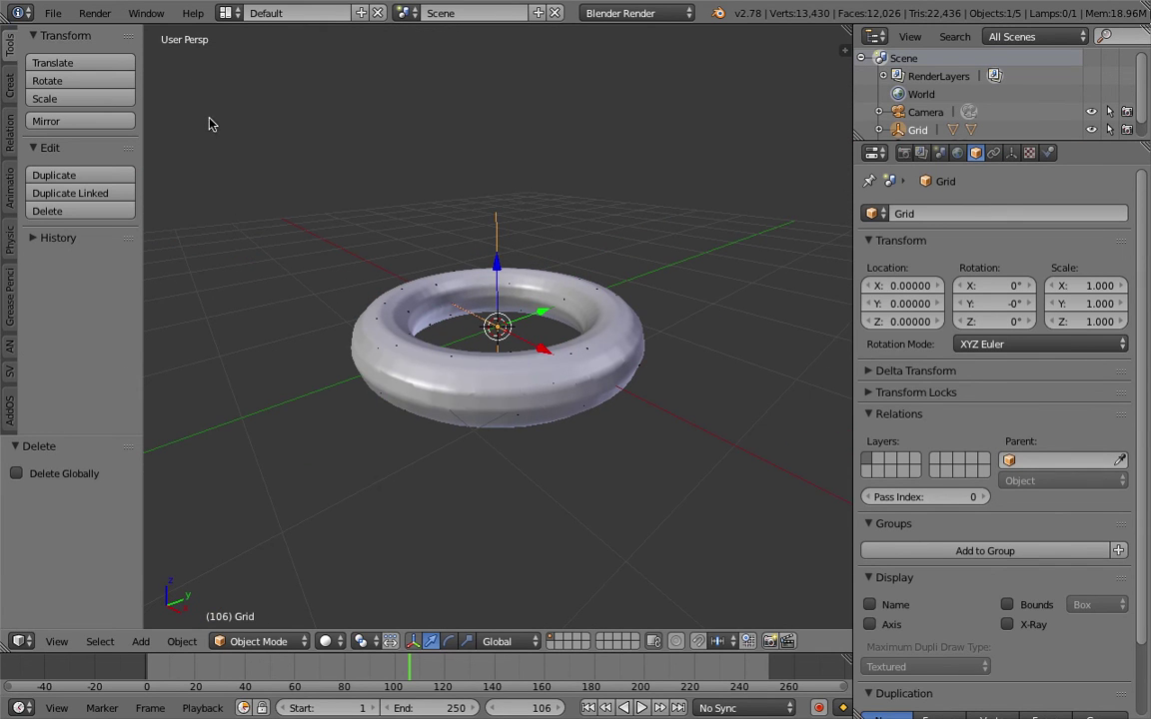
Import the Alembic file random_pieces_005x.abc into the scene and play the animation to check the imported objects
left_click(53, 13)
mouse_move(168, 337)
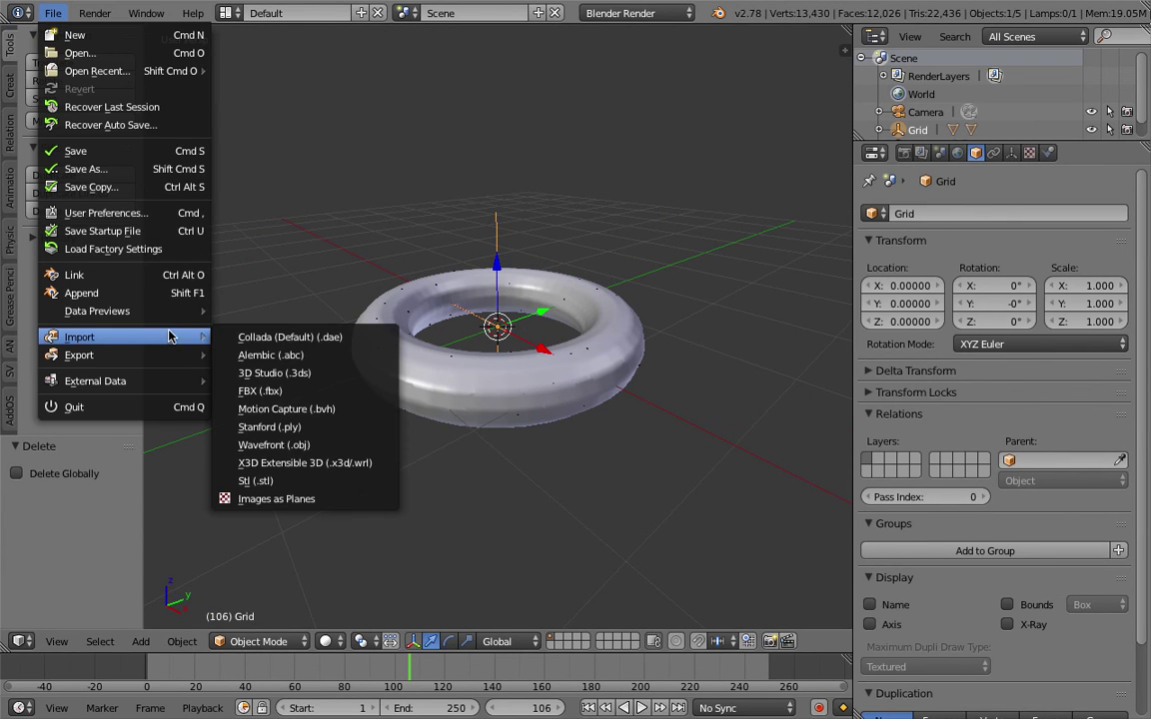
left_click(273, 353)
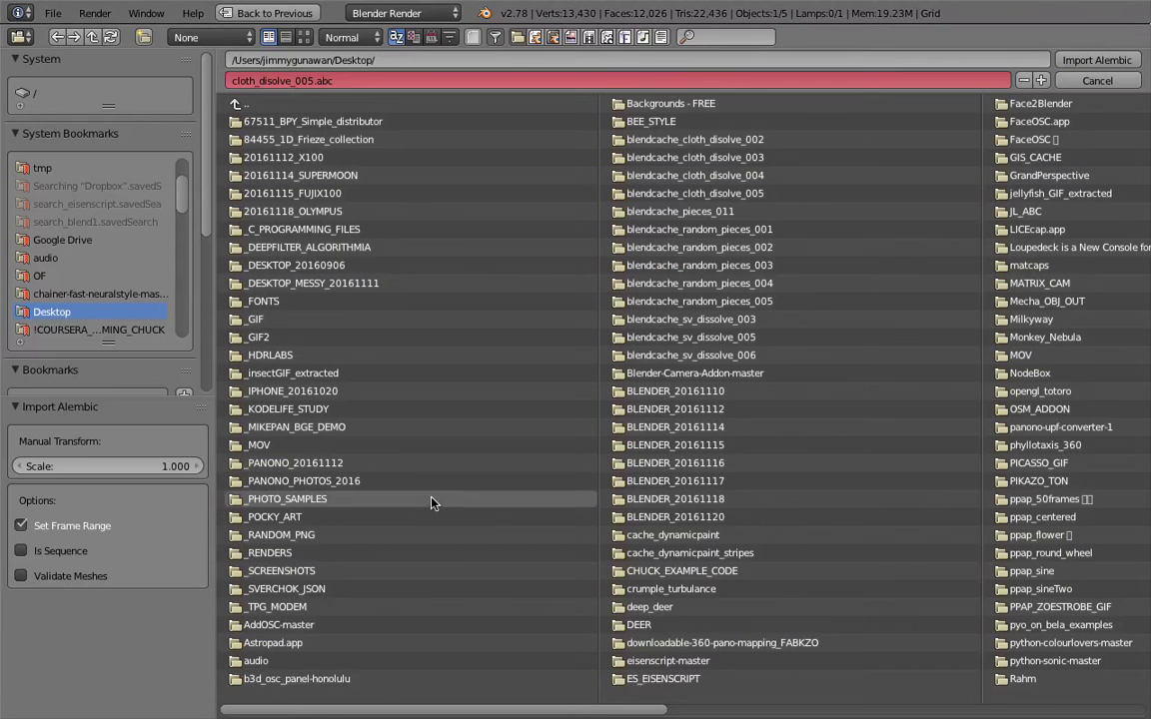
scroll(949, 602, "down", 3)
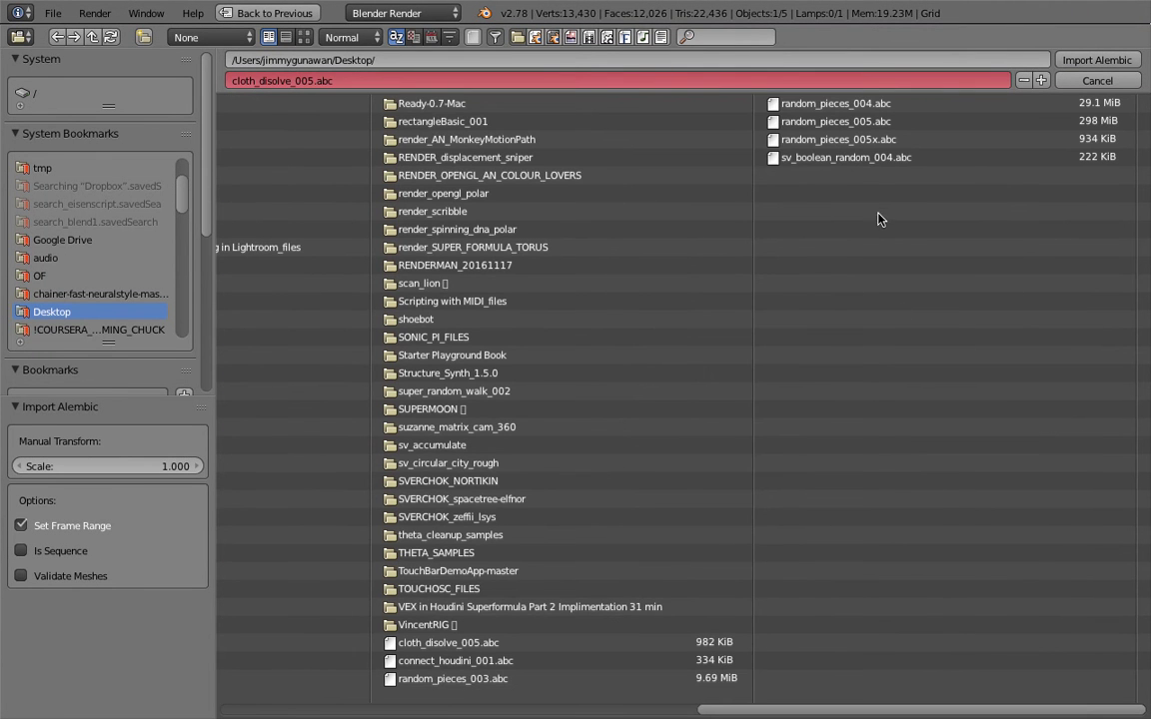
double_click(859, 140)
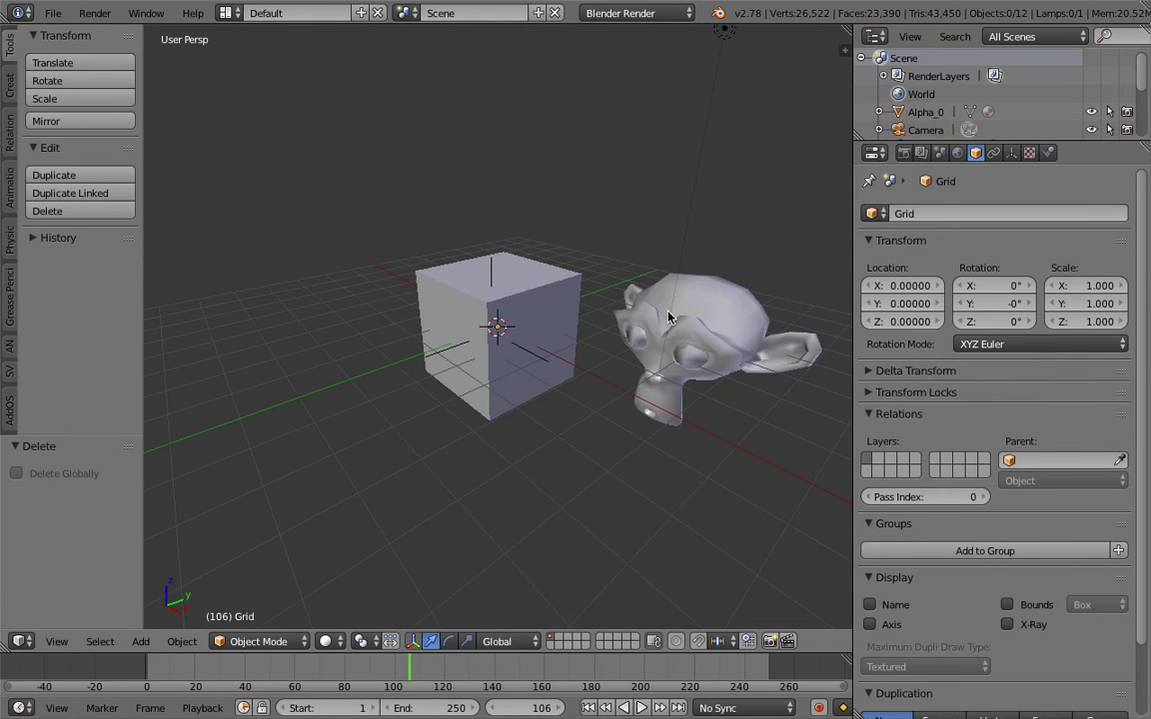
left_click_drag(249, 690, 202, 686)
key("alt+a")
right_click(452, 286)
Import the Alembic file random_pieces_004.abc from the Desktop folder into the same scene
left_click(52, 13)
mouse_move(145, 345)
left_click(284, 354)
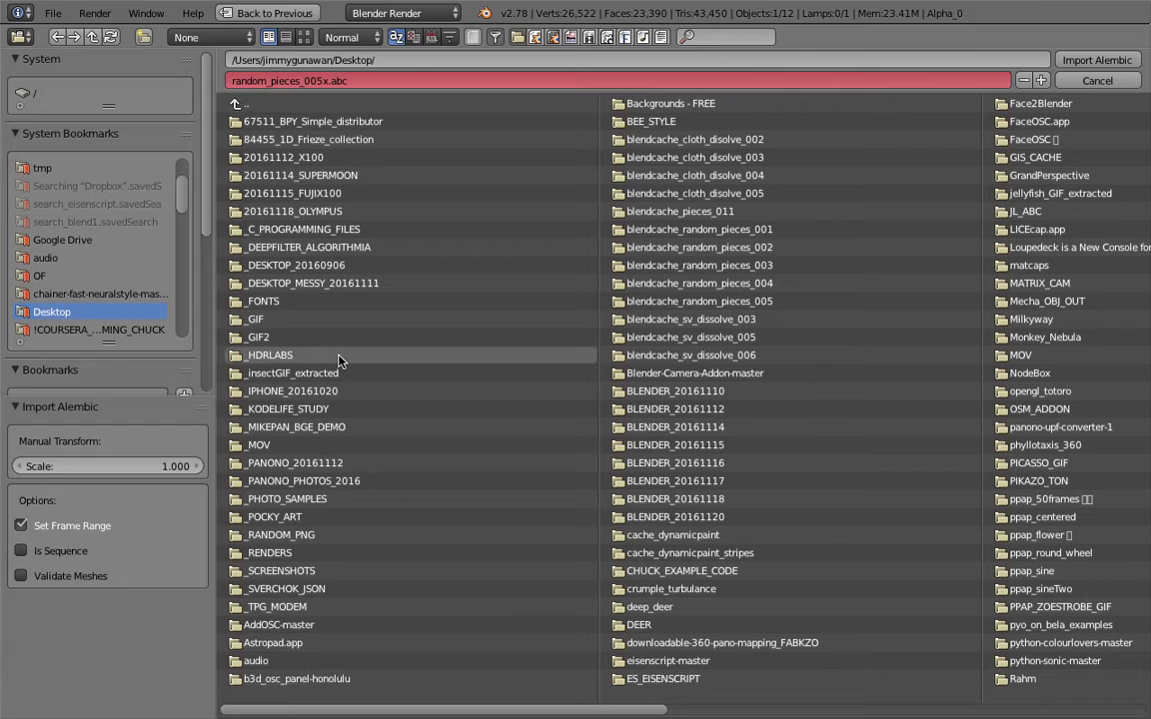
left_click_drag(459, 715, 979, 577)
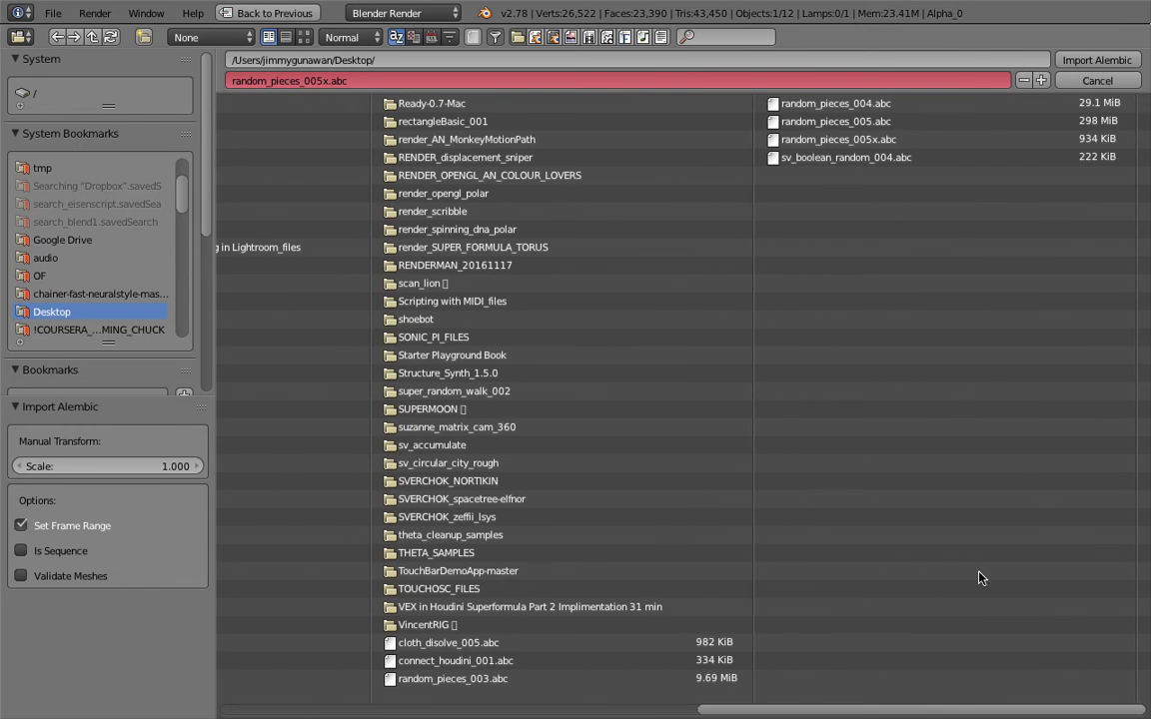
double_click(855, 108)
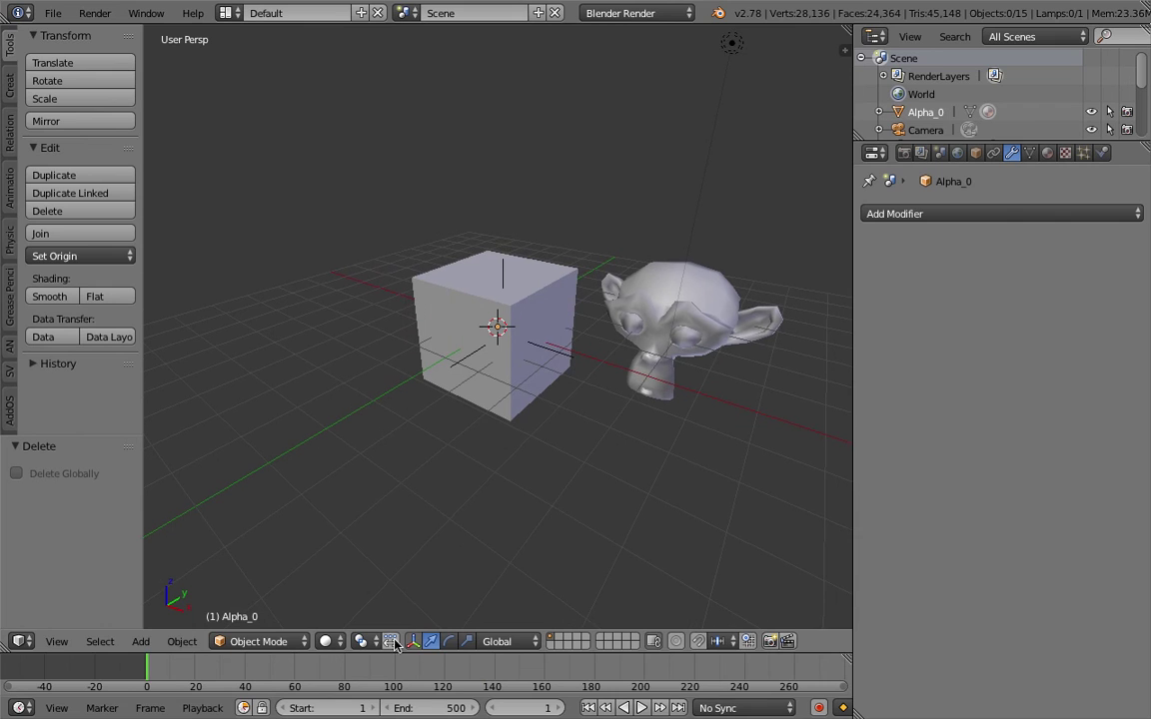
Scrub to frame 122 and delete the cube, the low-poly monkey head and the Grid.002 torus mesh around the falling pieces
left_click_drag(172, 680, 449, 681)
middle_click_drag(519, 449, 612, 309)
right_click(548, 321)
key("Delete")
right_click(612, 309)
key("Delete")
right_click(545, 336)
right_click(520, 330)
key("x")
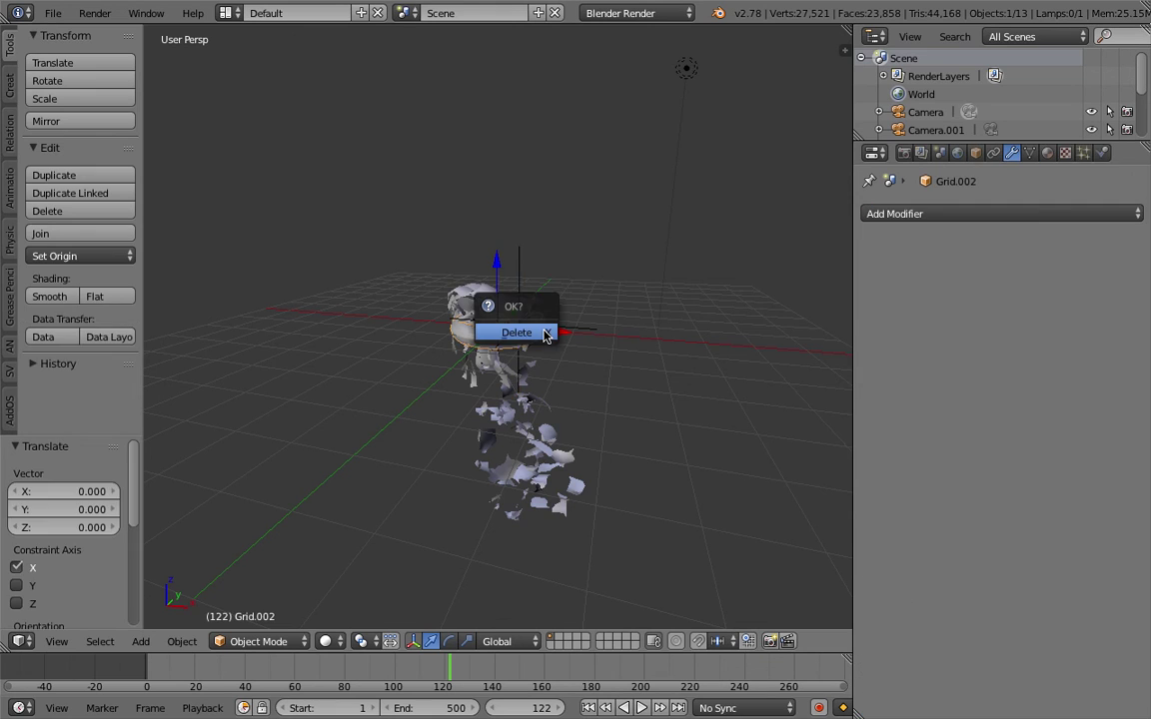
left_click(514, 329)
Scrub to frame 224 to check the shattered pieces and delete every object in the scene
scroll(513, 330, "up", 3)
left_click_drag(400, 682, 705, 682)
right_click(480, 288)
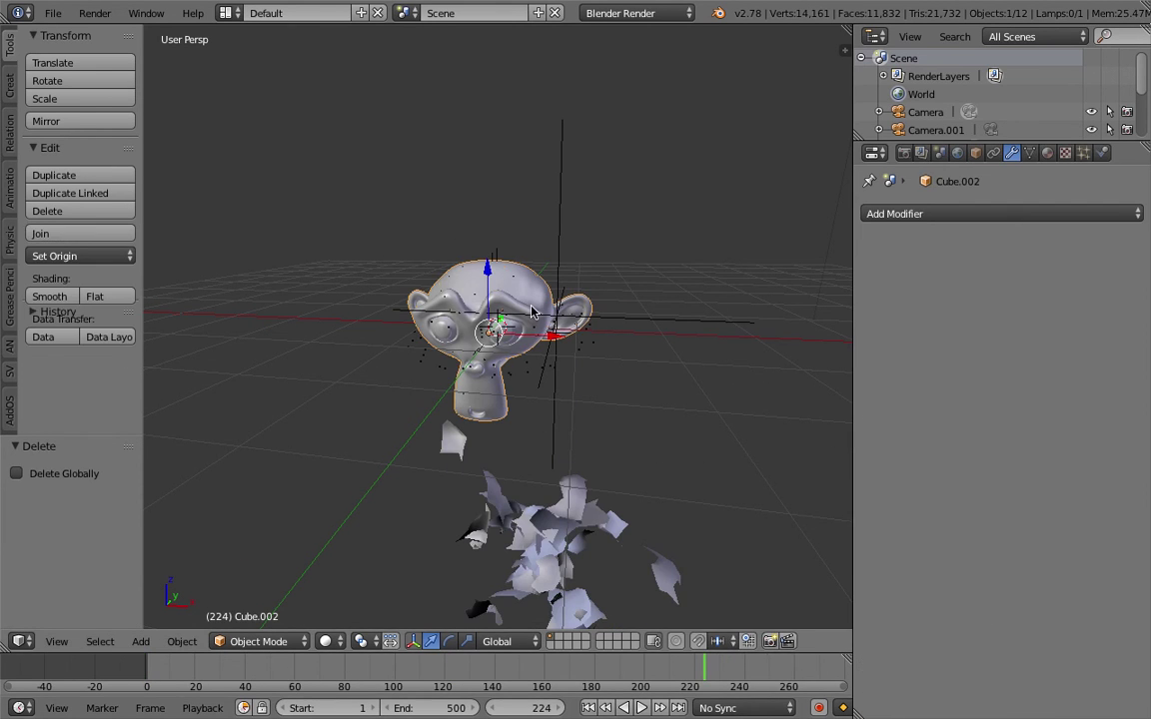
key("a")
key("a")
key("x")
left_click(411, 266)
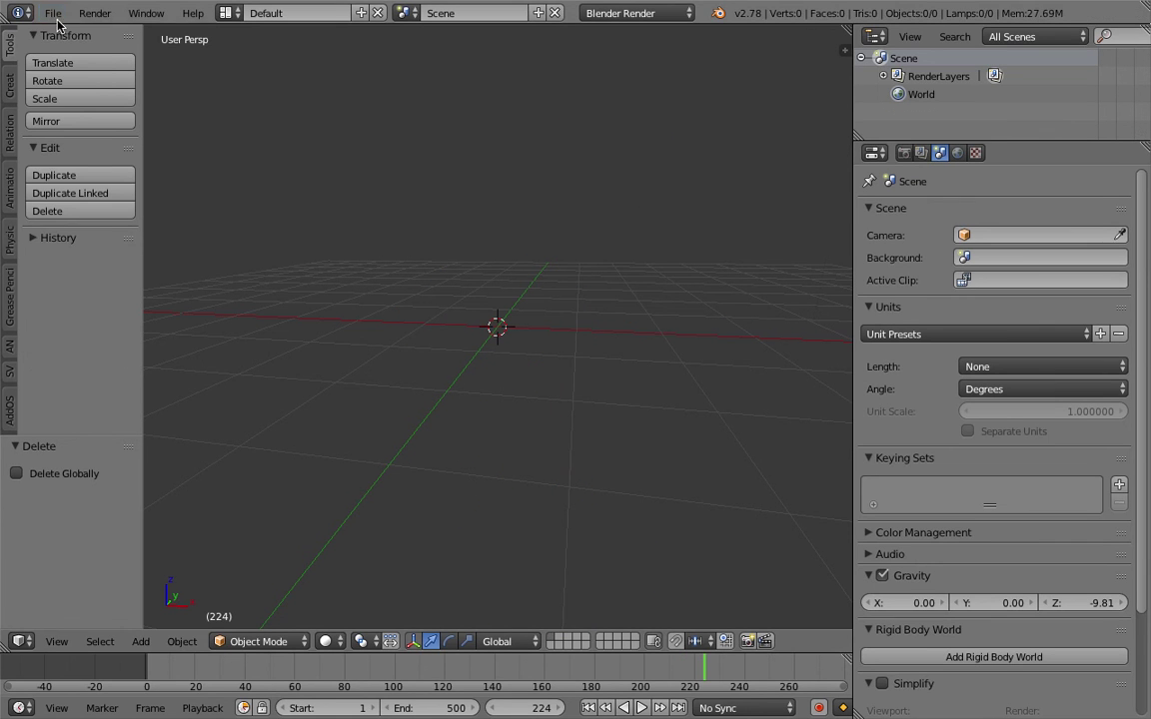
Import the Alembic file random_pieces_005.abc into the empty scene and return the timeline to frame 1
left_click(53, 13)
mouse_move(120, 337)
left_click(312, 355)
scroll(463, 687, "down", 6)
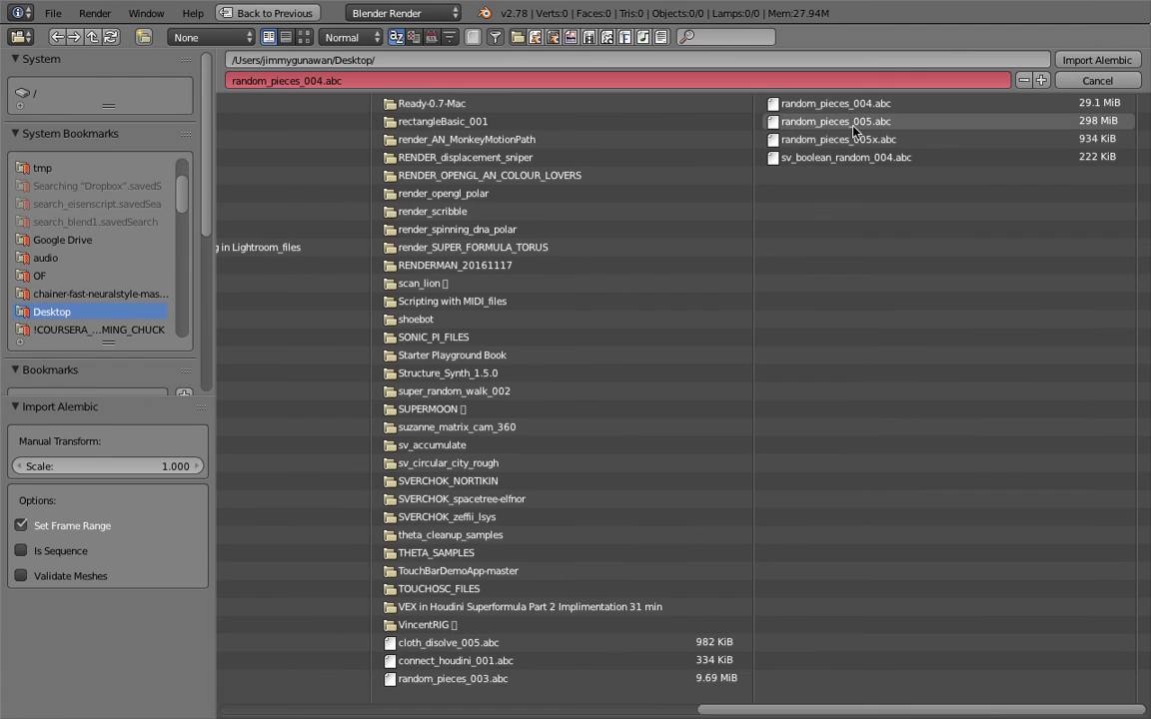
double_click(789, 121)
left_click_drag(275, 676, 214, 686)
key("shift+Left")
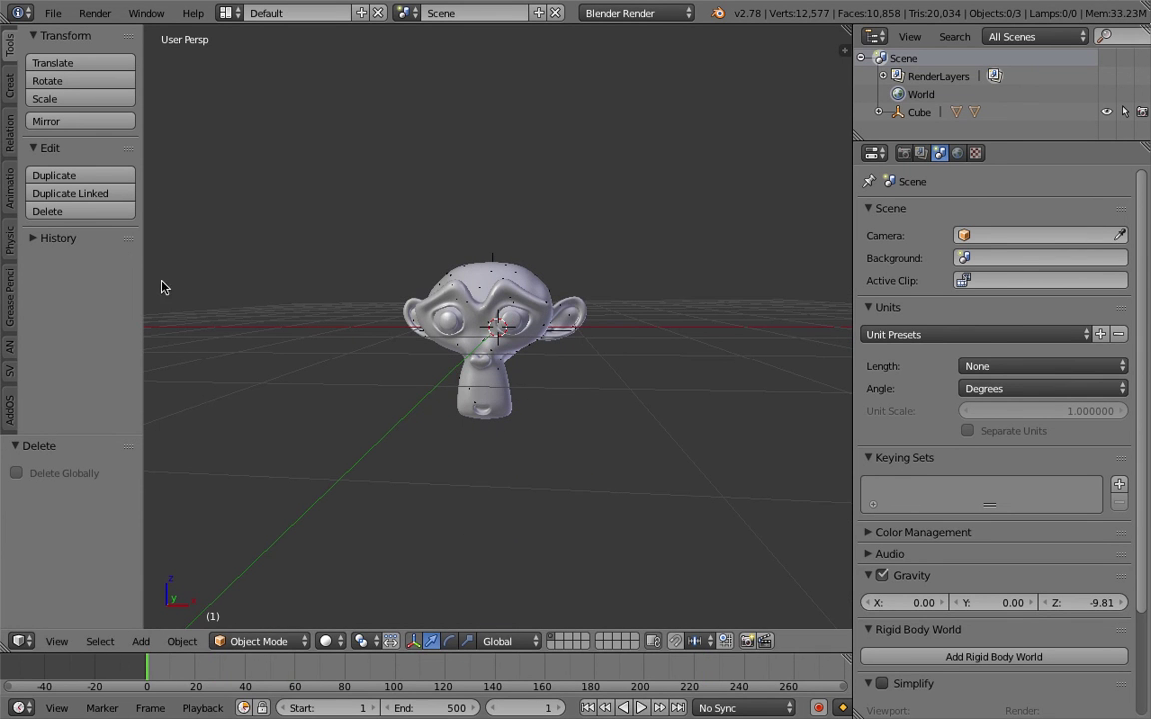
left_click(53, 13)
mouse_move(113, 338)
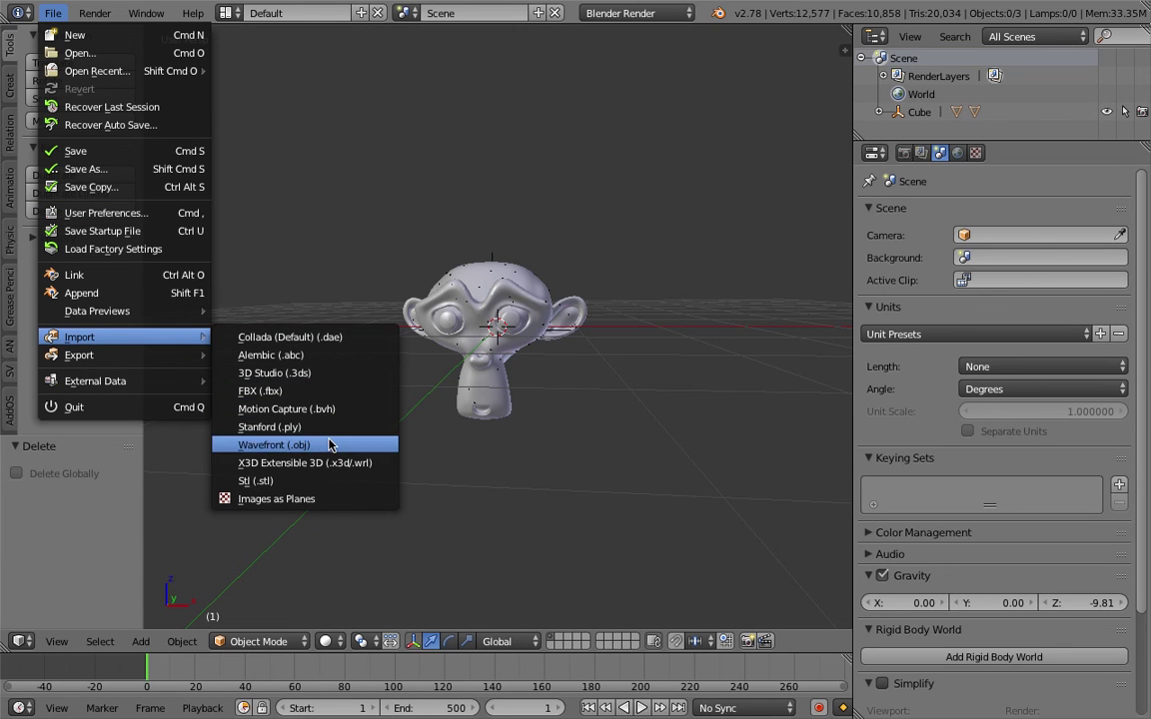
key("Escape")
Reopen the most recent cloth torus file and save it under the new name cloth_disolve_006.blend
left_click(53, 13)
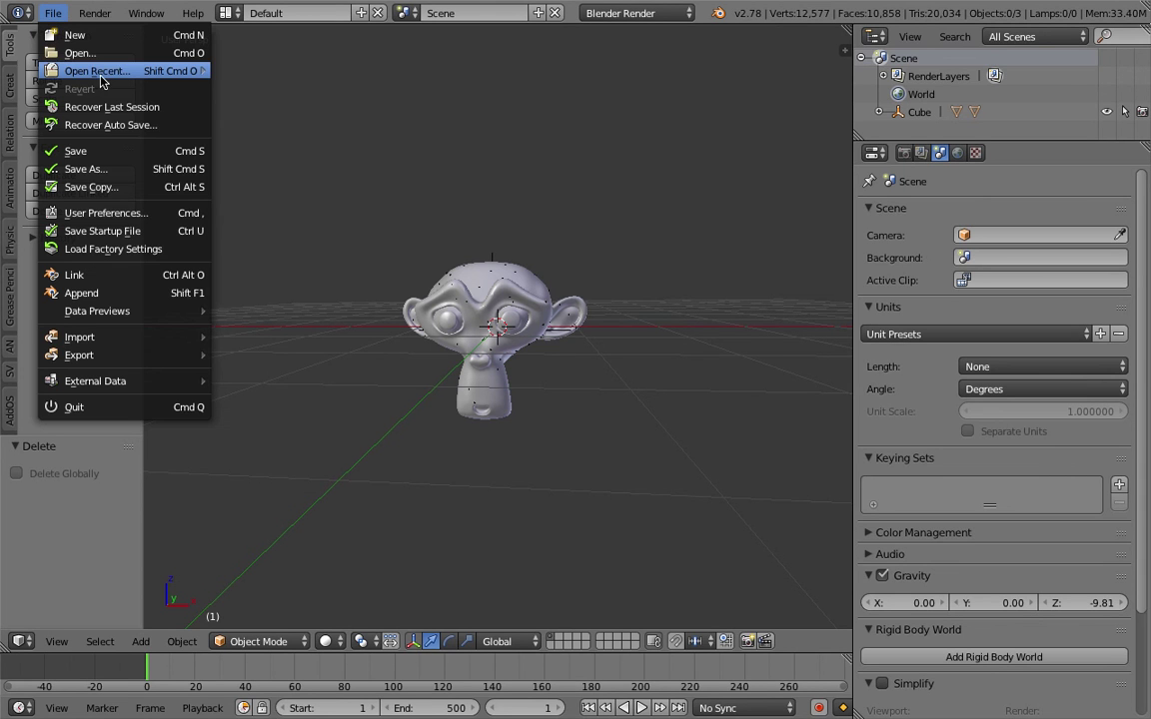
mouse_move(105, 69)
left_click(217, 69)
left_click(53, 13)
left_click(80, 157)
left_click(1021, 81)
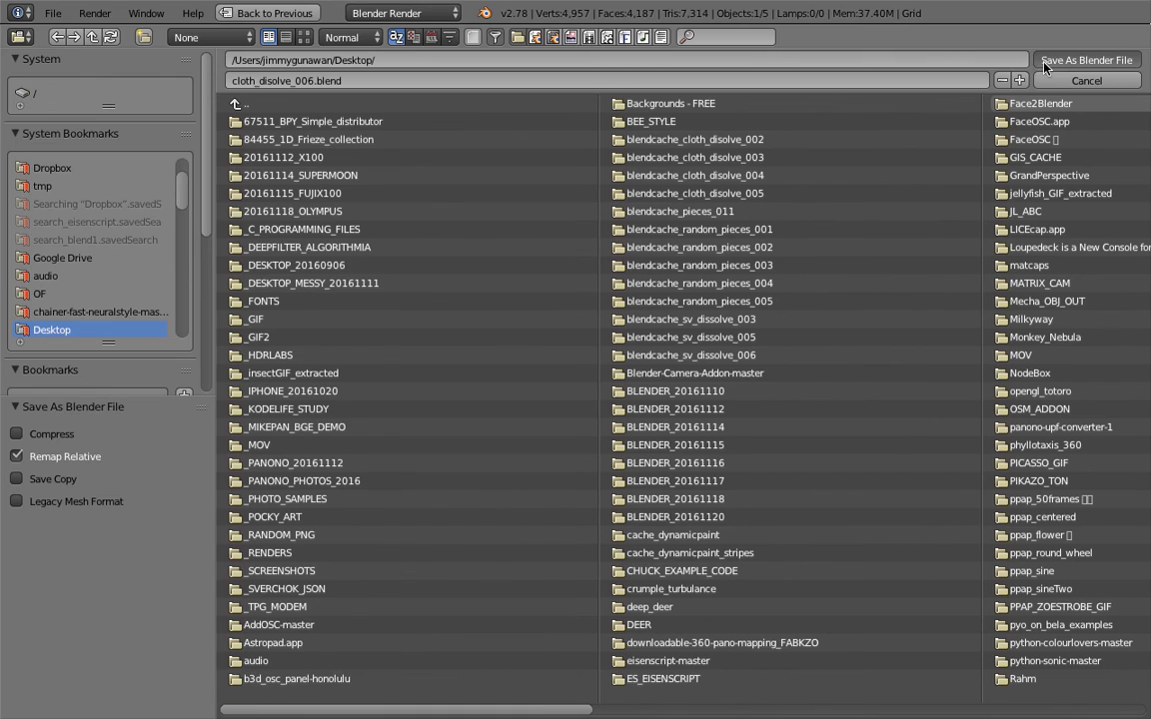
key("Return")
Switch to the Compositing layout and add a Displace modifier with strength 0 to the Grid torus, below its Cloth modifier
middle_click_drag(642, 148, 322, 137)
left_click(228, 12)
left_click(249, 70)
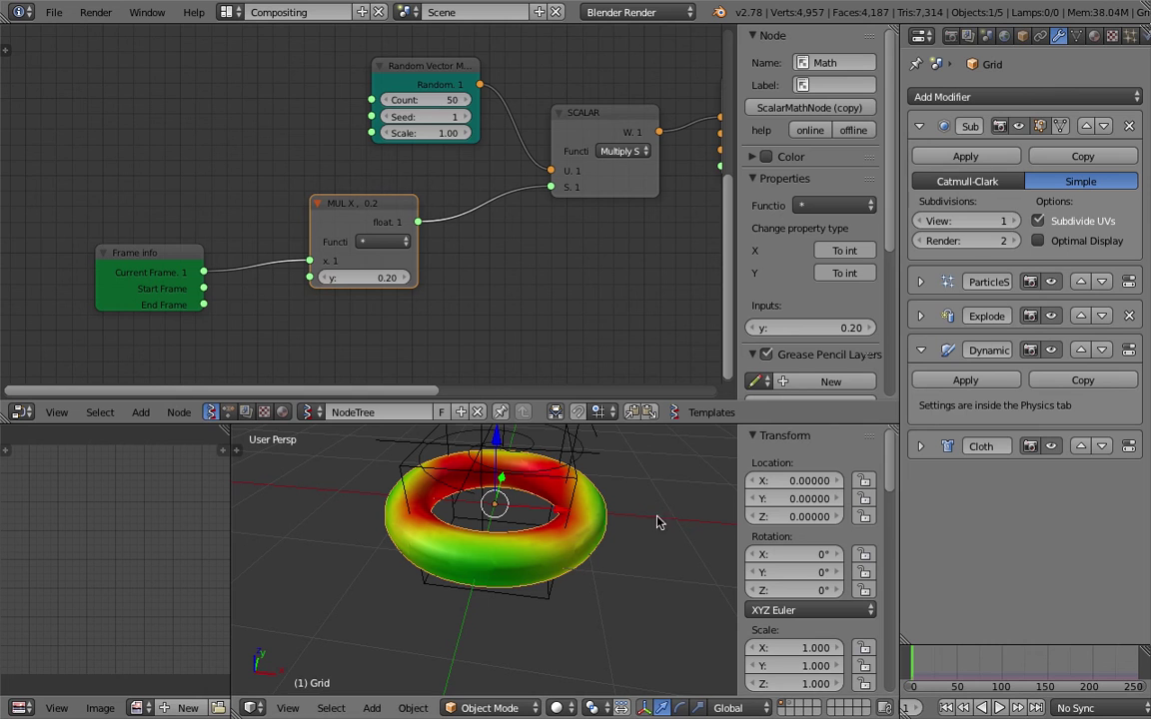
left_click(920, 446)
left_click(964, 97)
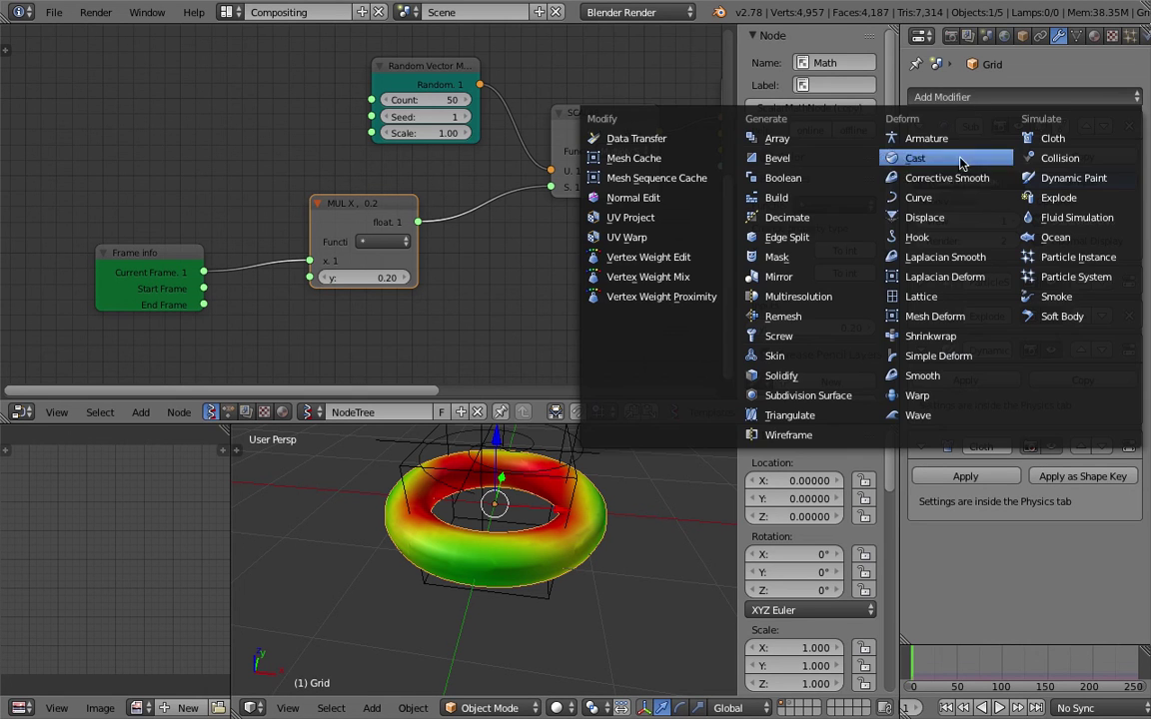
left_click(949, 221)
scroll(1014, 553, "down", 3)
left_click(1052, 617)
type("0")
key("Return")
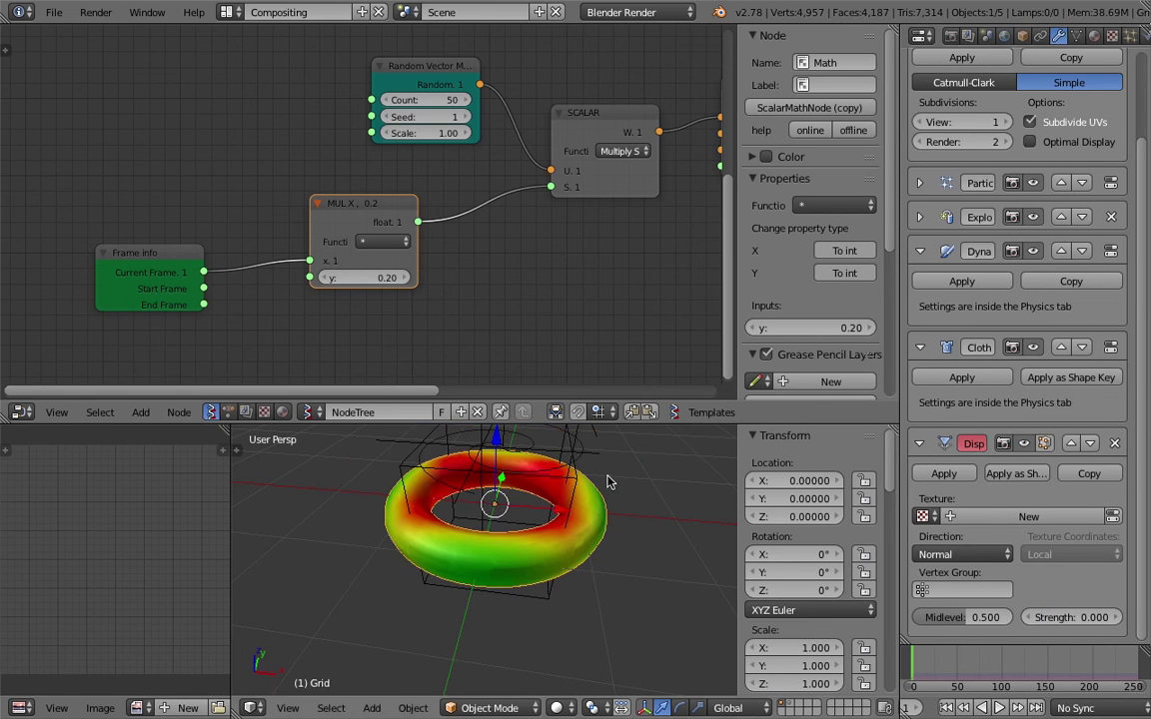
Export the selected torus only as Alembic file cloth_disolve_006.abc, with the end frame set to 50
left_click(45, 13)
mouse_move(171, 355)
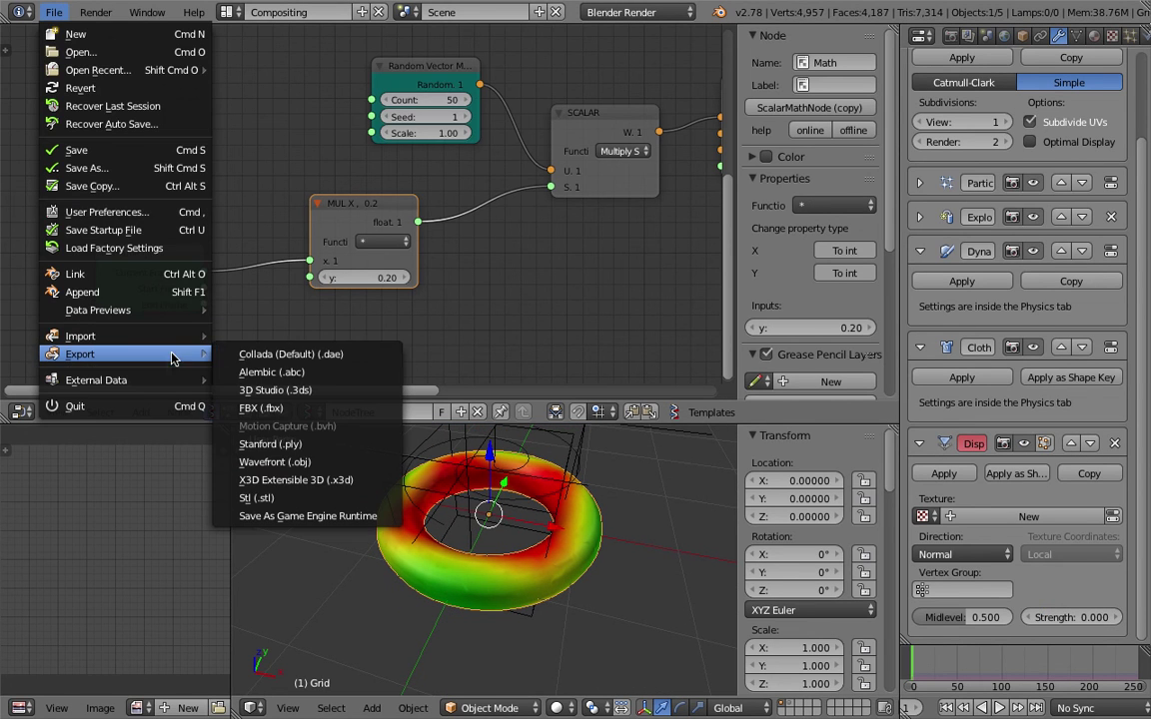
left_click(292, 374)
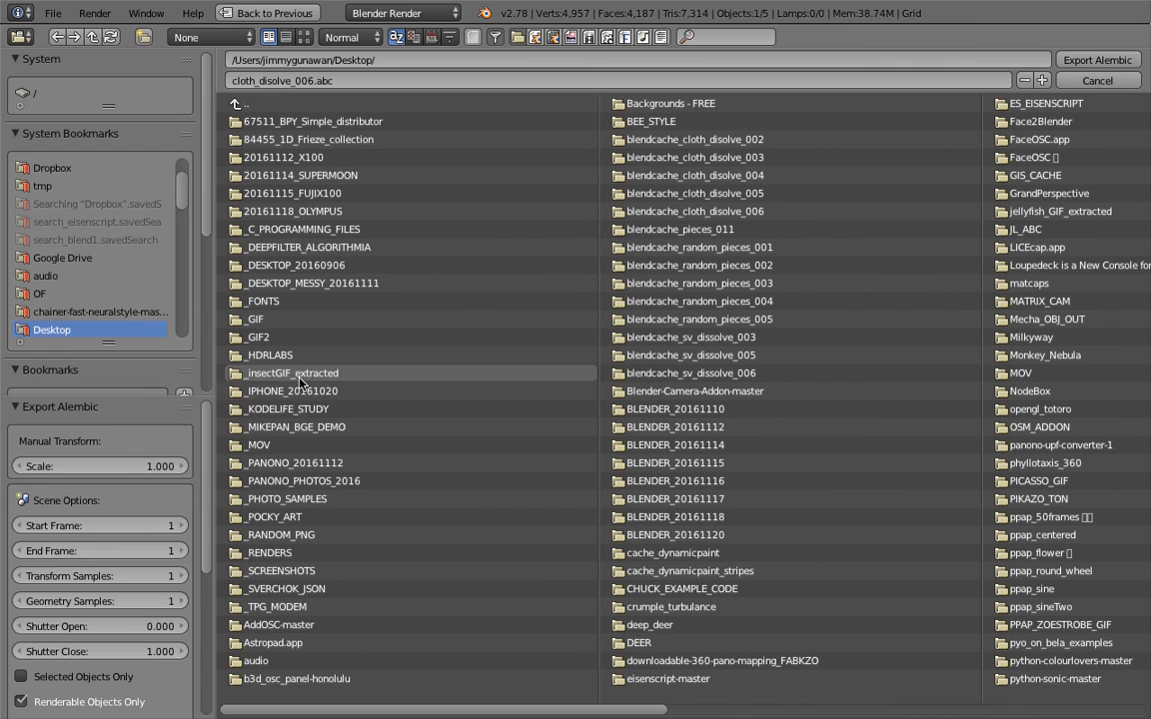
left_click(140, 547)
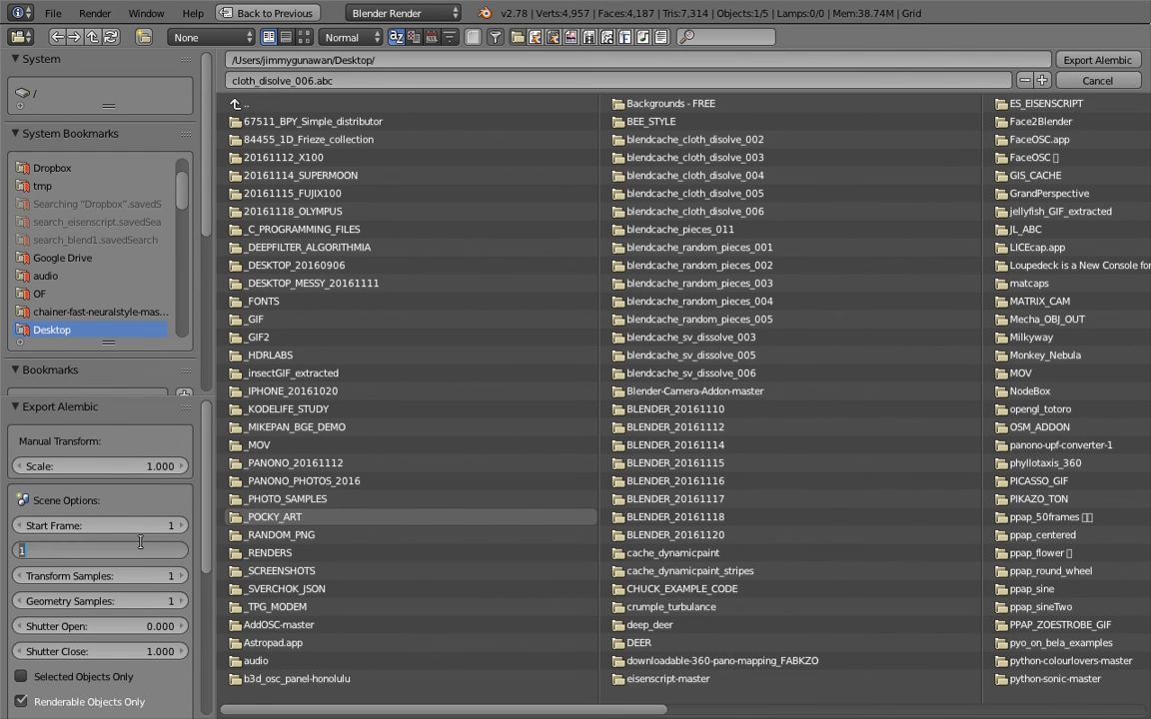
type("50")
key("Return")
scroll(128, 486, "down", 5)
left_click(126, 535)
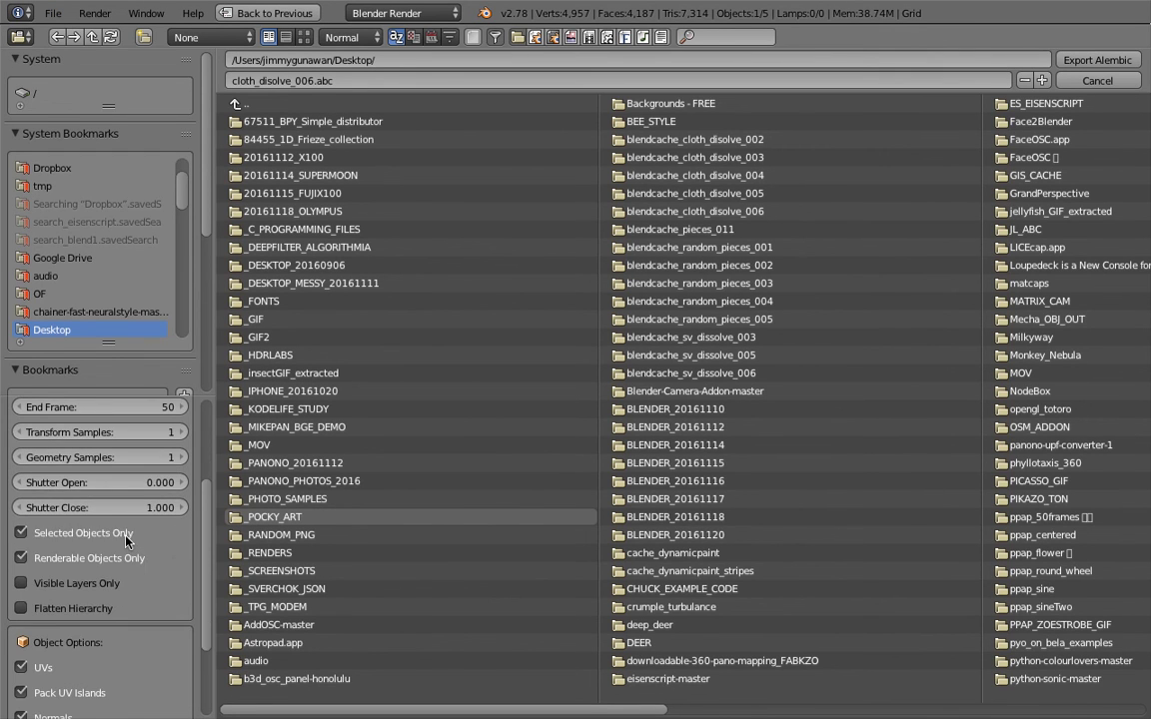
scroll(163, 529, "down", 5)
scroll(163, 528, "up", 8)
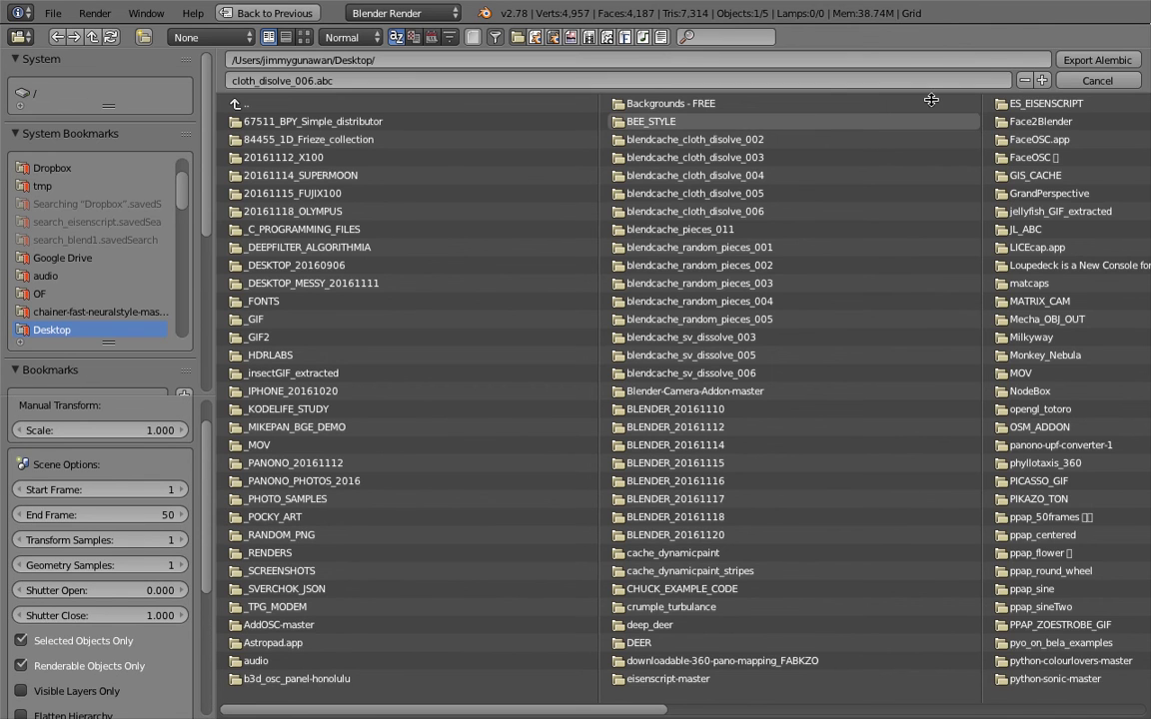
left_click(1094, 60)
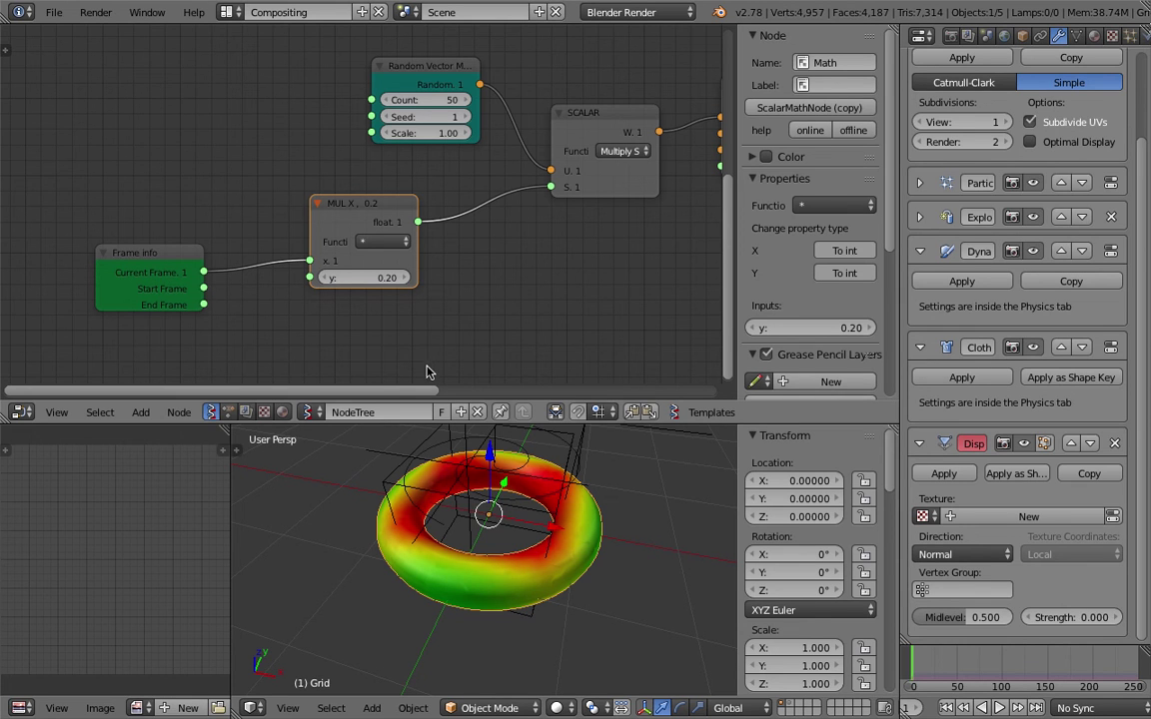
Start a new scene and delete the default cube
left_click(54, 12)
left_click(55, 32)
left_click(63, 46)
middle_click_drag(520, 323, 504, 309)
key("x")
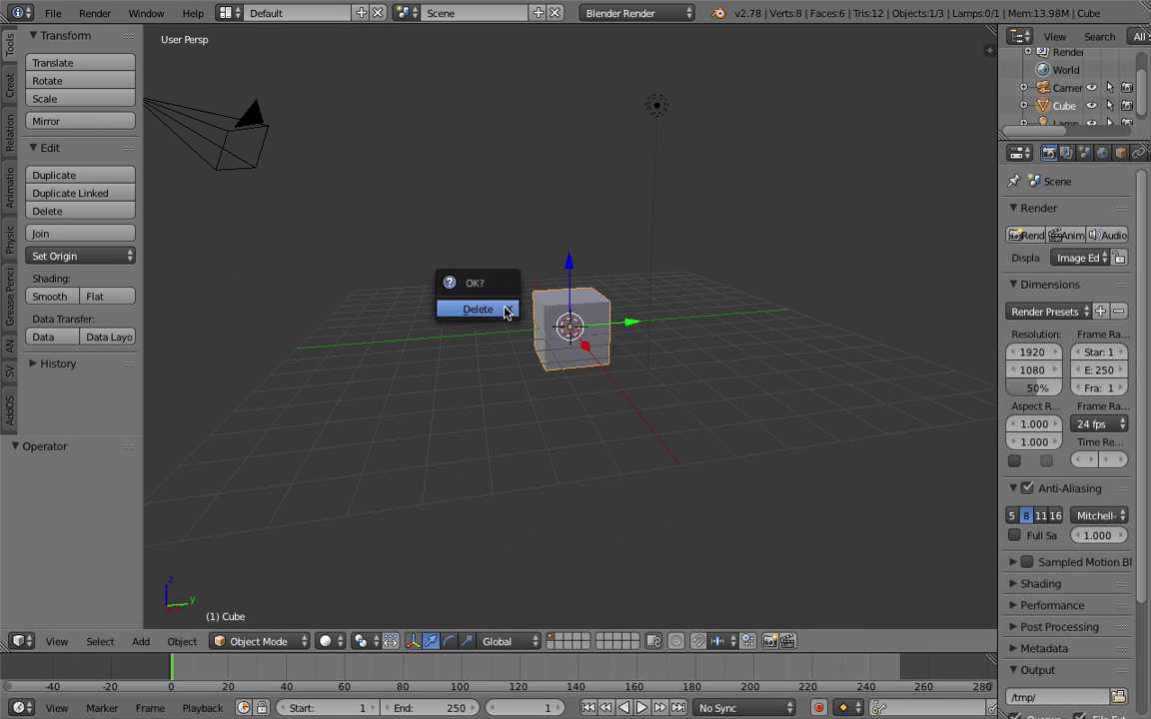
left_click(504, 310)
Import the Alembic file cloth_disolve_006.abc from the Desktop folder into the new scene
left_click(53, 12)
mouse_move(120, 336)
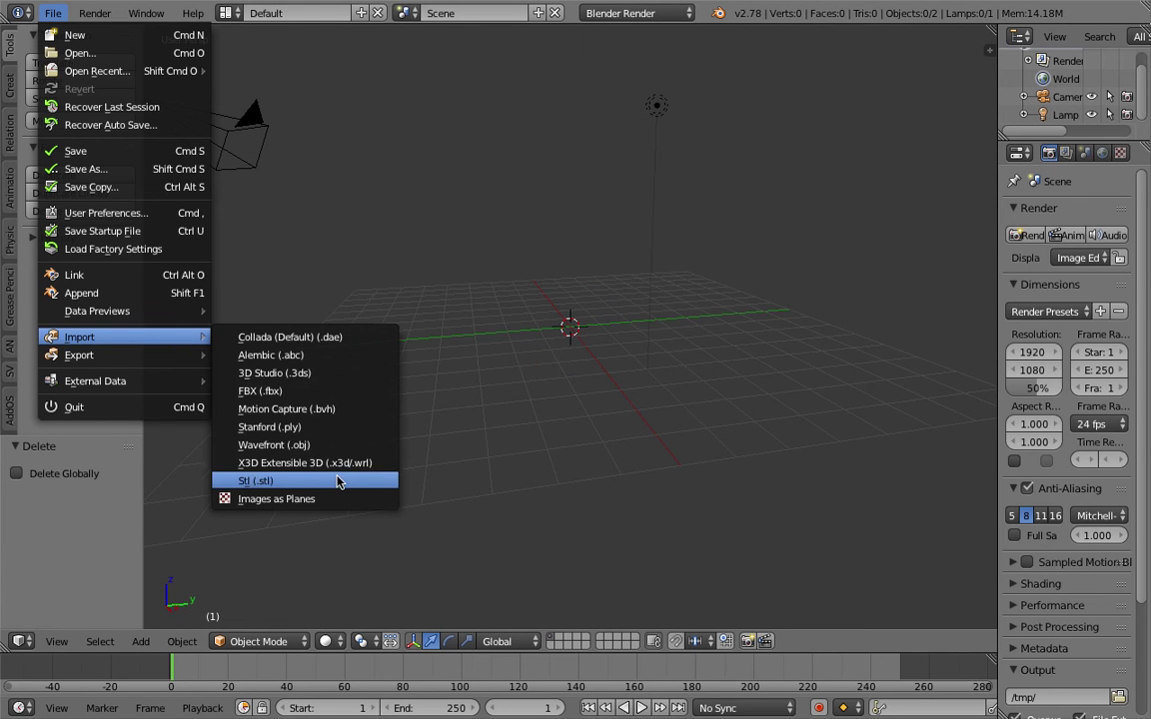
left_click(332, 365)
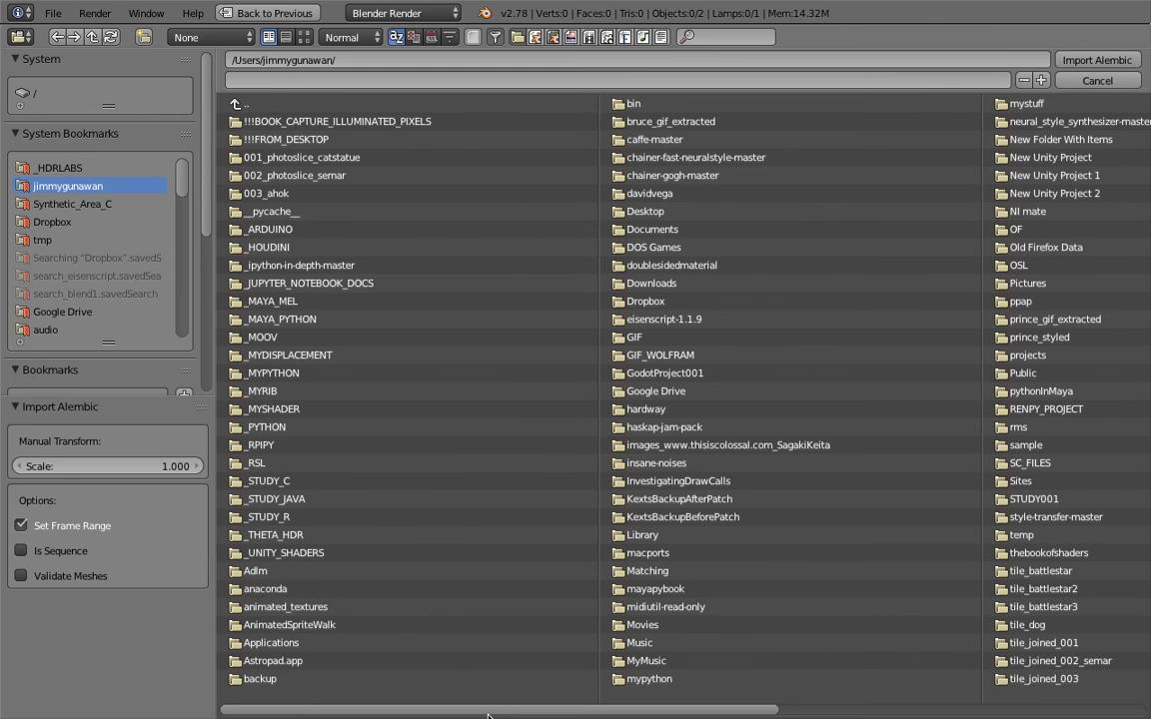
scroll(1026, 711, "right", 3)
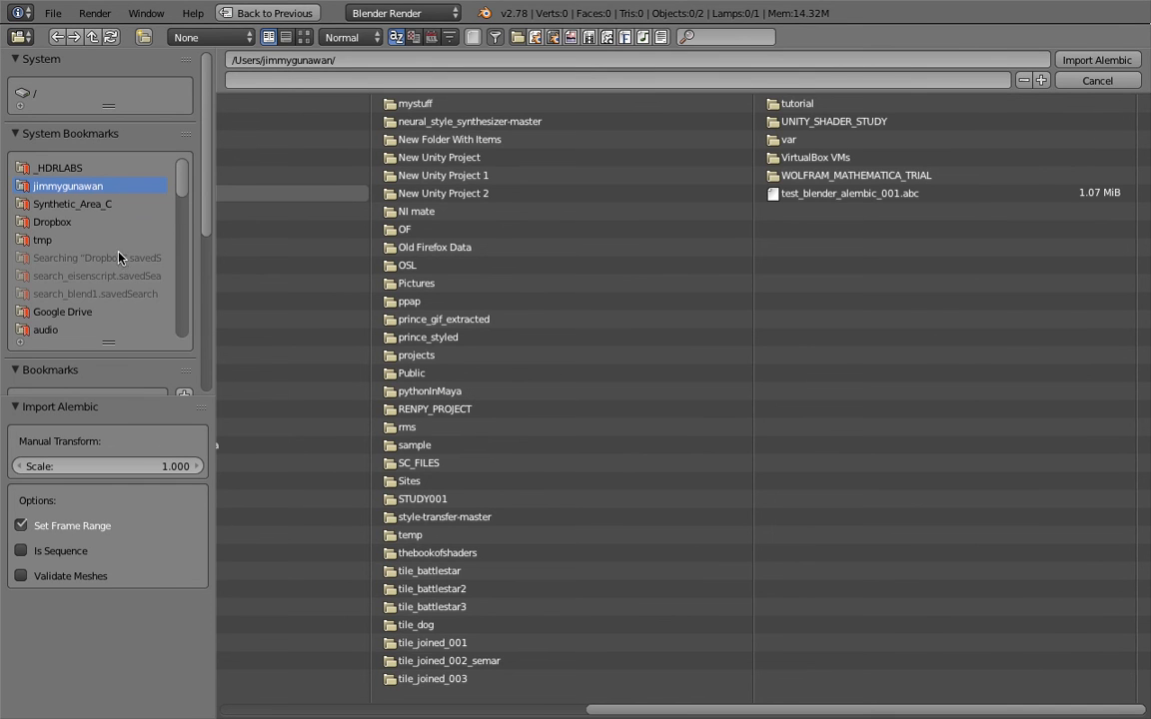
scroll(112, 329, "down", 2)
scroll(113, 331, "down", 3)
left_click(100, 293)
scroll(931, 694, "right", 5)
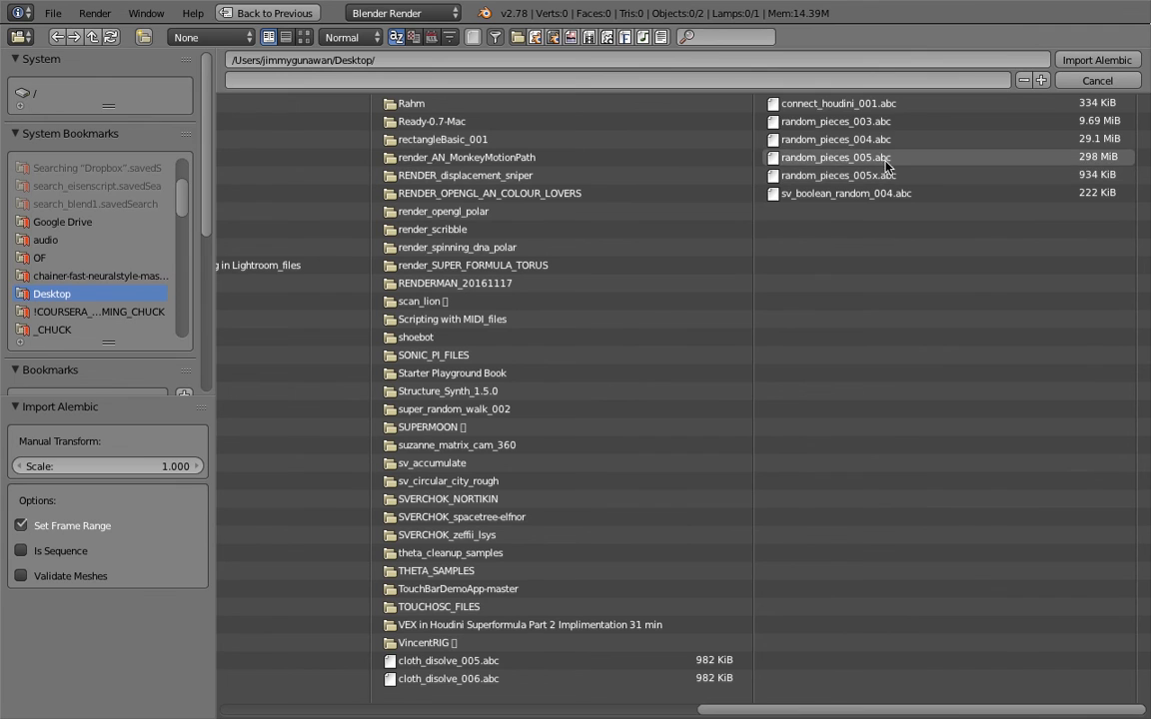
double_click(568, 663)
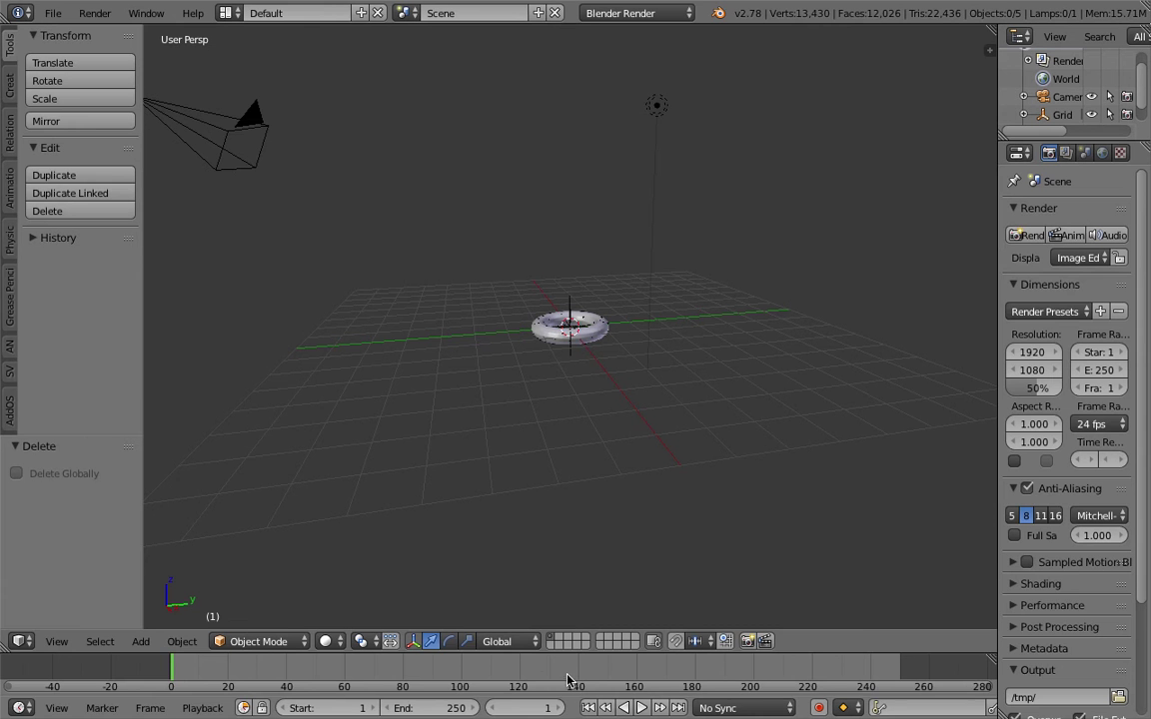
Move the timeline to frame 14 to check the imported torus for motion, and select the torus mesh
left_click(212, 666)
scroll(559, 329, "up", 5)
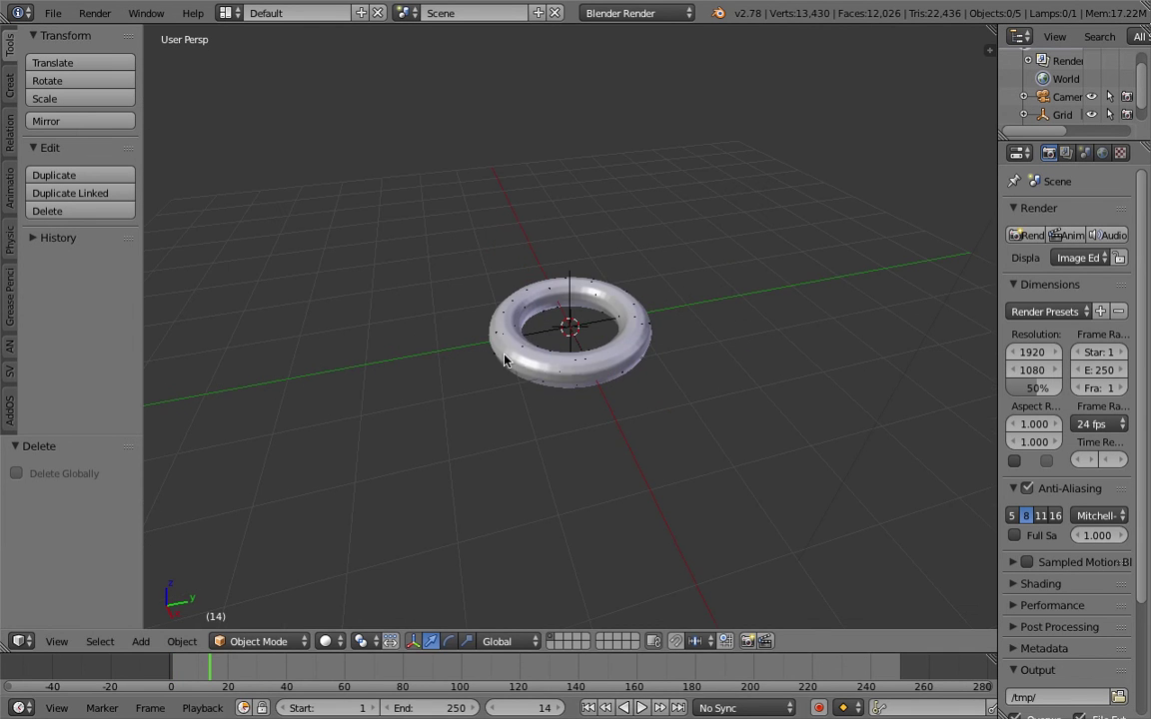
right_click(530, 309)
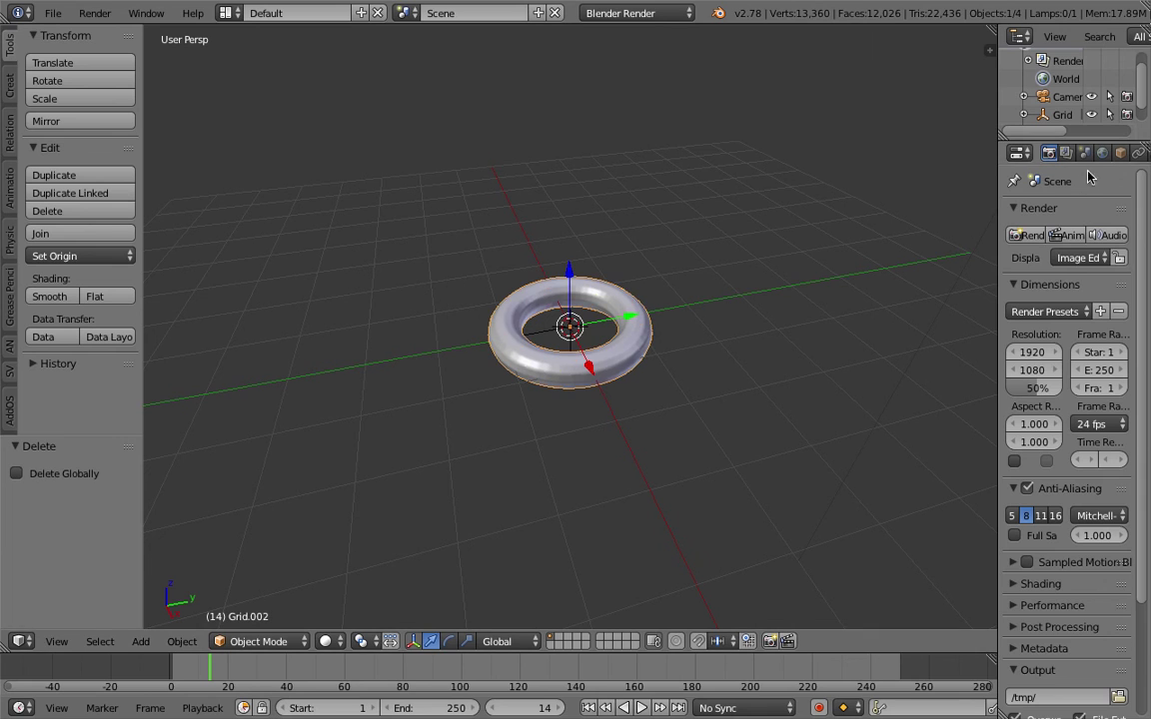
Widen the properties area, check the torus mesh's constraints and modifiers, and add a Mesh Cache modifier to it
left_click(1120, 152)
left_click(1059, 213)
left_click_drag(997, 175, 806, 155)
left_click(947, 152)
left_click(965, 152)
left_click(947, 152)
scroll(575, 305, "up", 3)
left_click(965, 151)
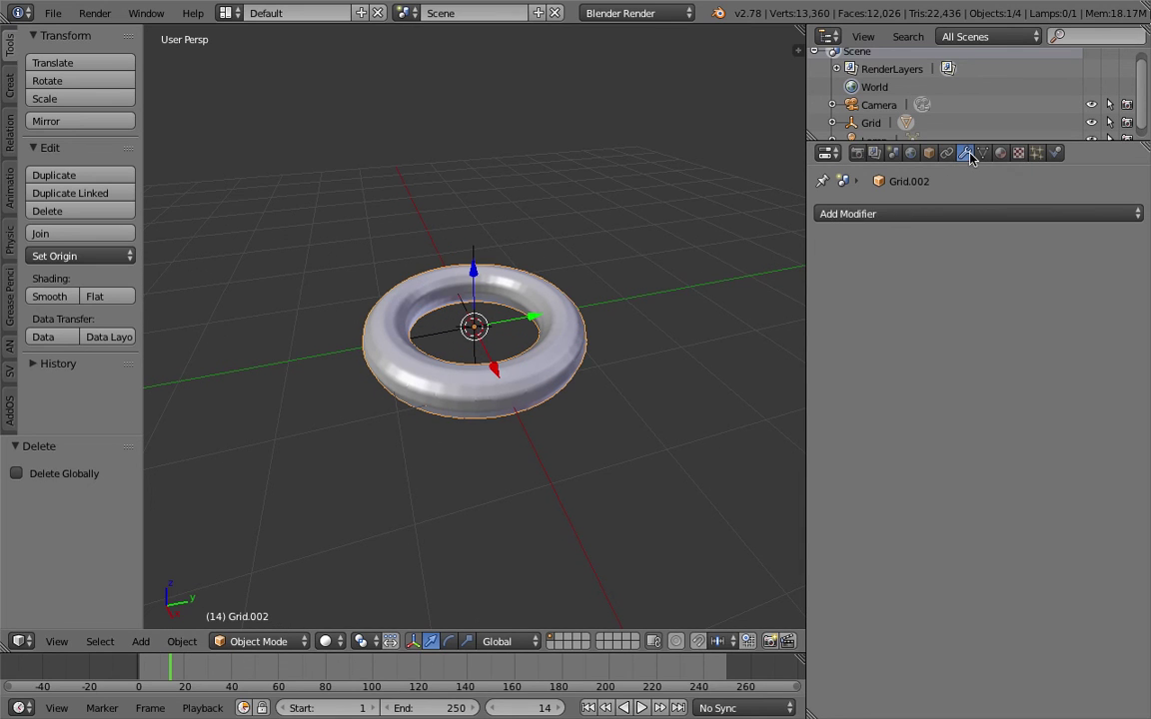
left_click(969, 213)
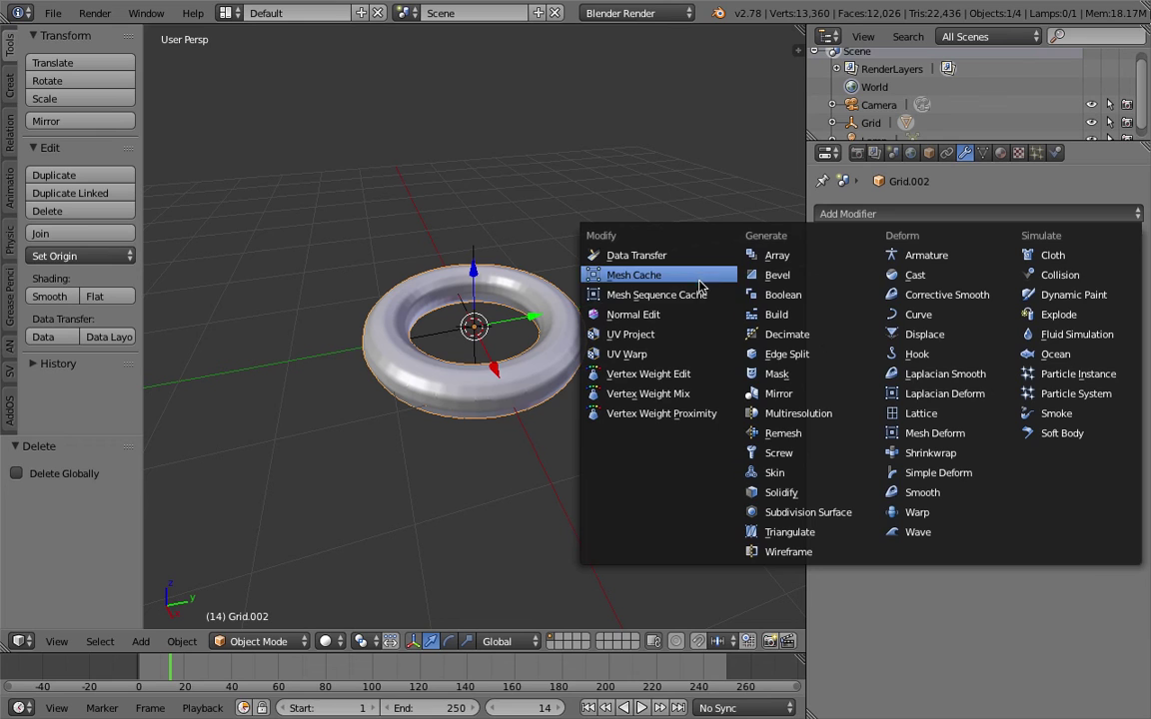
left_click(633, 269)
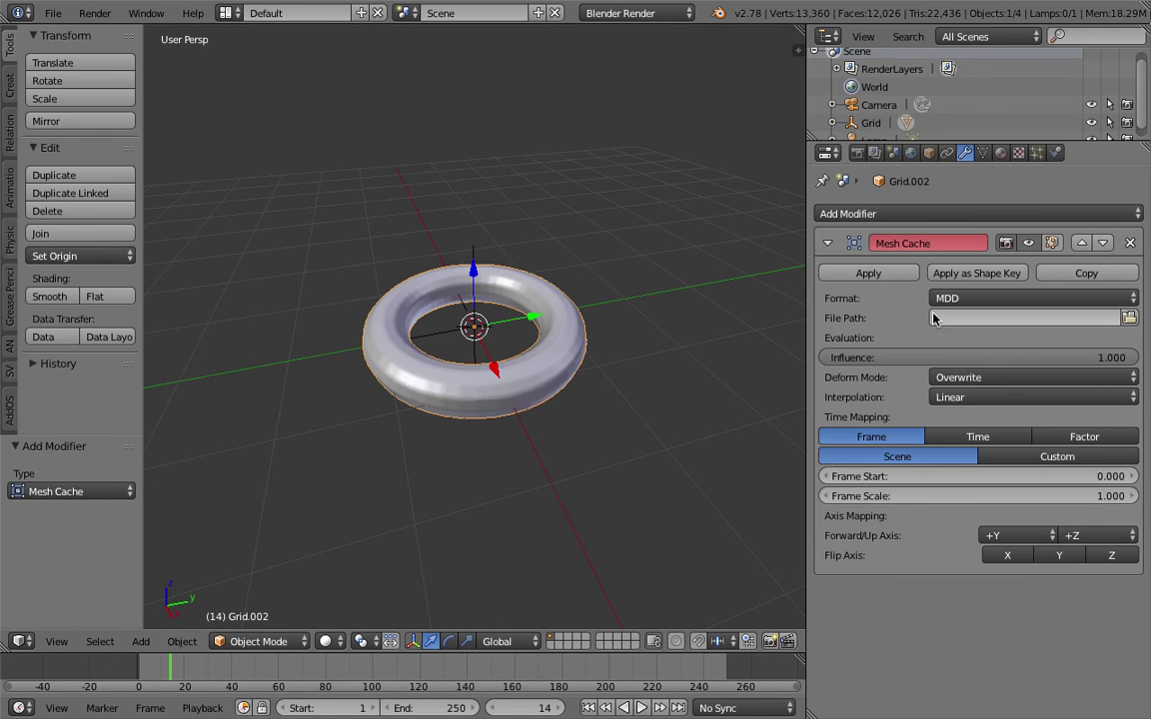
Remove the Mesh Cache modifier from the torus mesh and add a Mesh Sequence Cache modifier instead
left_click(984, 300)
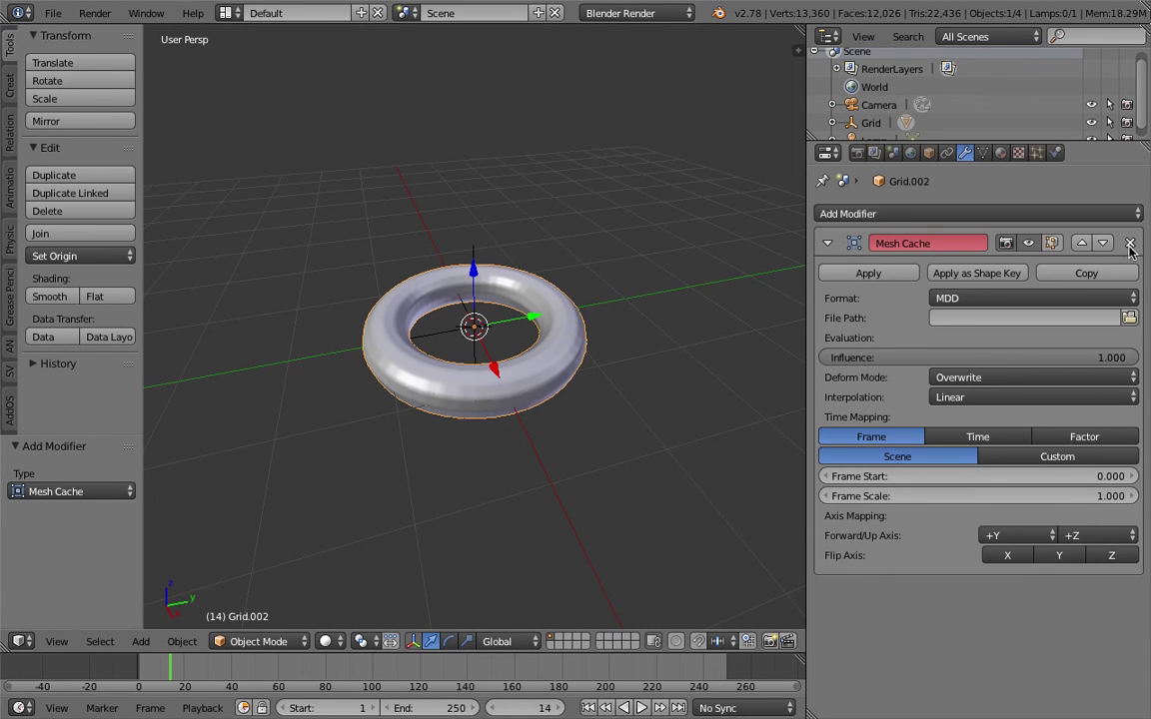
left_click(1128, 242)
left_click(982, 212)
left_click(702, 293)
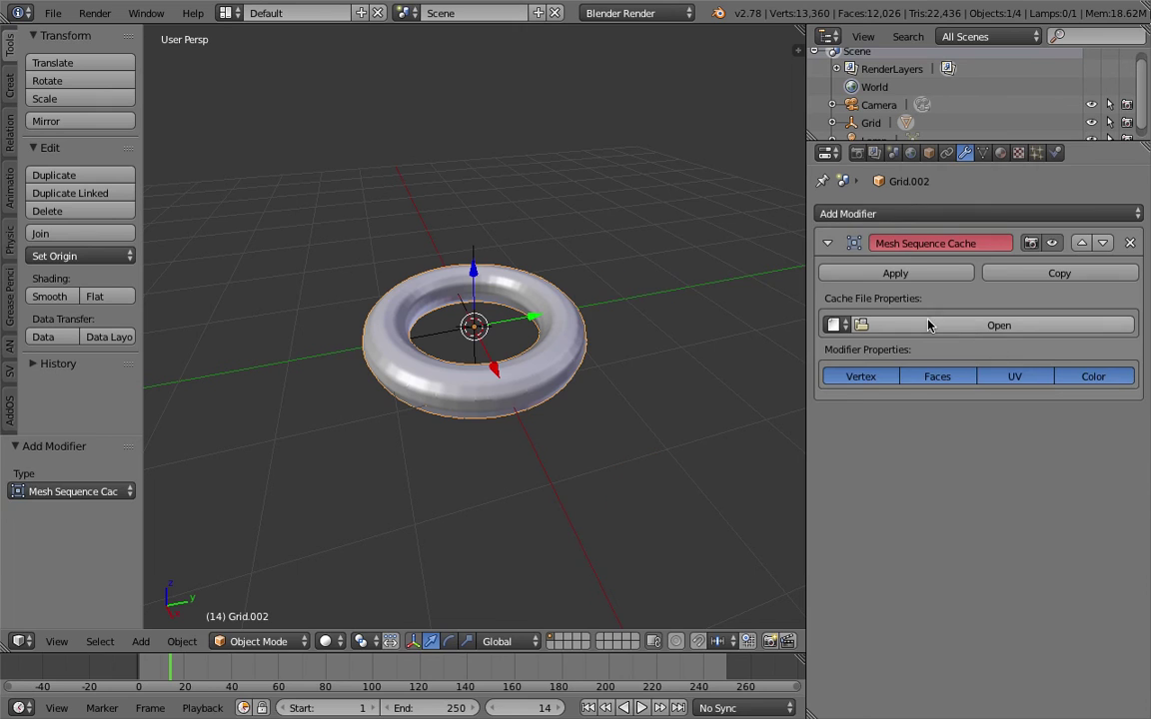
Load cloth_disolve_006.abc from the Desktop folder as the modifier's cache file, and scrub the timeline to frame 121
left_click(838, 295)
scroll(95, 271, "down", 3)
left_click(100, 329)
left_click(110, 313)
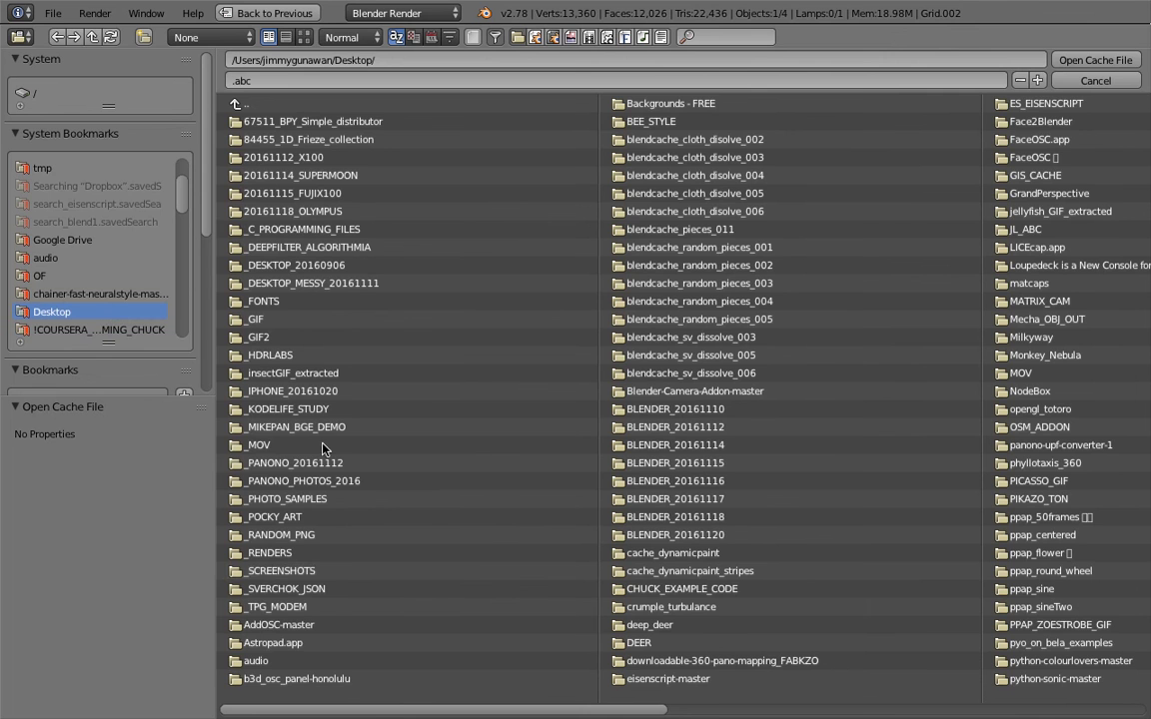
scroll(1015, 616, "down", 6)
scroll(1032, 476, "down", 1)
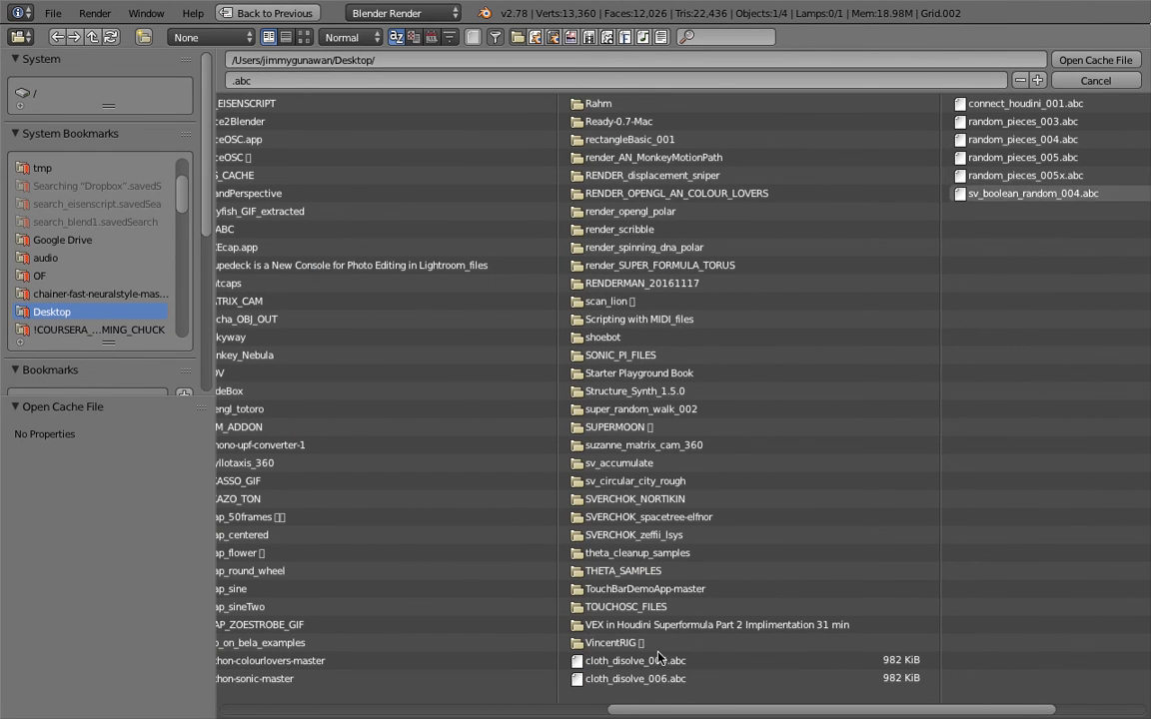
double_click(633, 679)
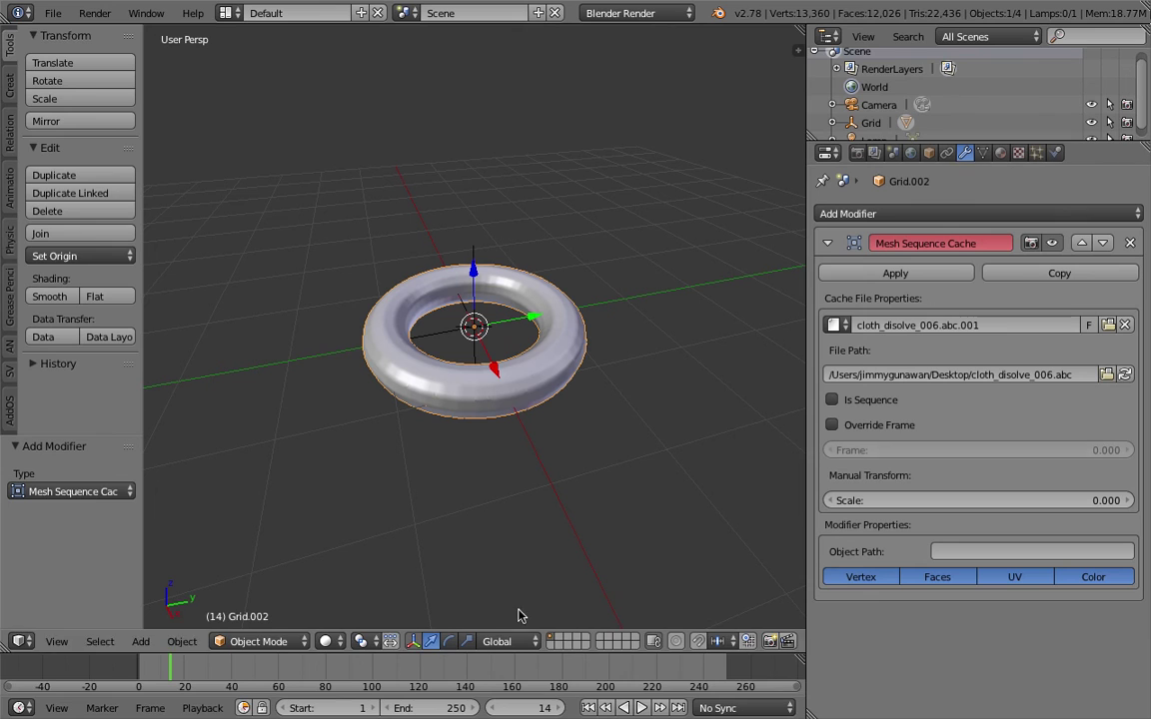
left_click_drag(240, 667, 395, 664)
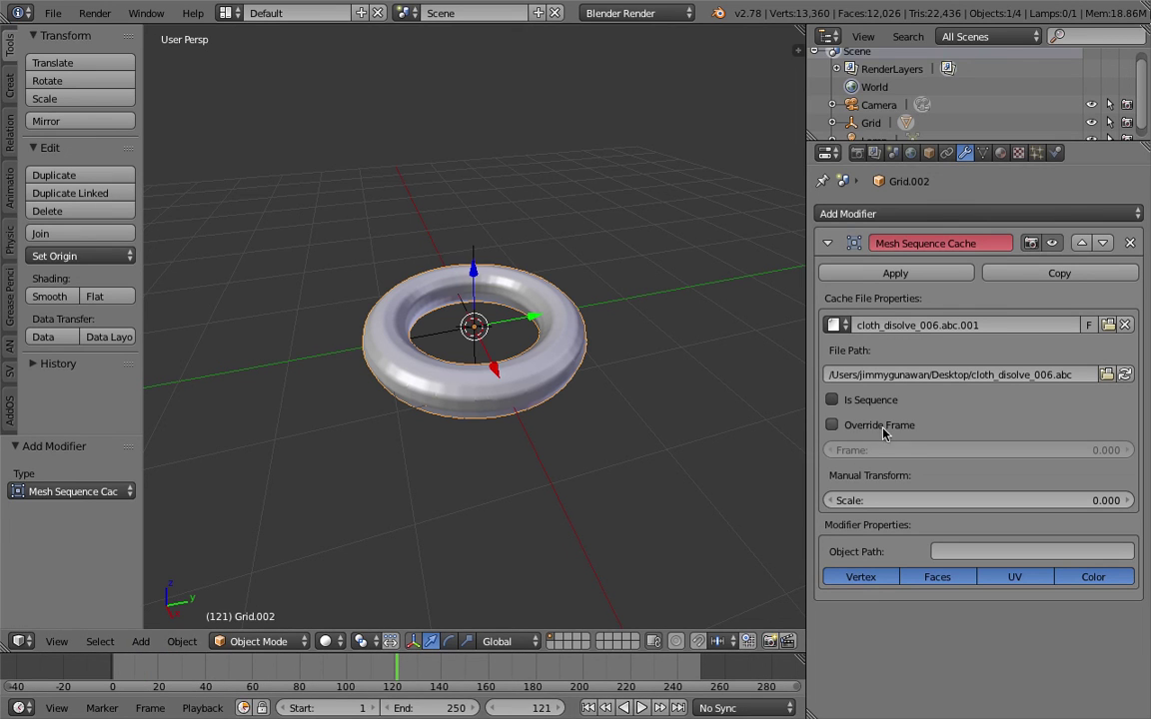
Enable Override Frame on the cache file with the frame set to 5.800, and play the animation from the start
left_click(831, 425)
left_click_drag(899, 450, 959, 450)
key("shift+Left")
key("alt+a")
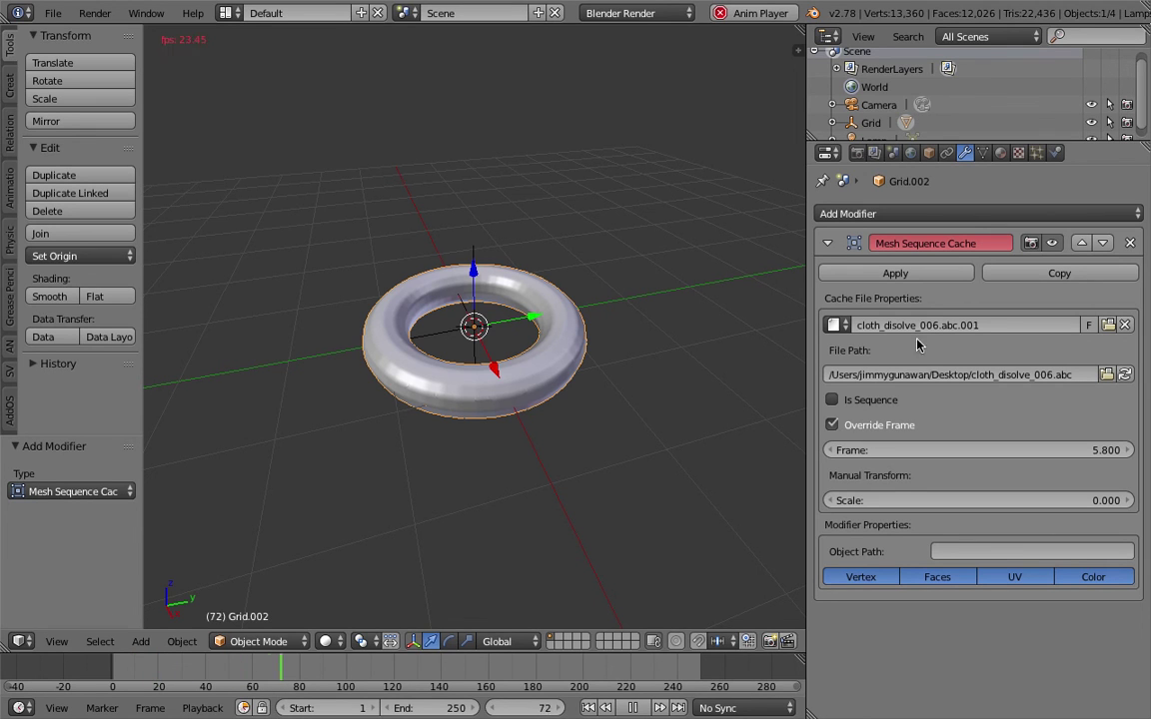
Reload the Alembic cache file during playback, stop the animation, and inspect the torus from another angle
left_click(1123, 374)
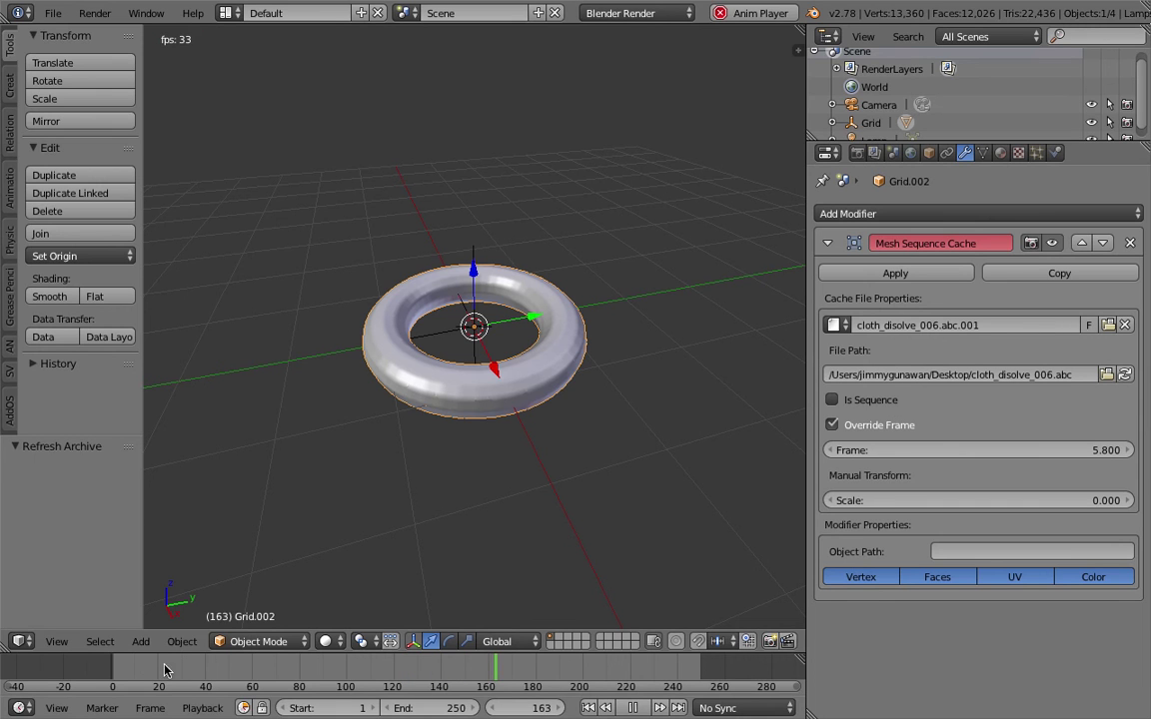
key("alt+a")
mouse_move(491, 308)
middle_mouse_down()
mouse_move(585, 327)
mouse_move(555, 313)
mouse_move(544, 274)
mouse_move(515, 342)
middle_mouse_up()
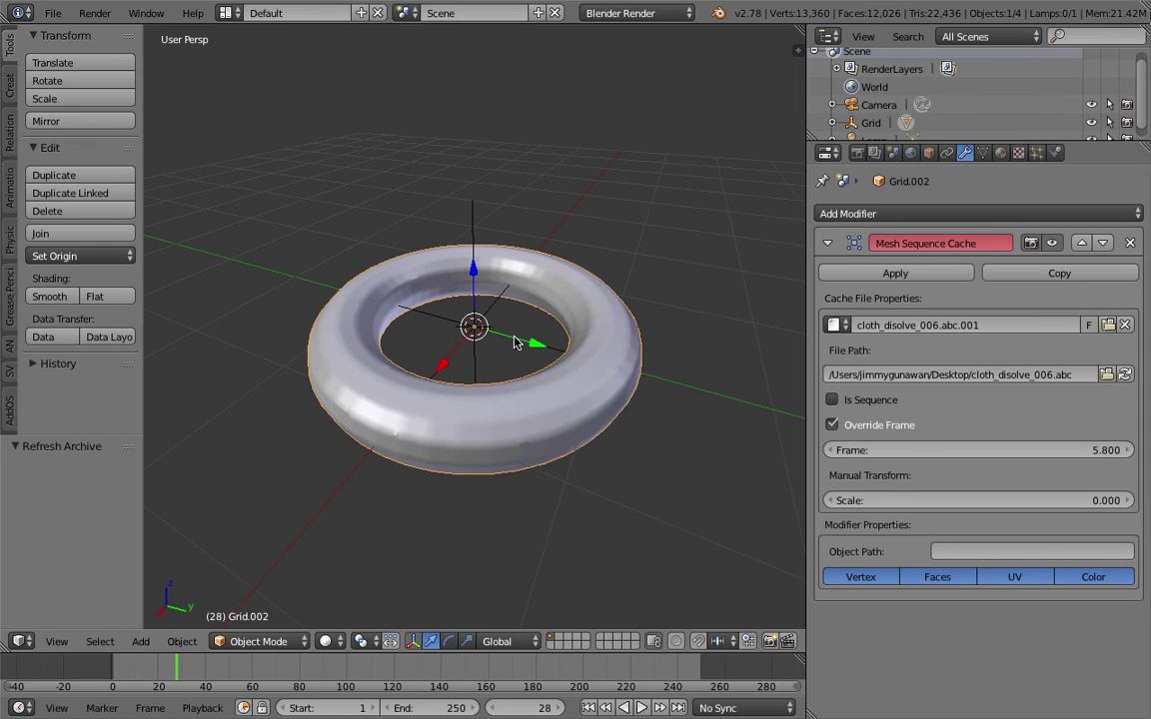